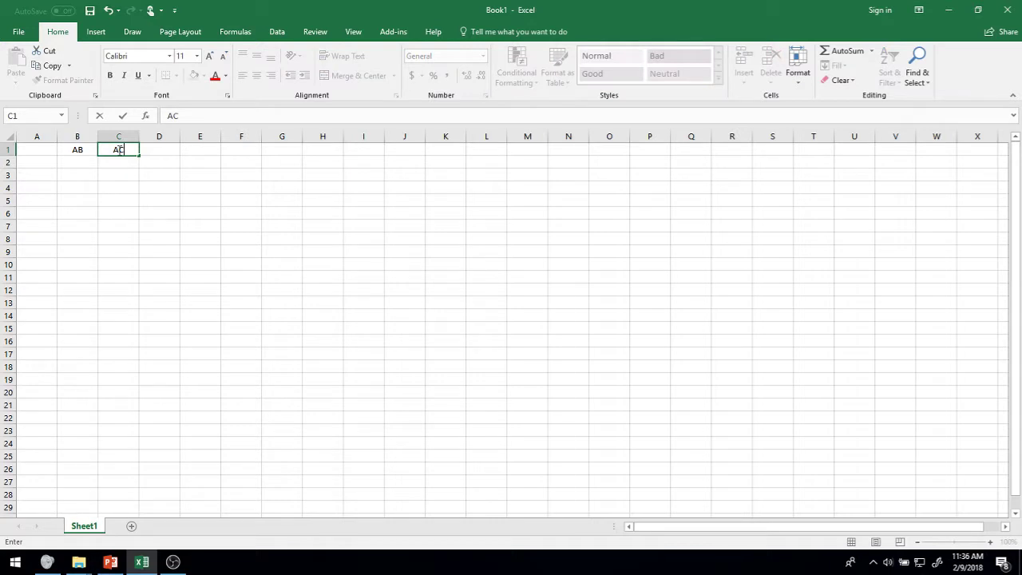
Enter the member headers AC, AD, CD, DE, BD and BE across C1 to H1
key(Right)
text(AD)
key(Return)
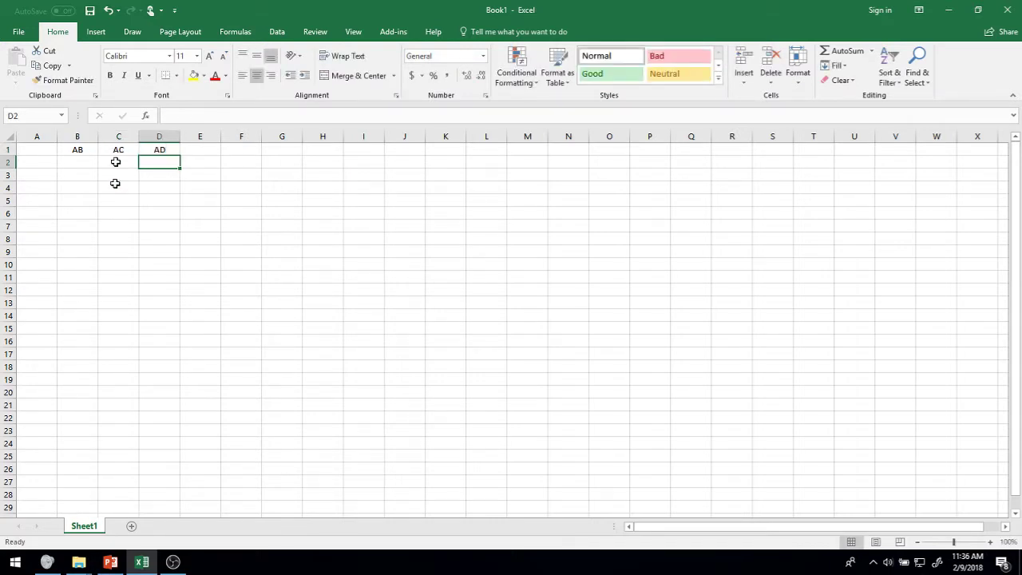
key(Right)
key(Up)
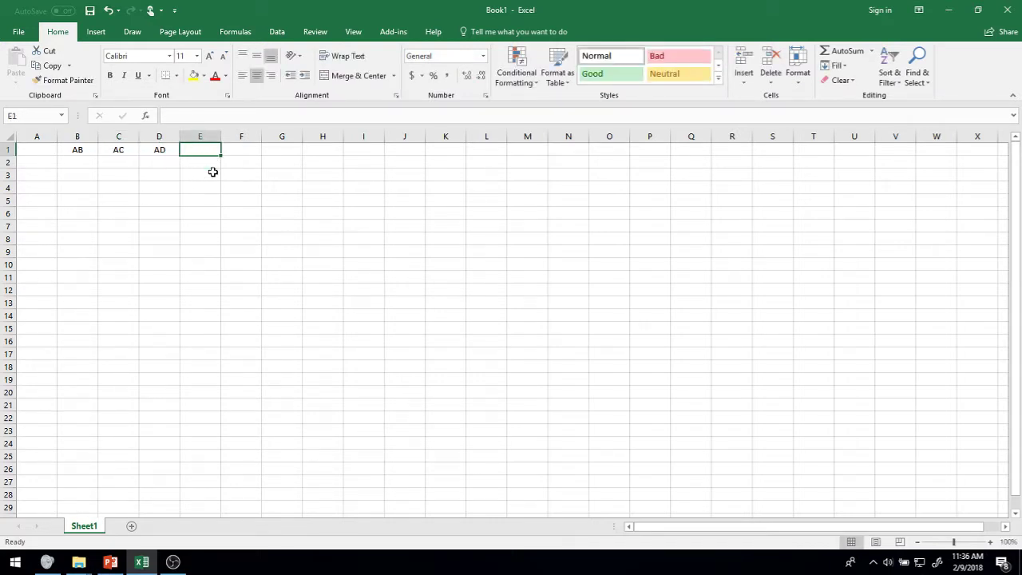
text(CD)
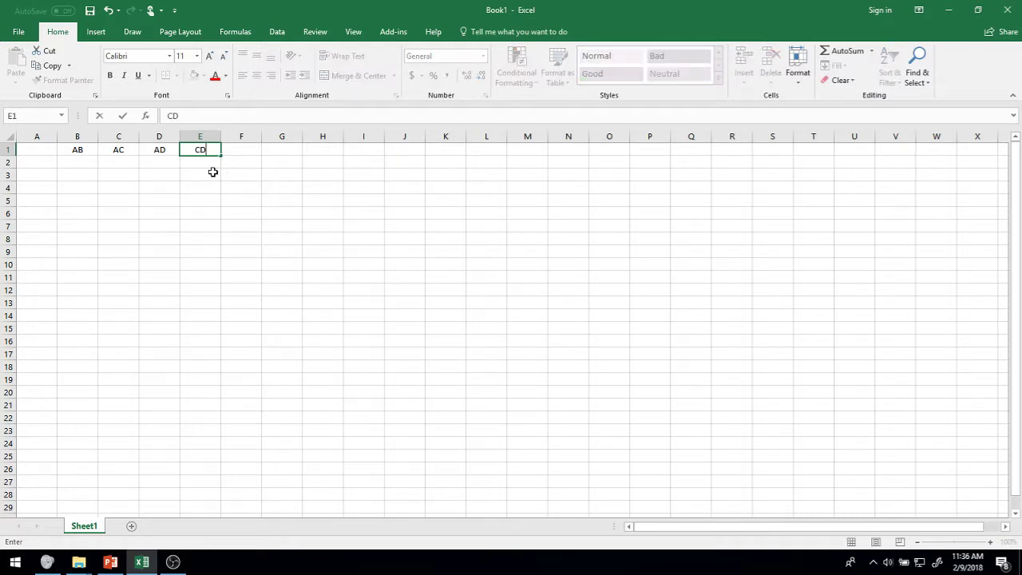
key(Right)
text(DE)
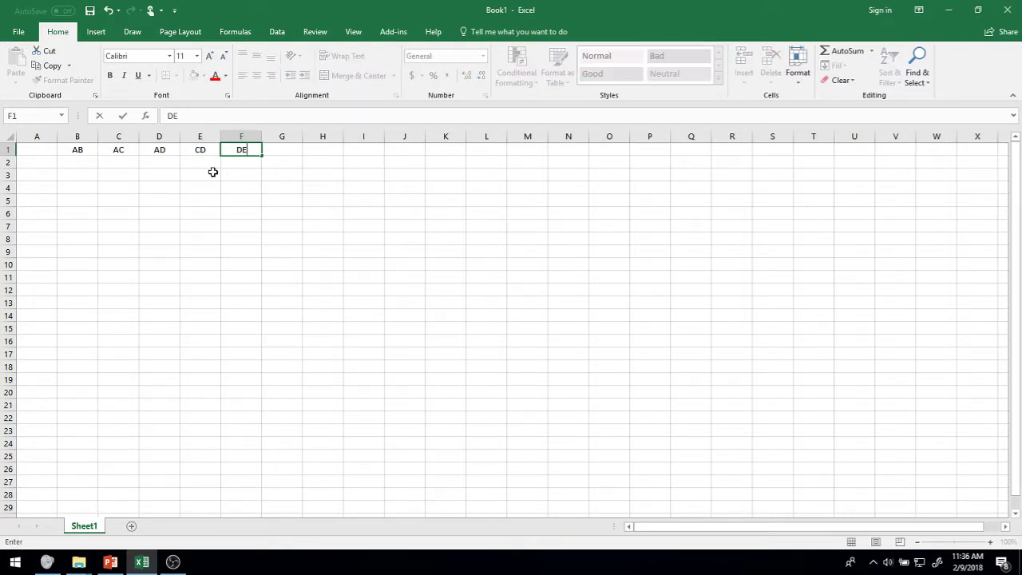
key(Right)
text(BD)
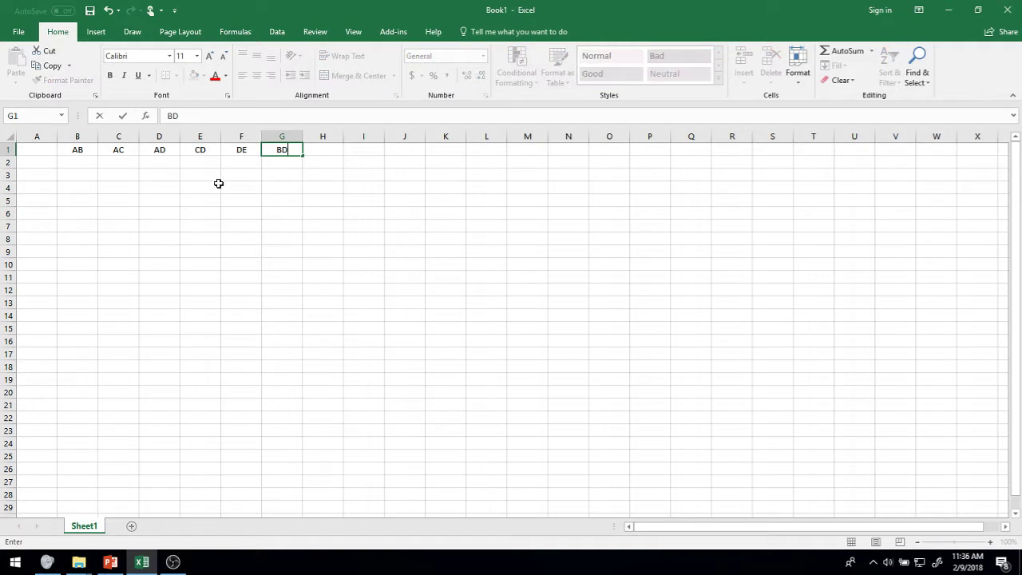
key(Right)
text(BE)
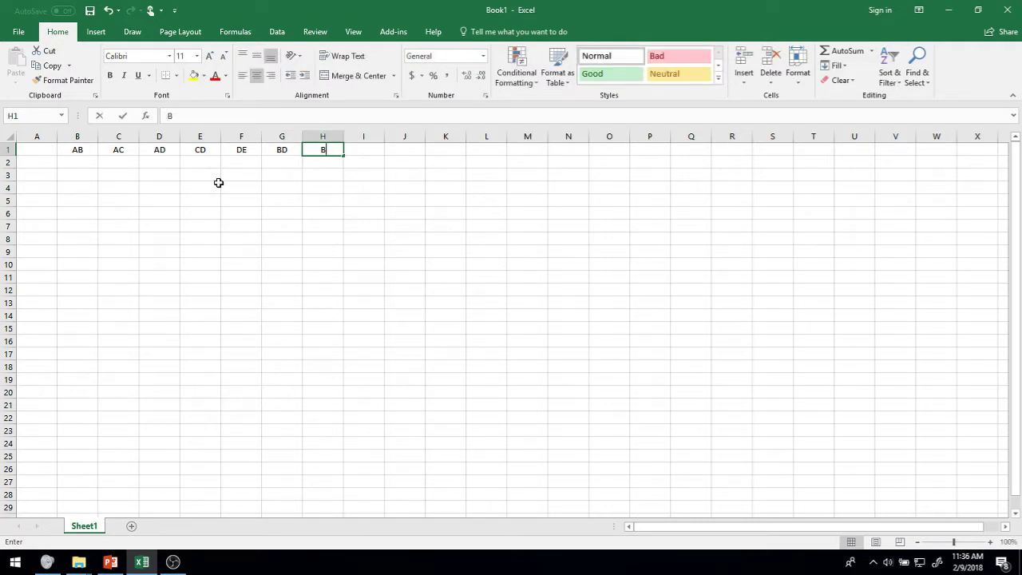
key(Down)
Add the reaction headers Cx, Cy and Ey in cells I1 through K1
key(Left)
key(Left)
key(Left)
key(Left)
key(Left)
key(Left)
key(Left)
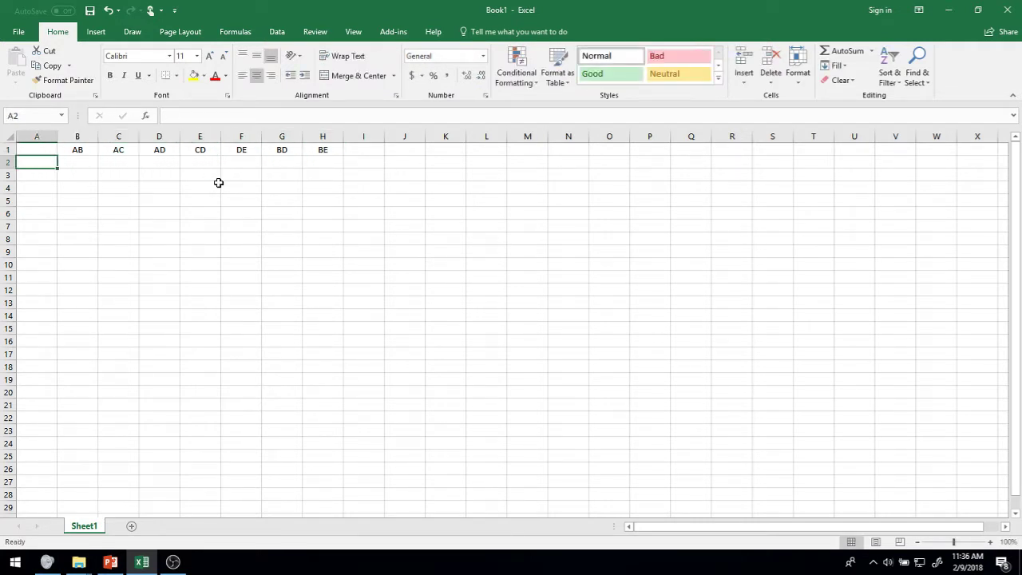
key(Right)
key(Right)
key(Right)
key(Right)
key(Right)
key(Right)
key(Right)
key(Right)
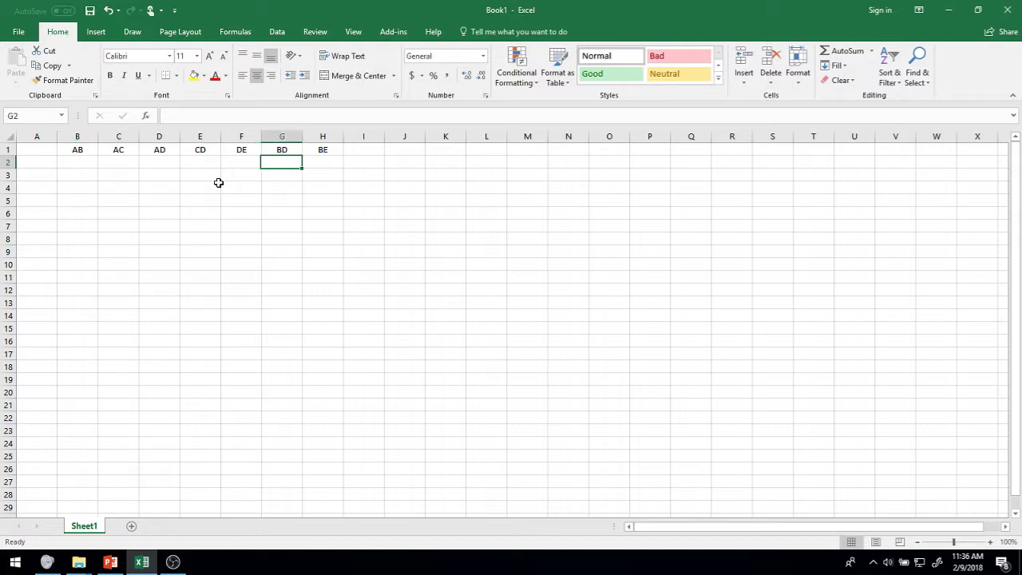
key(Up)
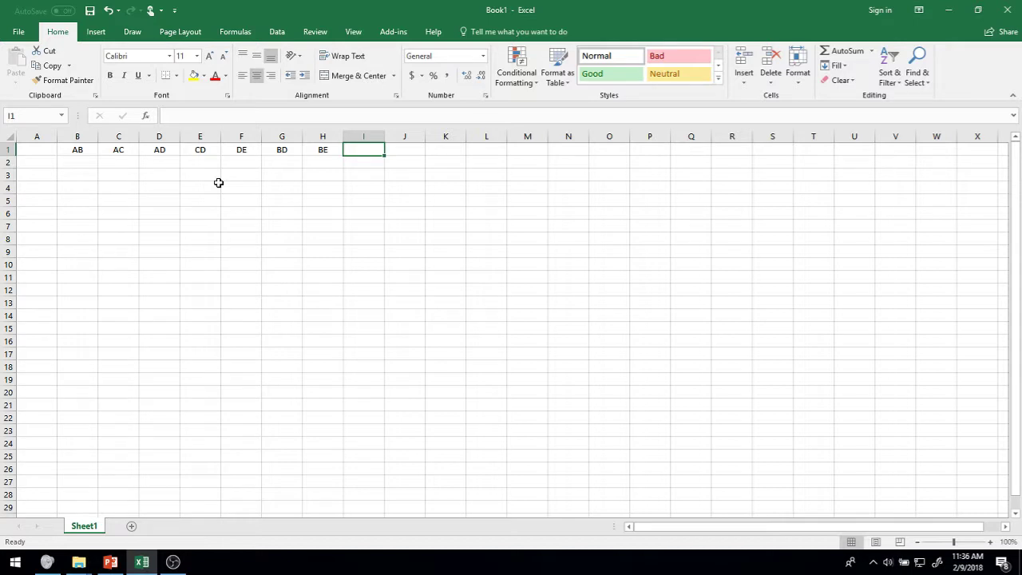
text(Cx)
key(Tab)
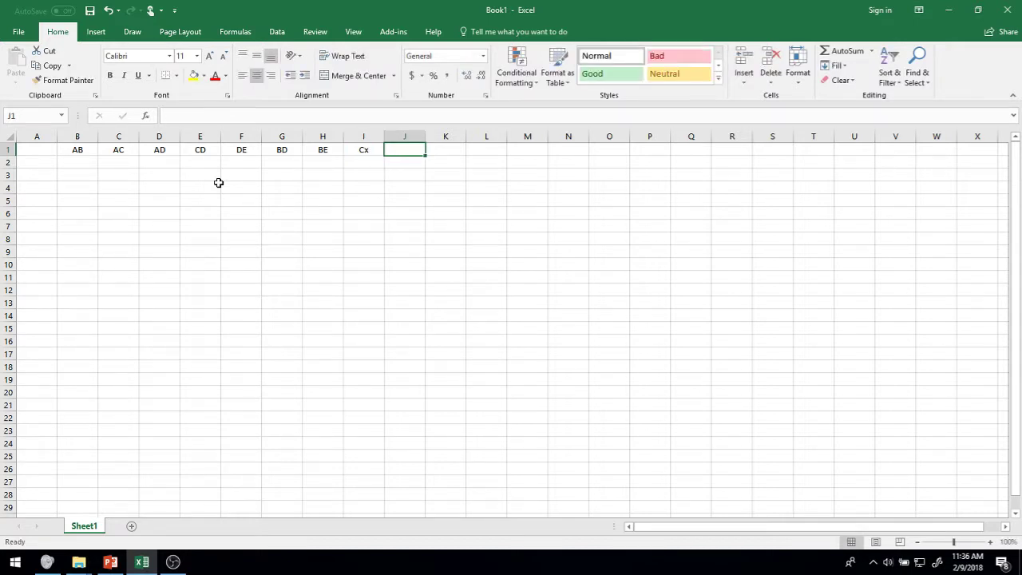
text(Cy)
key(Tab)
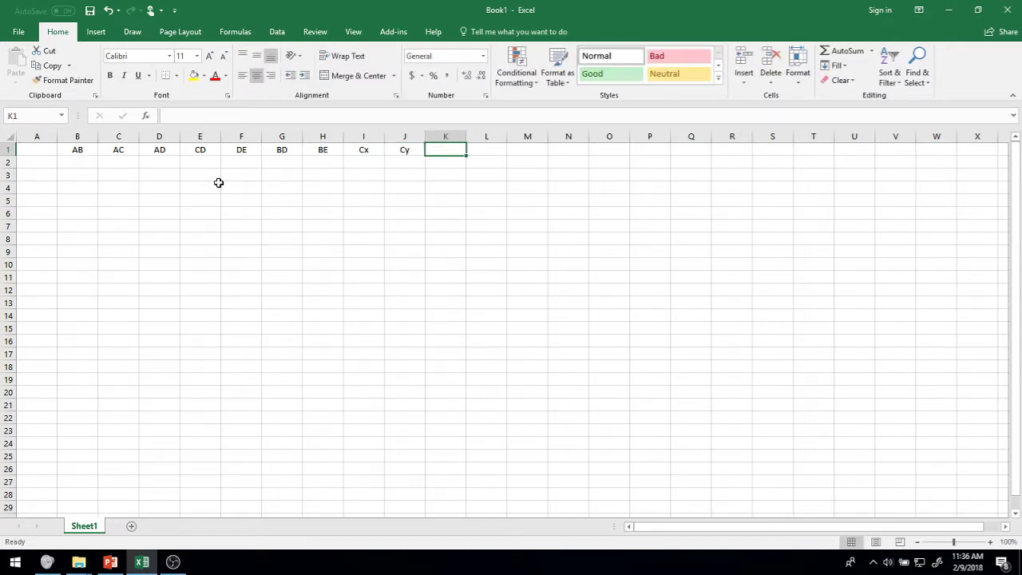
text(Ey)
key(Tab)
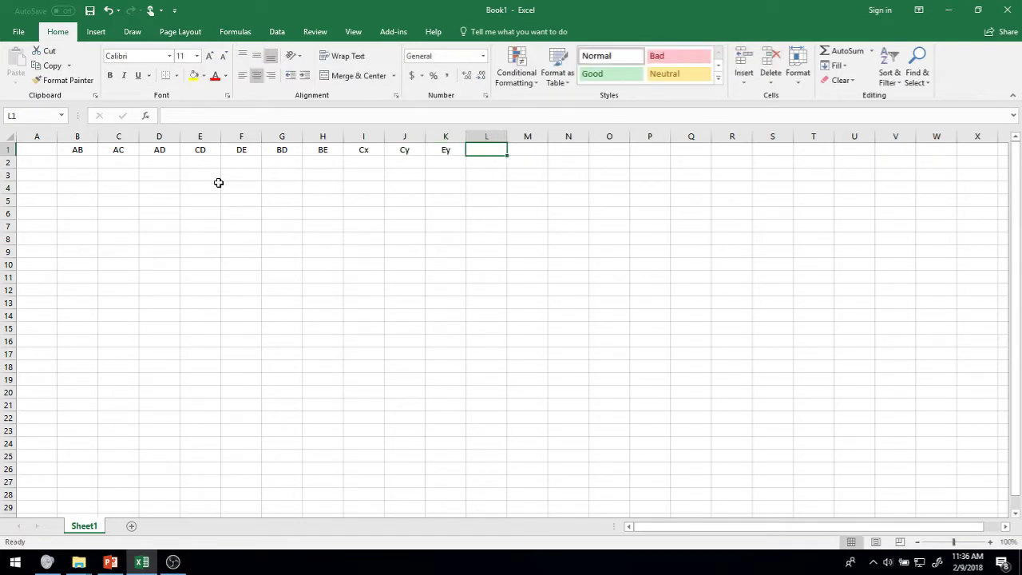
click(49, 165)
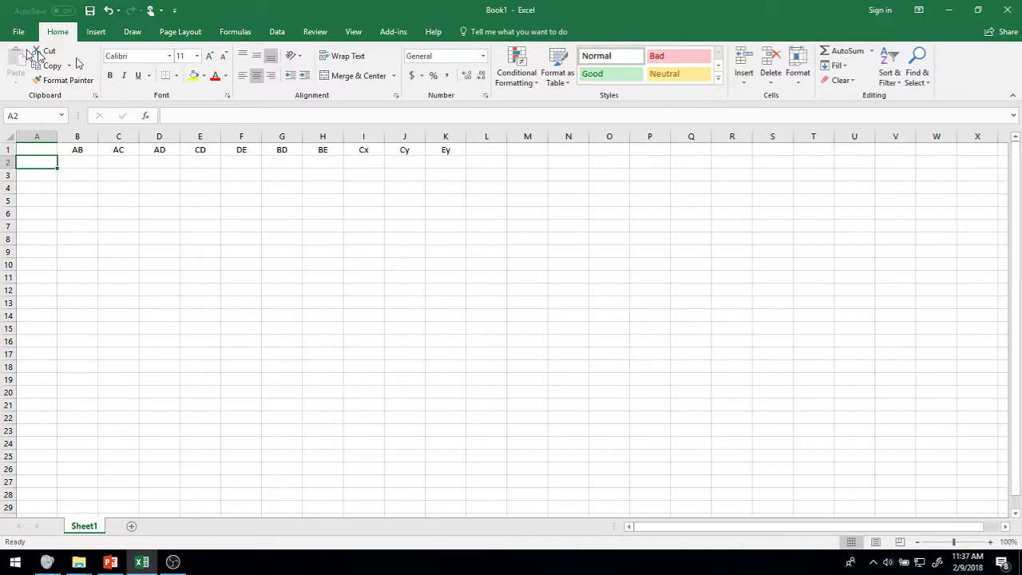
Insert the Greek capital letter sigma Σ into cell A2 via the Symbol dialog
click(96, 32)
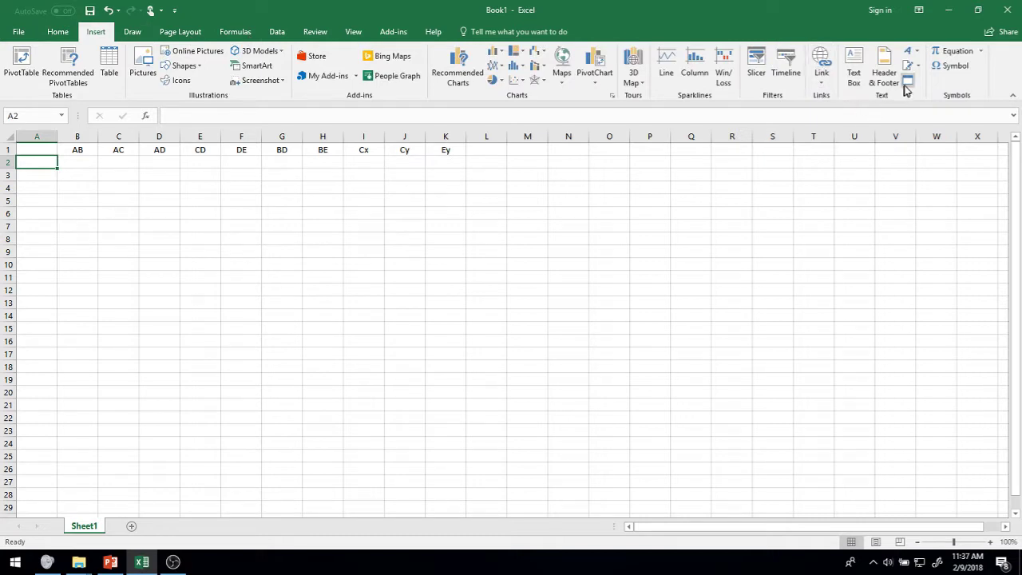
click(954, 71)
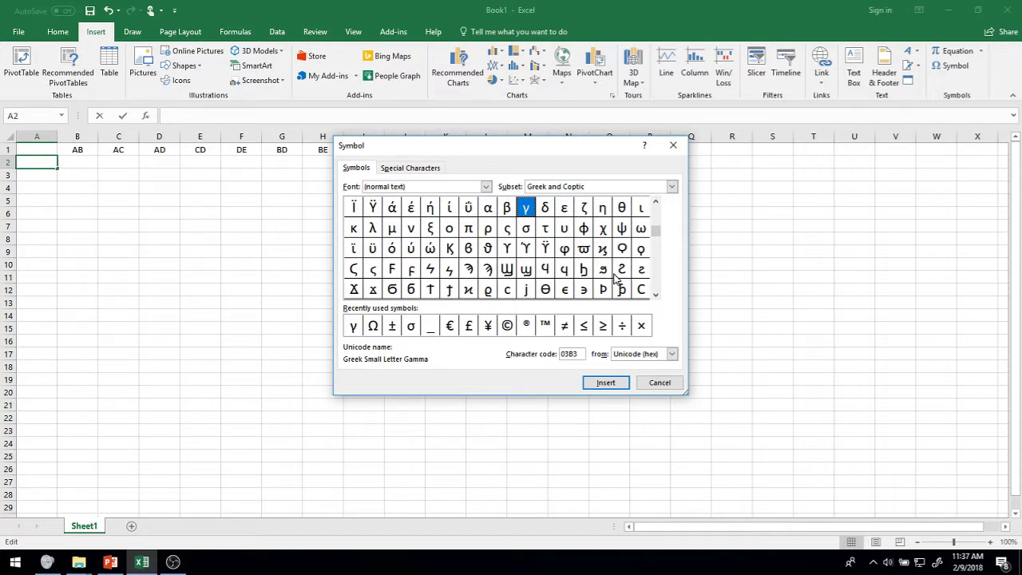
key(Up)
key(Up)
key(Down)
key(Left)
key(Left)
key(Left)
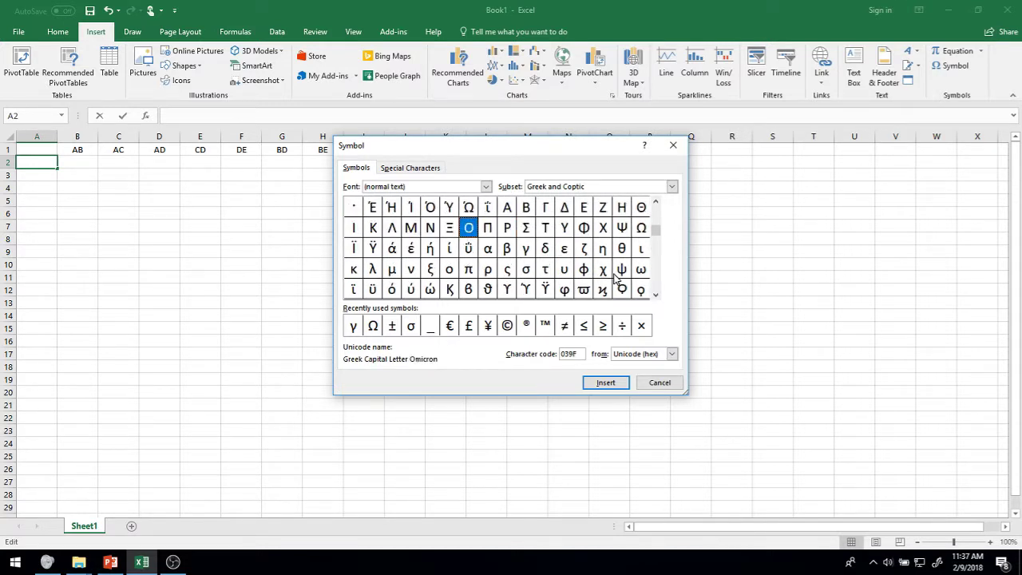
key(Right)
key(Right)
key(Right)
key(Right)
key(Left)
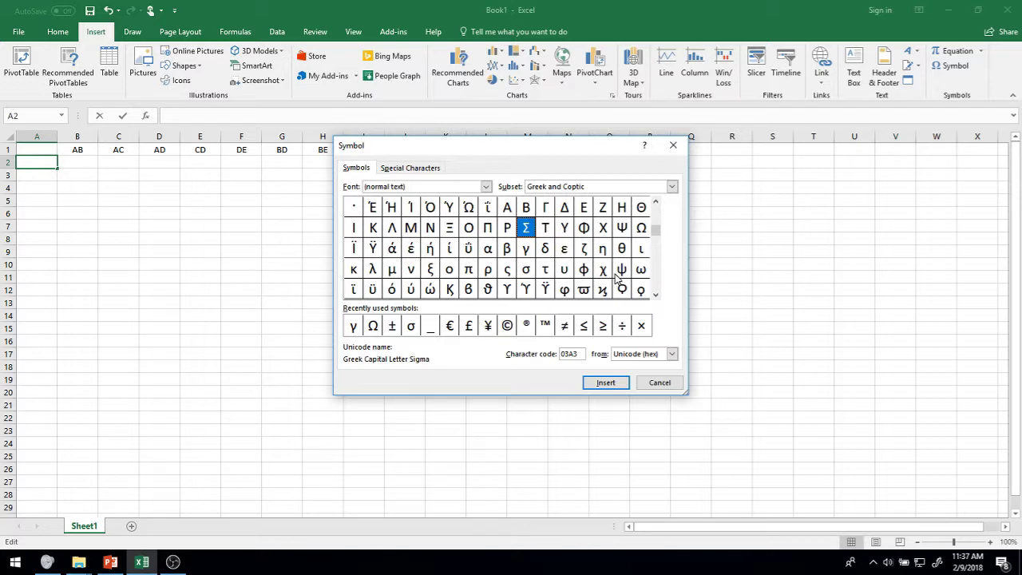
click(606, 383)
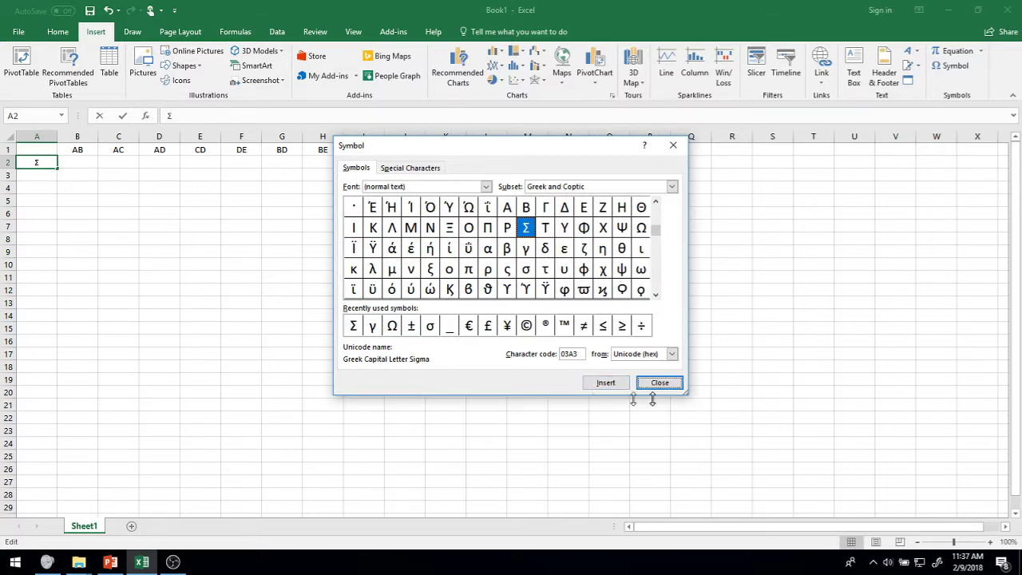
key(Escape)
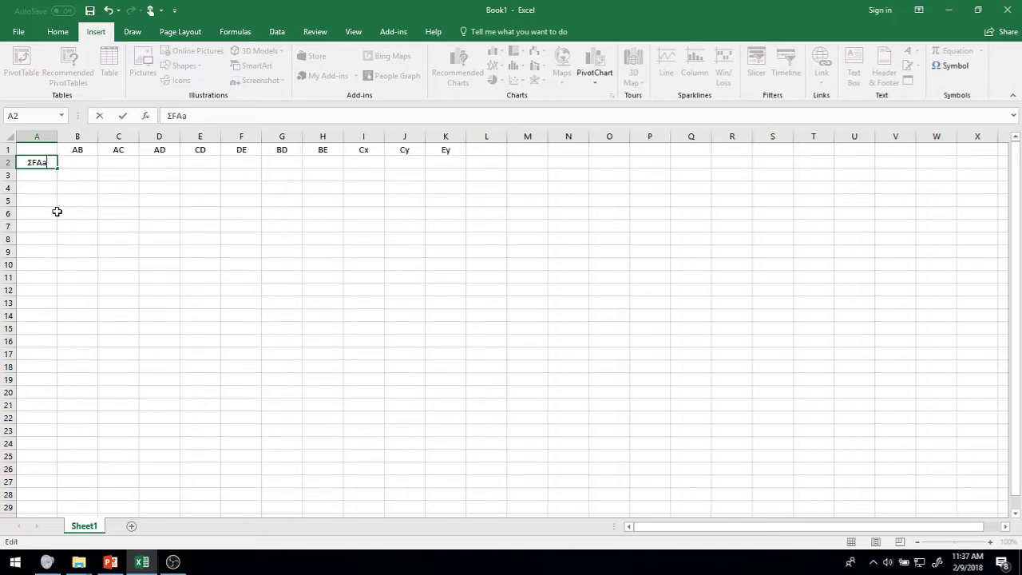
Enter ΣFAx in A2, then copy it to A3 and edit it to ΣFAy
text(FAx)
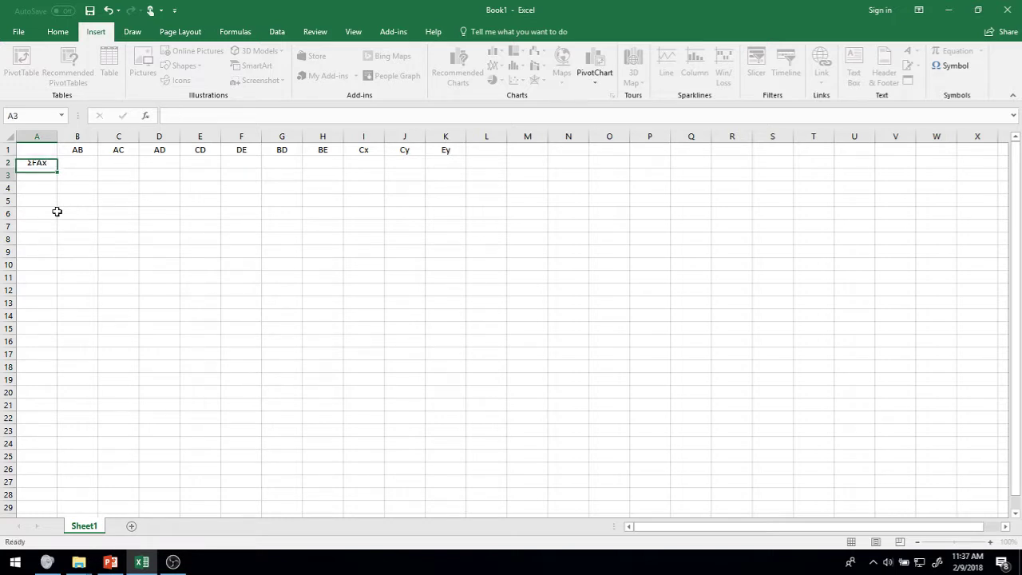
key(ctrl+Return)
key(ctrl+c)
key(Down)
key(ctrl+v)
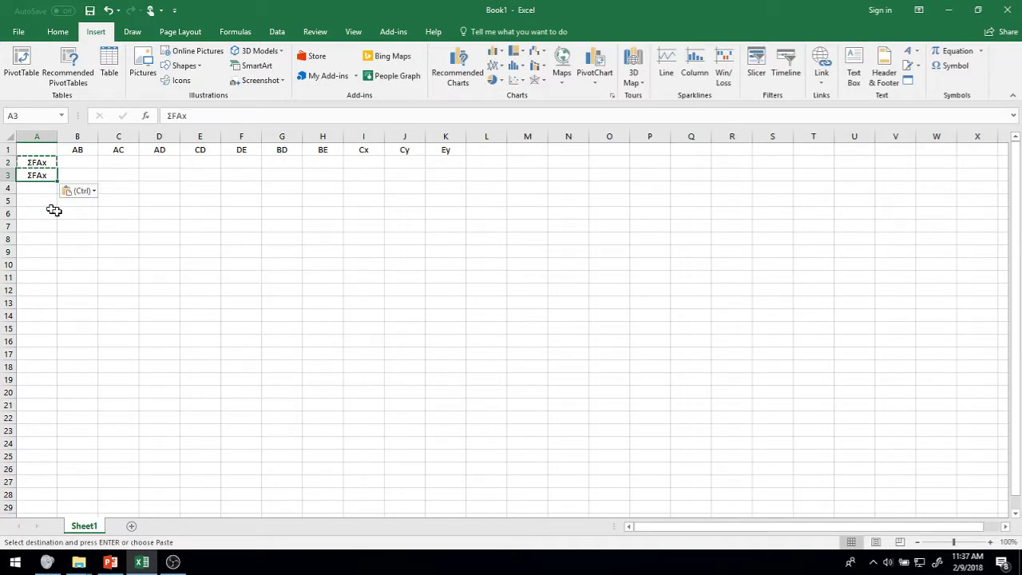
key(F2)
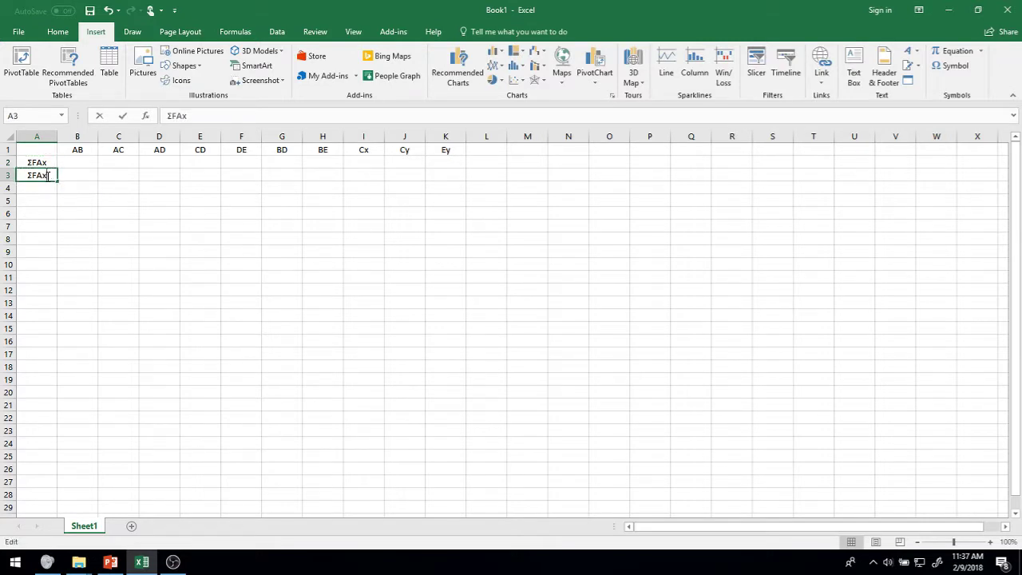
key(Return)
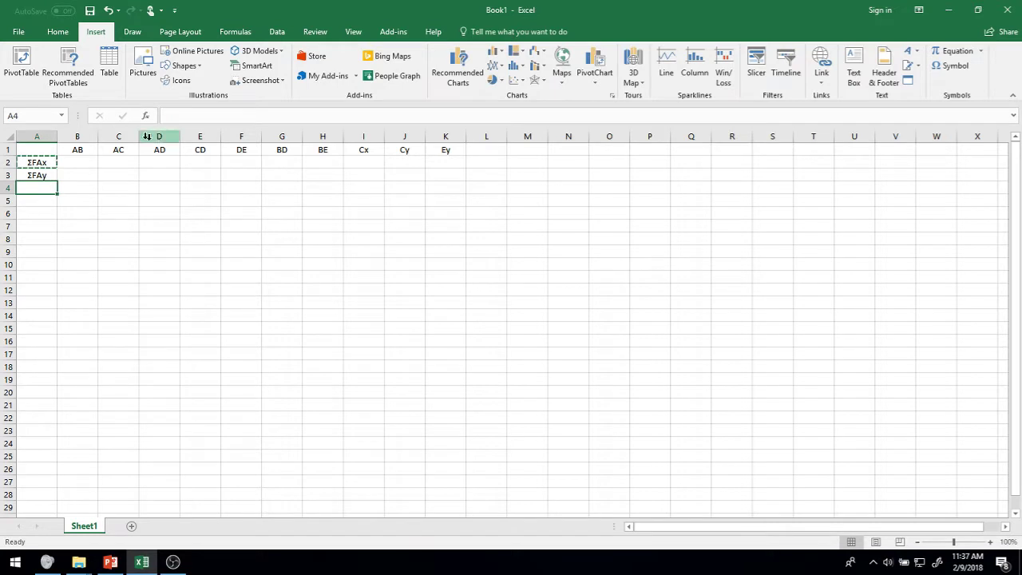
Copy the ΣFAx/ΣFAy label pair down into A4 through A11
click(49, 162)
key(shift+Down)
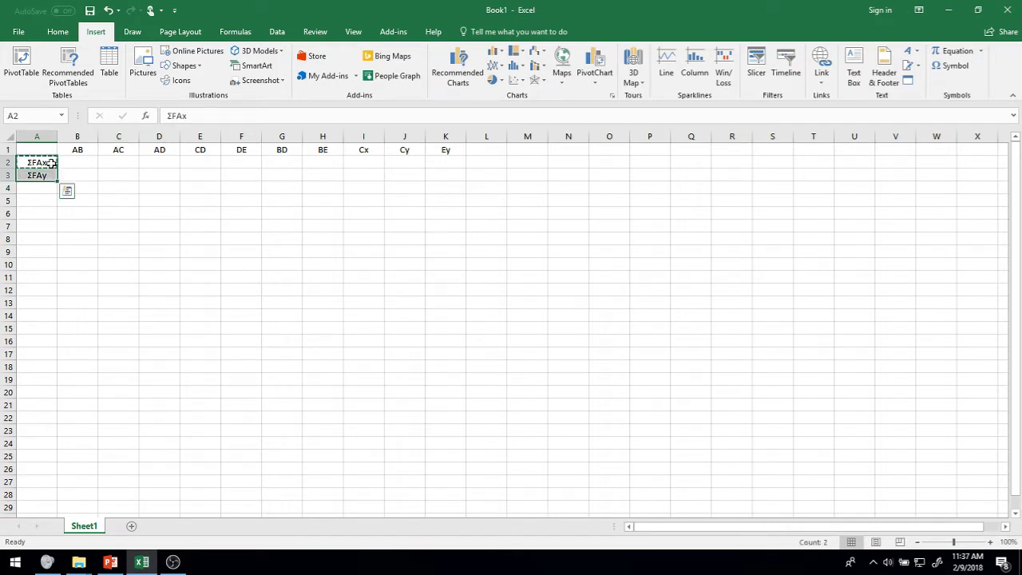
key(ctrl+c)
key(Down)
key(Down)
key(ctrl+v)
key(Down)
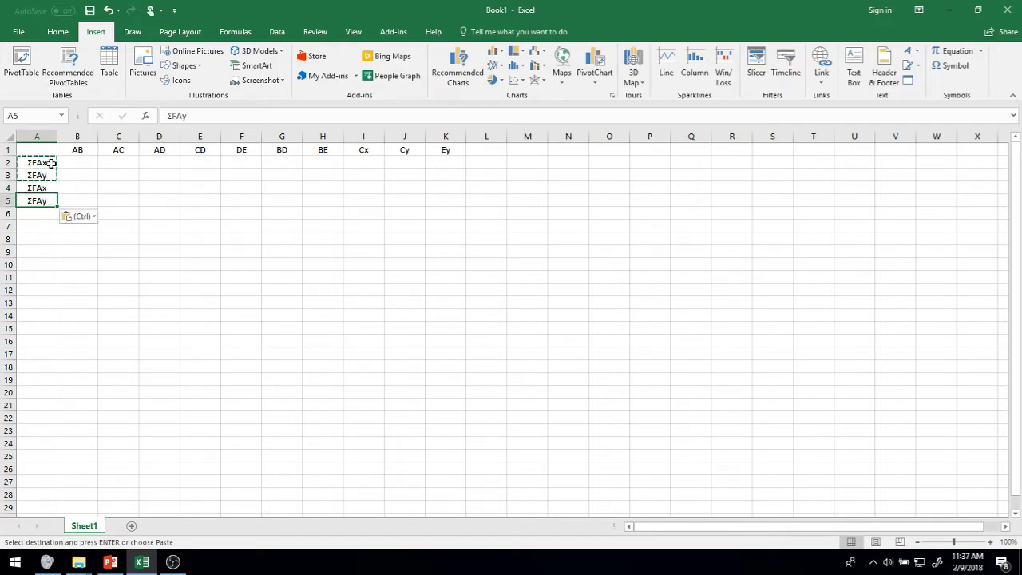
key(Up)
key(ctrl+v)
key(Down)
key(Down)
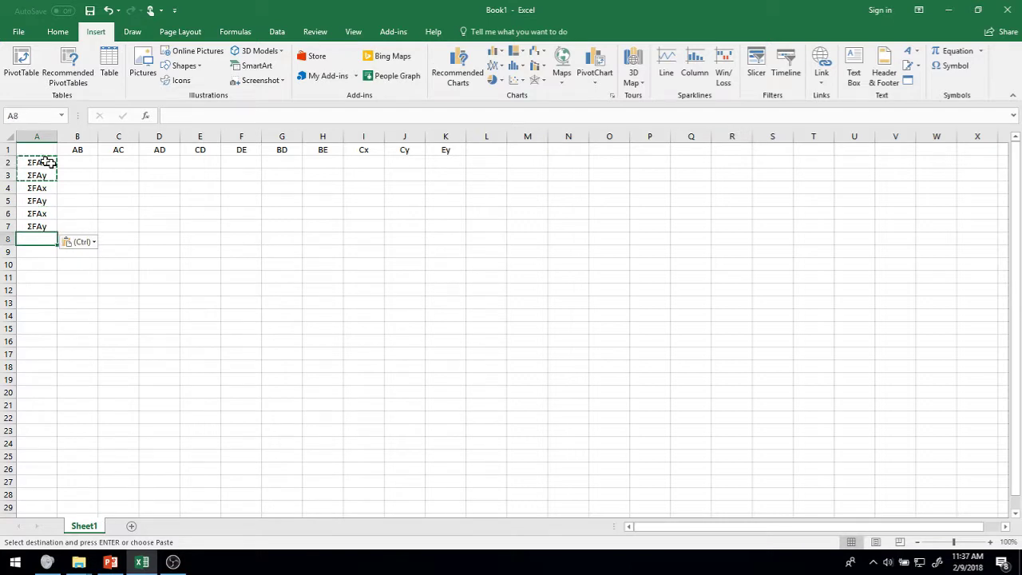
key(ctrl+v)
key(Down)
key(Down)
key(ctrl+v)
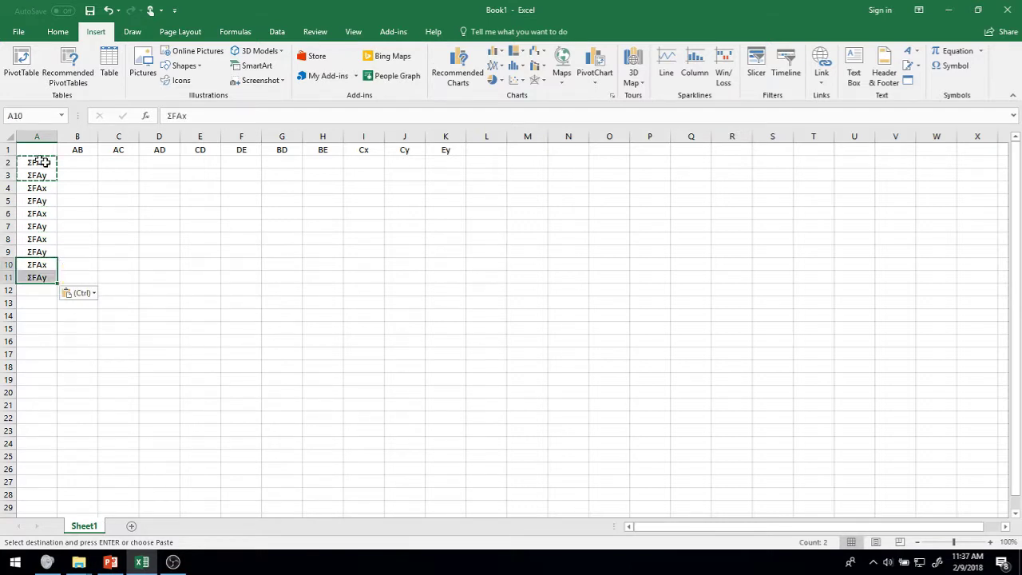
key(Up)
key(Up)
key(Up)
key(Up)
key(Up)
key(Up)
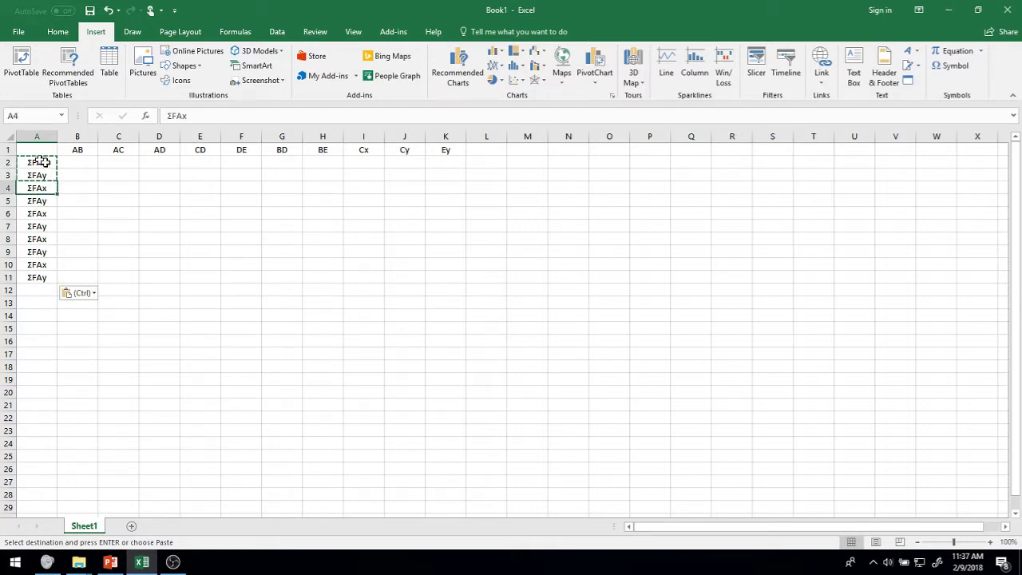
Relabel rows 4 and 5 as ΣFBx and ΣFBy
drag(176, 115, 182, 115)
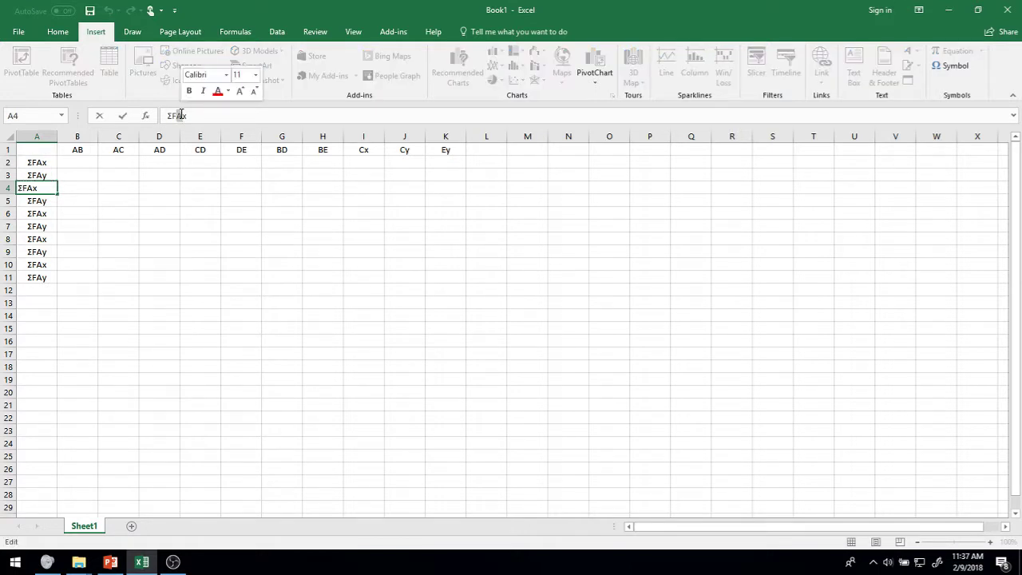
text(B)
click(40, 199)
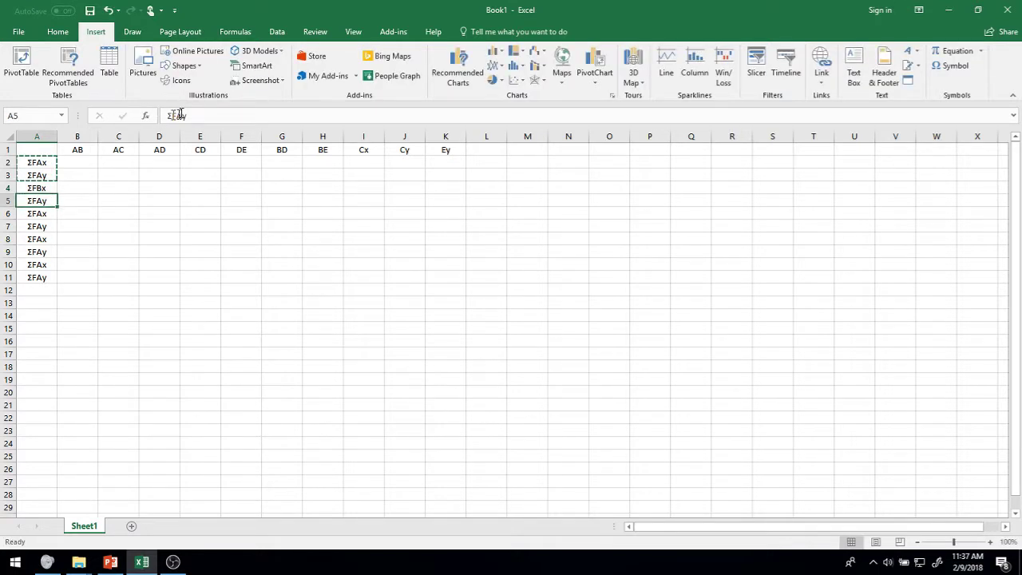
click(182, 116)
key(BackSpace)
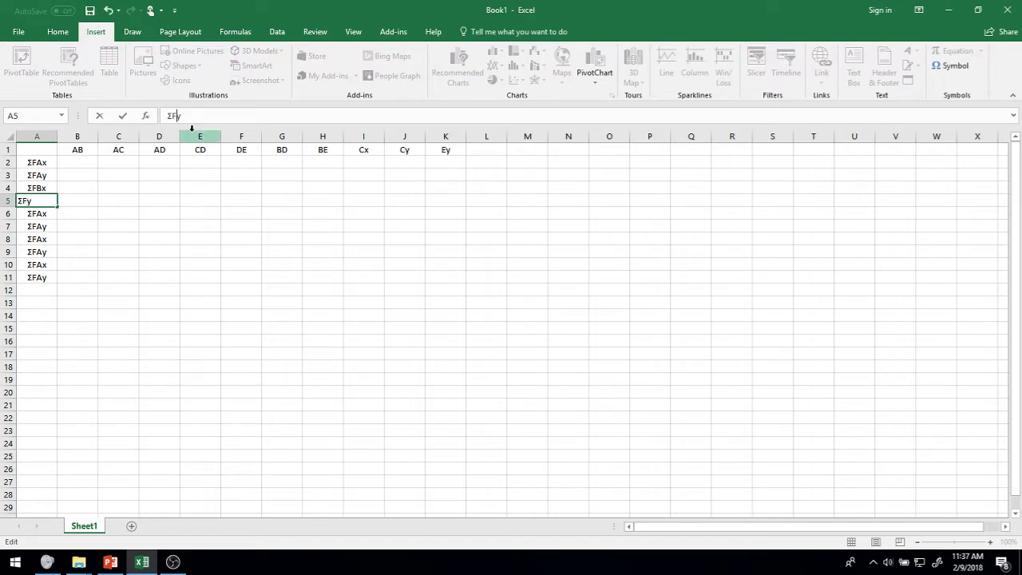
key(Return)
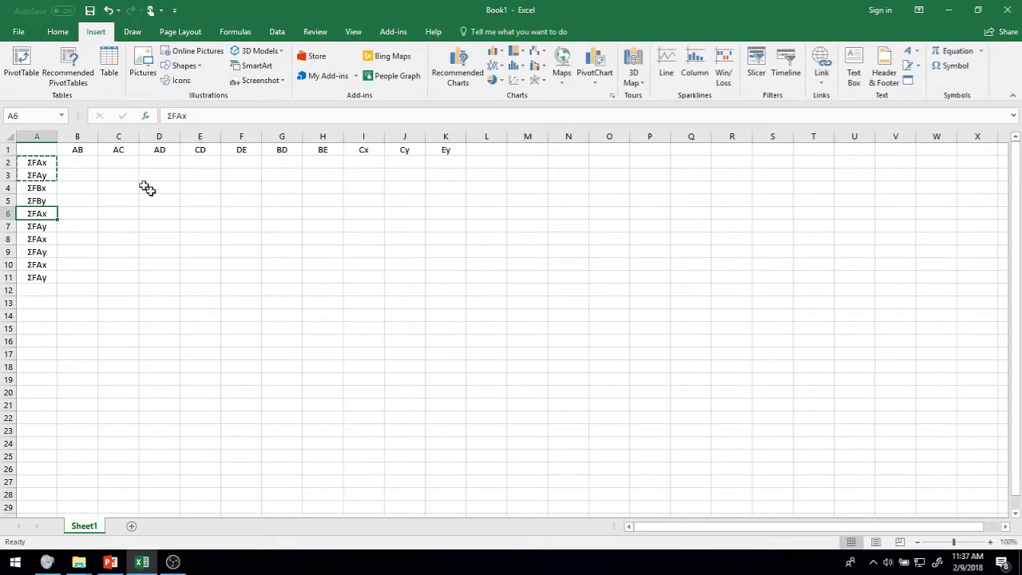
click(122, 219)
Relabel rows 6 and 7 as ΣFCx and ΣFCy
click(48, 228)
click(45, 214)
click(184, 116)
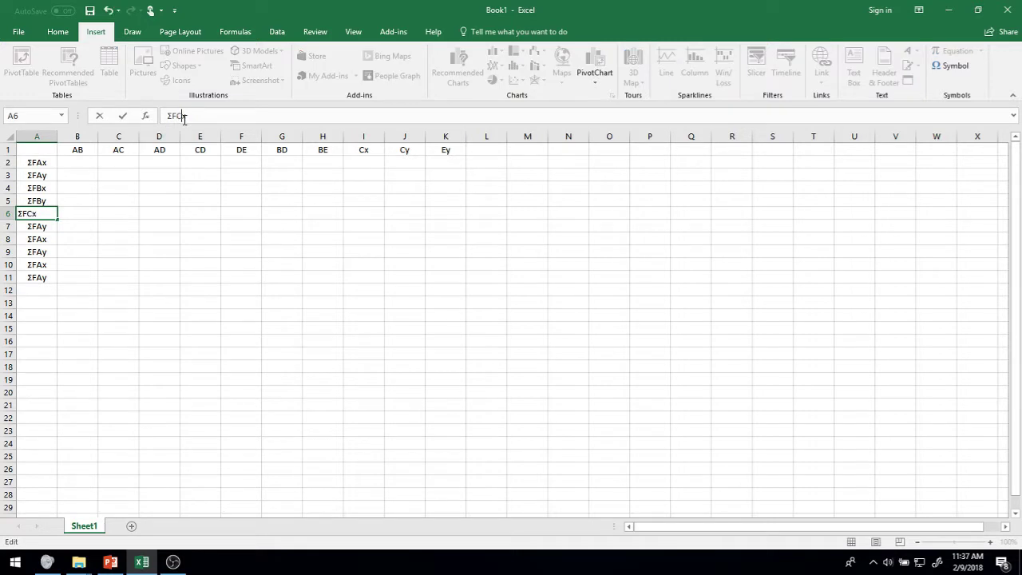
click(77, 264)
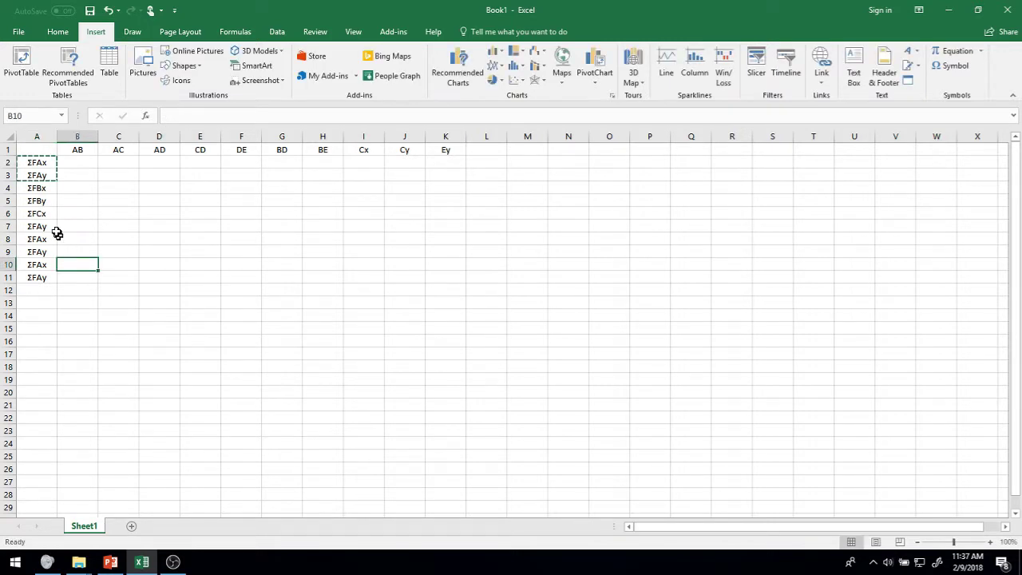
click(51, 228)
click(185, 116)
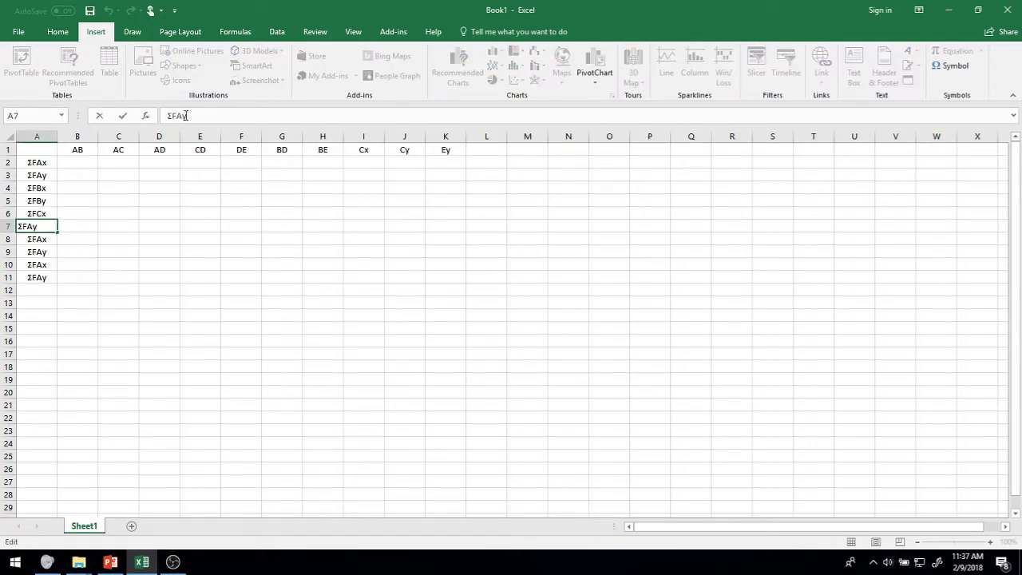
click(184, 279)
Relabel rows 8 and 9 as ΣFDx and ΣFDy
click(44, 239)
click(183, 117)
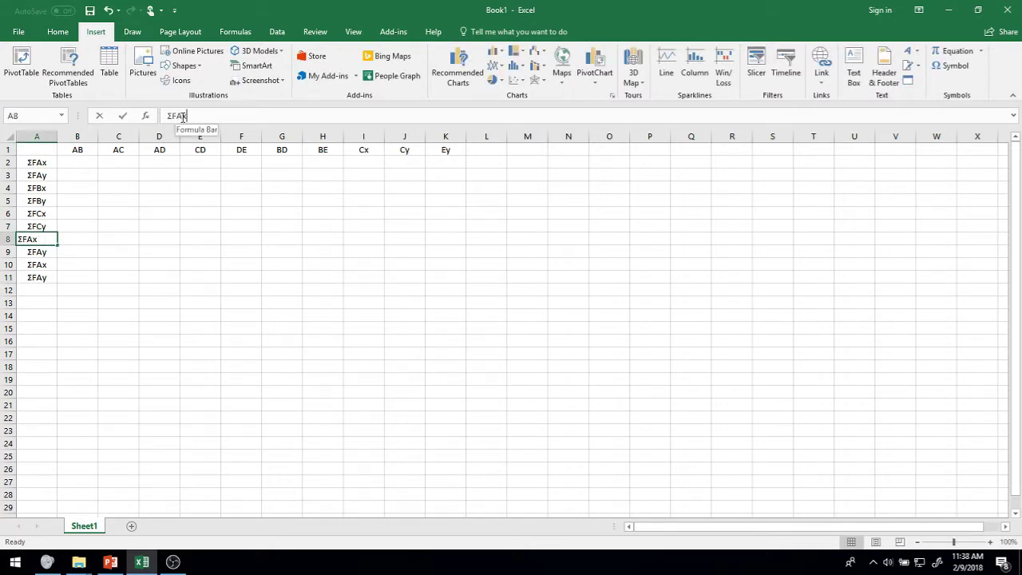
click(137, 253)
click(40, 252)
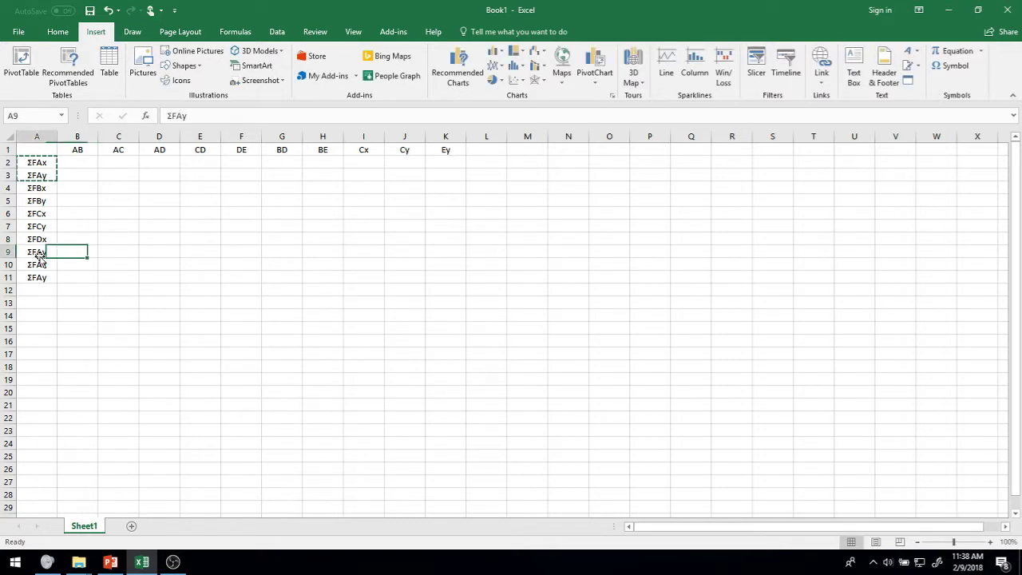
click(183, 115)
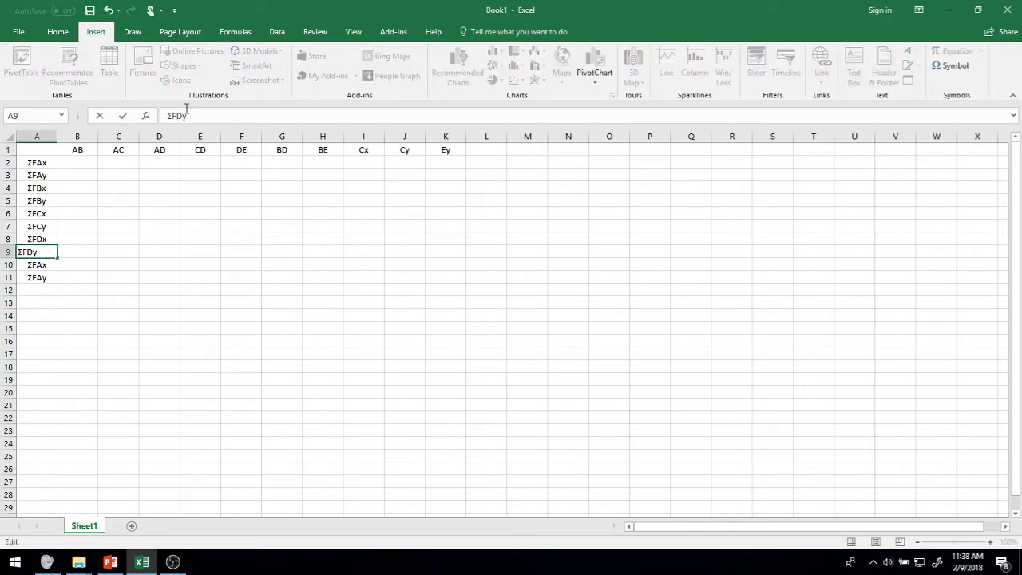
click(160, 301)
Relabel rows 10 and 11 as ΣFEx and ΣFEy
click(47, 265)
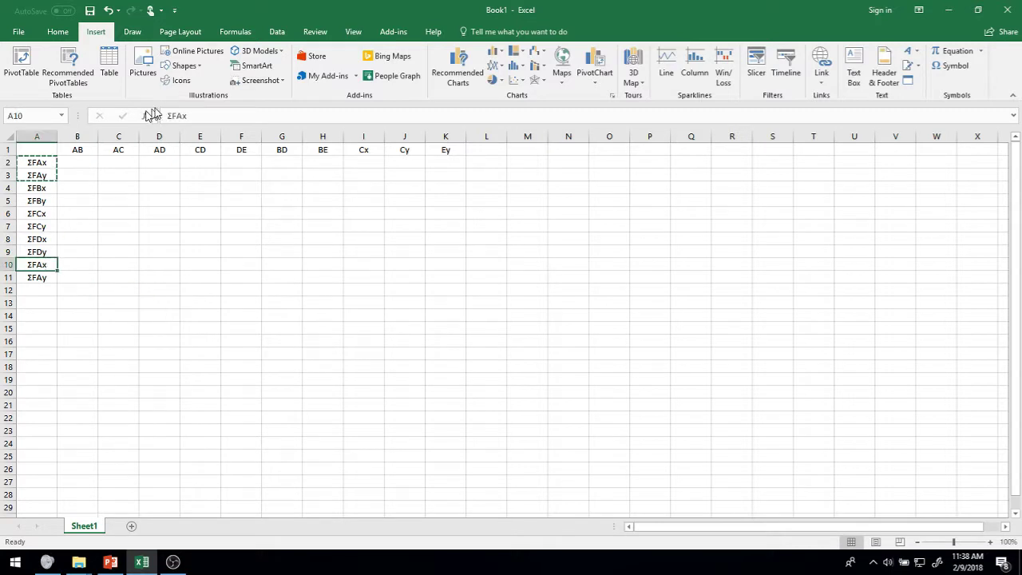
click(182, 115)
key(BackSpace)
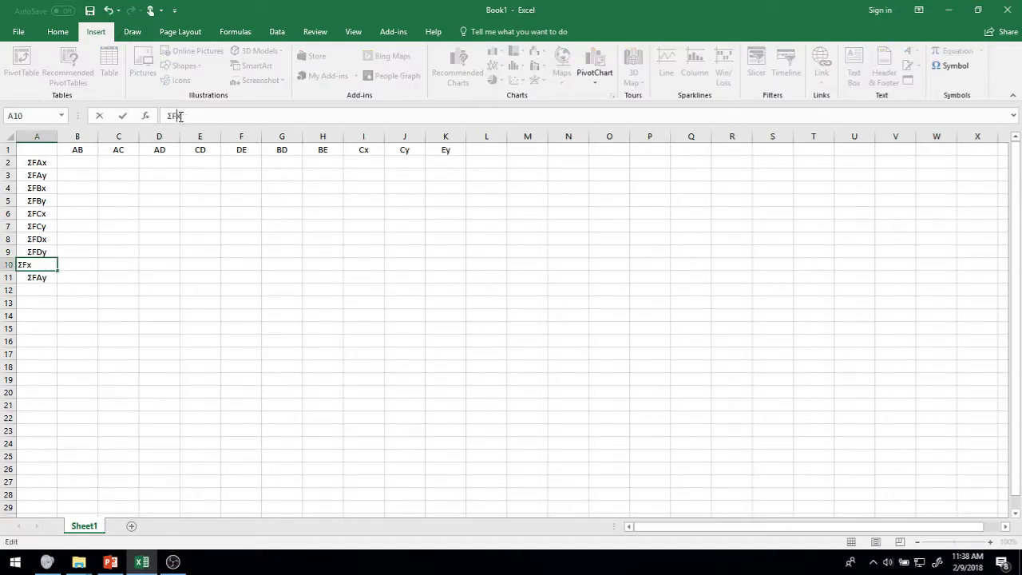
text(E)
click(174, 318)
click(32, 277)
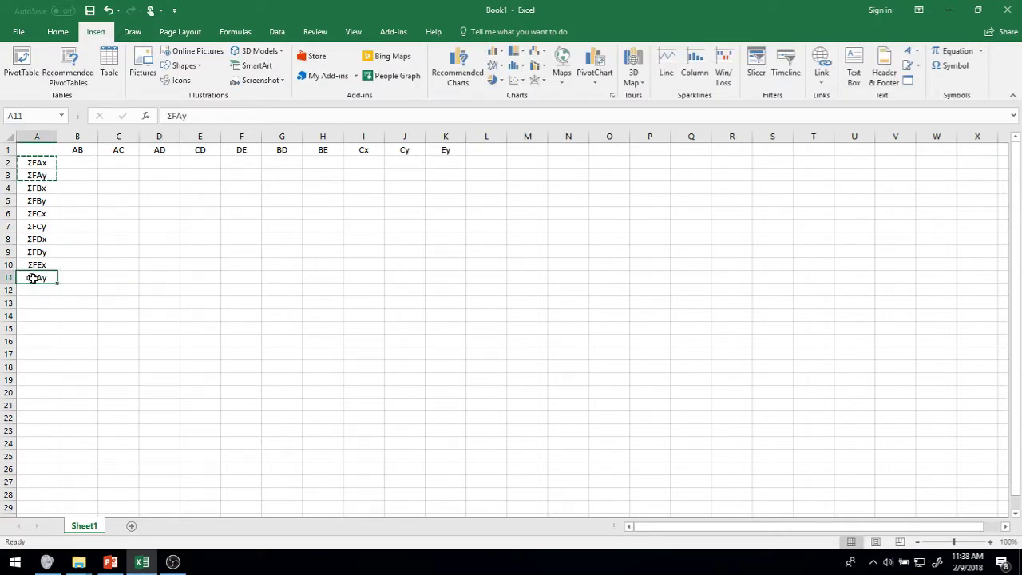
click(184, 114)
key(BackSpace)
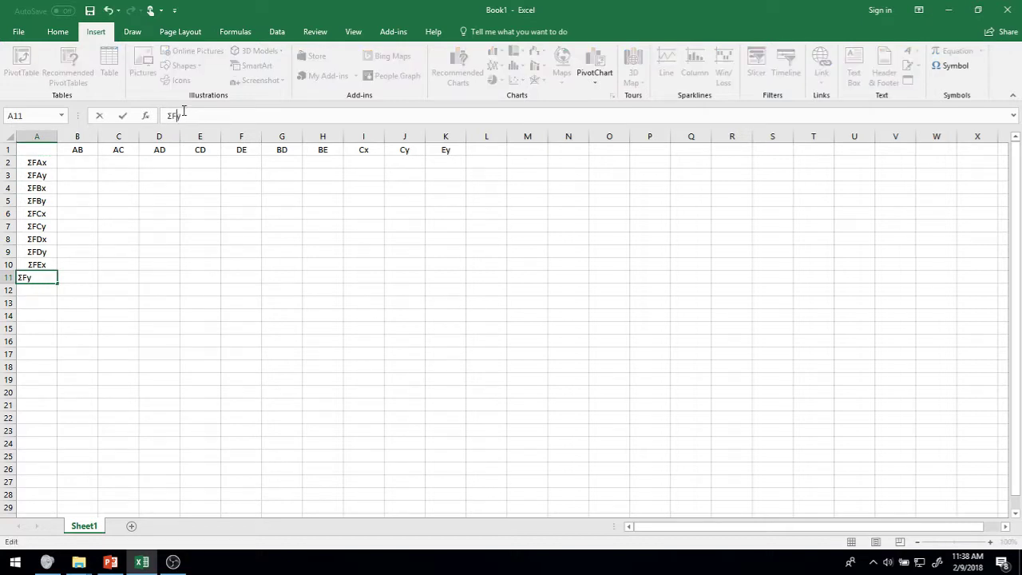
text(E)
click(281, 327)
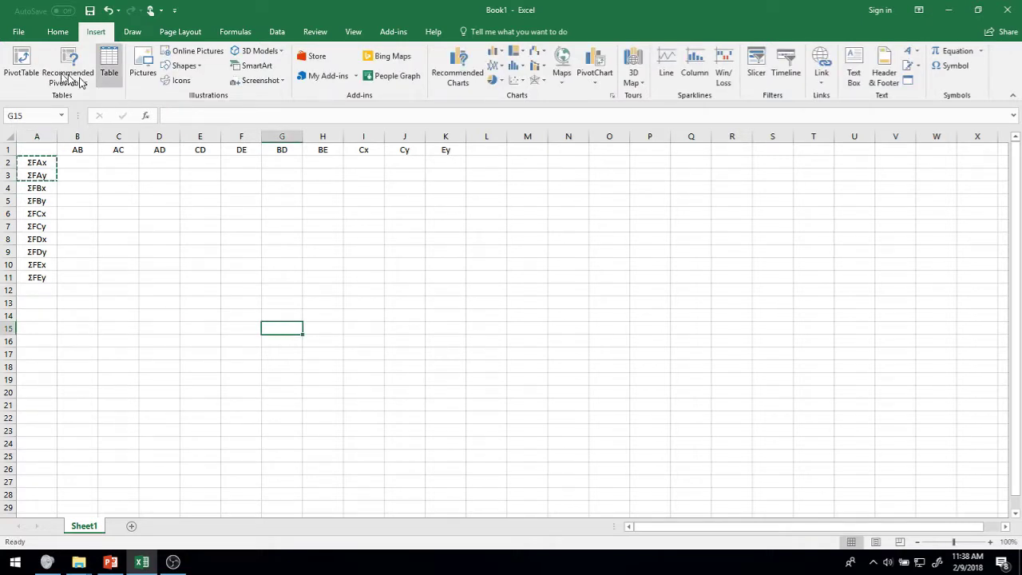
click(478, 147)
Enter a -P load heading in M1 as a formula, which produces a #NAME? error
click(521, 148)
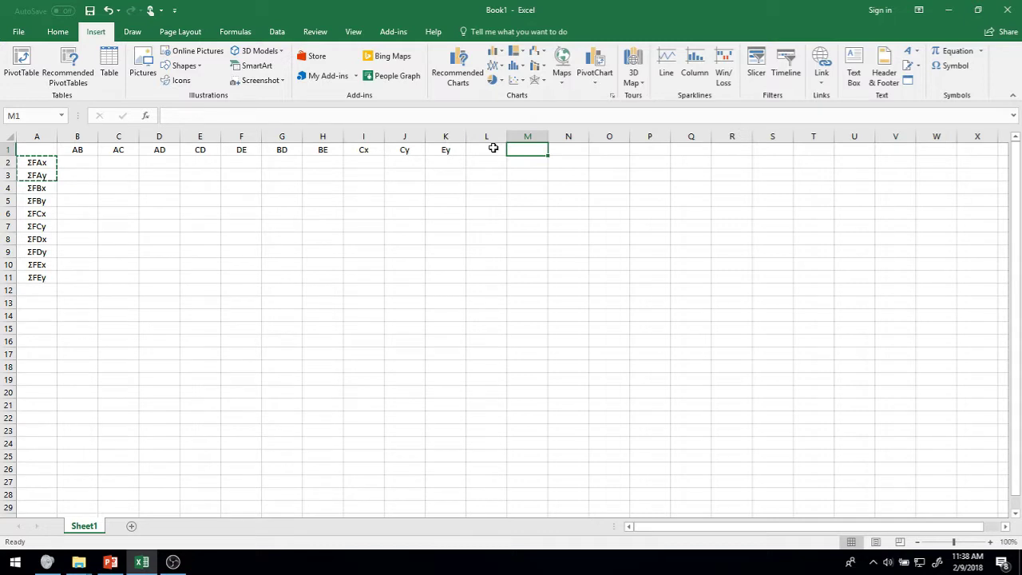
text(=0)
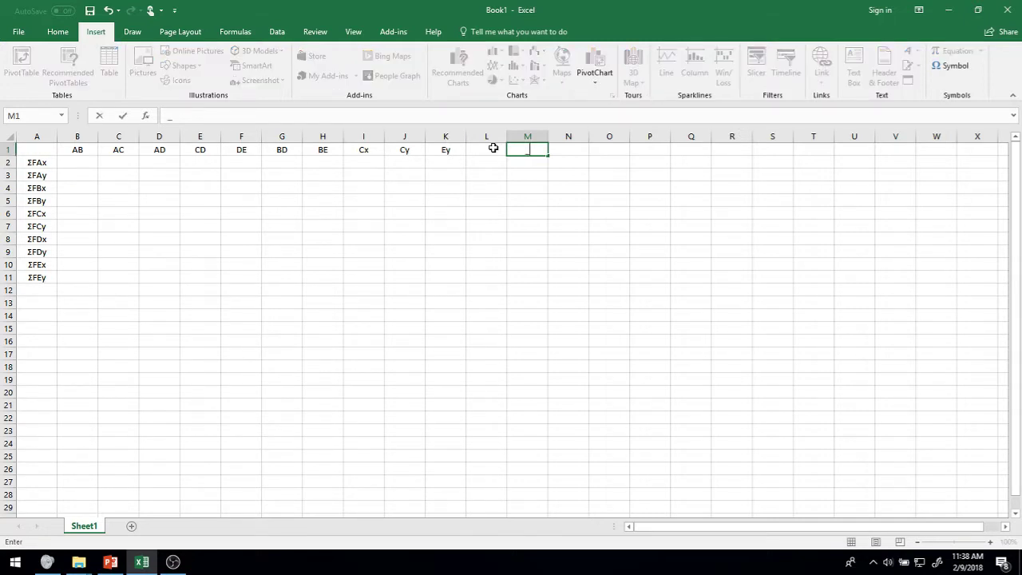
text(-Applied)
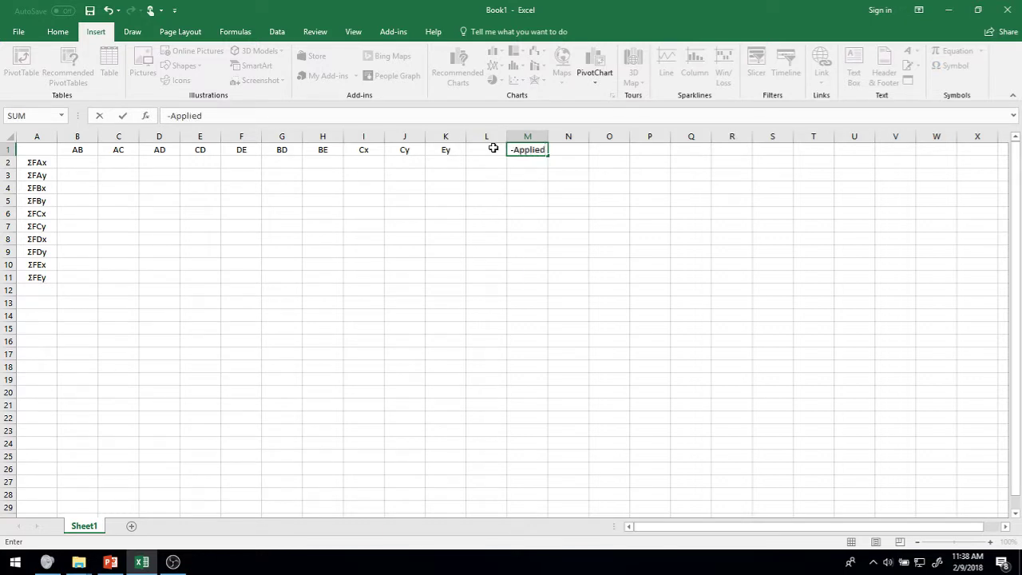
key(BackSpace)
key(BackSpace)
key(BackSpace)
key(BackSpace)
key(BackSpace)
key(BackSpace)
key(BackSpace)
text(P)
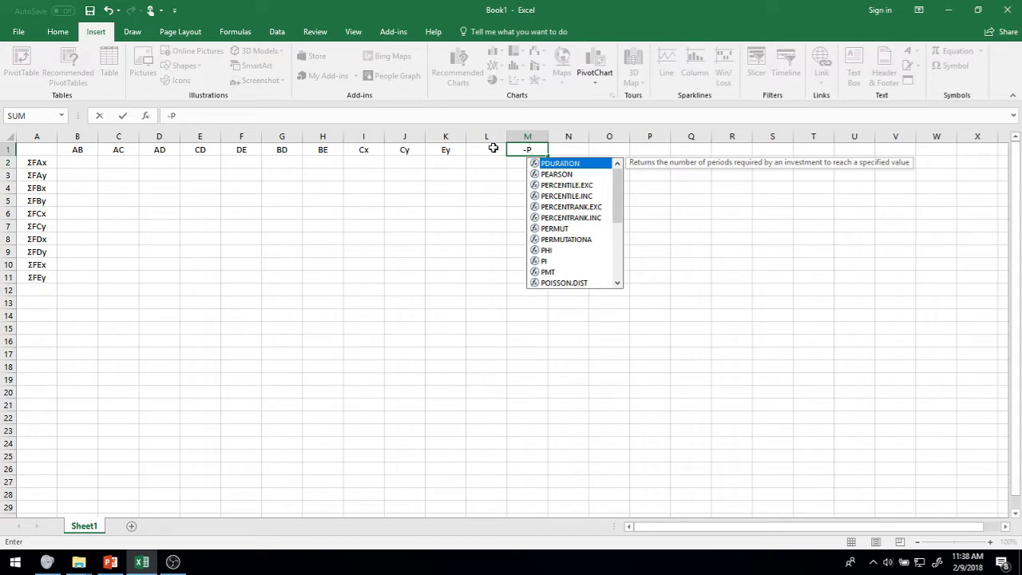
click(460, 171)
click(524, 152)
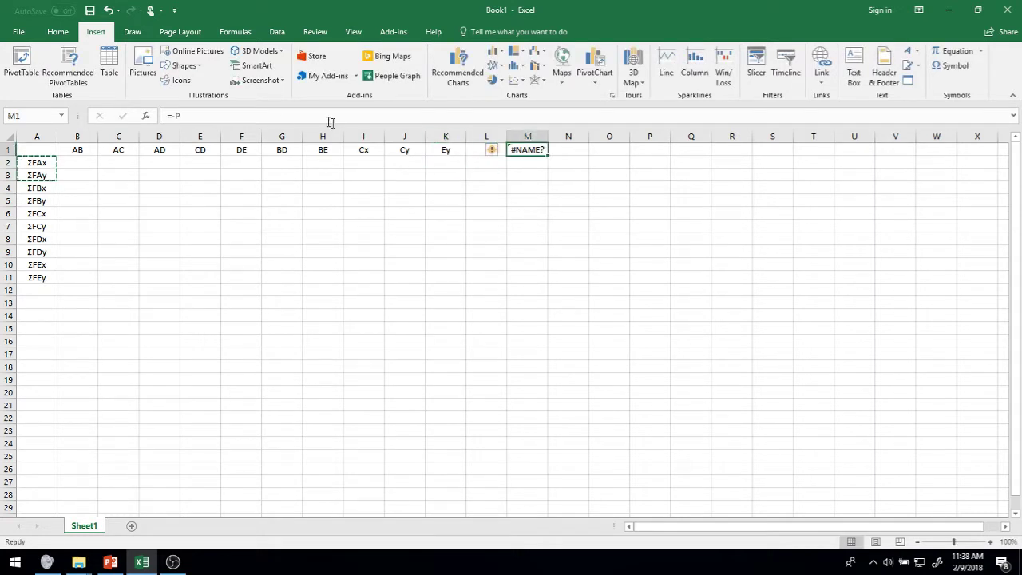
click(176, 117)
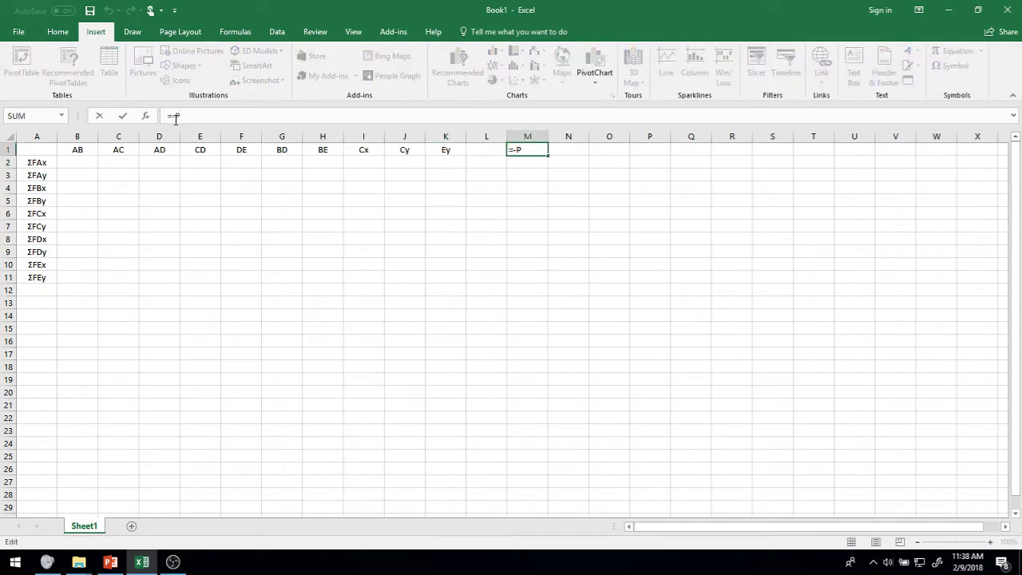
key(Return)
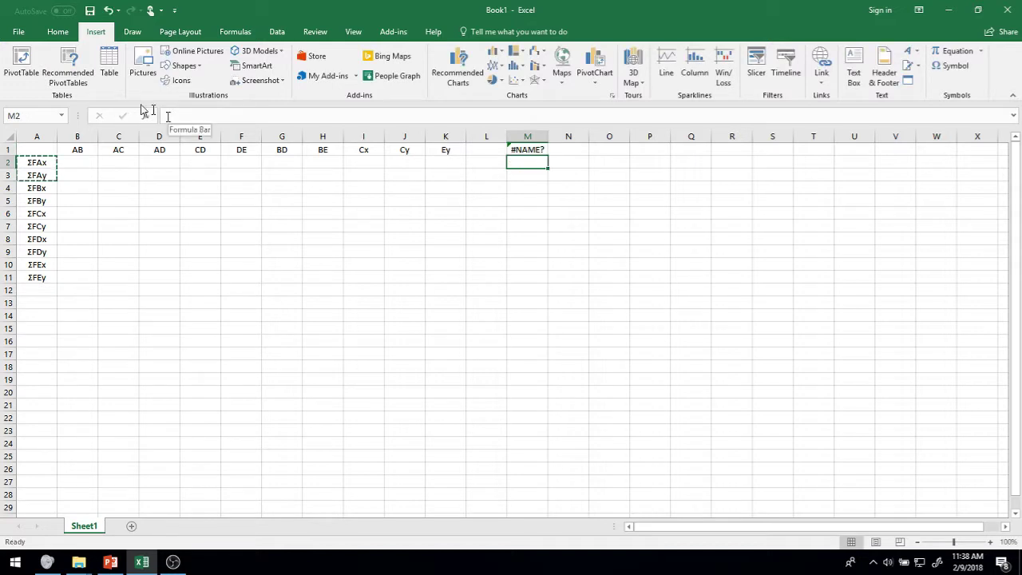
Clear the broken formula in M1 and re-enter -P as plain text
click(530, 149)
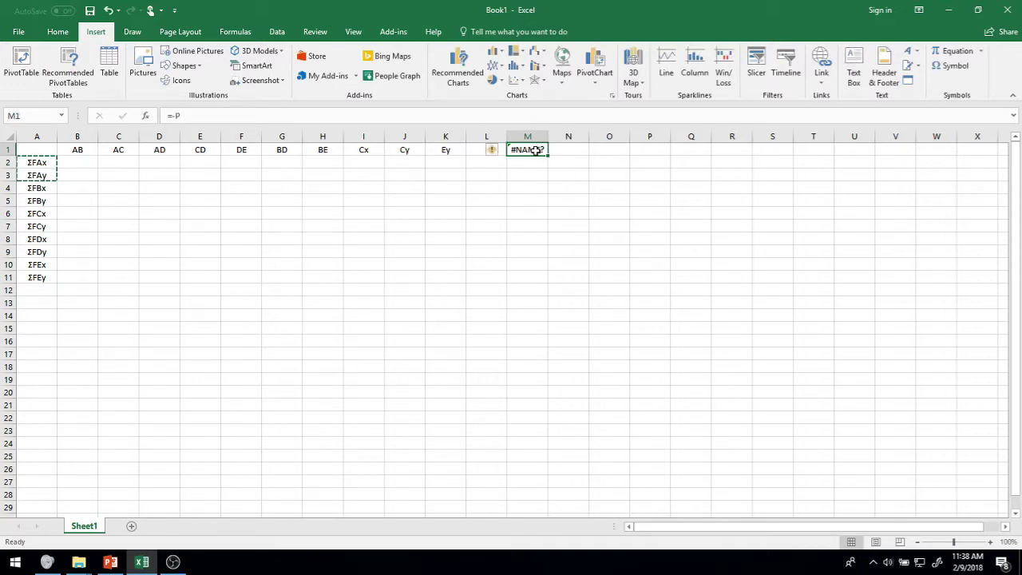
key(Delete)
text(")
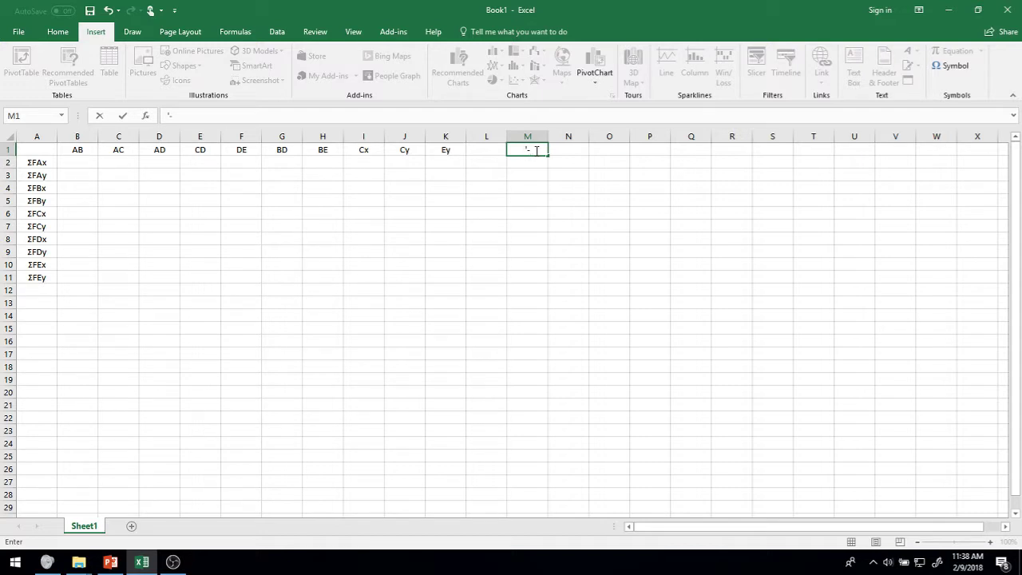
key(Return)
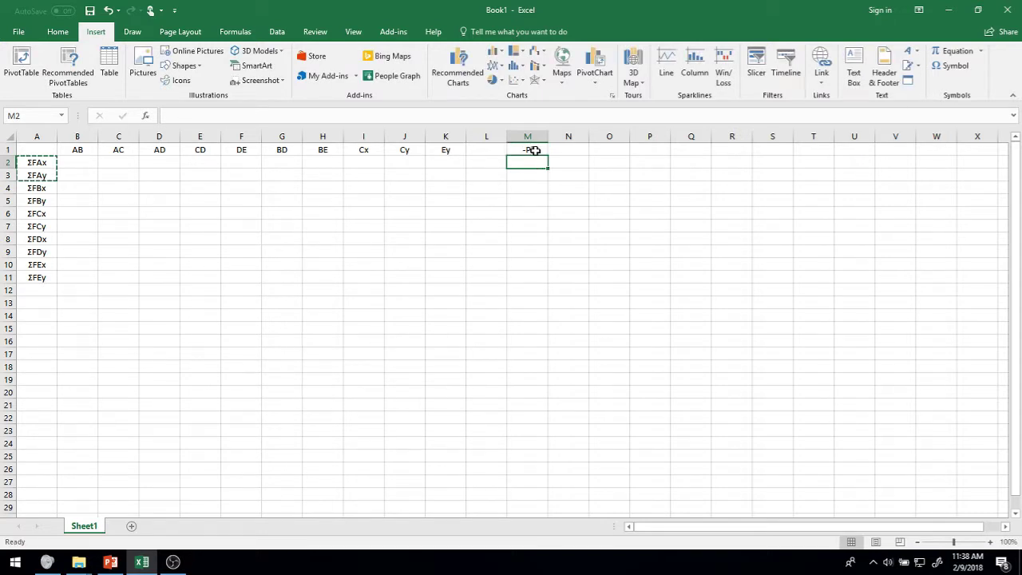
click(544, 151)
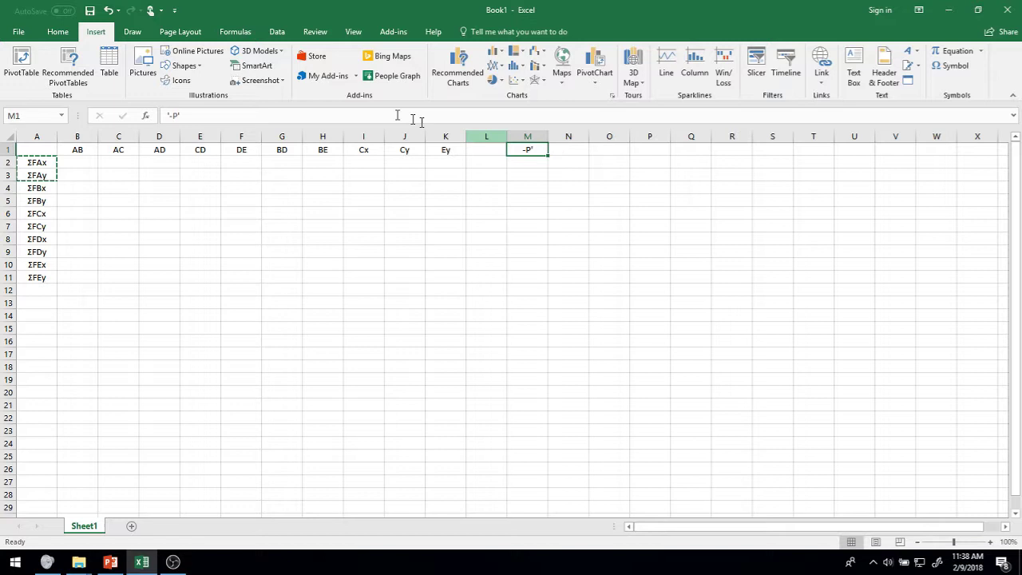
click(346, 118)
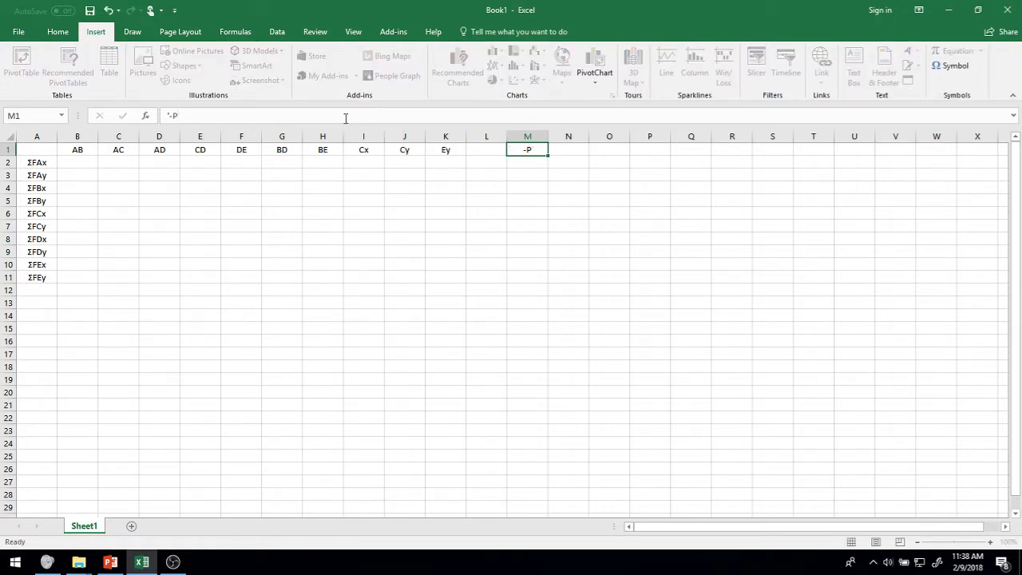
key(Return)
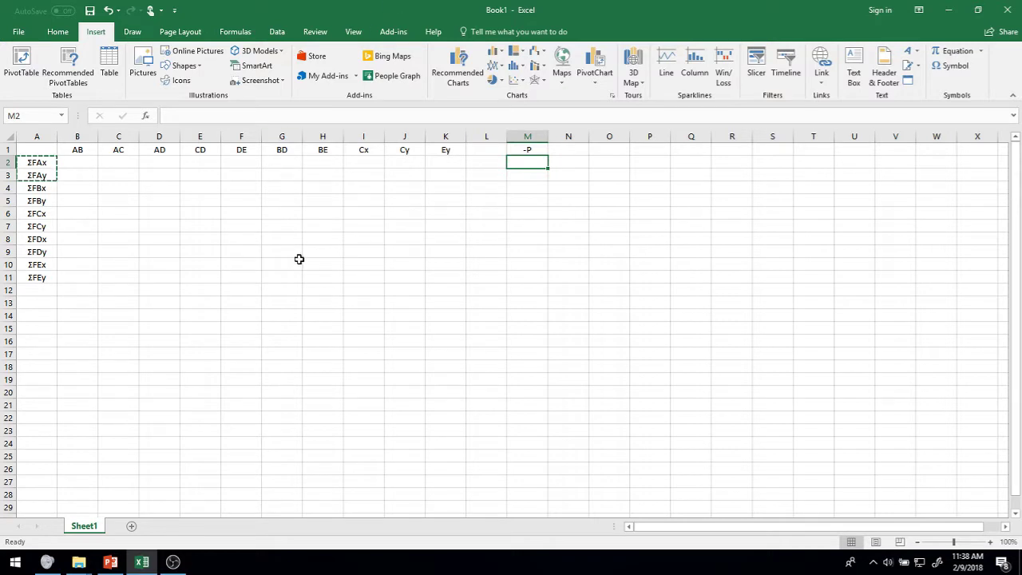
Zoom the worksheet to 145% and select coefficient cell B2
ctrl+scroll(299, 258, up, 2)
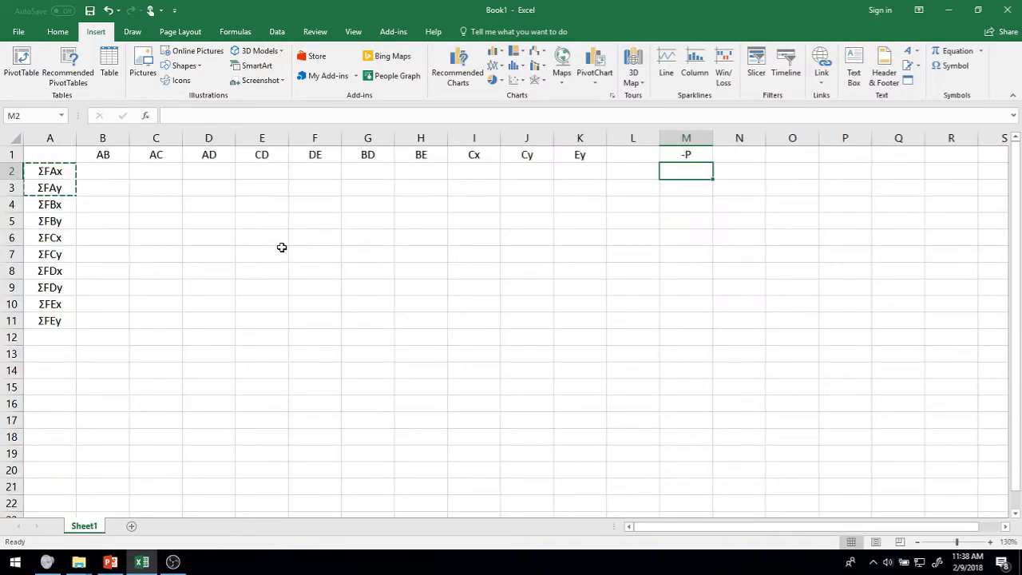
key(super)
key(Escape)
ctrl+scroll(416, 252, up, 1)
click(124, 175)
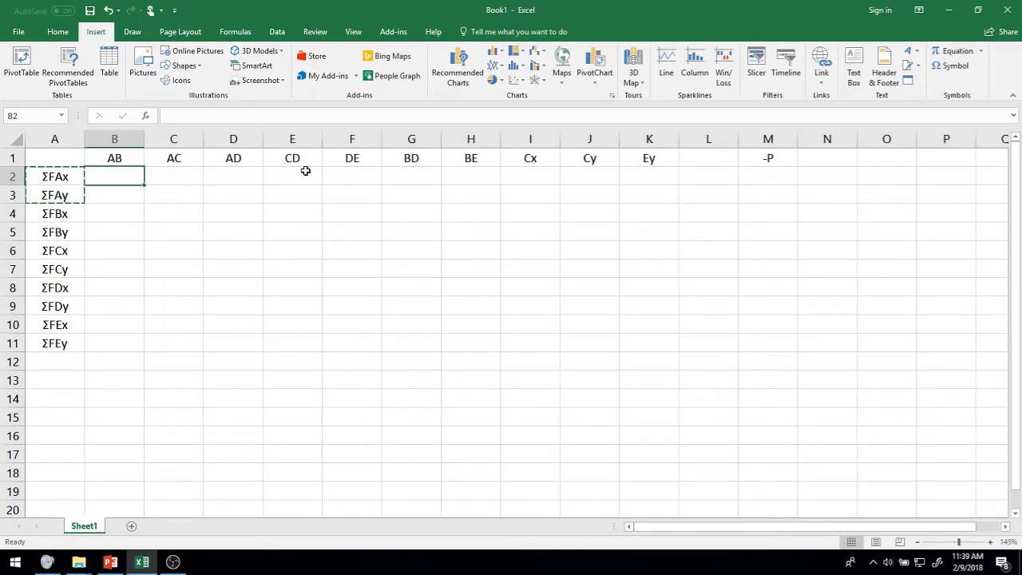
key(Right)
key(Right)
key(Right)
key(Right)
key(Right)
key(Right)
key(Right)
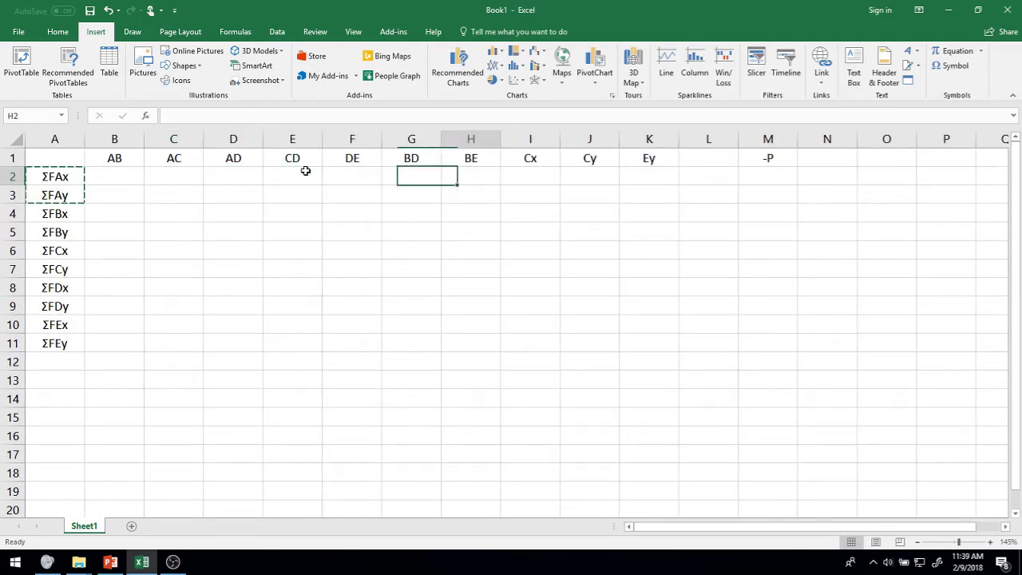
key(Left)
key(Left)
key(Left)
key(Left)
key(Left)
key(Left)
key(Left)
key(Escape)
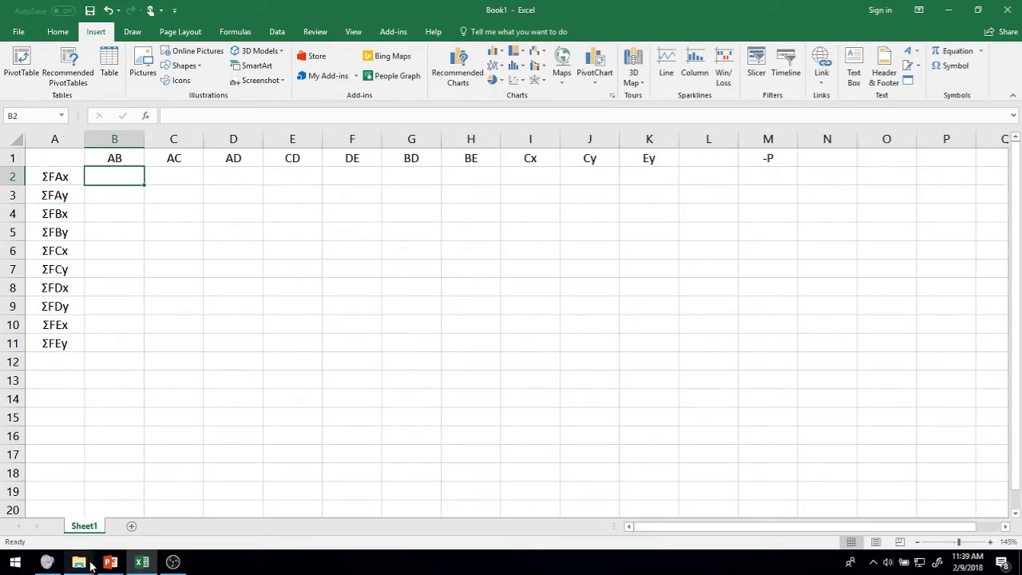
Open the Lecture 6 February 8 2018 slides from the Week 4 folder
mouse_move(88, 566)
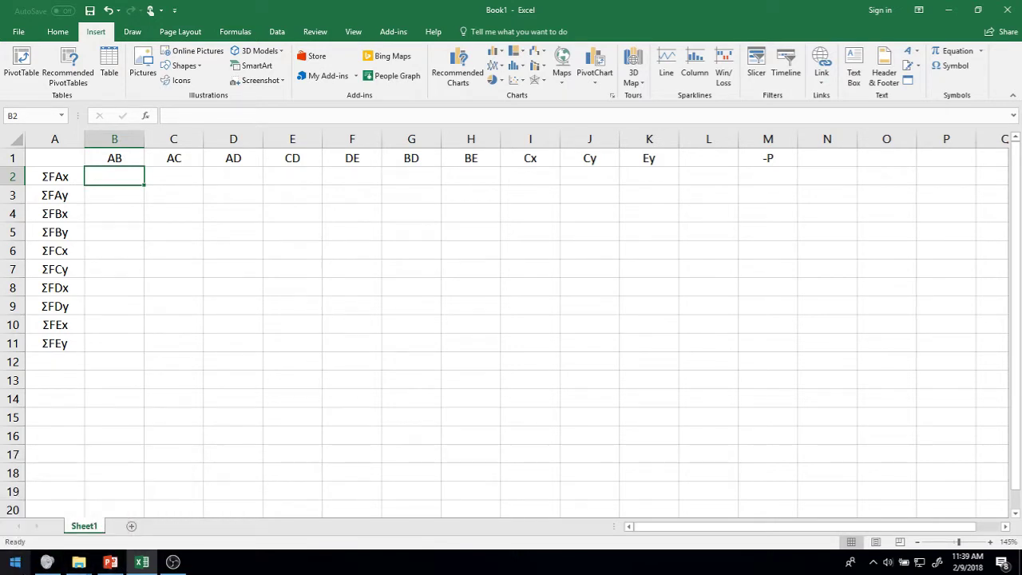
click(78, 562)
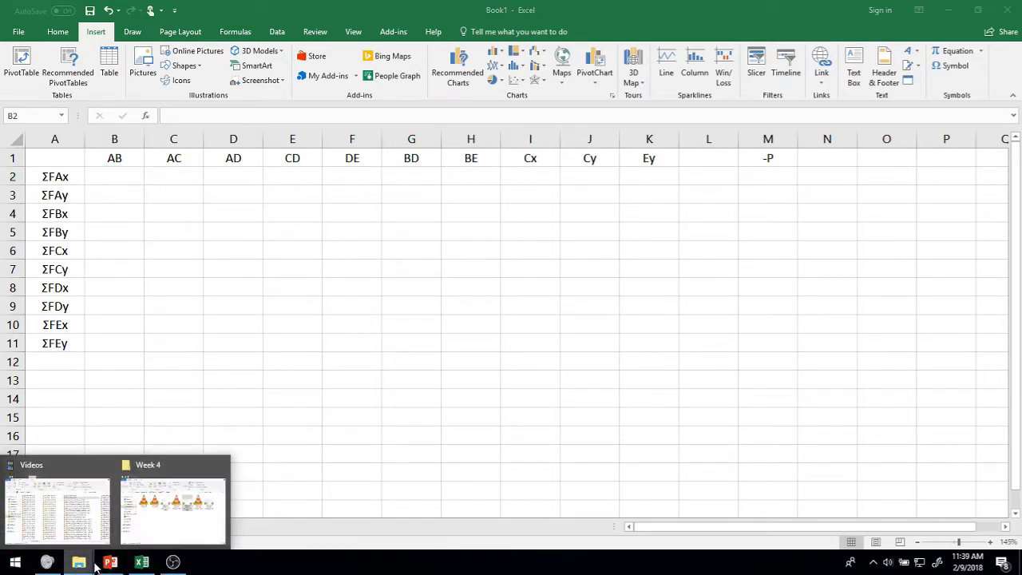
click(132, 540)
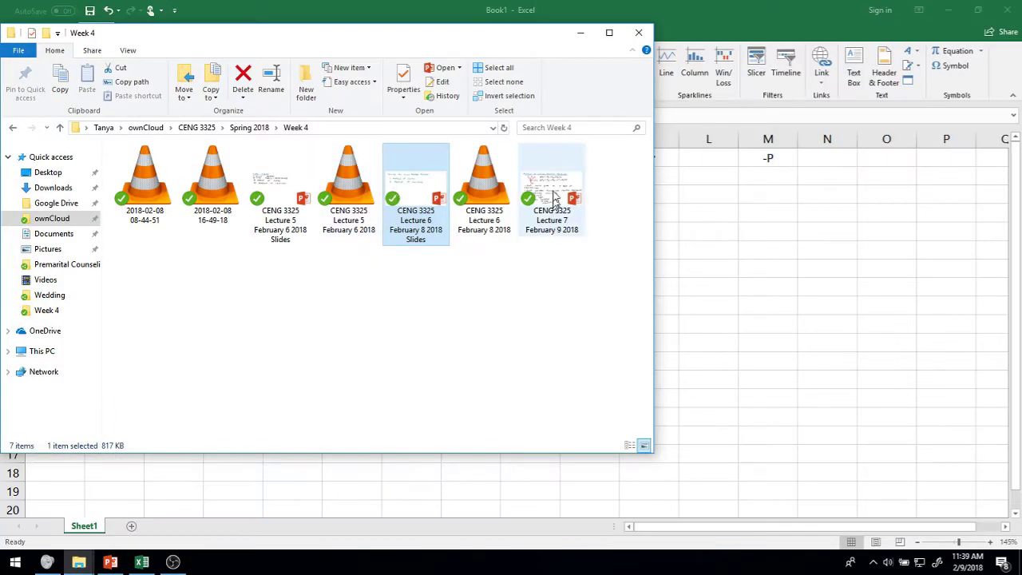
double_click(425, 179)
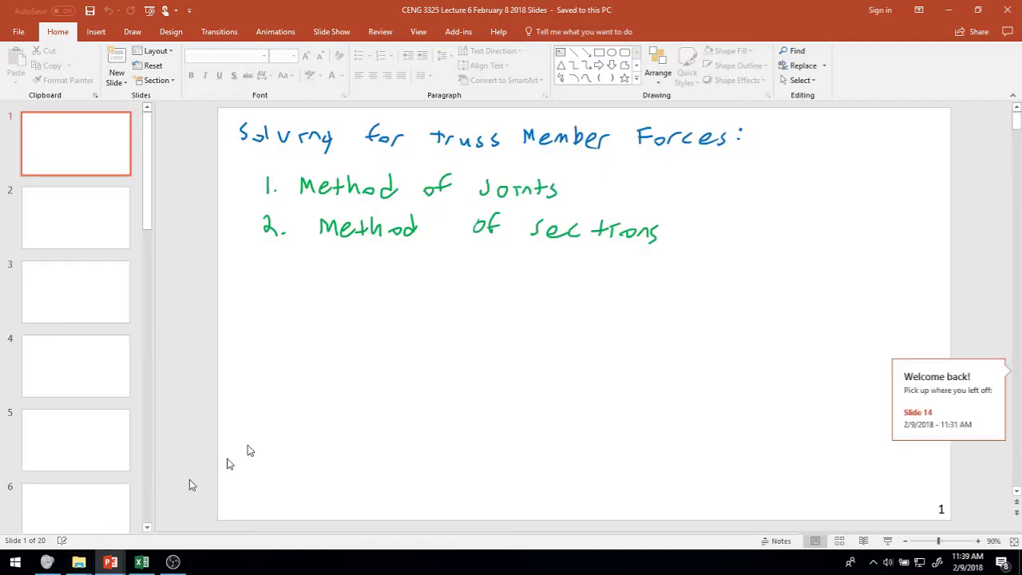
Select and copy the Full Truss Exploded View ink drawing on Lecture 6 slide 8
scroll(63, 336, down, 10)
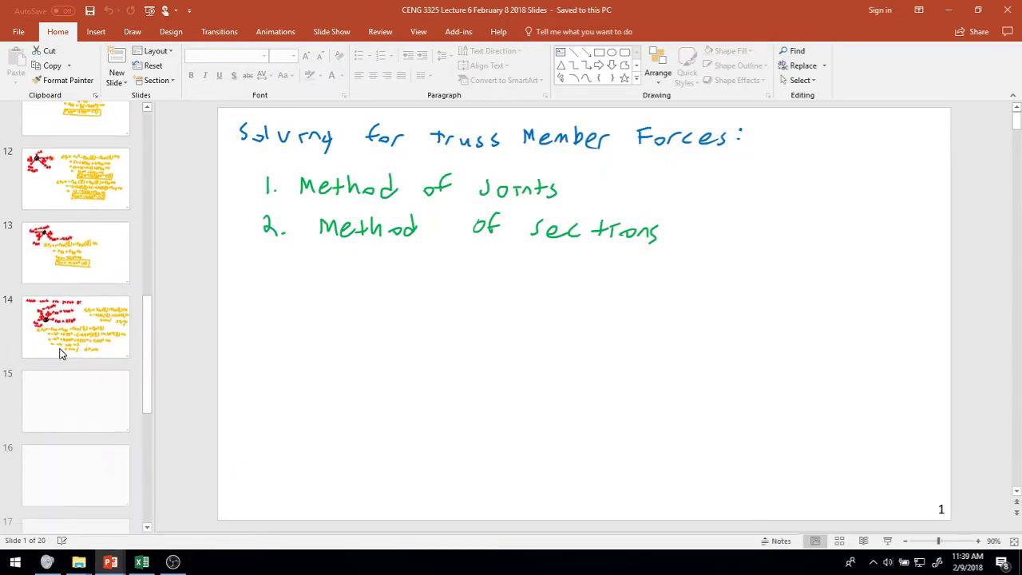
scroll(60, 353, up, 5)
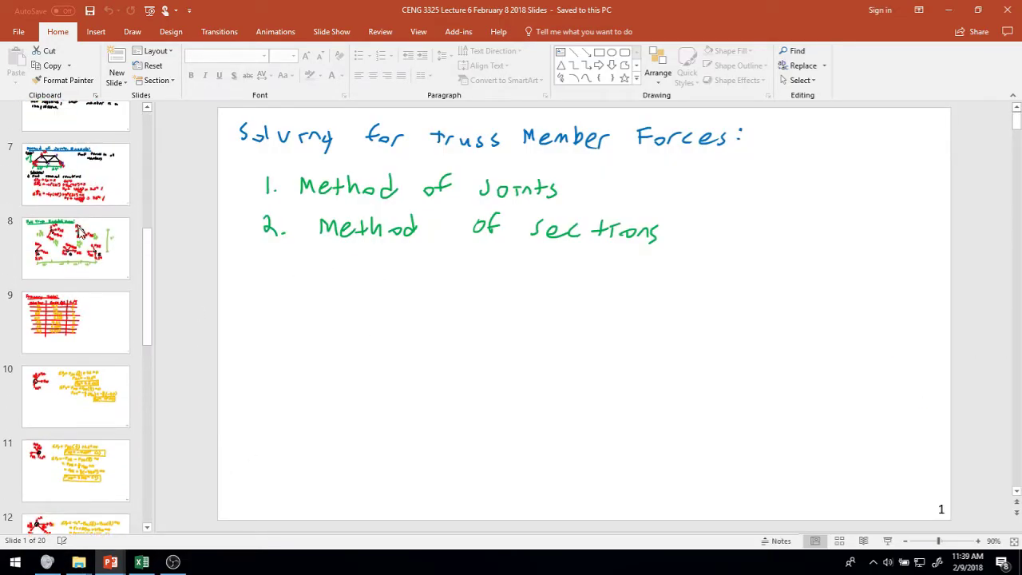
click(79, 233)
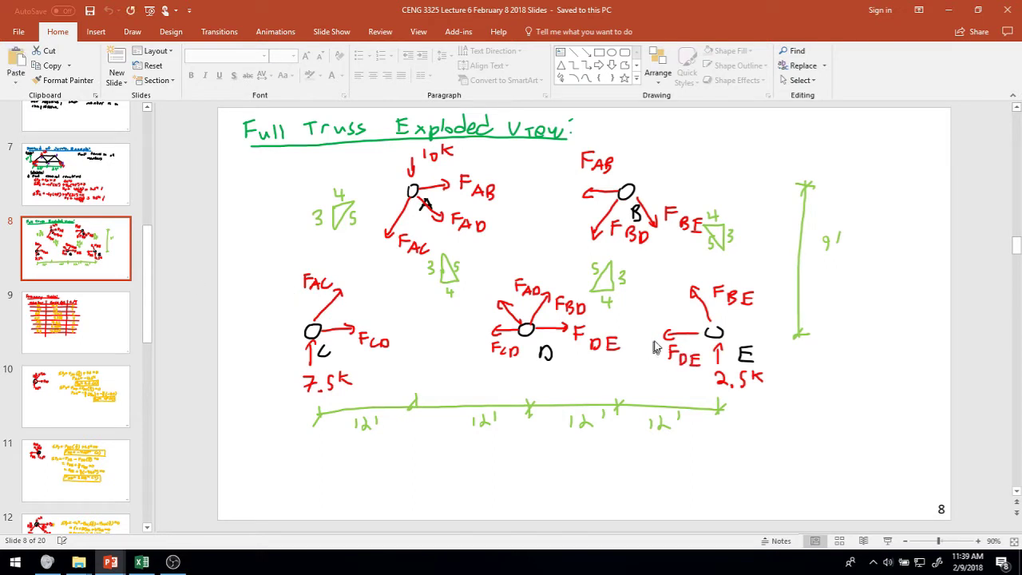
click(606, 209)
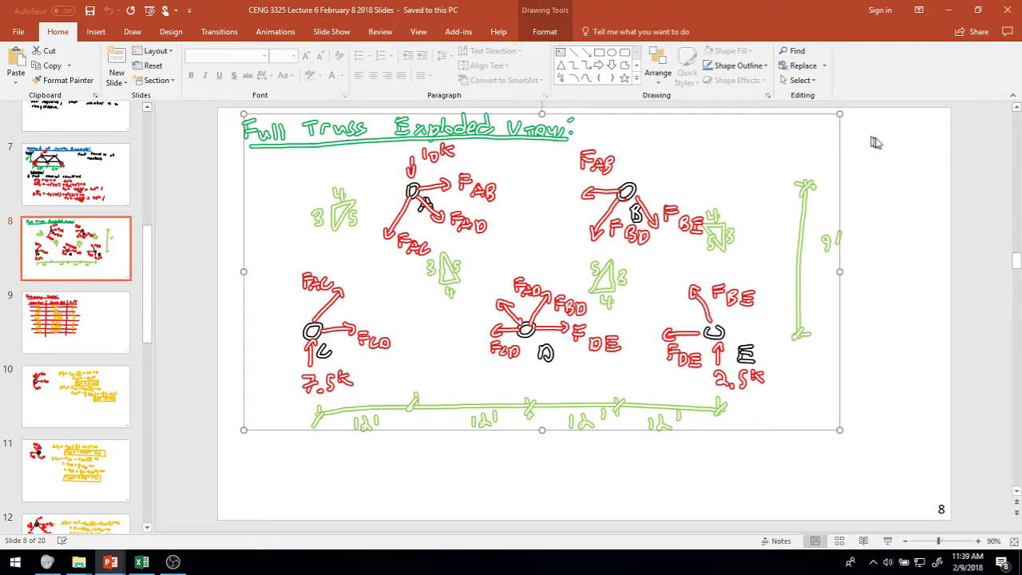
Paste the truss drawing onto blank slide 7 of the Lecture 7 deck
click(949, 10)
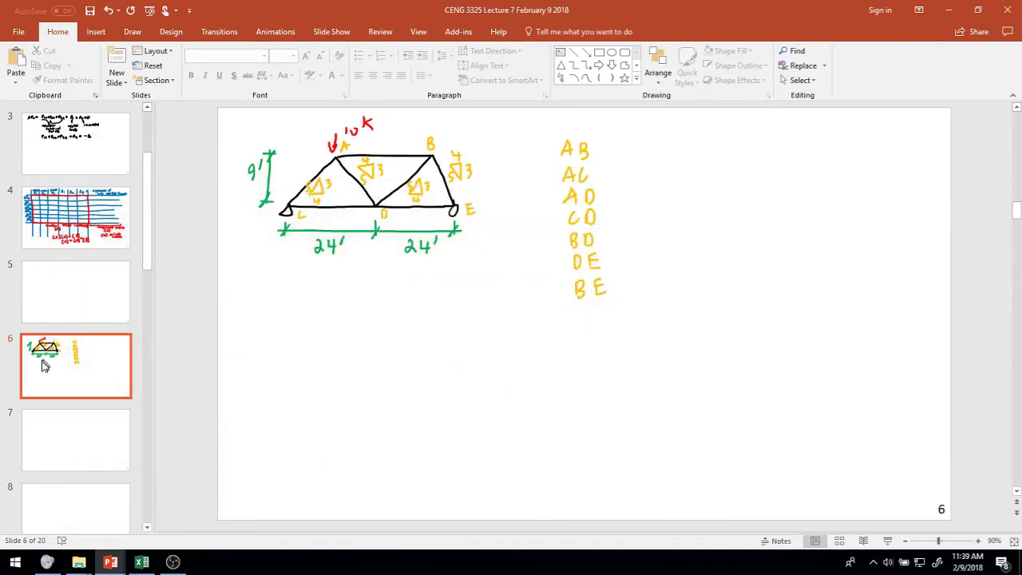
click(34, 405)
click(35, 415)
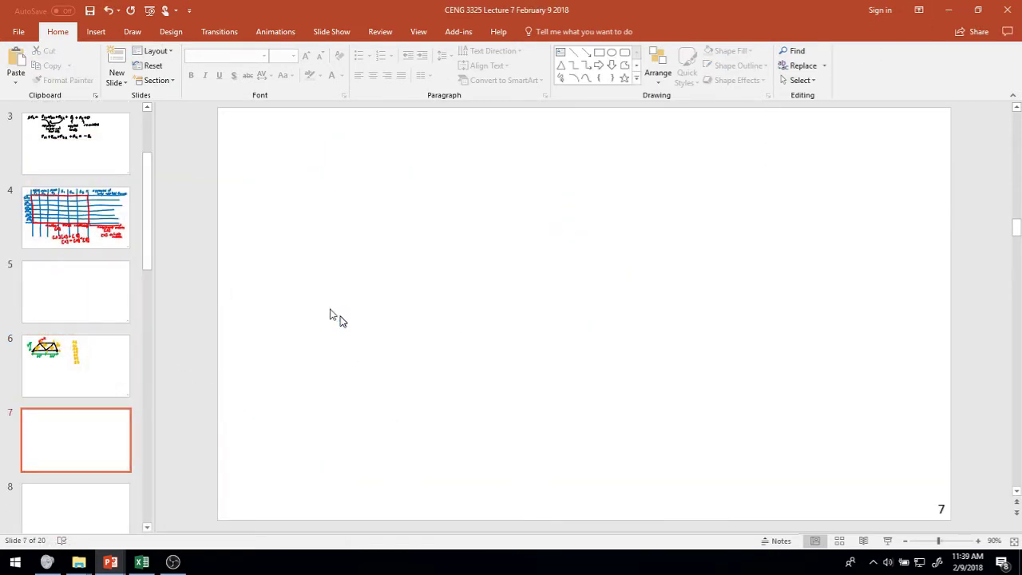
key(ctrl+v)
click(417, 463)
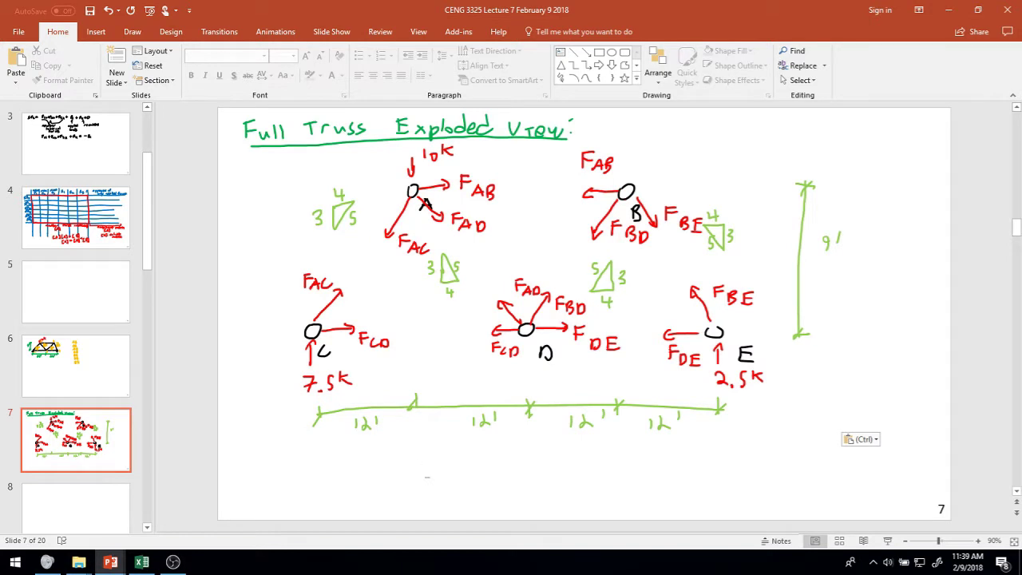
click(977, 10)
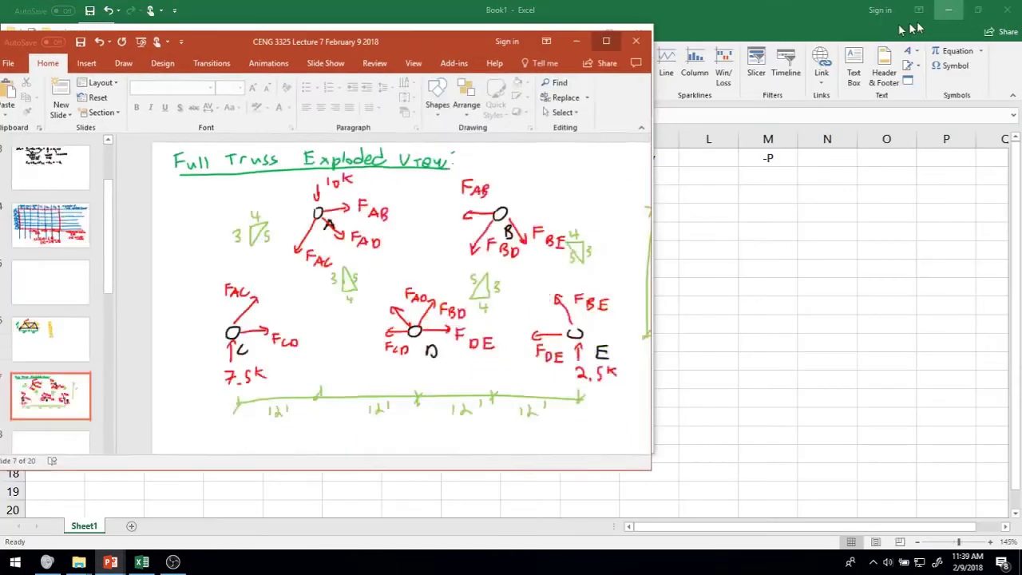
Restore down Excel, widen it to show columns D–H, and place it at the left edge
click(977, 10)
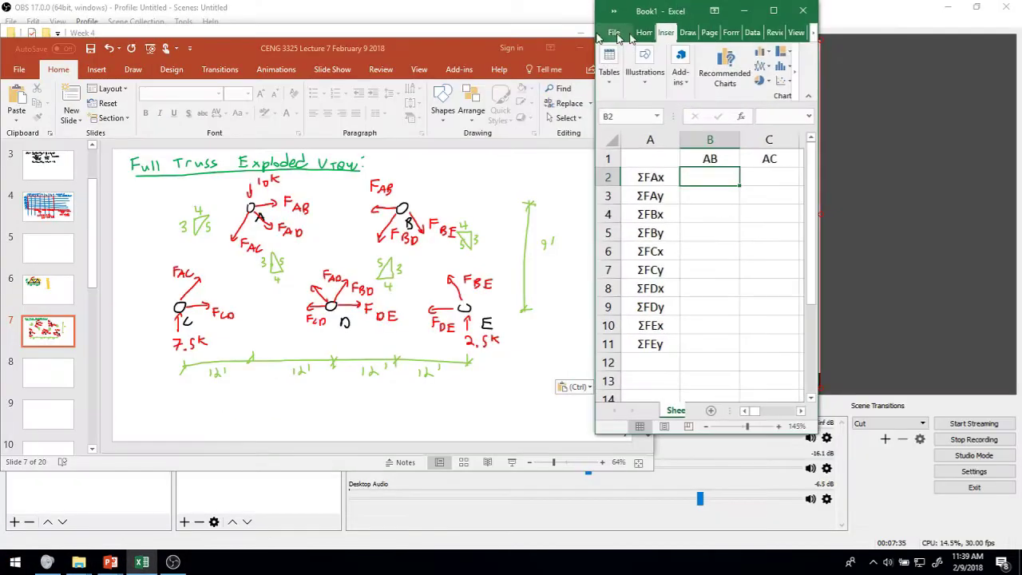
drag(646, 11, 244, 19)
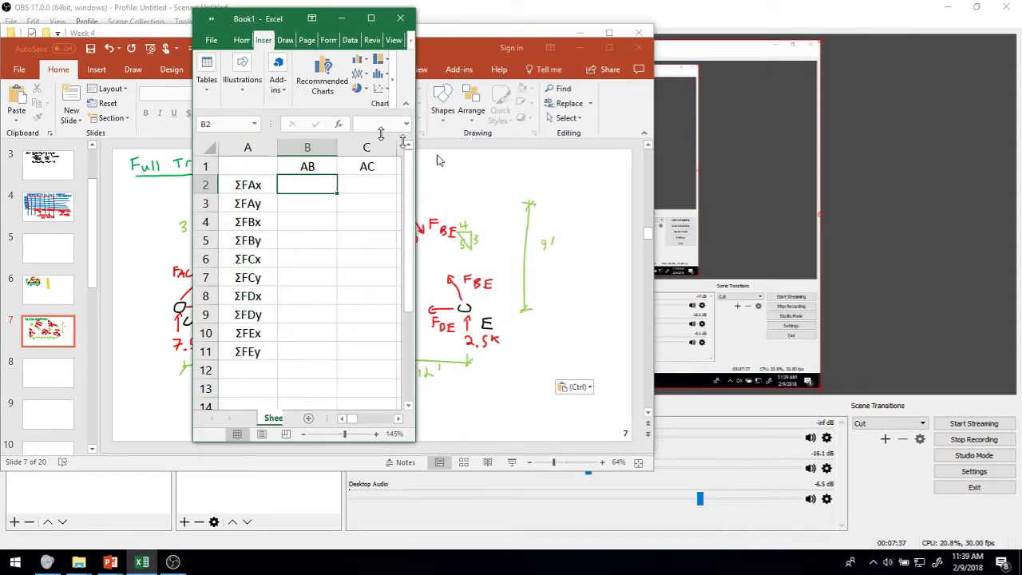
drag(414, 145, 708, 150)
drag(399, 32, 197, 32)
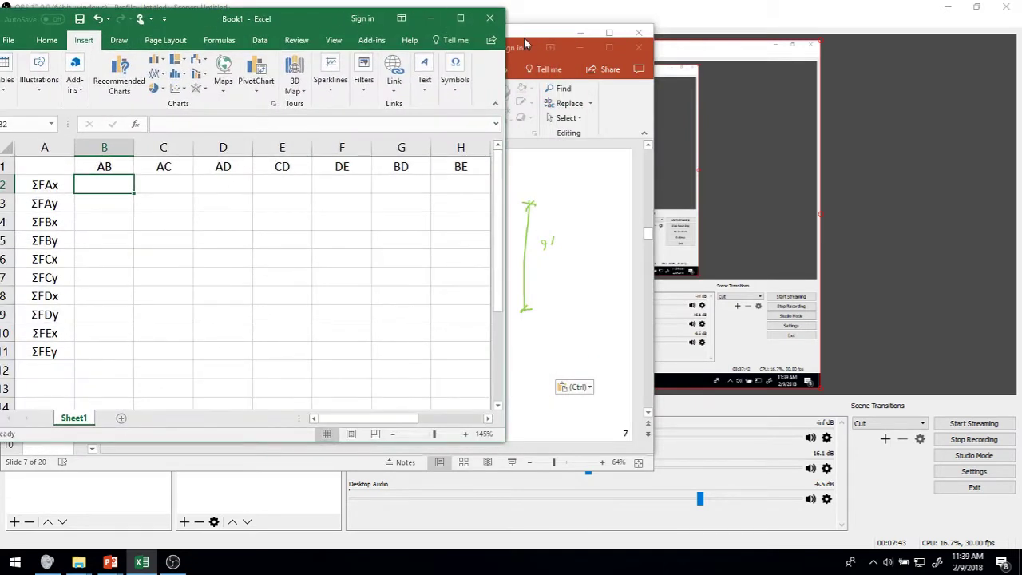
Minimize the Week 4 folder and move the PowerPoint slides to the upper right
key(alt+Tab)
drag(850, 24, 922, 30)
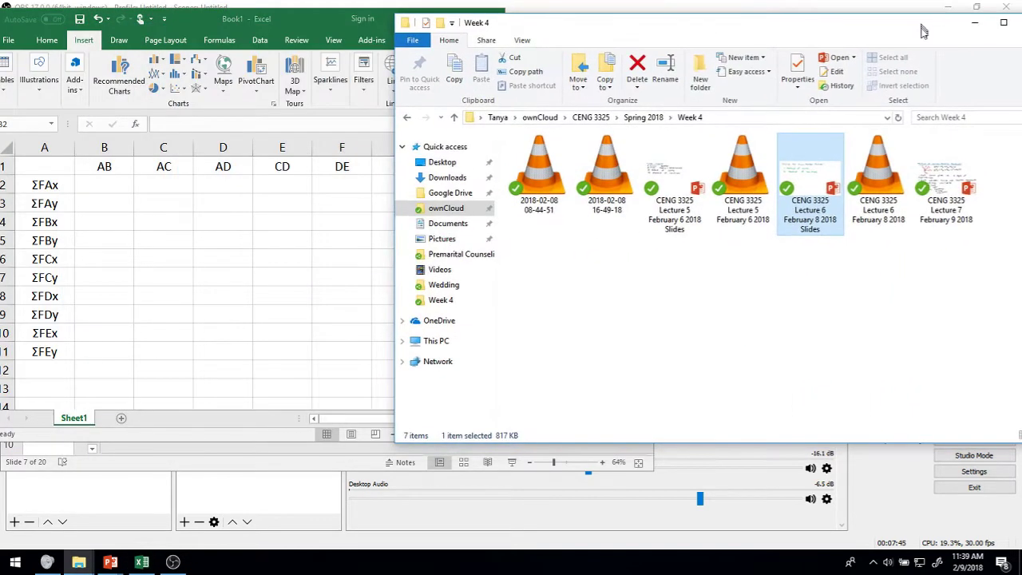
click(975, 22)
click(513, 49)
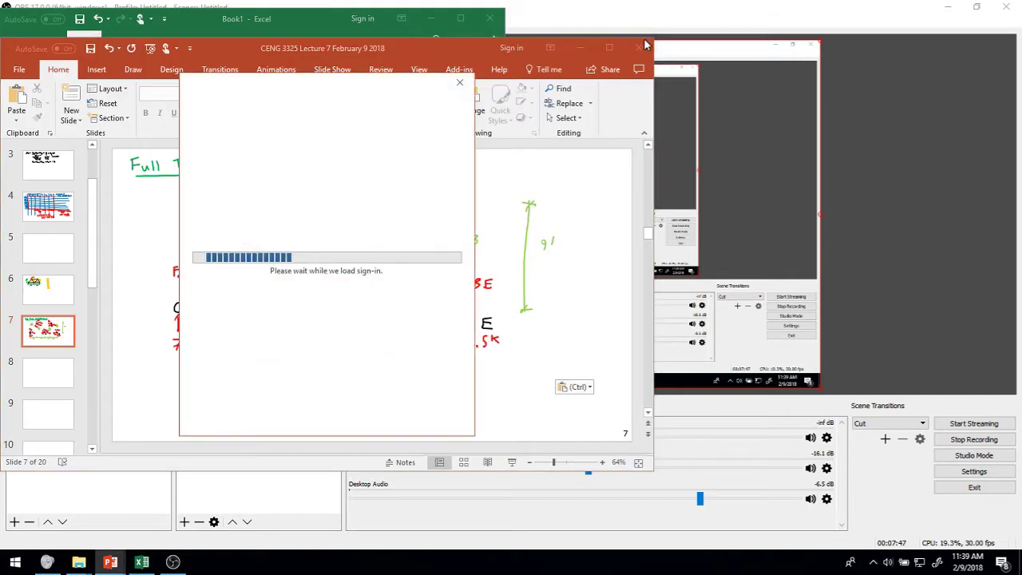
click(461, 86)
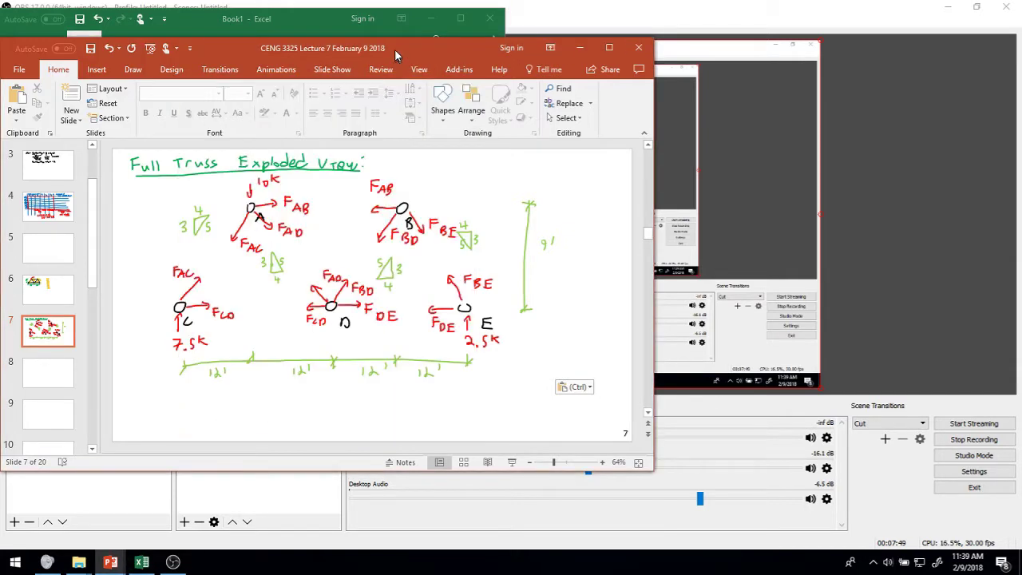
drag(395, 49, 905, 23)
click(167, 219)
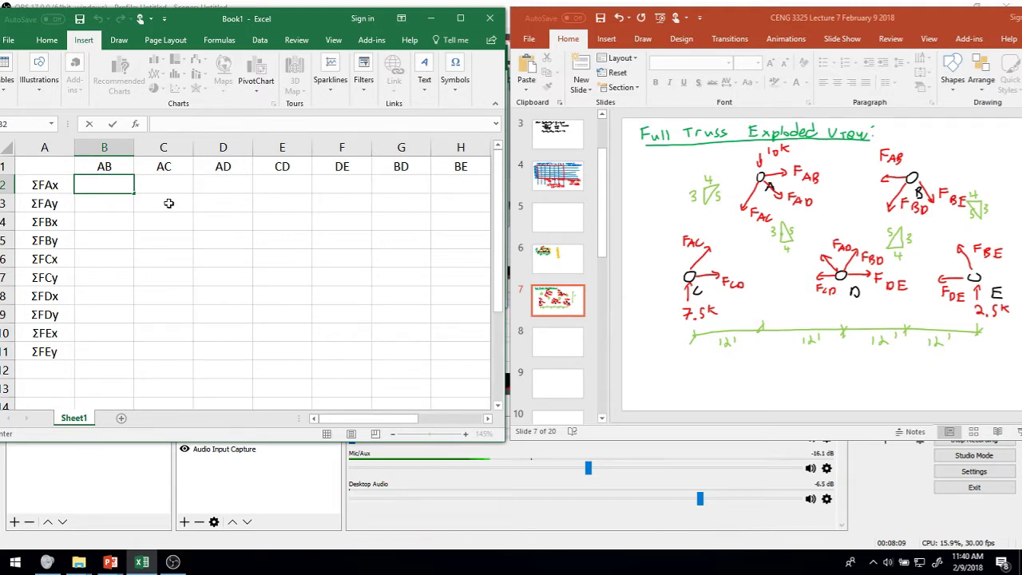
Enter 0 in B2 and extend it across row 2 to K2
click(160, 204)
click(105, 187)
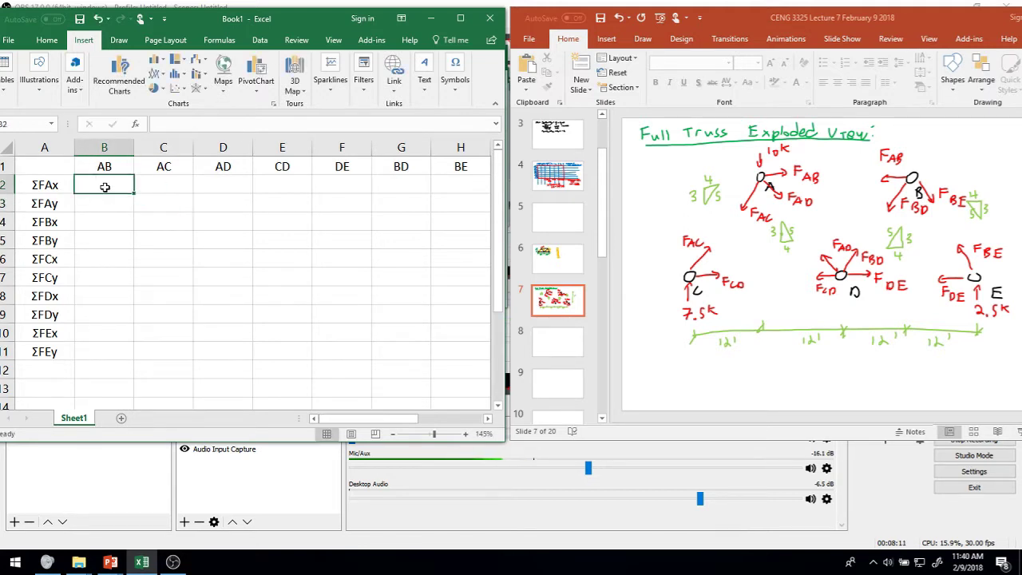
text(0)
key(Tab)
click(104, 186)
key(ctrl+c)
key(Tab)
click(102, 185)
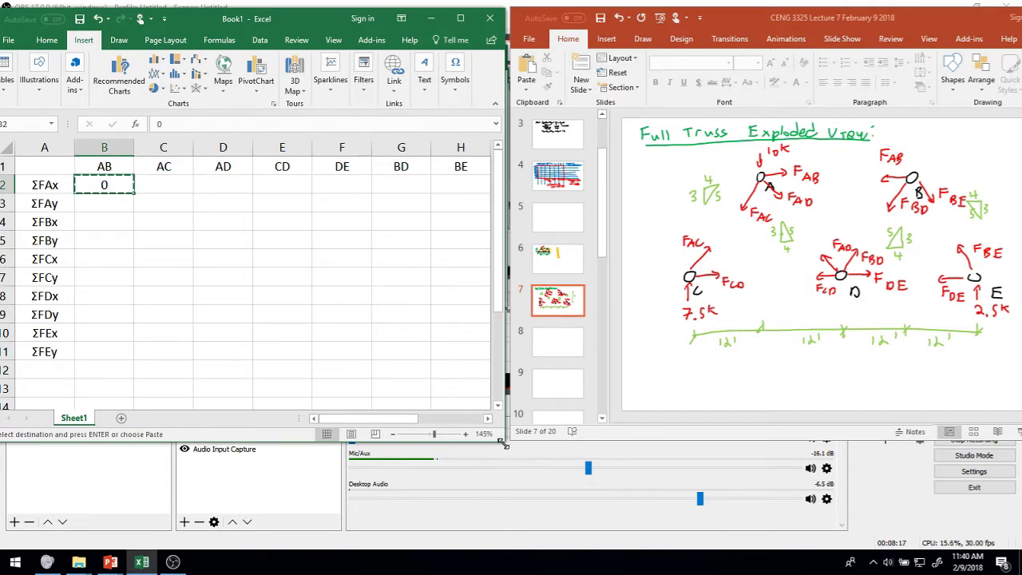
drag(503, 439, 802, 509)
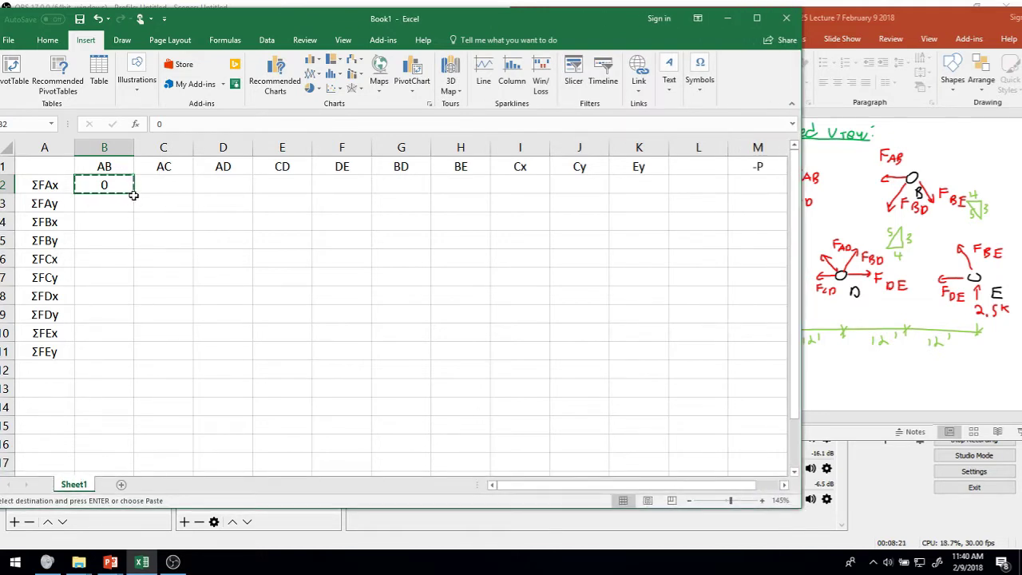
drag(133, 195, 664, 332)
click(638, 240)
Fill the row of zeros down through row 11 to cover B2:K11
click(648, 185)
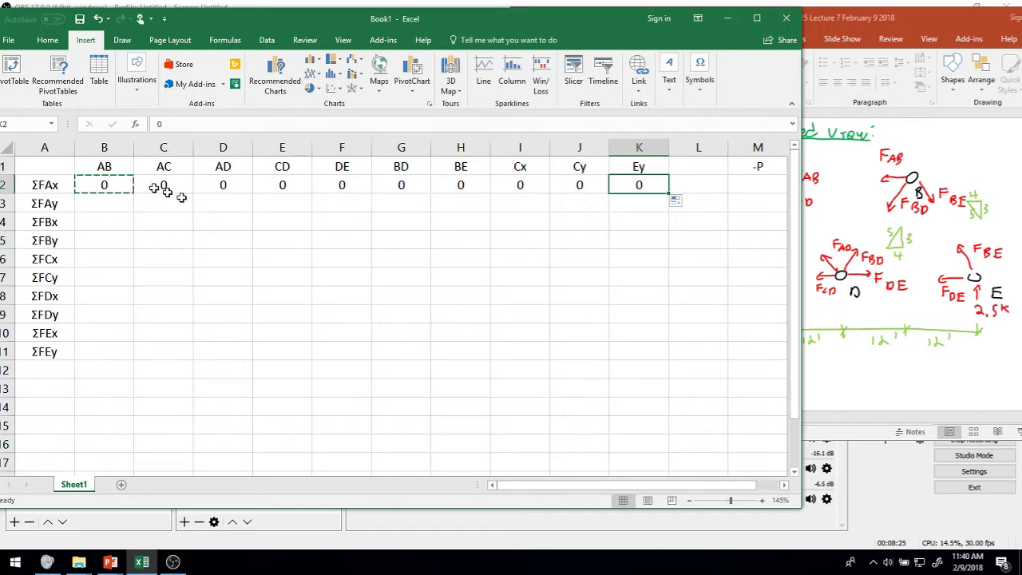
shift+click(644, 184)
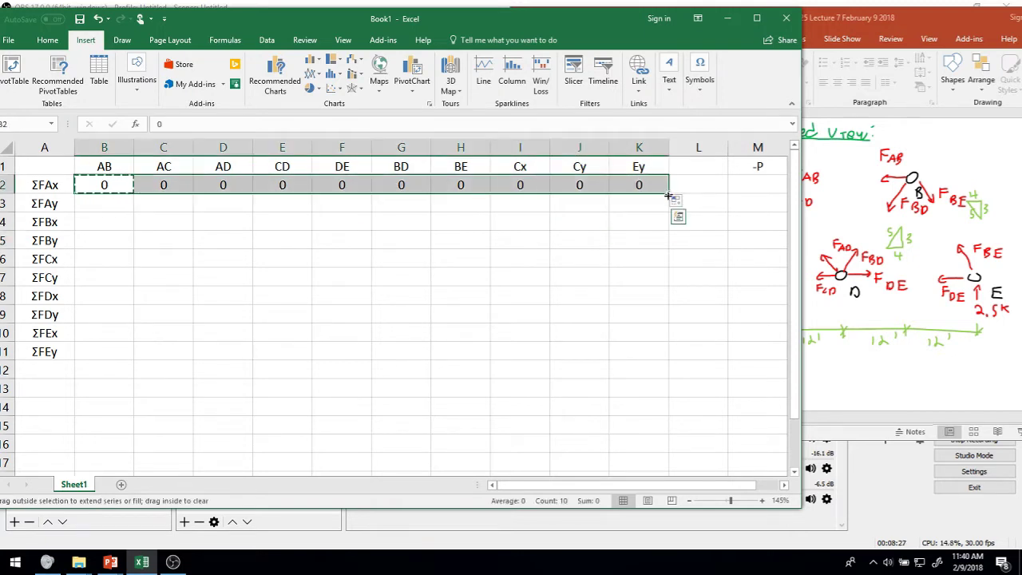
drag(668, 195, 657, 353)
Copy the zeros in K2:K11 into the -P column M2:M11
click(751, 172)
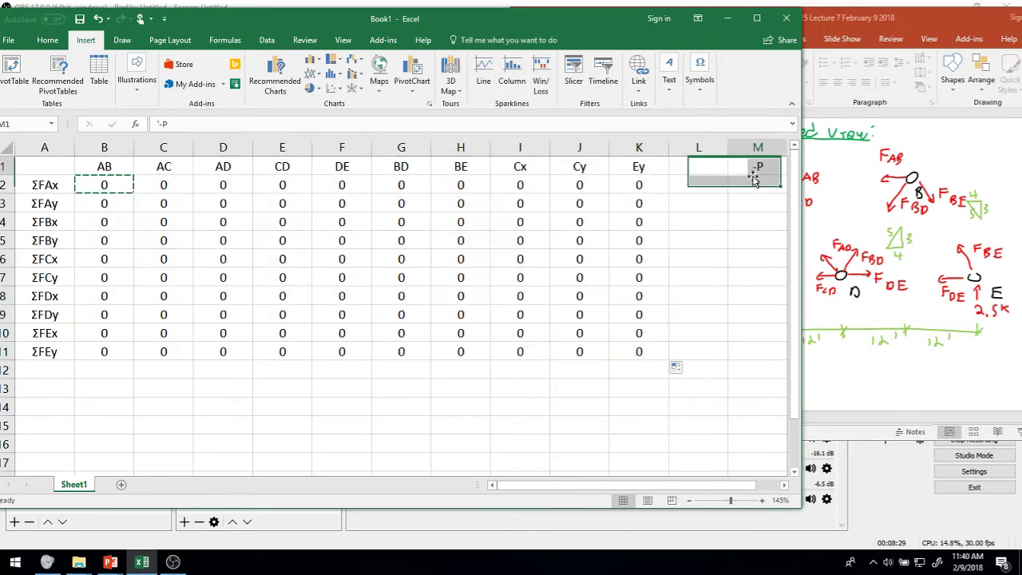
click(753, 186)
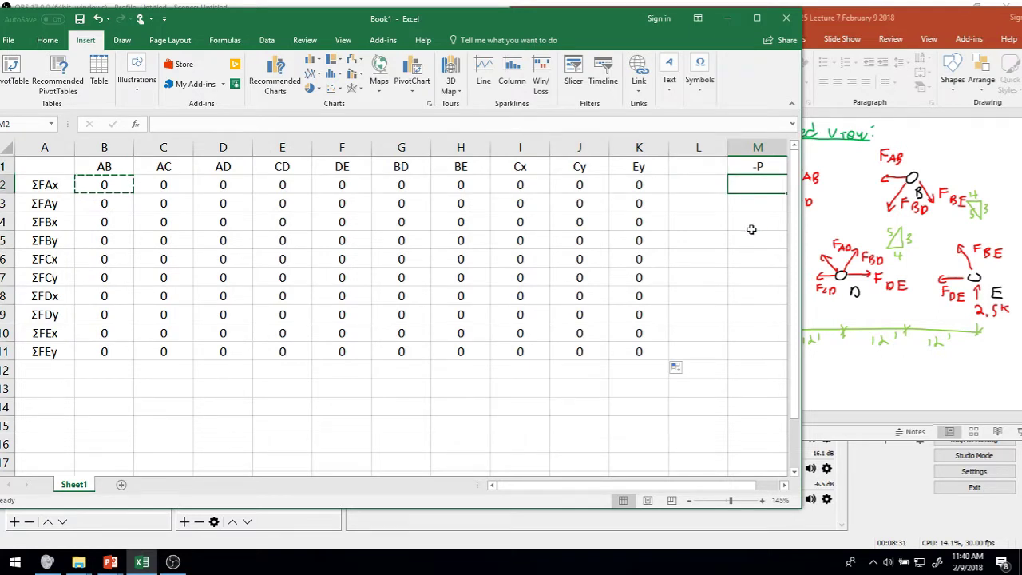
key(ctrl+c)
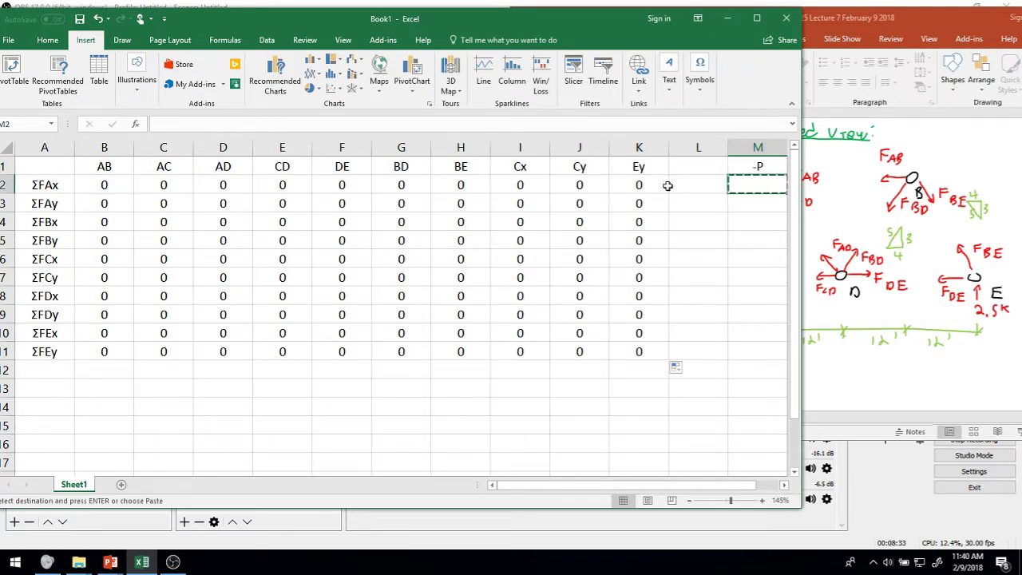
key(Left)
key(Left)
key(ctrl+shift+Down)
key(ctrl+c)
click(763, 186)
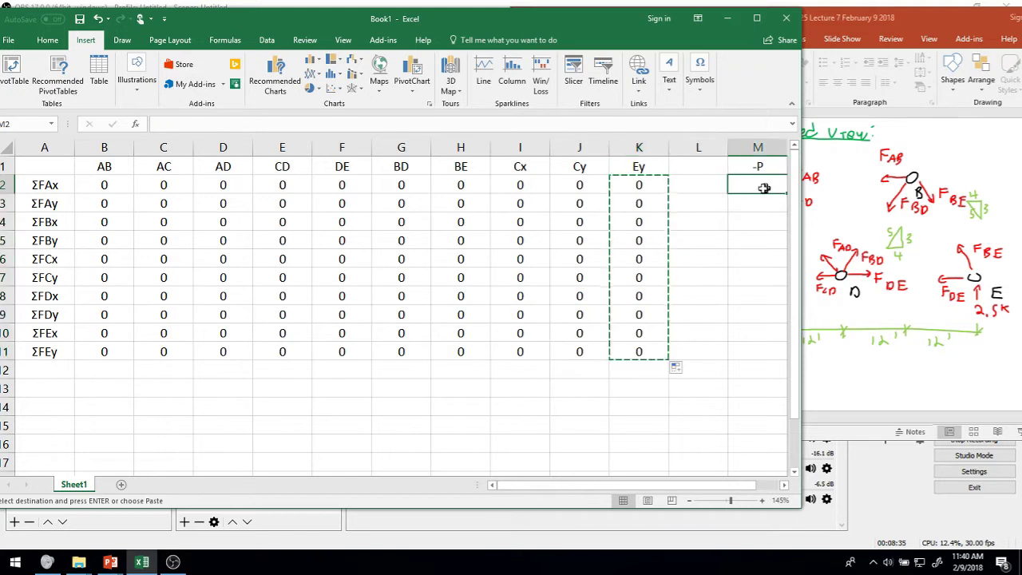
key(ctrl+v)
click(519, 204)
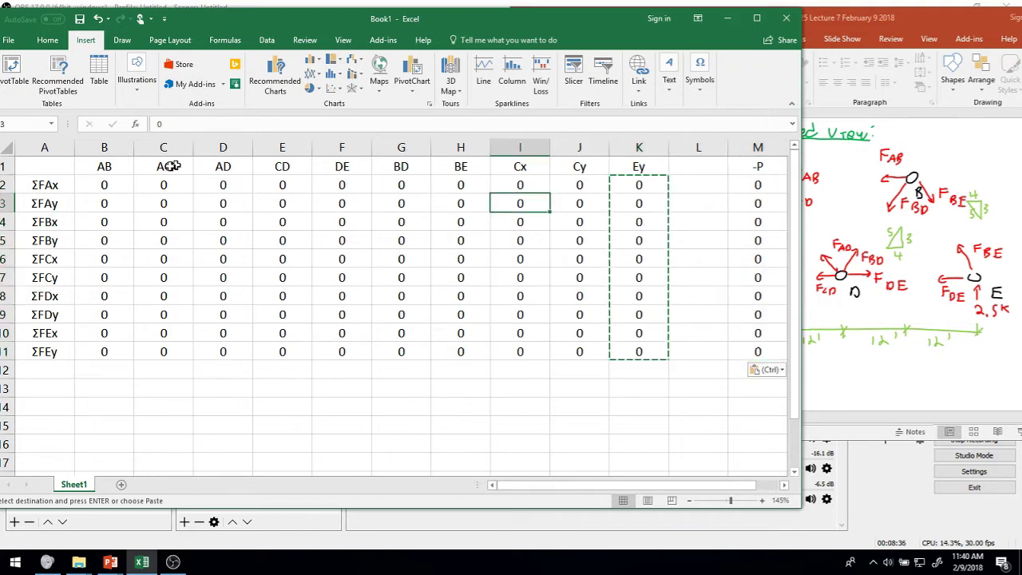
Check the truss slides and set B2 to 1 for AB in ΣFAx
click(84, 180)
click(867, 17)
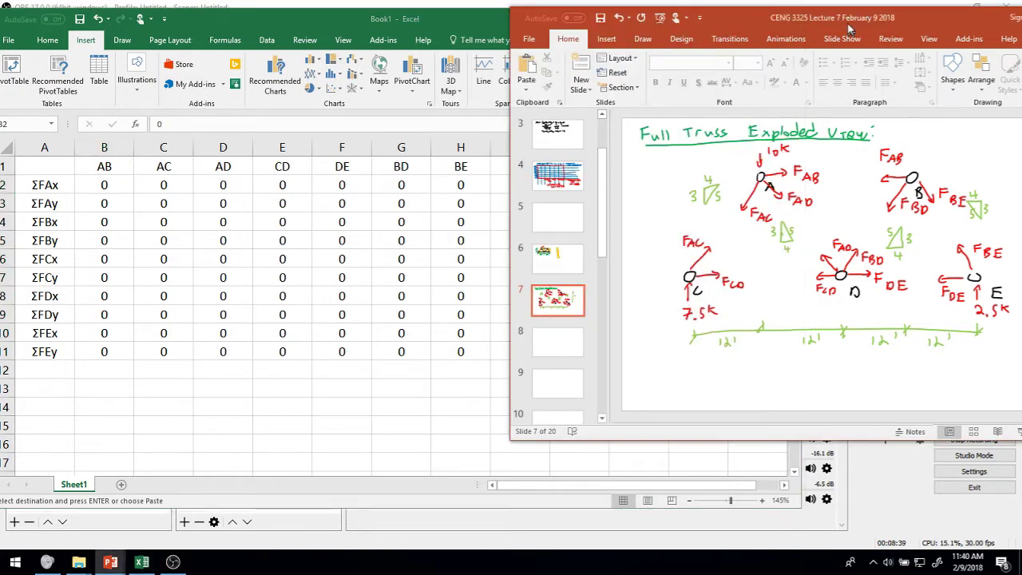
drag(845, 18, 901, 25)
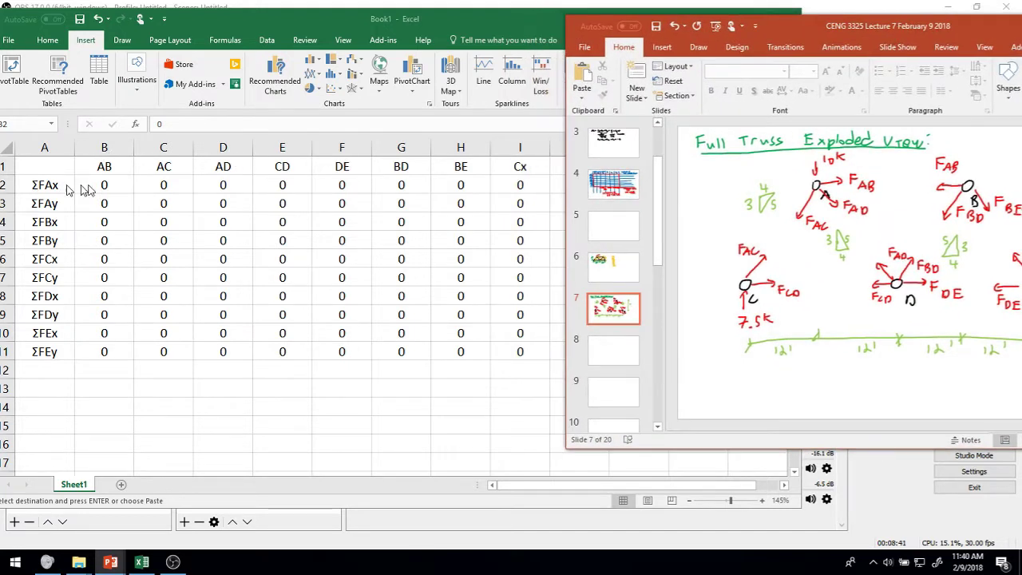
click(106, 184)
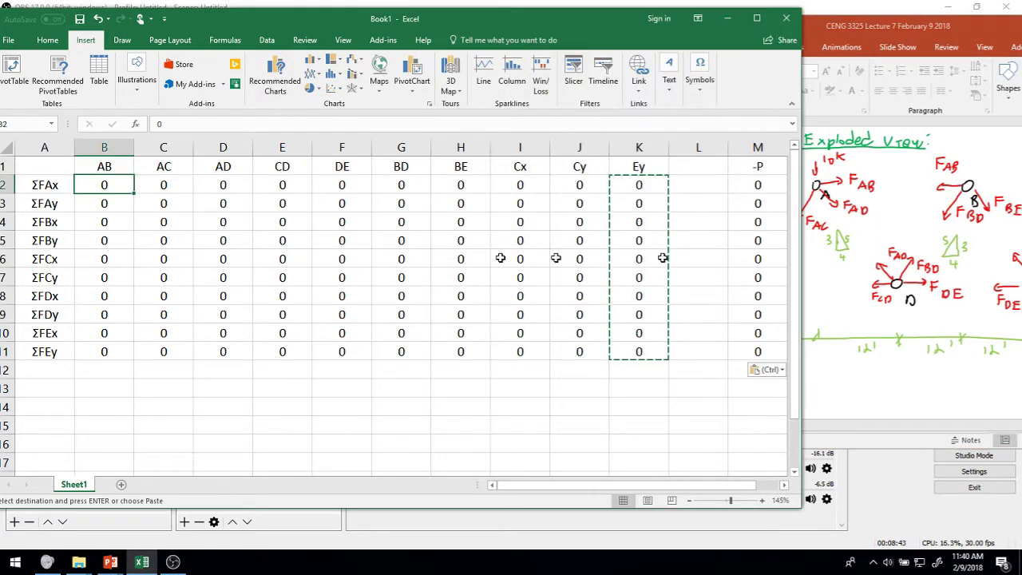
text(1)
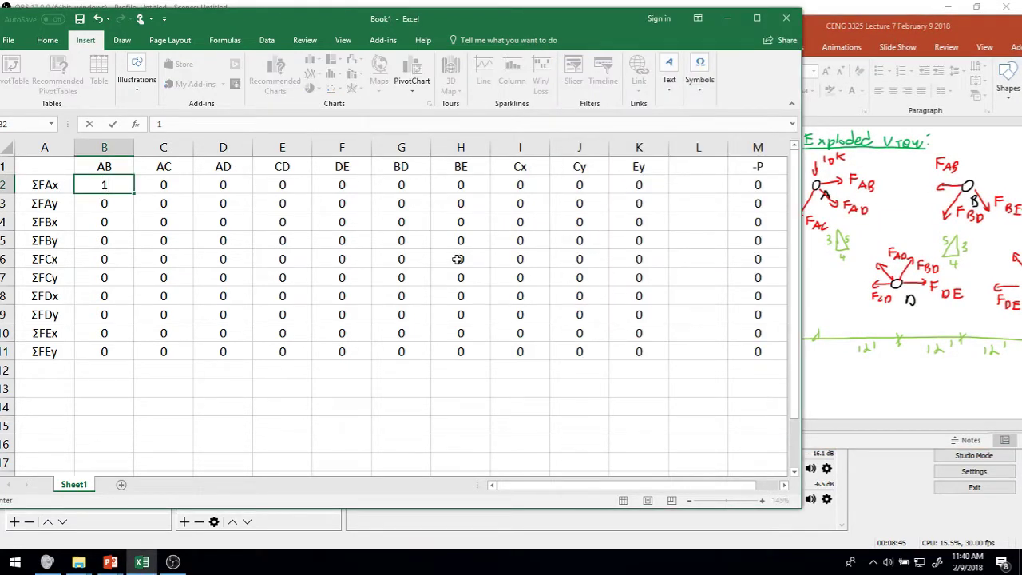
key(Tab)
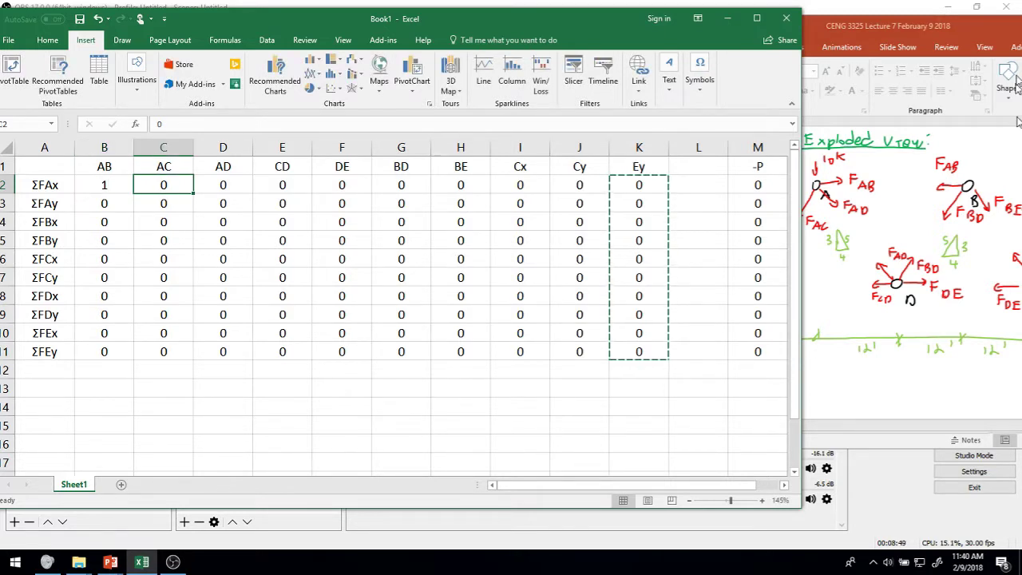
Enter =-4/5 in C2 for AC and =4/5 in D2 for AD
drag(907, 28, 950, 40)
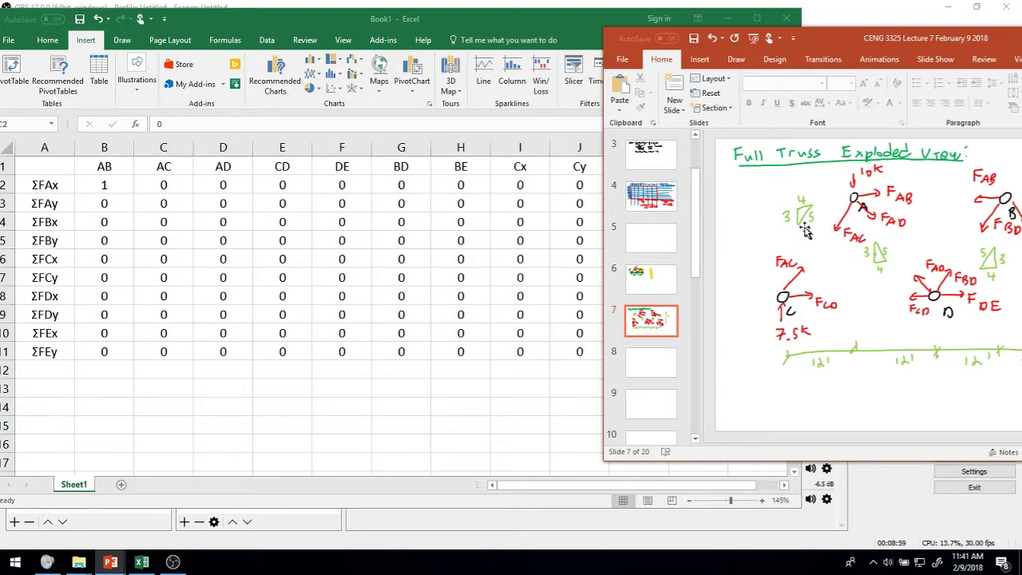
click(156, 183)
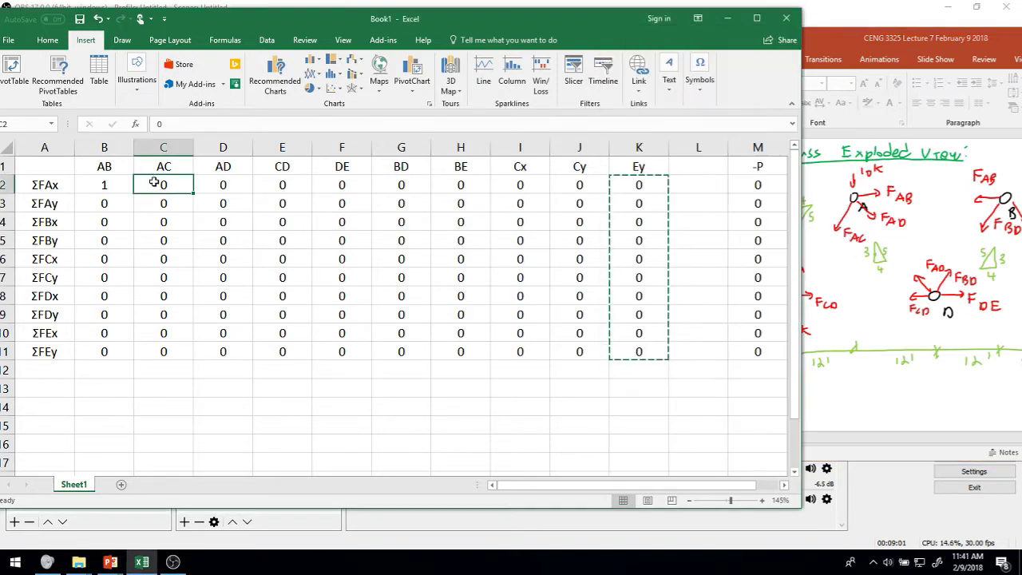
text(-4/)
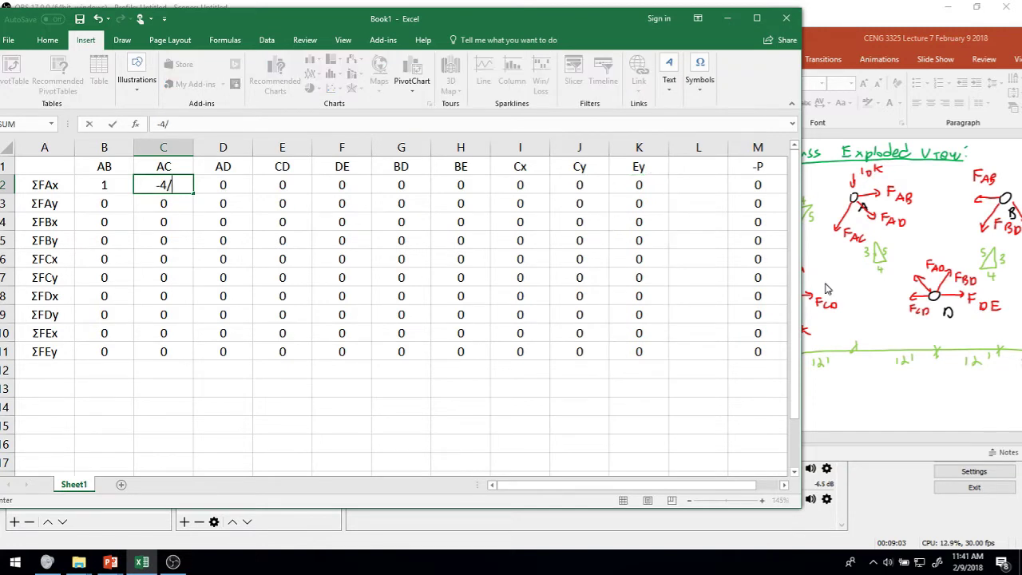
key(BackSpace)
key(BackSpace)
key(BackSpace)
text(=-4/5)
key(Return)
key(Right)
key(Up)
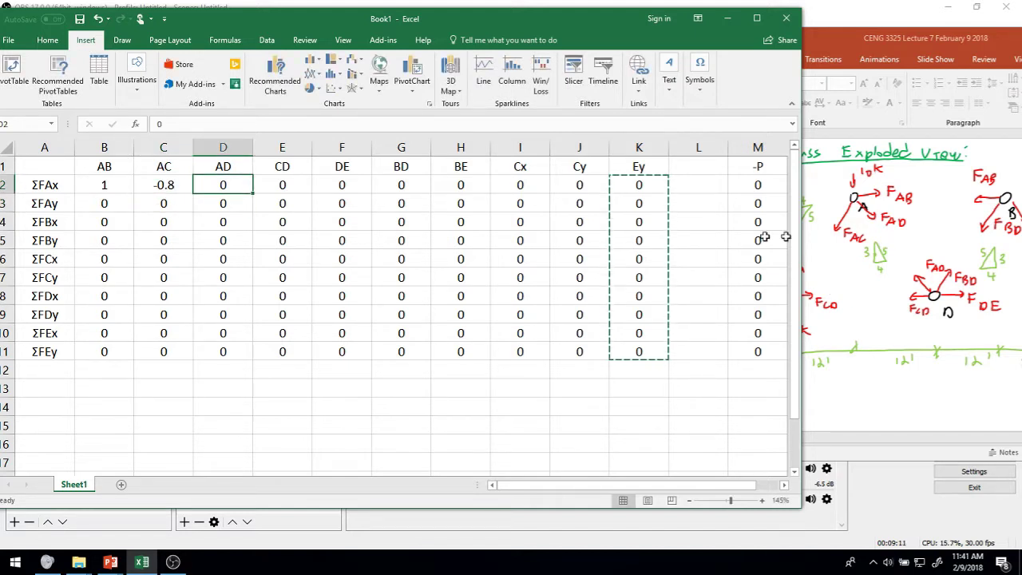
text(=4)
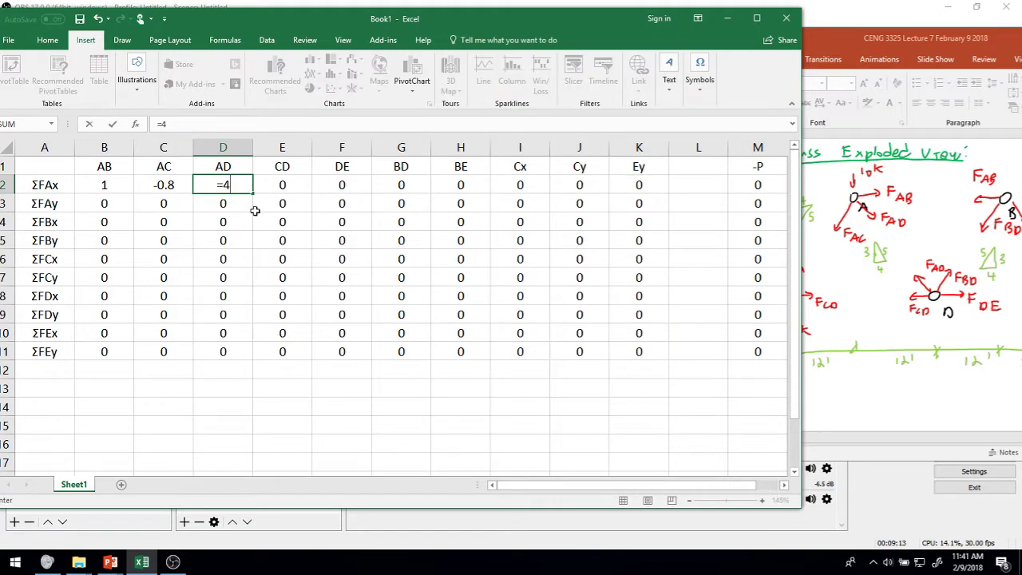
text(/5)
key(Return)
Review the ΣFAx row values from AB across to the -P column
key(Right)
key(Up)
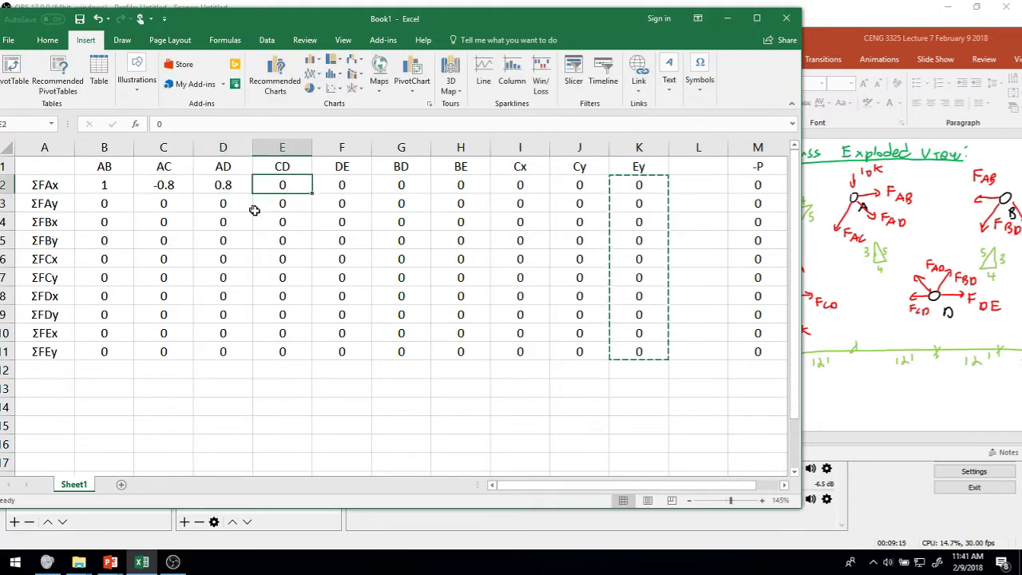
key(Left)
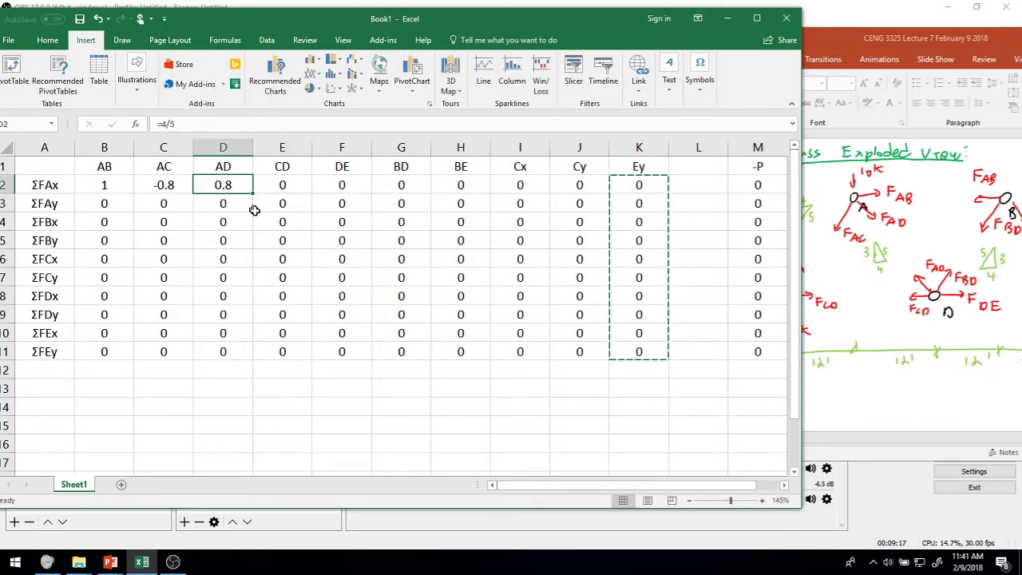
key(Left)
key(Left)
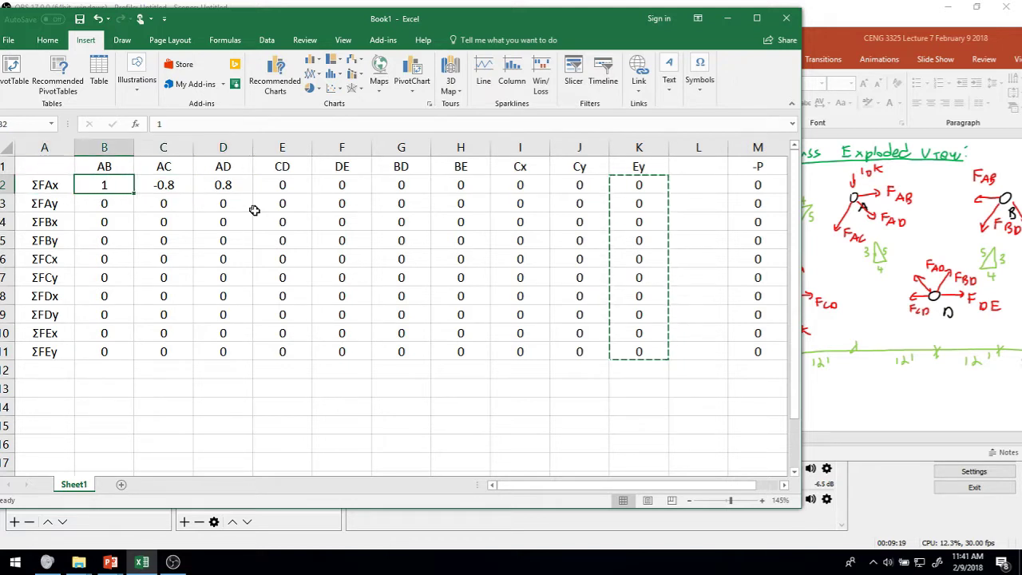
key(Down)
key(Up)
key(Right)
key(Right)
key(Right)
key(Right)
key(Right)
key(Right)
key(Right)
key(Right)
key(Right)
key(Right)
key(Right)
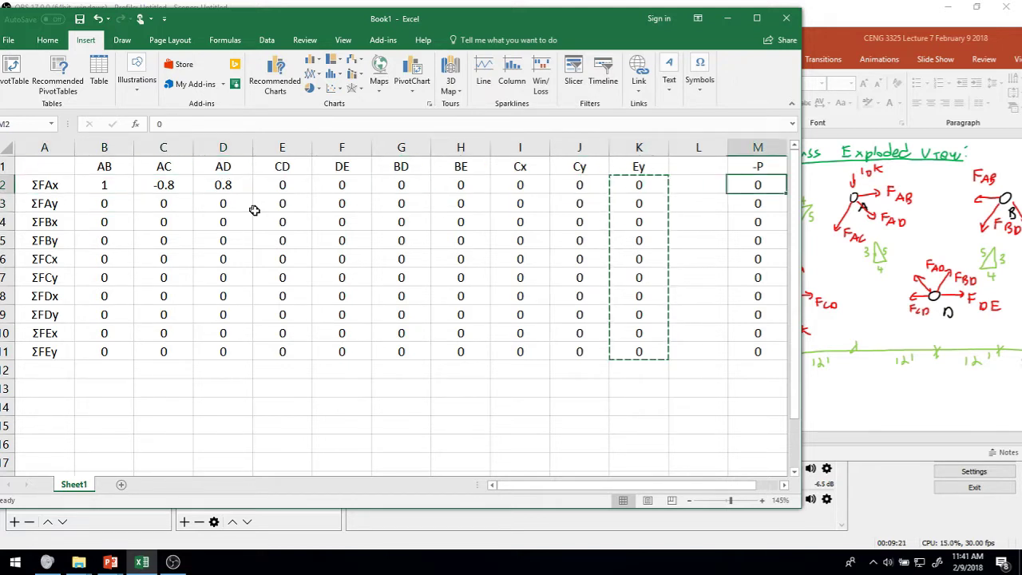
key(Left)
key(Left)
key(Left)
key(Left)
key(Right)
key(Right)
key(Right)
key(Left)
key(Left)
key(Left)
key(Left)
key(Left)
key(Left)
key(Left)
key(Left)
key(Left)
key(Left)
key(Left)
key(Left)
key(Right)
key(Right)
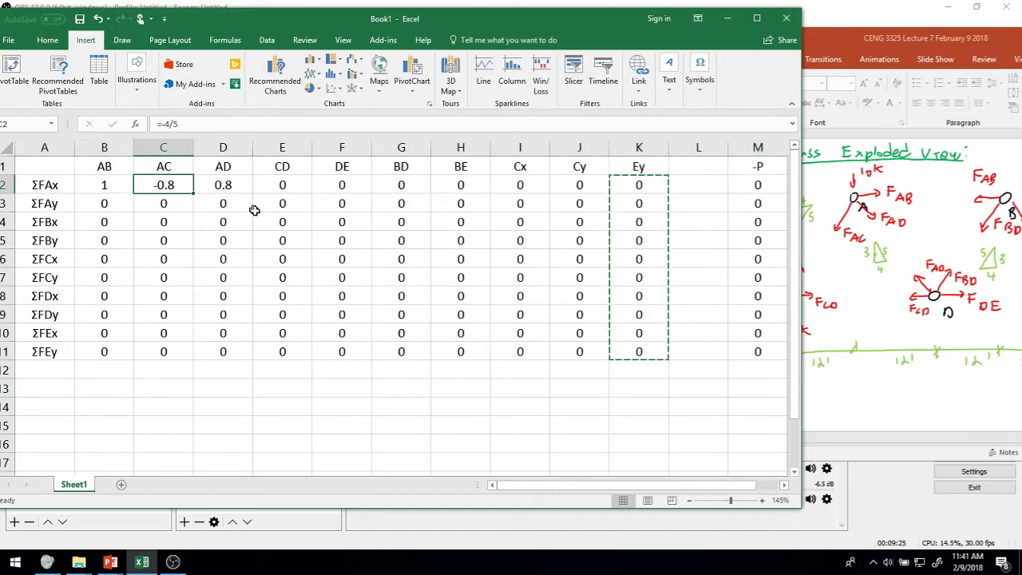
key(Down)
key(Left)
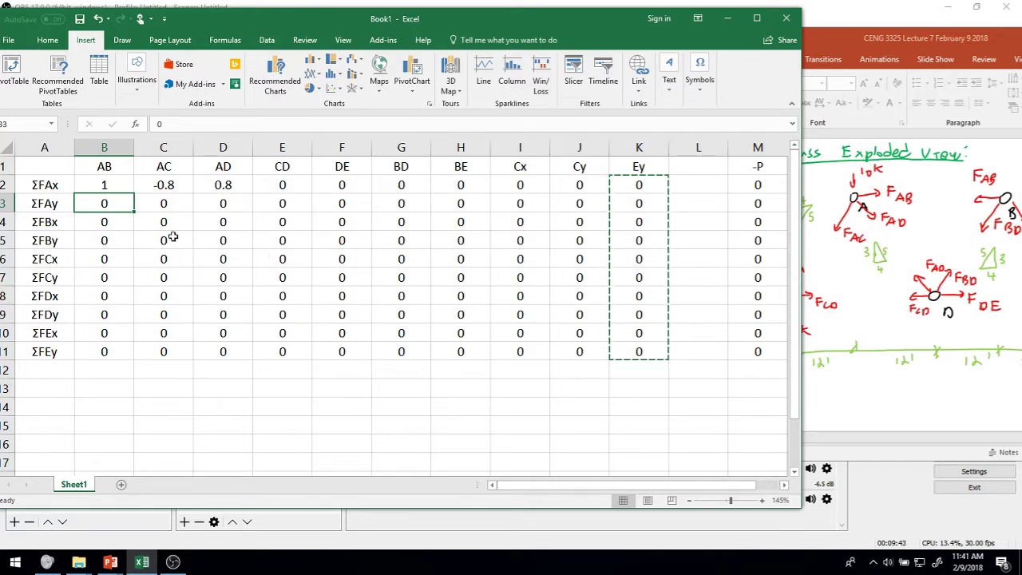
Enter -3/5 in C3 as the AC coefficient of ΣFAy
key(Down)
key(Down)
key(Down)
key(Down)
key(Down)
key(Down)
key(Down)
key(Down)
key(Down)
key(Down)
key(Down)
key(Down)
key(Down)
key(Down)
key(Down)
key(Up)
key(Up)
key(Up)
key(Up)
key(Up)
key(Up)
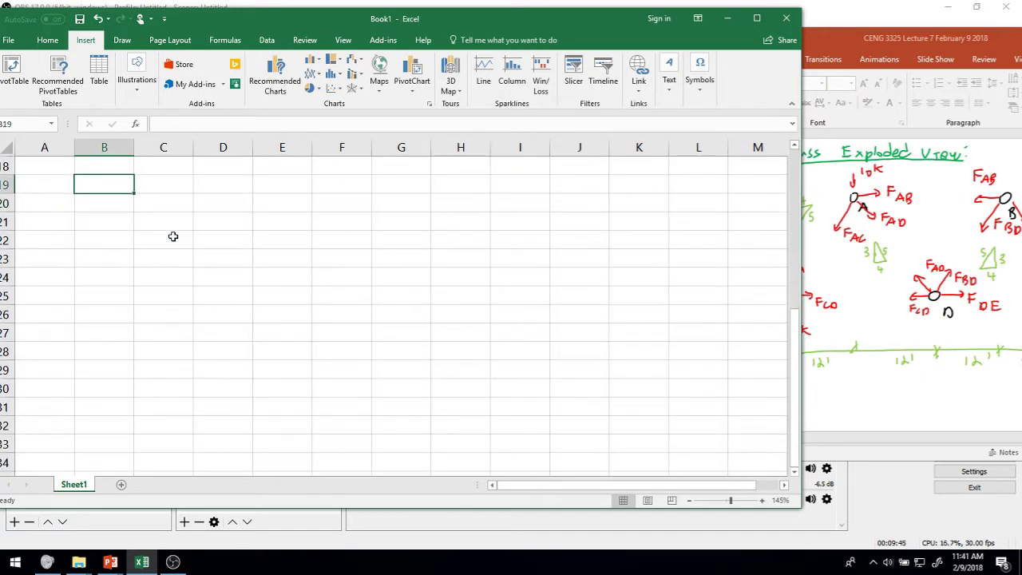
key(Up)
key(Up)
key(Up)
key(Up)
key(Up)
key(Up)
key(Up)
key(Up)
key(Up)
key(Up)
key(Up)
key(Down)
key(Down)
key(Down)
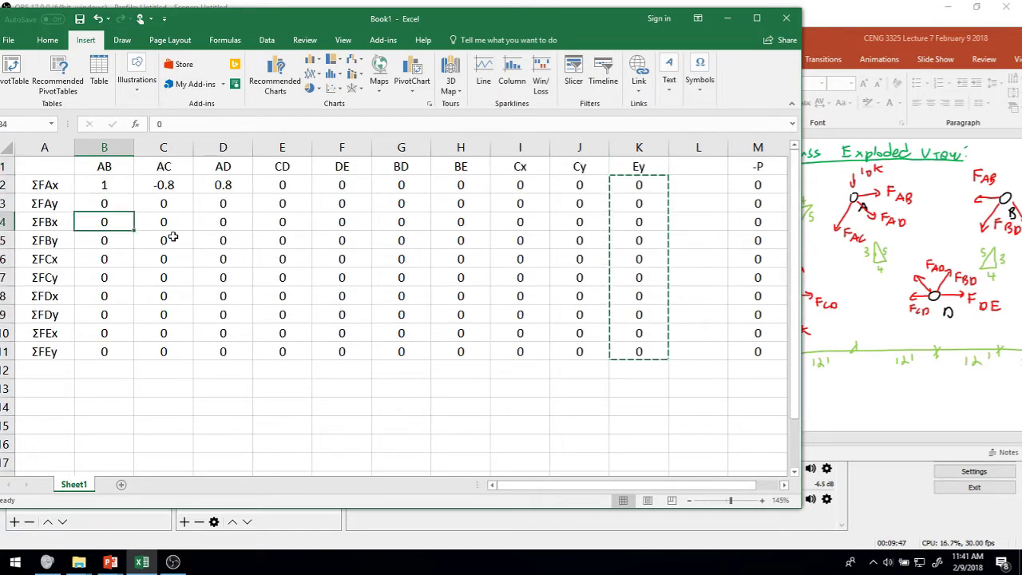
key(Right)
key(Up)
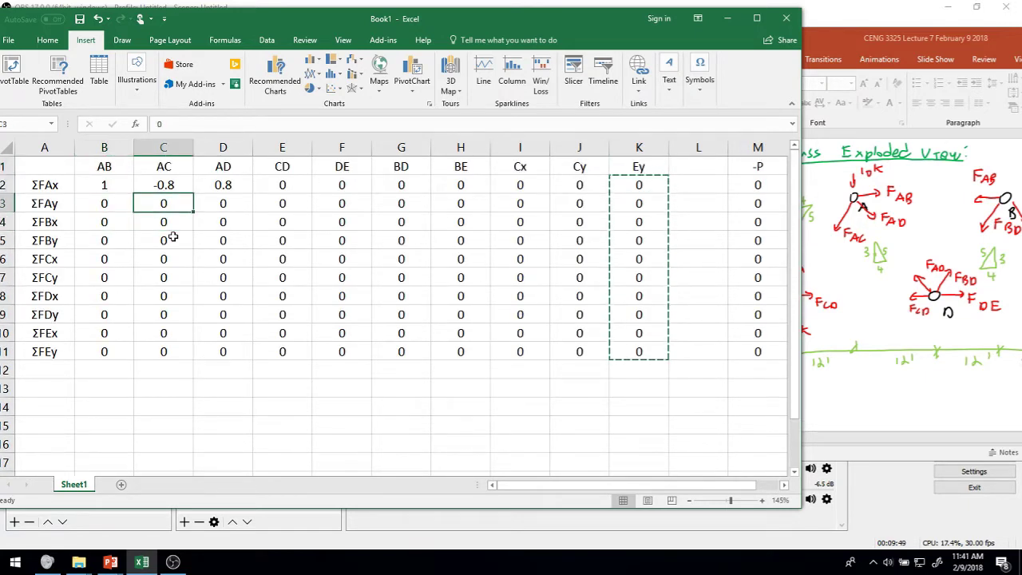
text(-3/5)
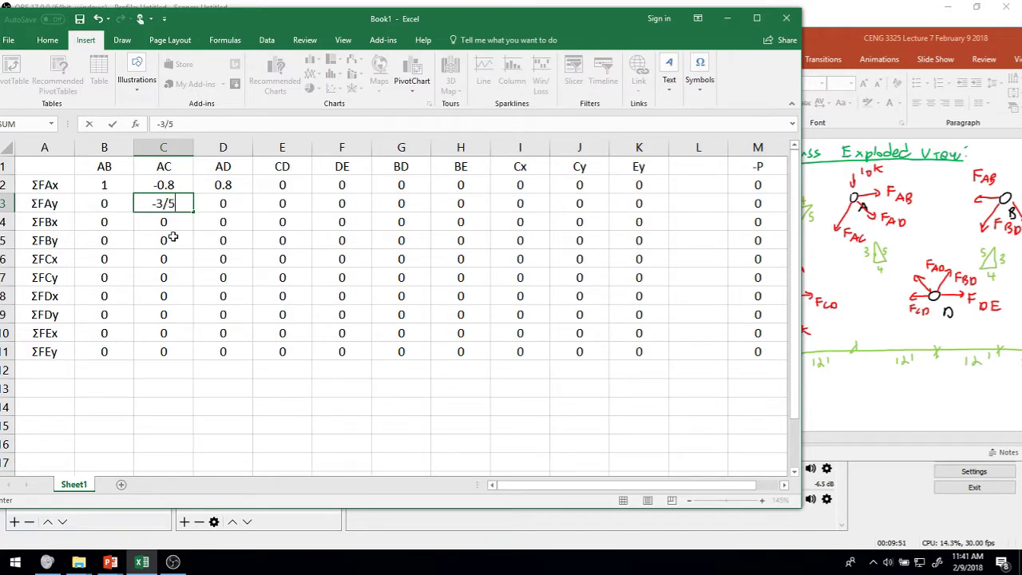
key(Return)
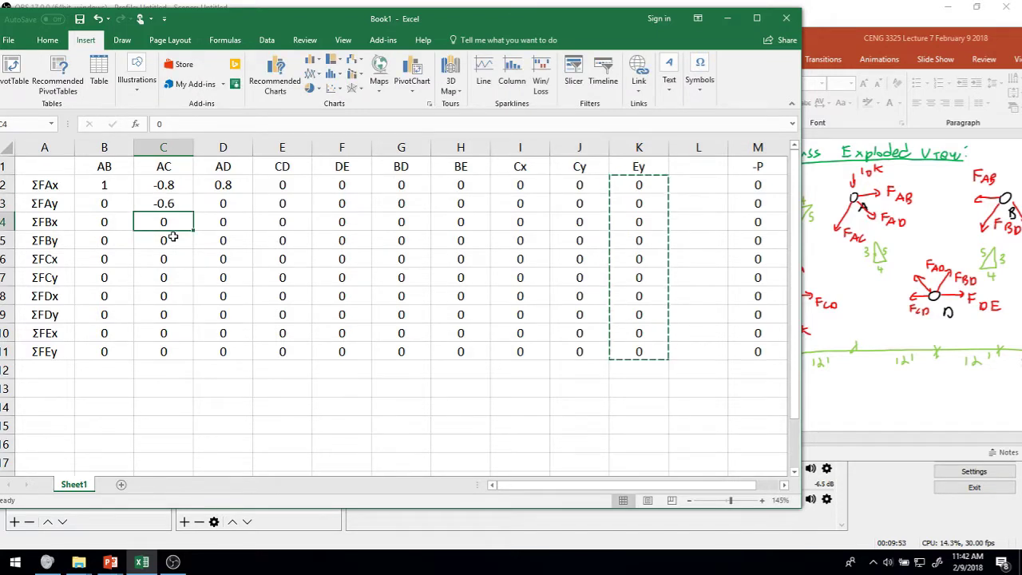
key(Up)
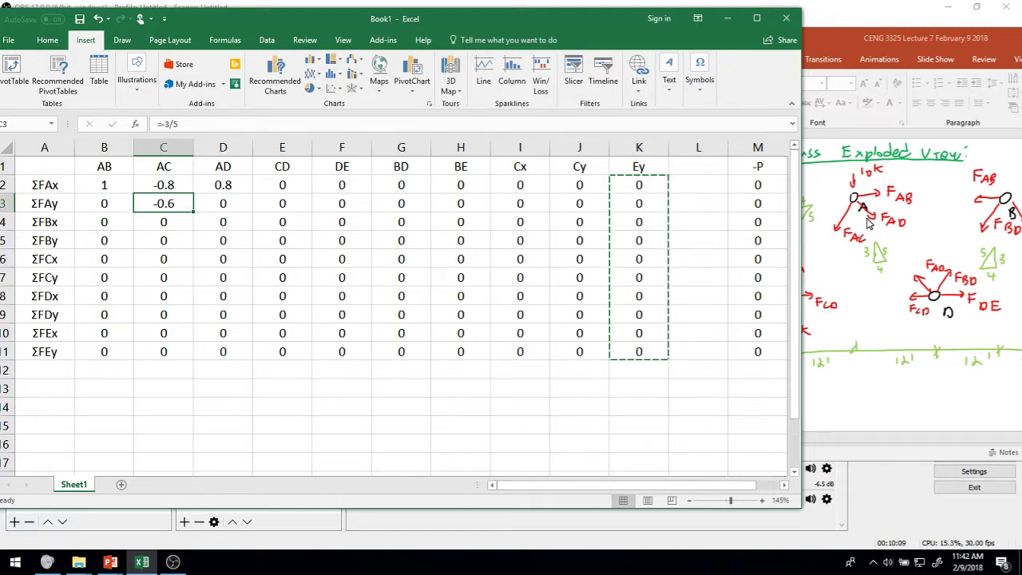
Enter -3/5 in D3 for AD, review rows 2–3, and clear the copy marquee
key(Right)
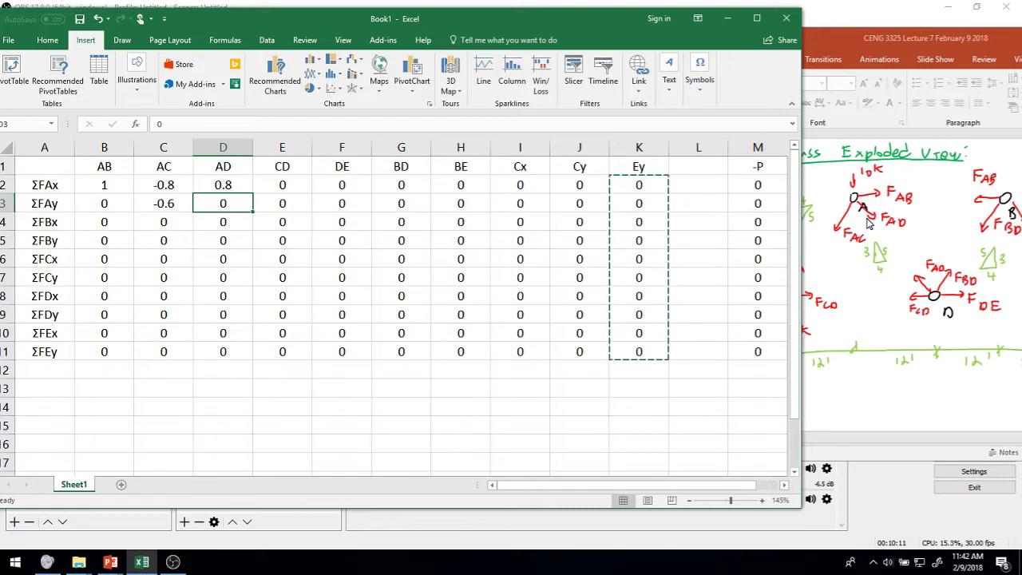
text(-)
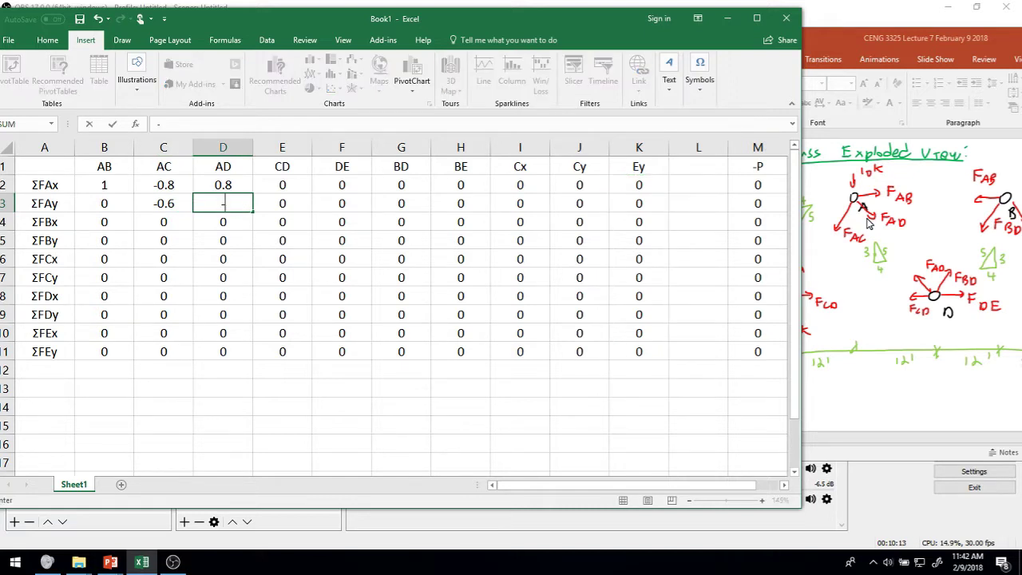
text(3/5)
key(Return)
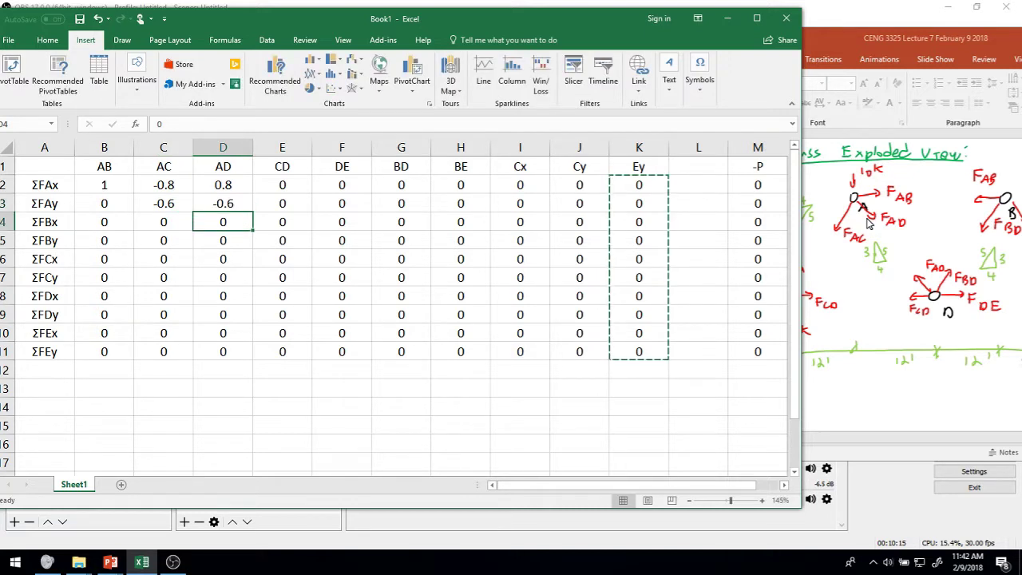
key(Right)
key(Up)
key(Left)
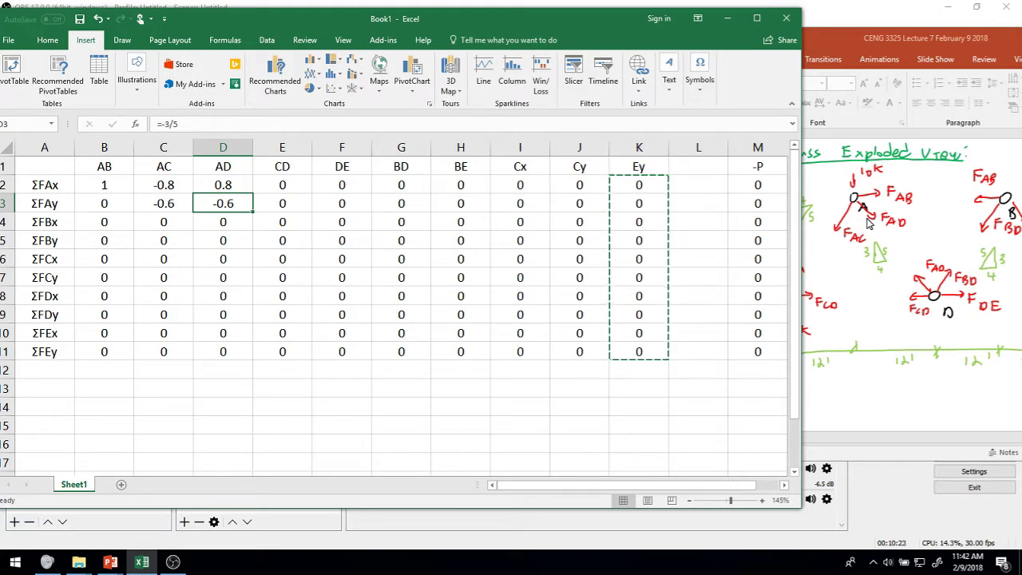
key(Right)
key(Up)
key(Left)
key(Left)
key(Left)
key(Down)
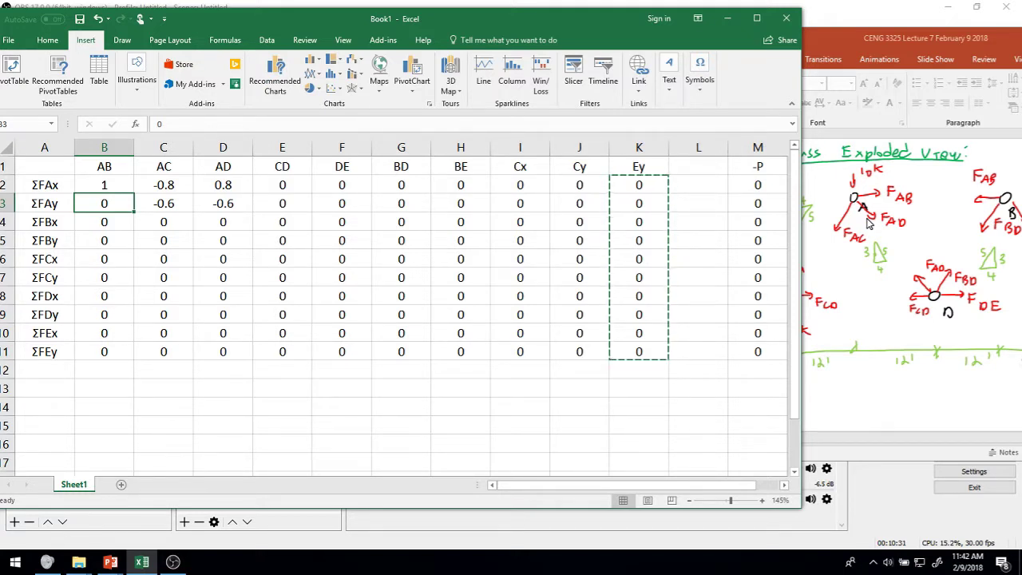
key(Right)
key(Right)
key(Right)
key(Right)
key(Right)
key(Right)
key(Right)
key(Right)
key(Right)
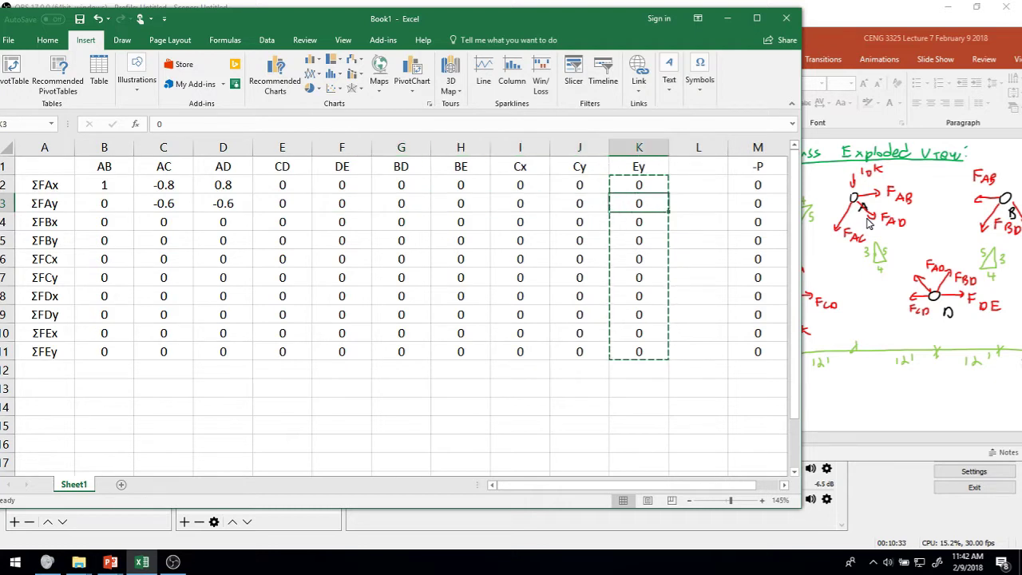
key(Escape)
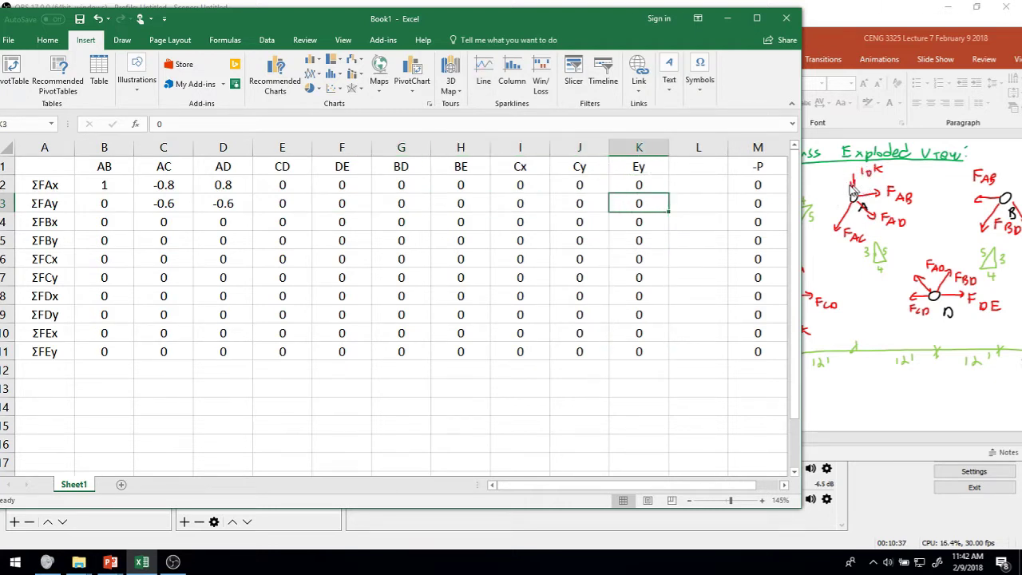
click(757, 203)
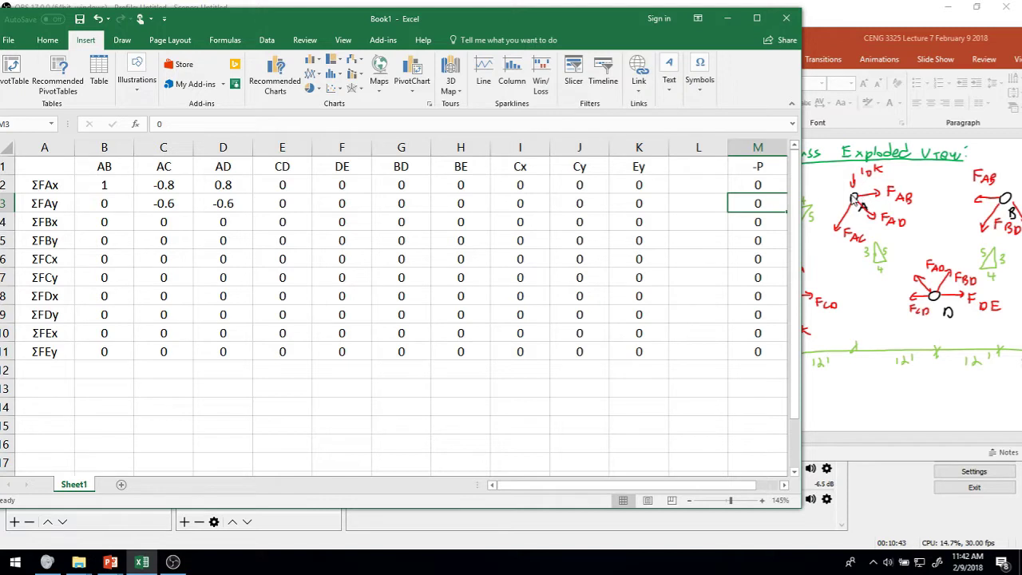
text(-10)
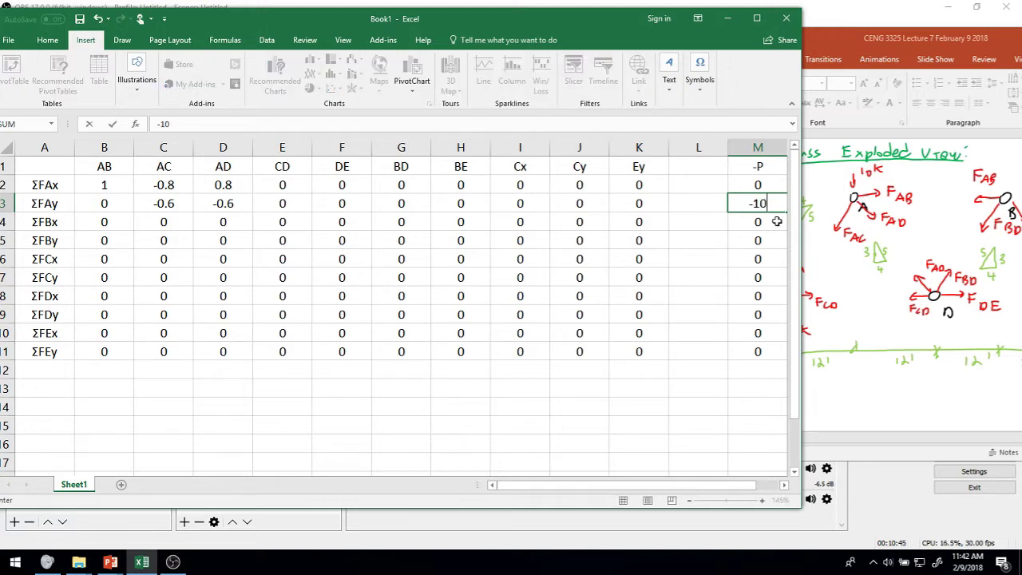
key(Return)
key(Up)
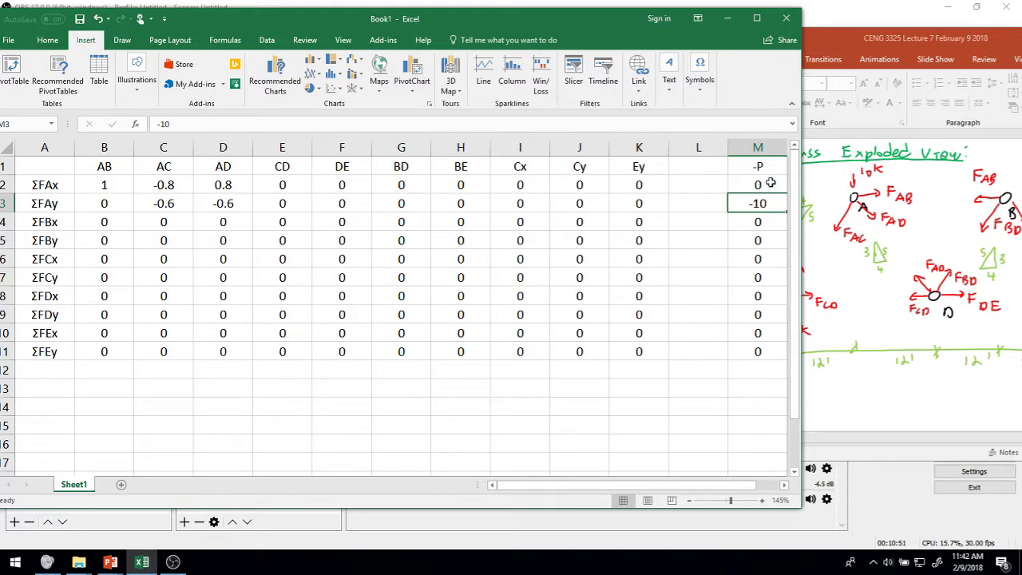
text(10)
key(Return)
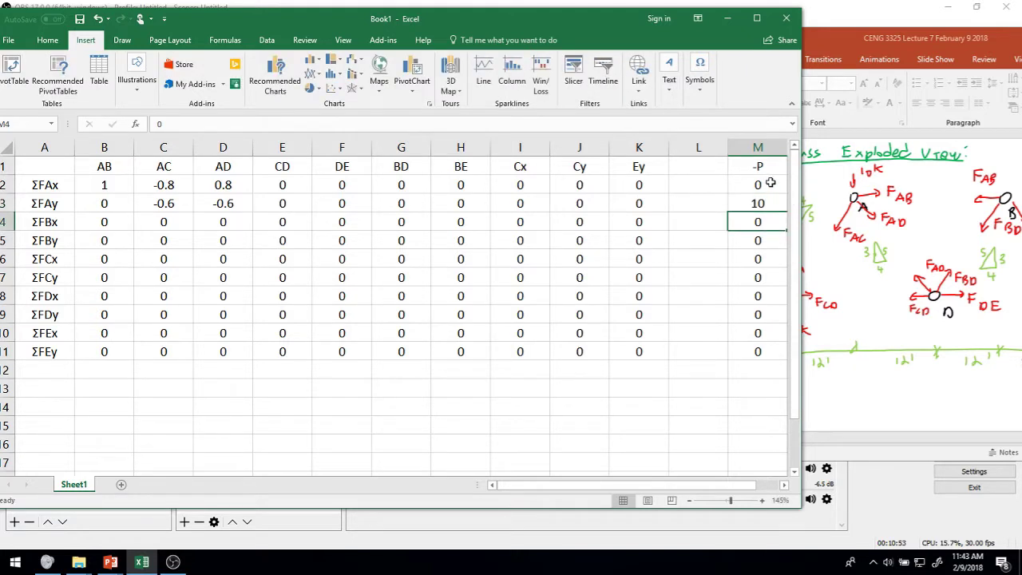
key(Up)
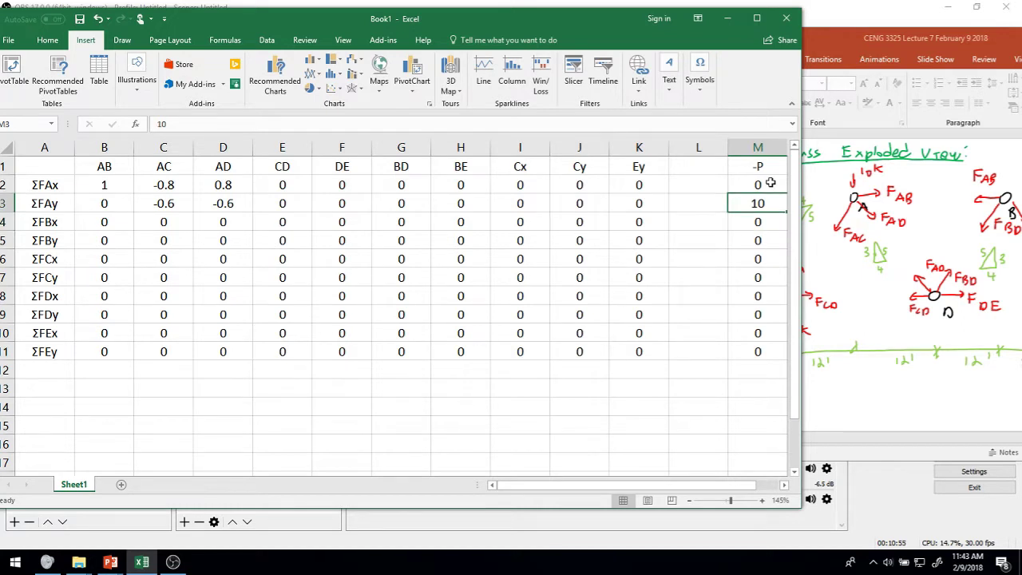
key(Left)
key(Left)
key(Left)
key(Left)
key(Left)
key(Left)
key(Left)
key(Left)
key(Left)
key(Left)
key(Left)
key(Left)
key(Right)
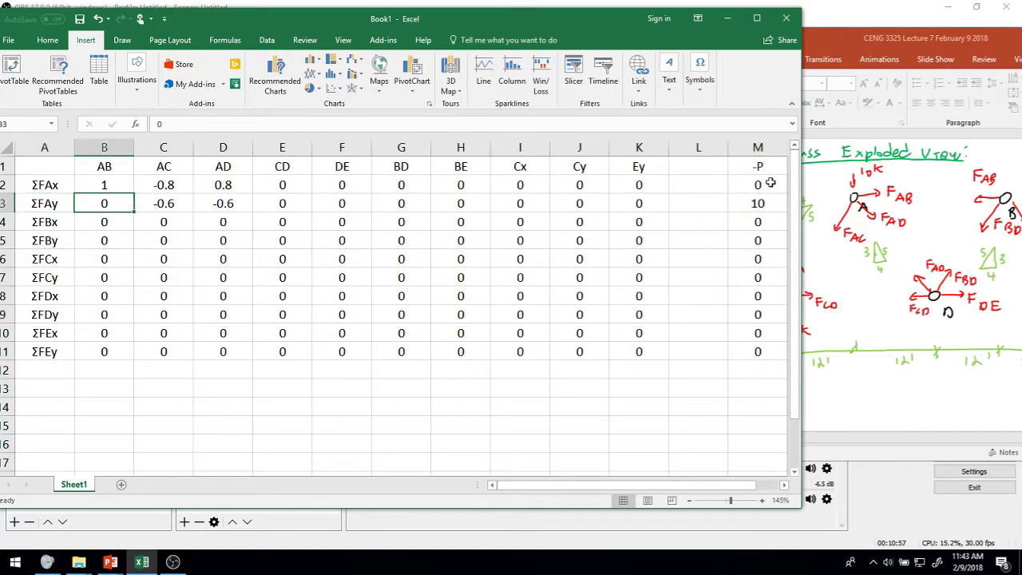
key(Right)
key(Right)
key(Right)
key(Left)
key(Left)
key(Left)
key(Left)
key(Left)
key(Left)
key(Left)
key(Left)
key(Left)
key(Left)
key(Left)
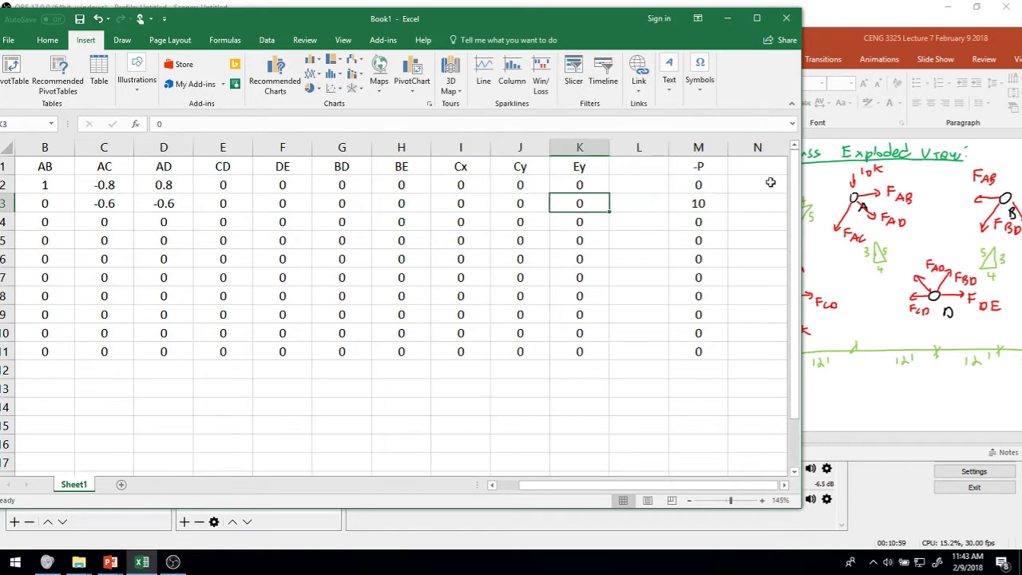
key(Right)
key(Right)
key(Right)
key(Right)
key(Right)
key(Right)
key(Right)
key(Right)
key(Right)
key(Right)
key(Right)
key(Right)
key(Right)
key(Right)
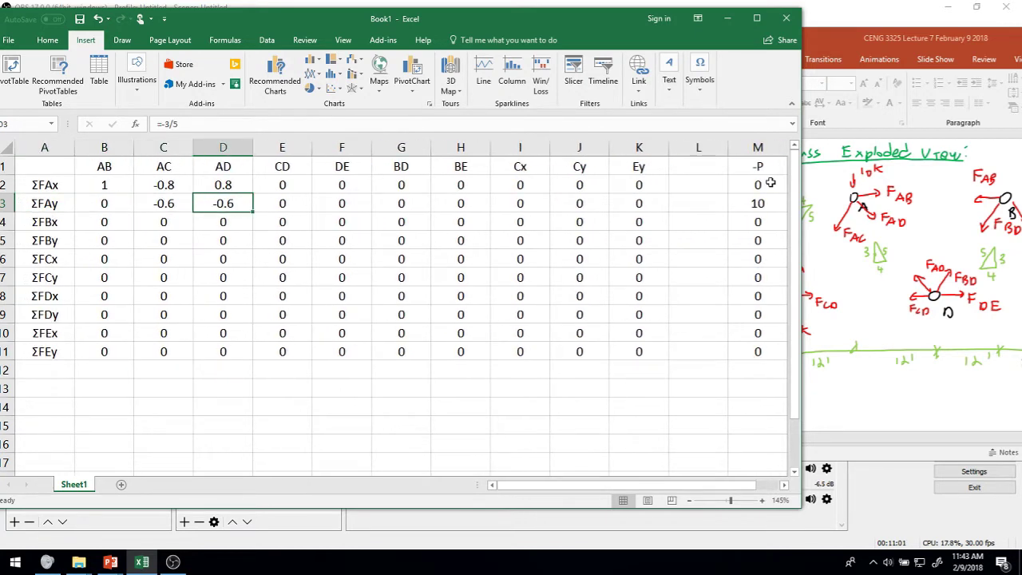
key(Left)
key(Left)
key(Left)
key(Left)
key(Left)
key(Right)
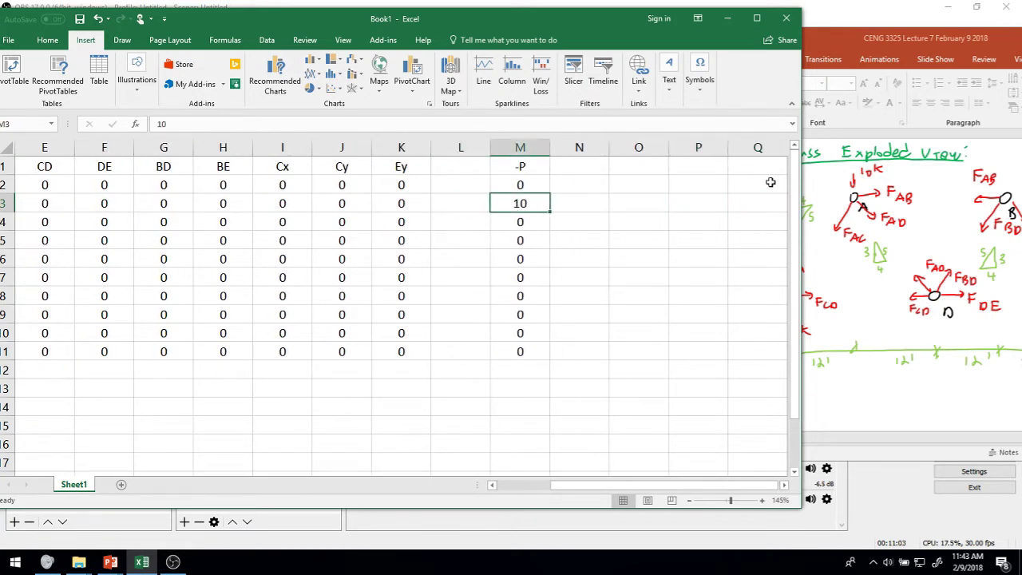
key(Down)
key(Down)
key(Down)
key(Down)
key(Down)
key(Up)
key(Up)
key(Up)
key(Up)
key(Up)
key(Left)
key(Home)
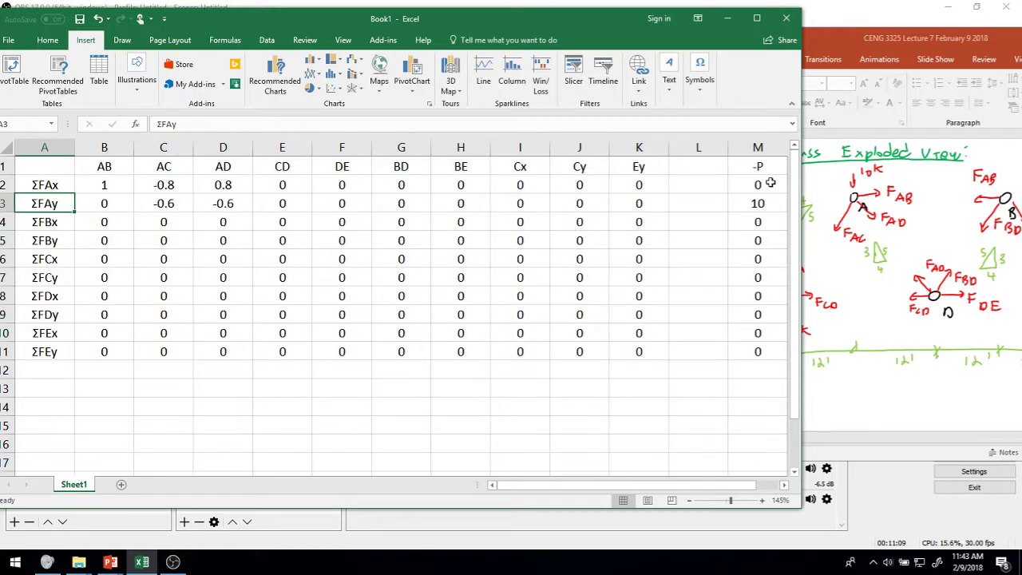
key(Down)
key(Right)
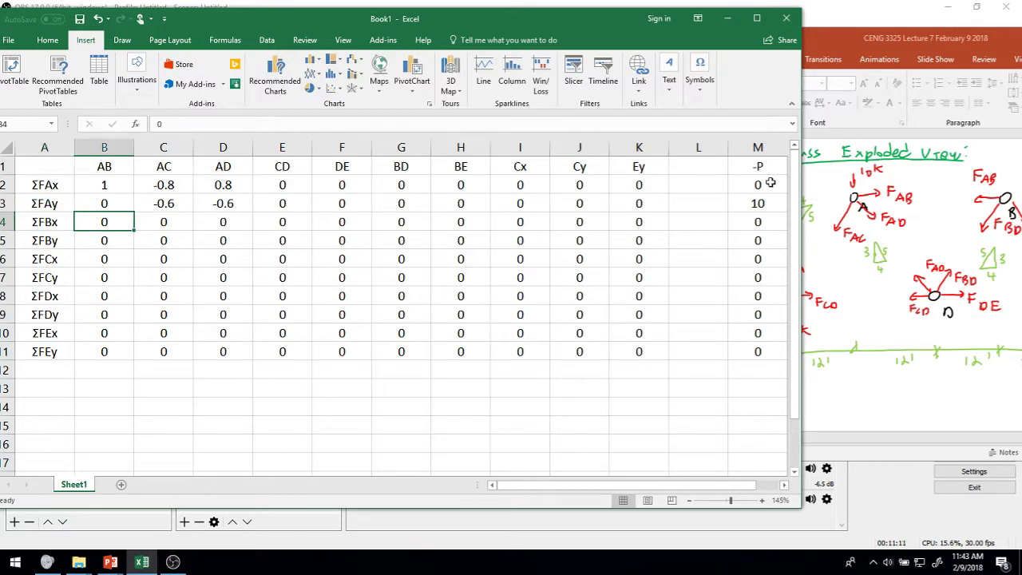
key(Right)
key(Right)
key(Right)
key(Right)
key(Right)
key(Right)
key(Right)
key(Right)
key(Right)
key(Right)
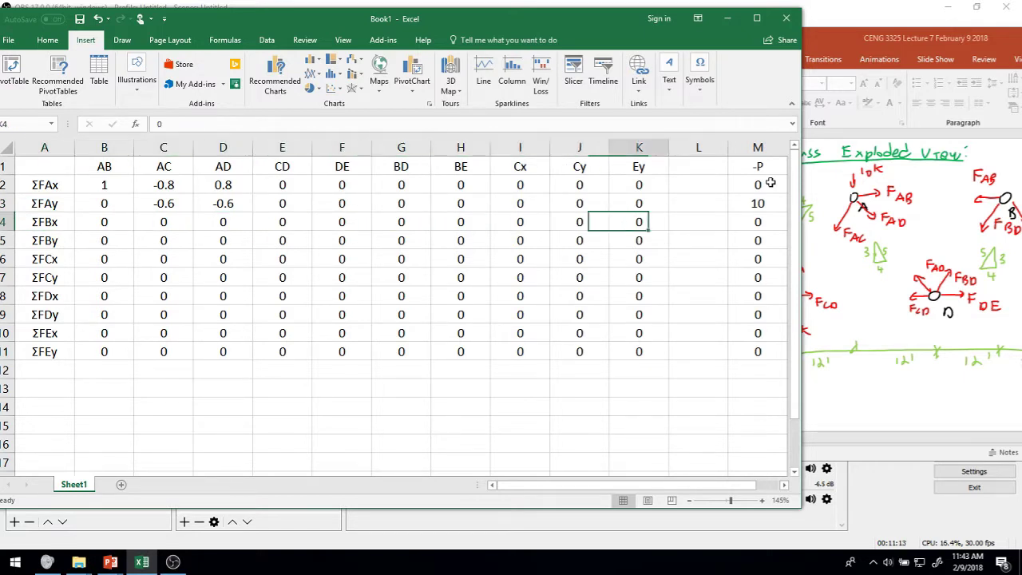
key(Right)
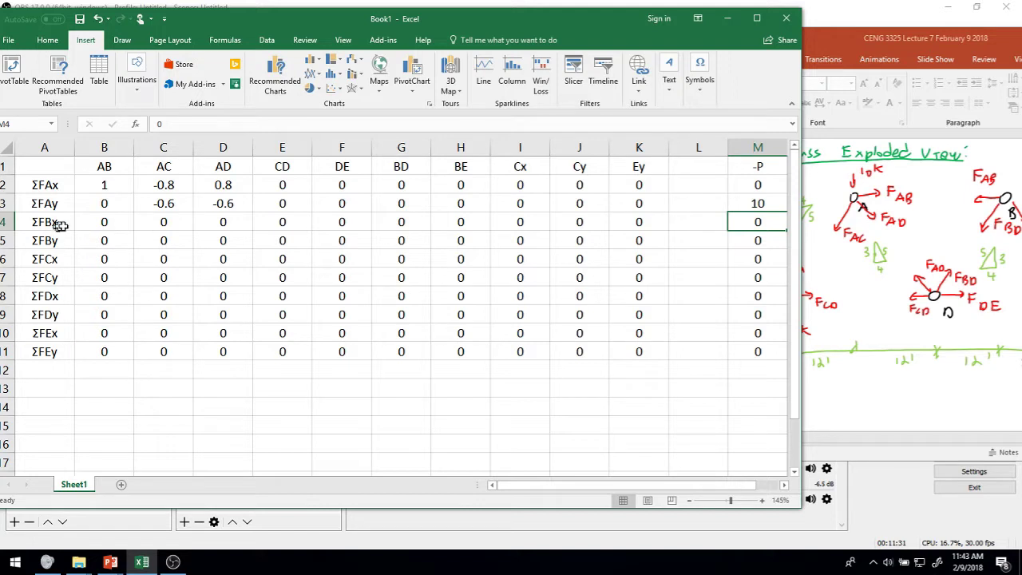
click(128, 219)
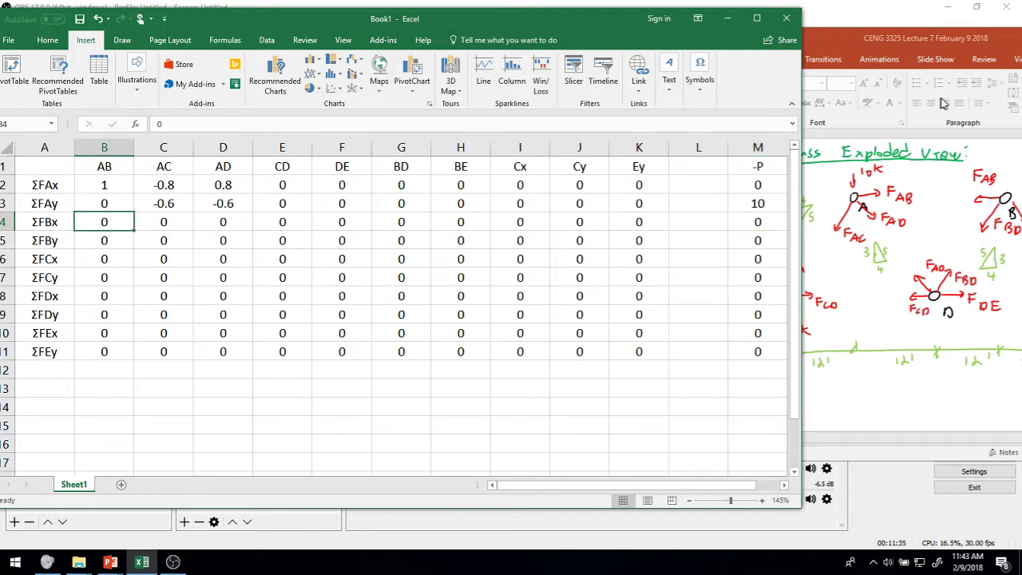
Zoom slide 7 to joint B's diagram and position PowerPoint right of the matrix columns
drag(931, 41, 820, 50)
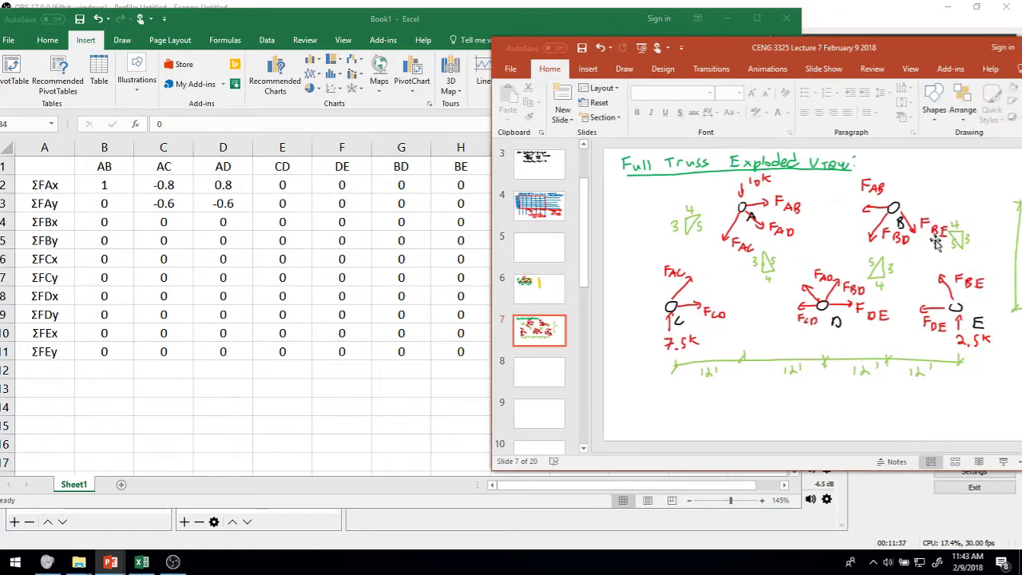
scroll(968, 291, up, 3)
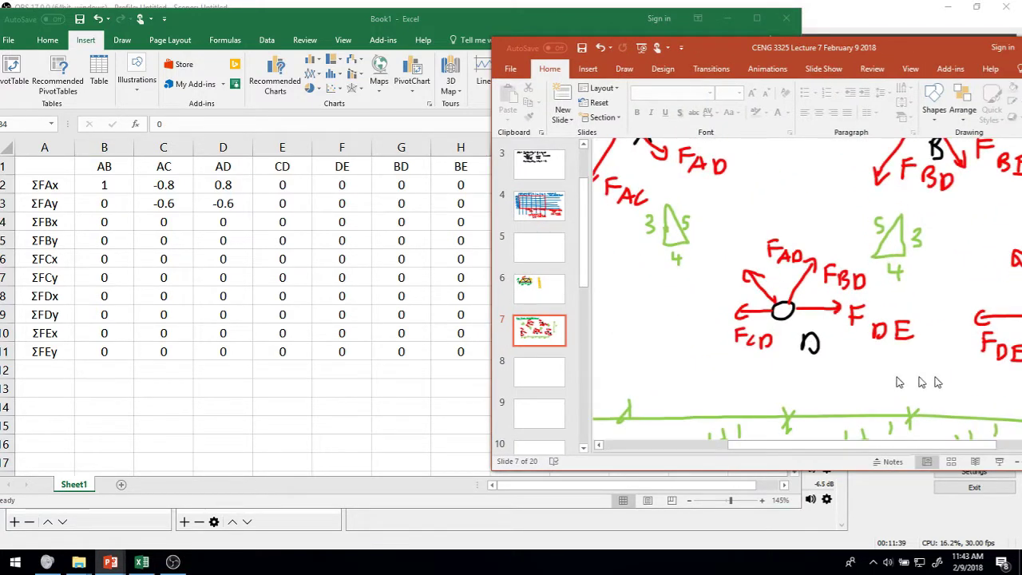
click(730, 445)
drag(755, 445, 953, 447)
scroll(868, 338, up, 5)
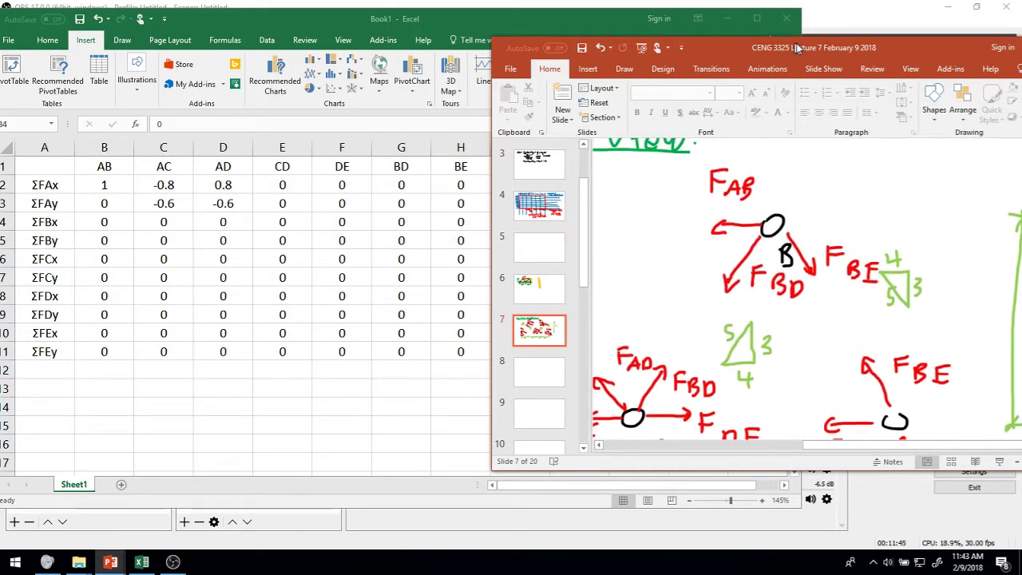
drag(798, 48, 887, 50)
click(535, 29)
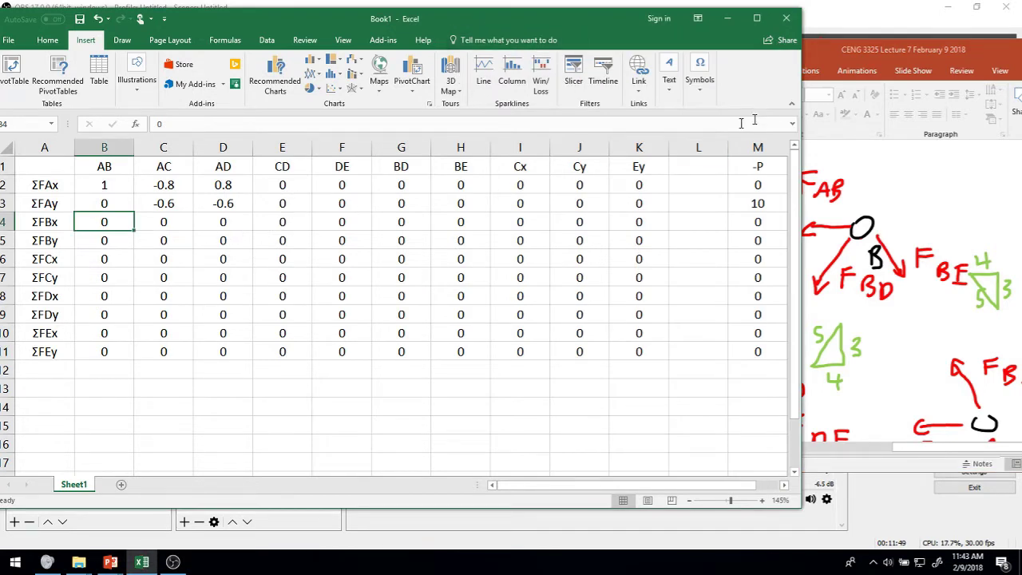
click(871, 49)
drag(871, 48, 844, 52)
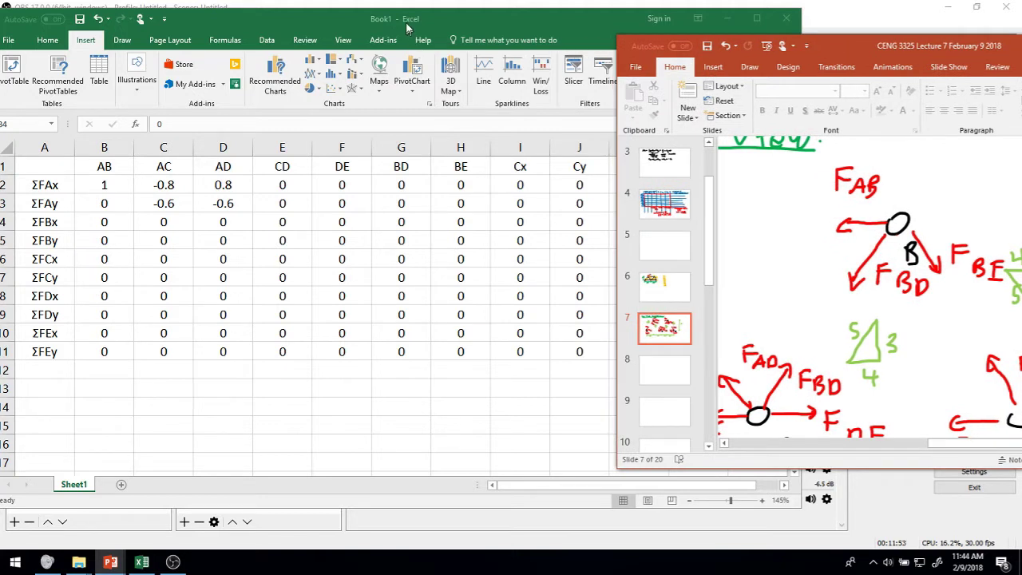
Enter -1 in B4 as the AB coefficient of ΣFBx
click(410, 30)
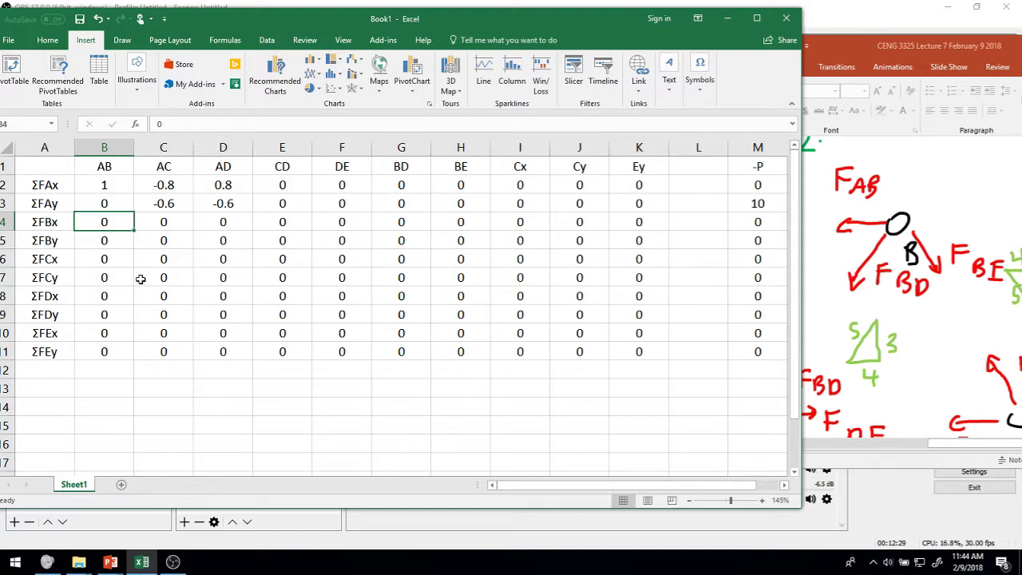
text(-)
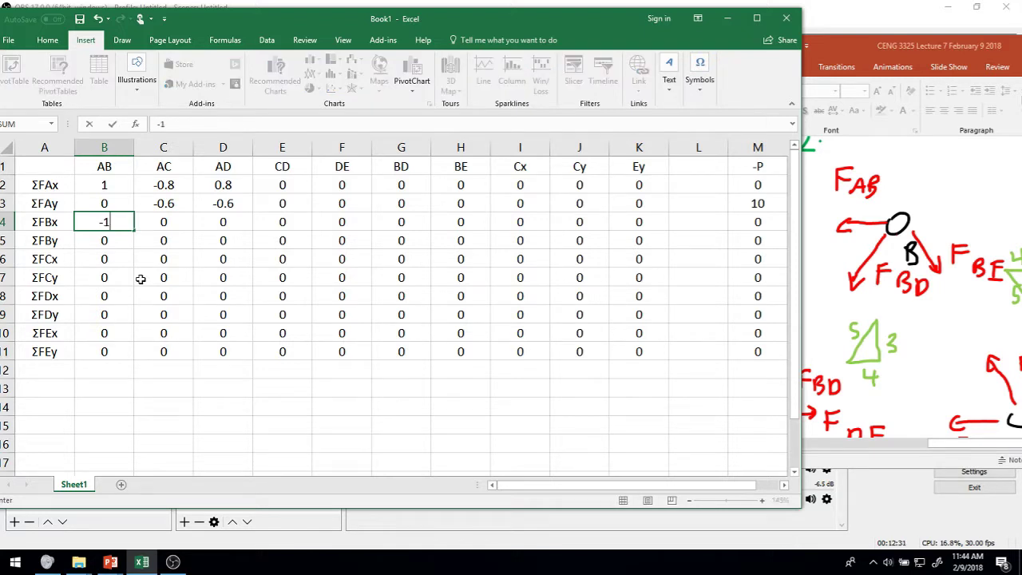
text(1)
key(Return)
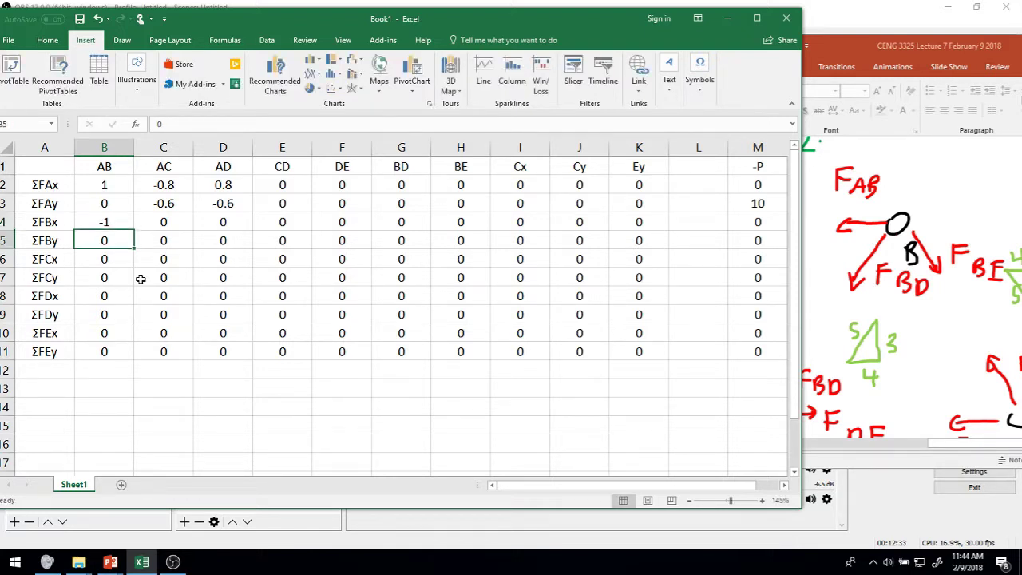
key(Up)
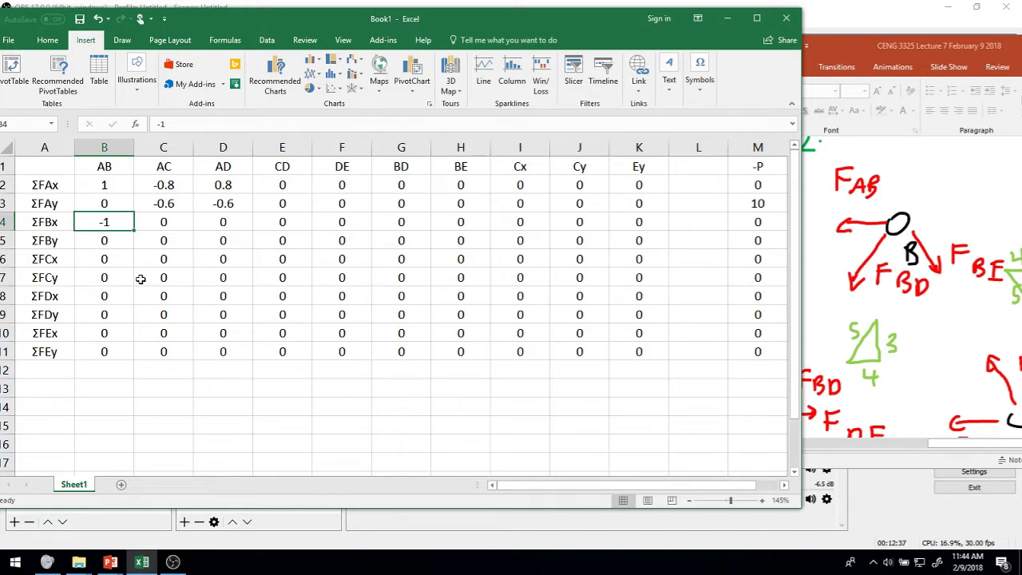
Enter -4/5 in G4 as the BD coefficient of ΣFBx
key(Right)
key(Right)
key(Right)
key(Right)
key(Left)
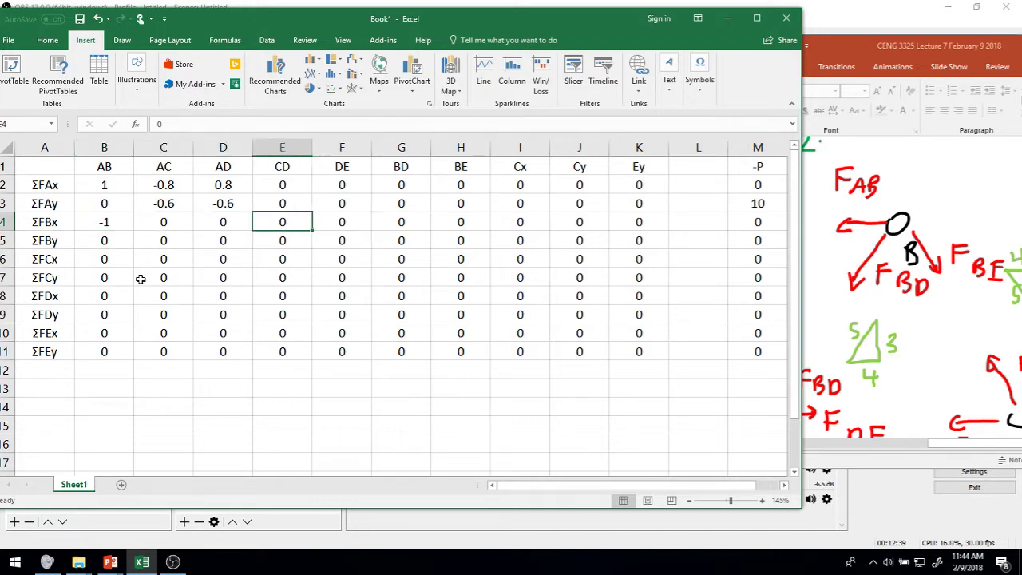
key(Left)
key(Right)
key(Right)
key(Right)
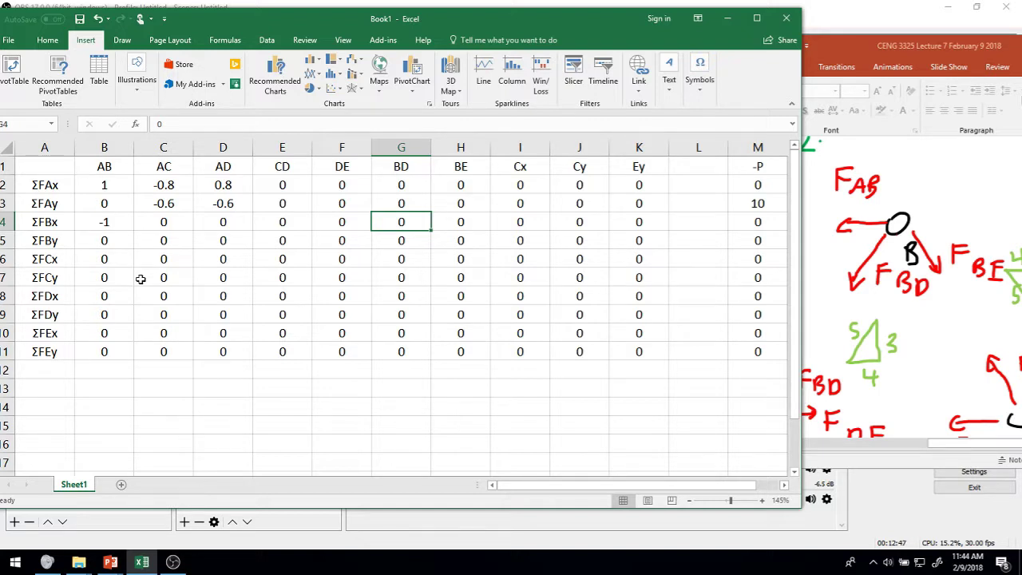
text(-)
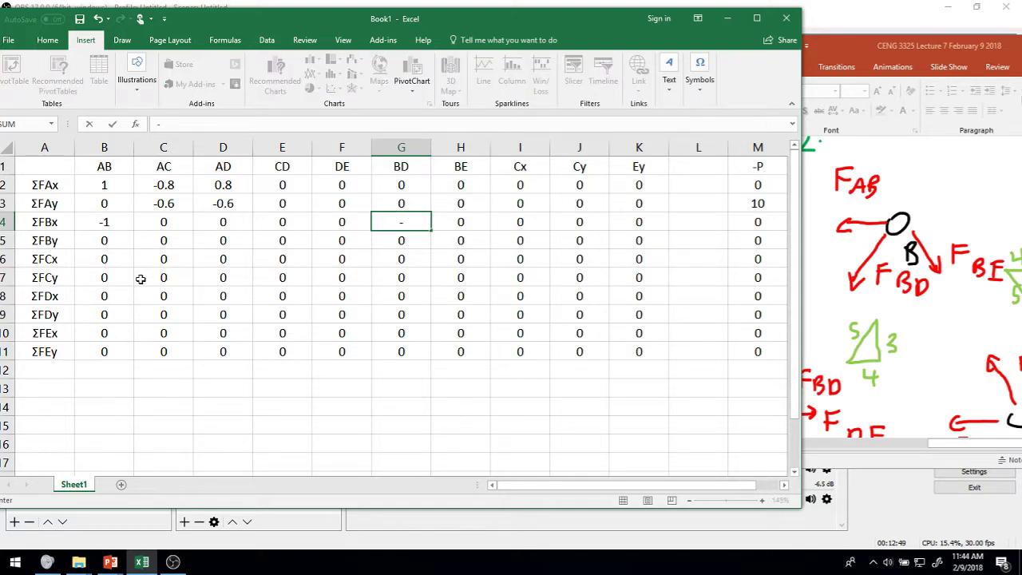
text(4/5)
key(Return)
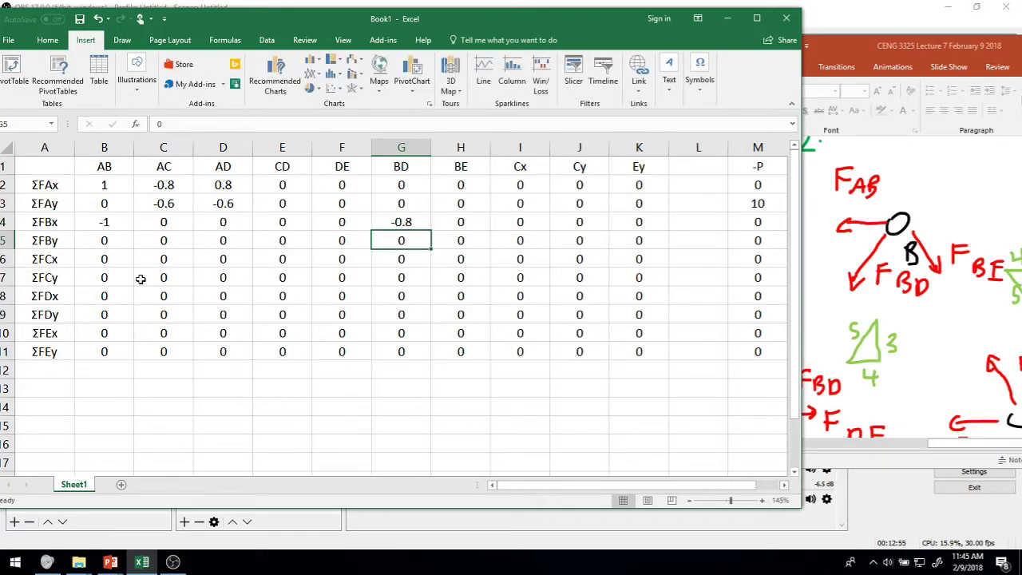
Enter 4/5 for BE in H4, re-entering it as =4/5 after it became a date
key(Up)
key(Right)
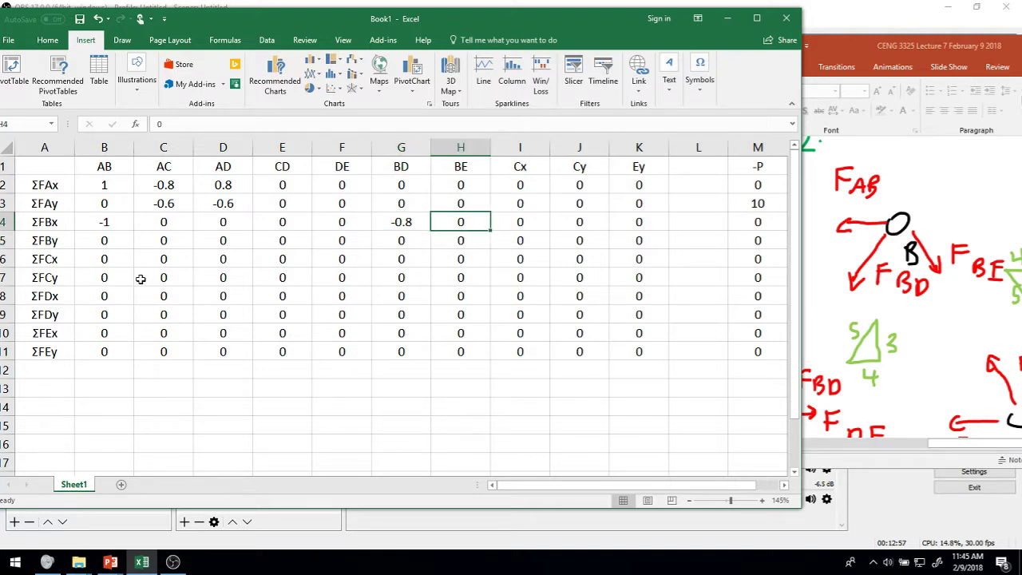
text(4/5)
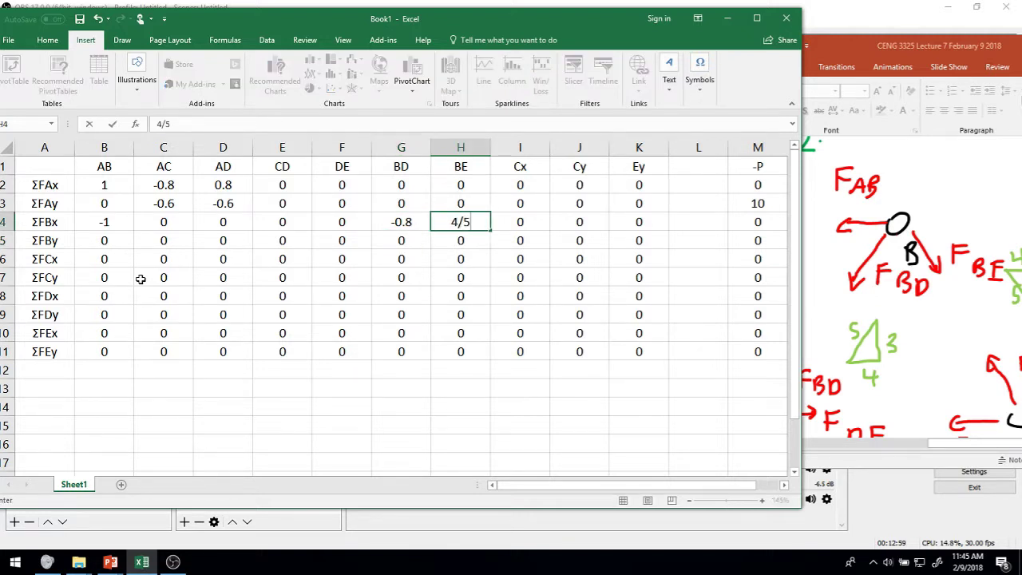
key(Return)
key(Up)
key(F2)
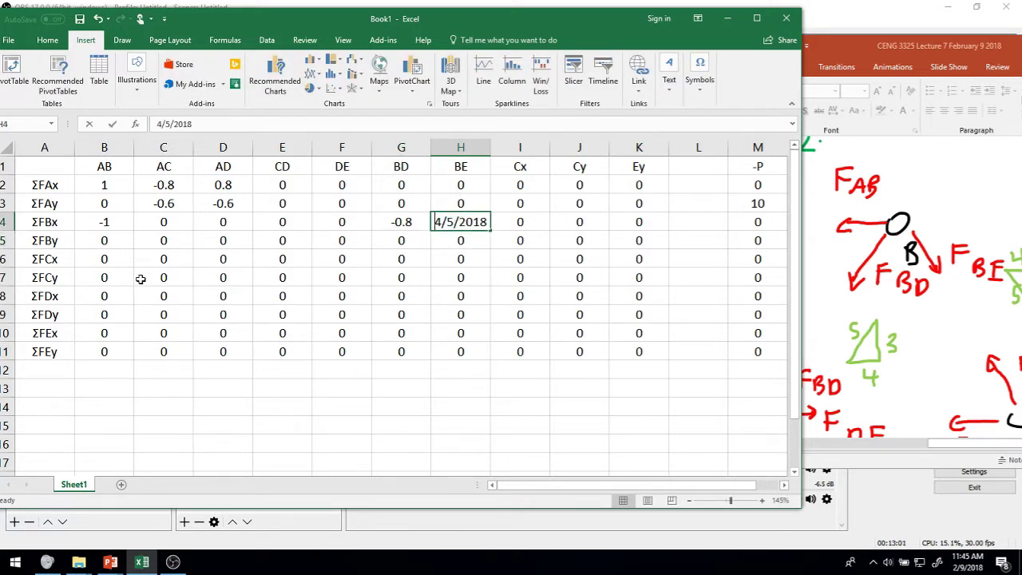
key(BackSpace)
key(BackSpace)
key(BackSpace)
key(BackSpace)
key(BackSpace)
key(BackSpace)
key(BackSpace)
key(BackSpace)
text(=4/5)
key(Return)
Restore H4 to a plain 0 copied from H6 and select the block B2:K11
key(Up)
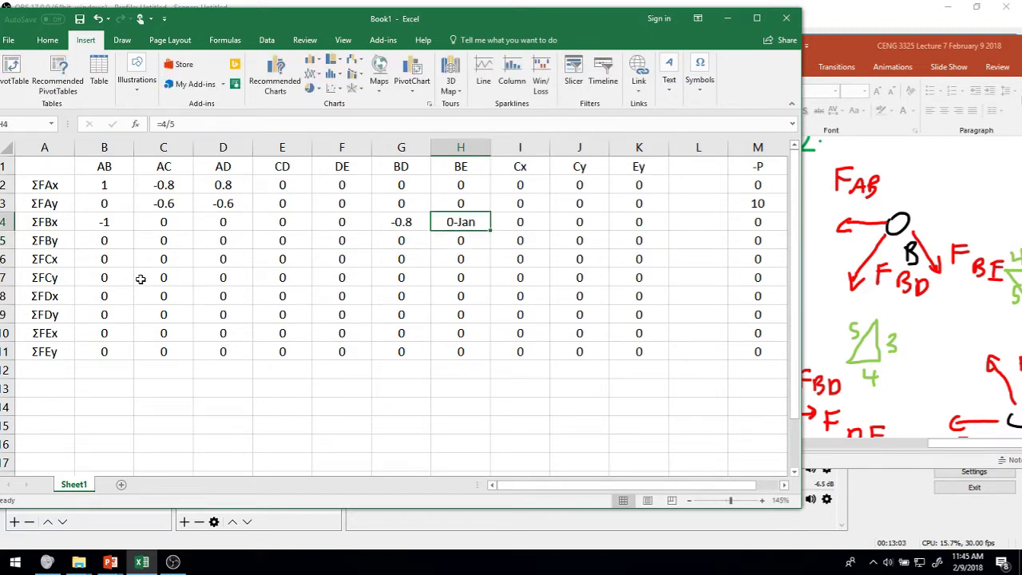
text(=)
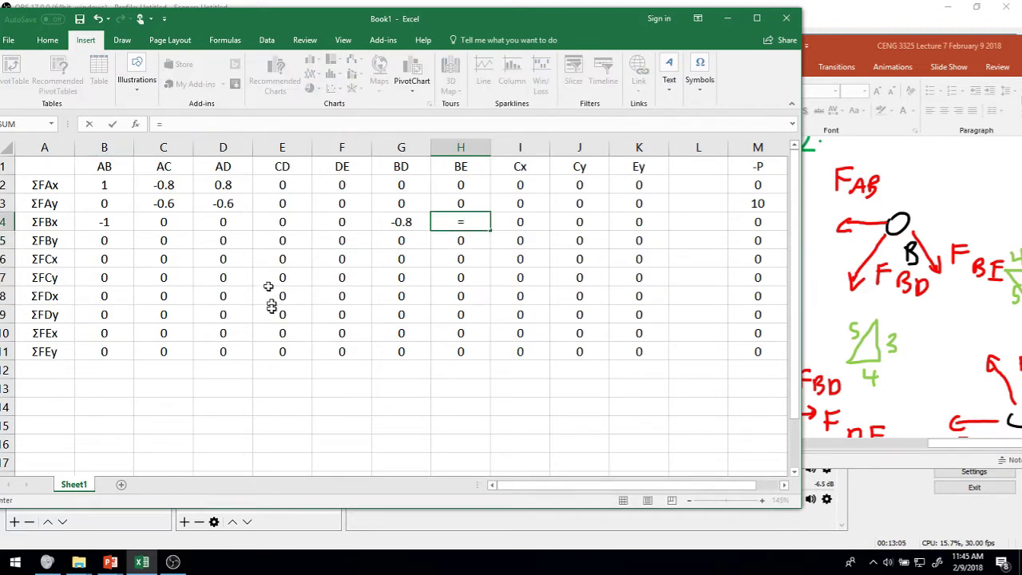
click(499, 277)
key(Return)
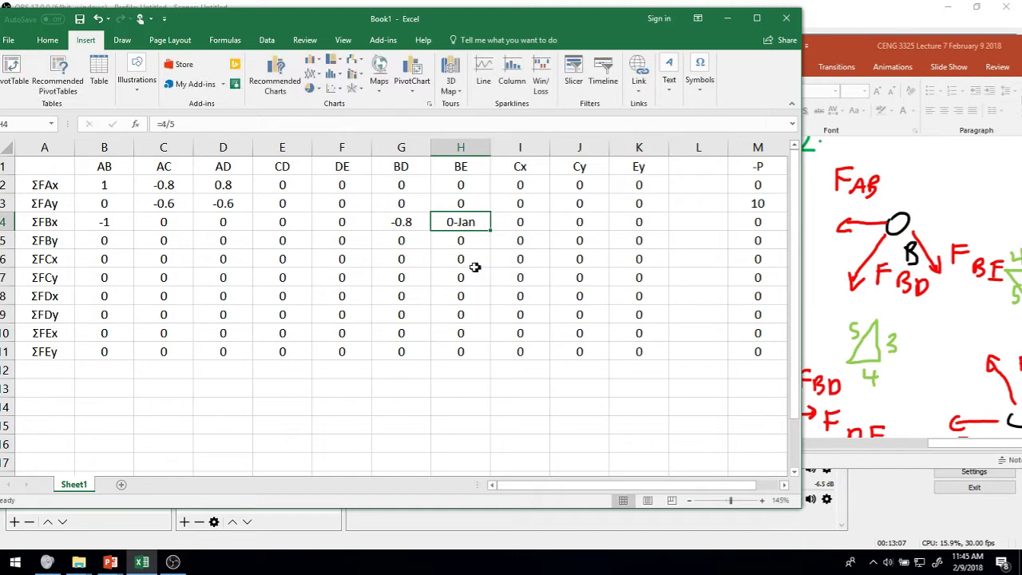
click(467, 257)
key(ctrl+c)
click(468, 222)
key(ctrl+v)
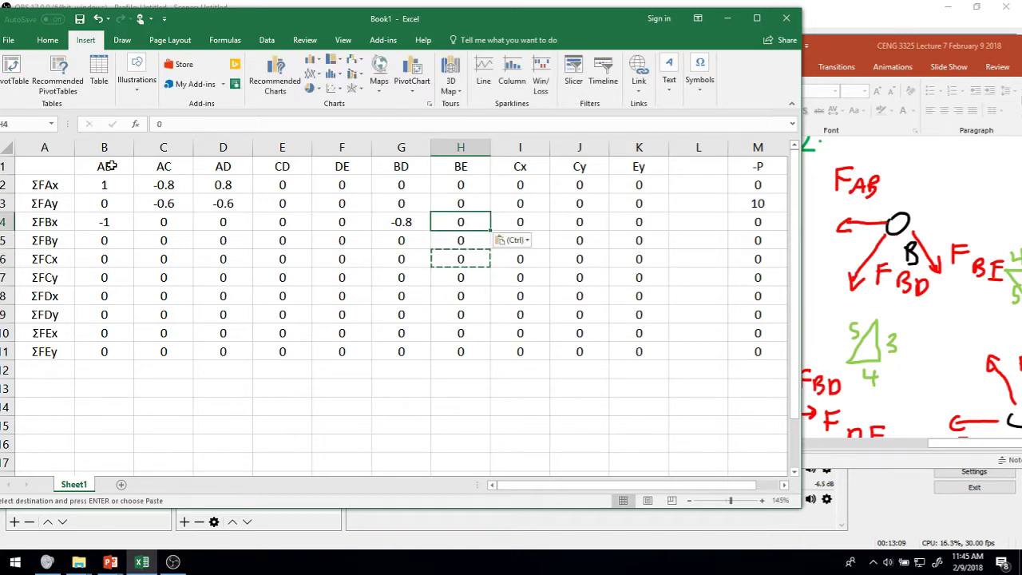
drag(103, 186, 637, 352)
Apply Number format with 2 decimal places to the coefficient block B2:K11
right_click(637, 351)
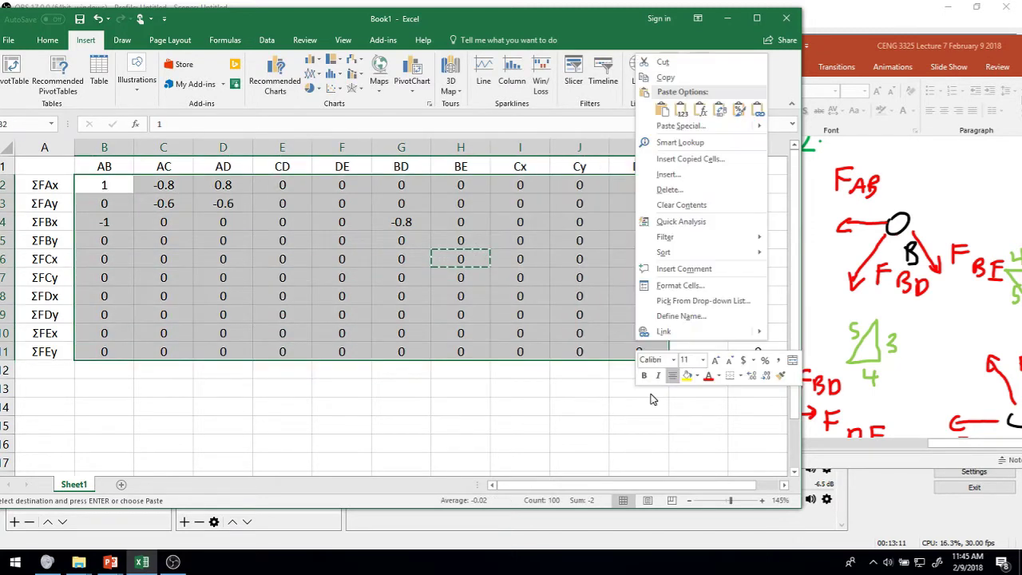
click(673, 288)
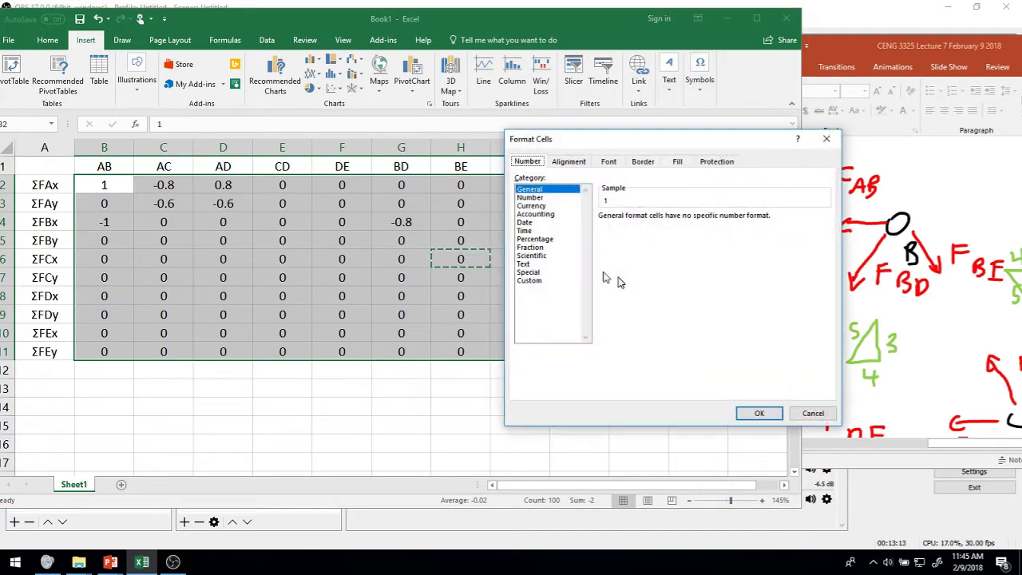
click(558, 200)
click(759, 413)
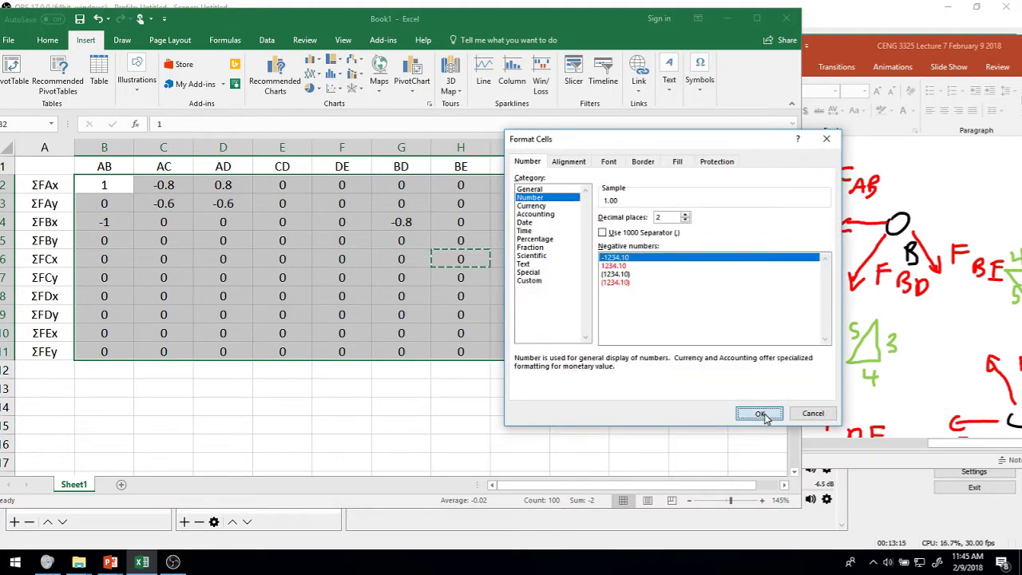
click(520, 314)
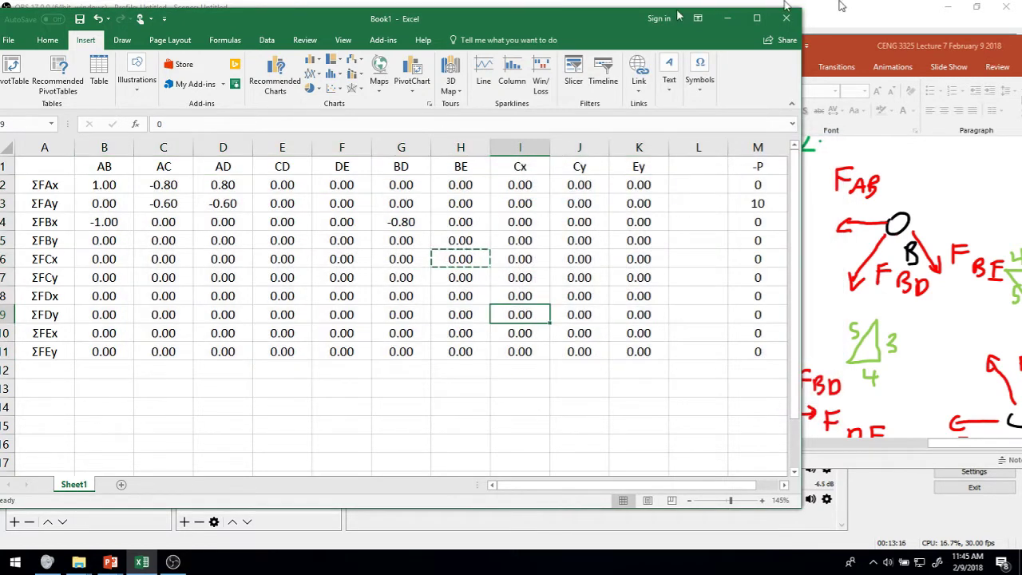
click(456, 254)
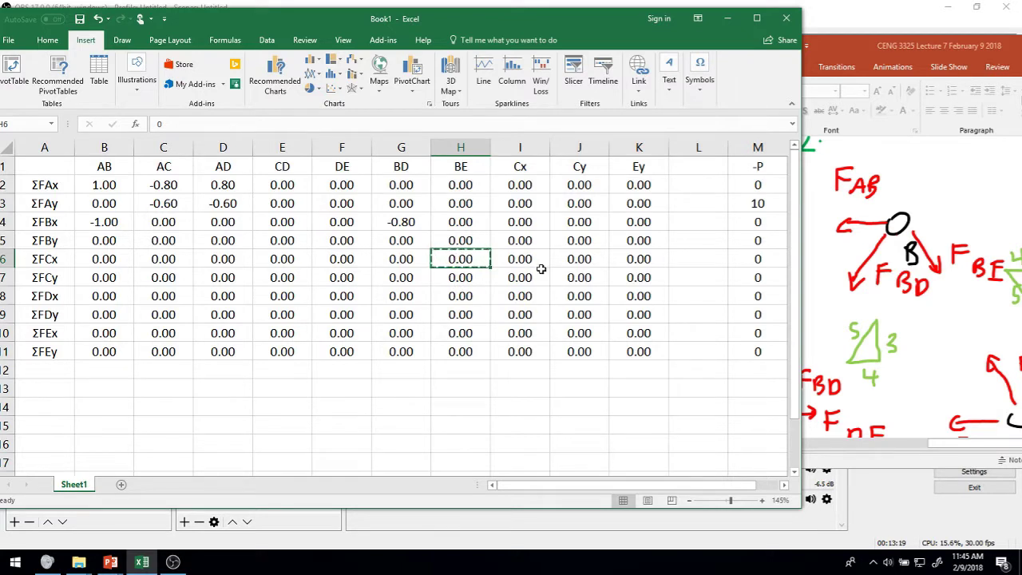
key(Up)
key(Up)
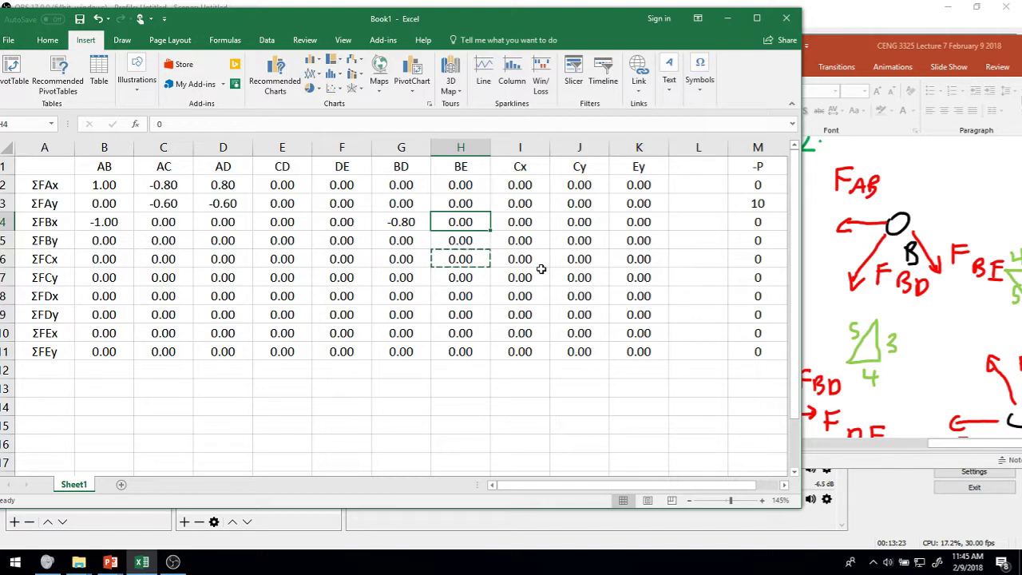
text(=4/5)
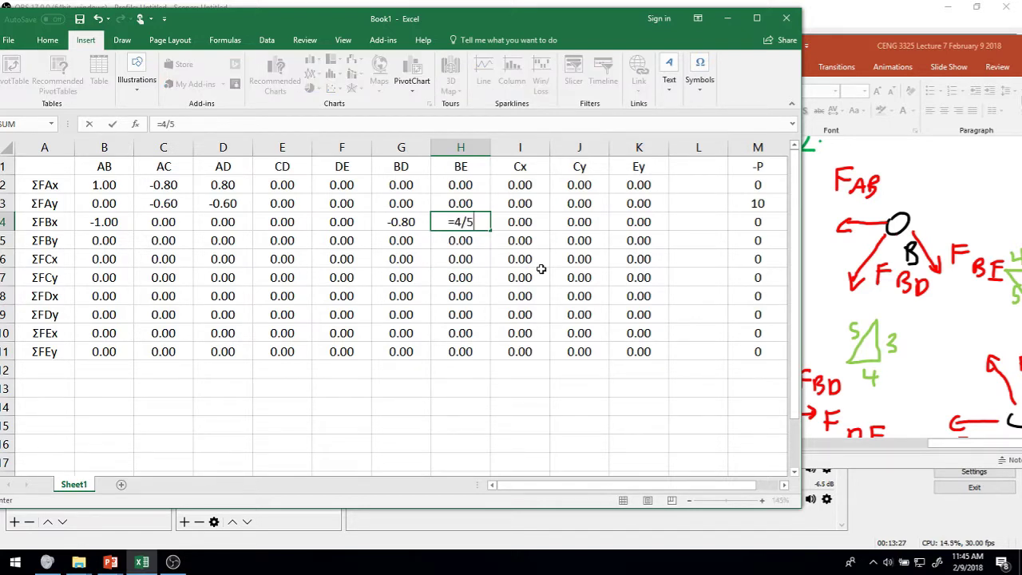
key(Return)
key(Up)
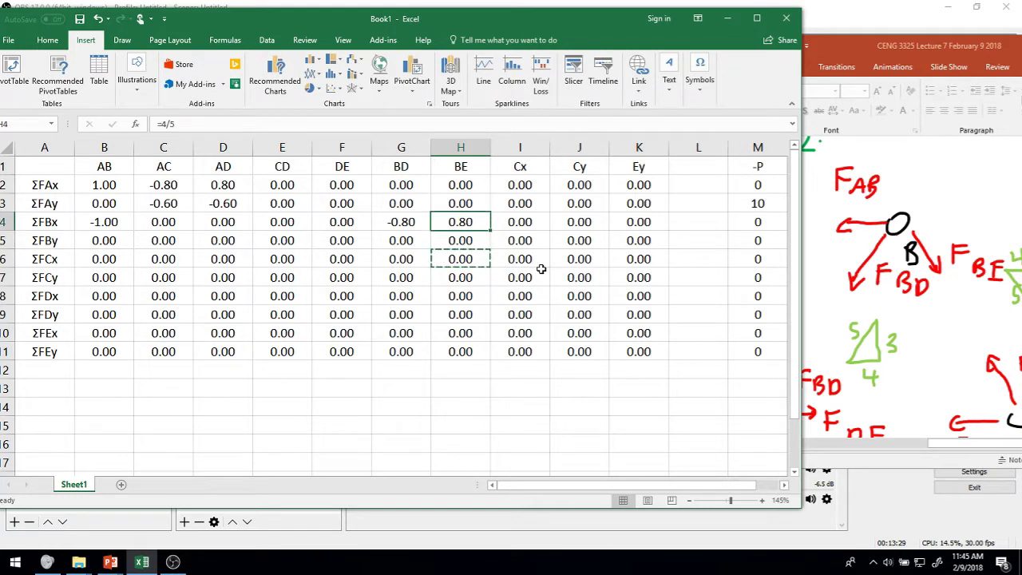
key(Left)
key(Left)
key(Right)
key(Right)
key(Right)
key(Left)
click(408, 239)
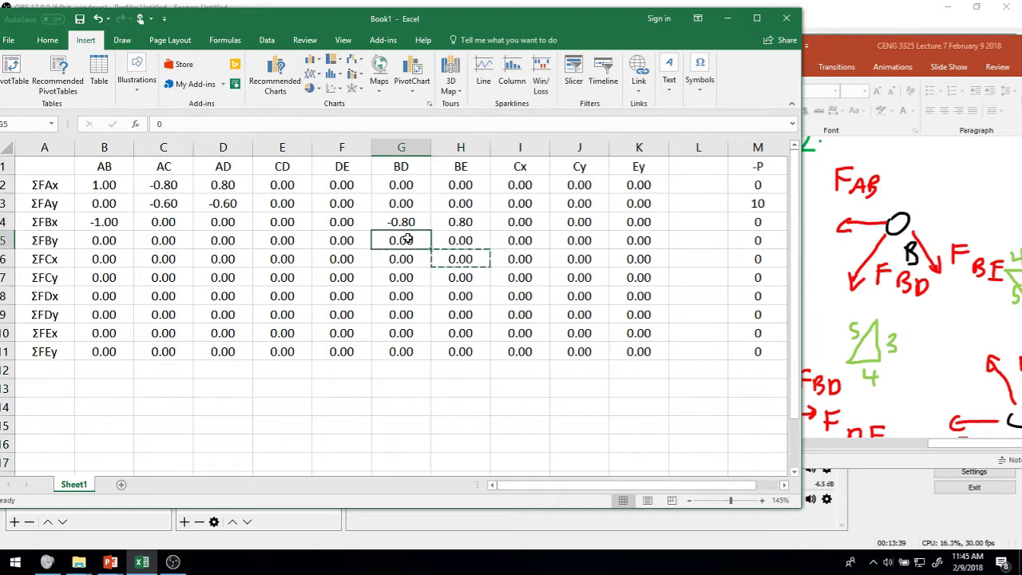
key(Left)
key(Left)
key(Left)
key(Left)
key(Left)
key(Left)
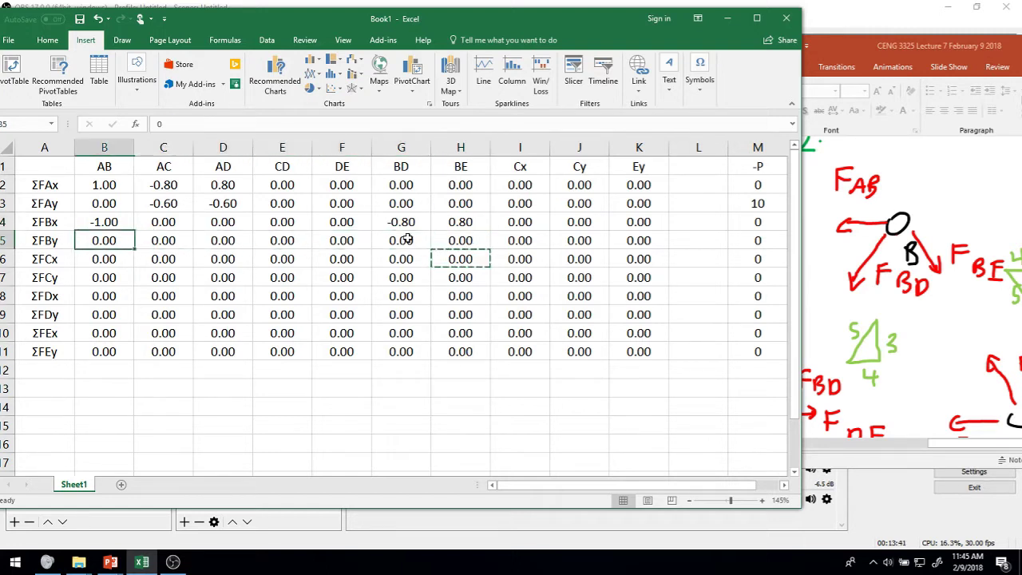
key(Right)
key(Right)
key(Right)
key(Right)
key(Right)
key(Right)
key(Right)
key(Right)
key(Right)
key(Right)
key(Right)
key(Right)
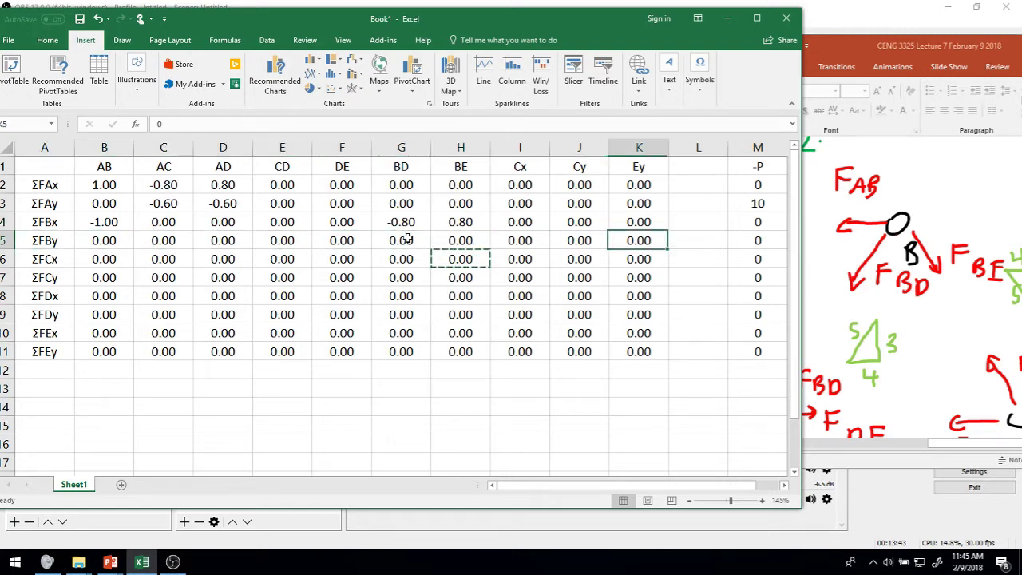
key(Up)
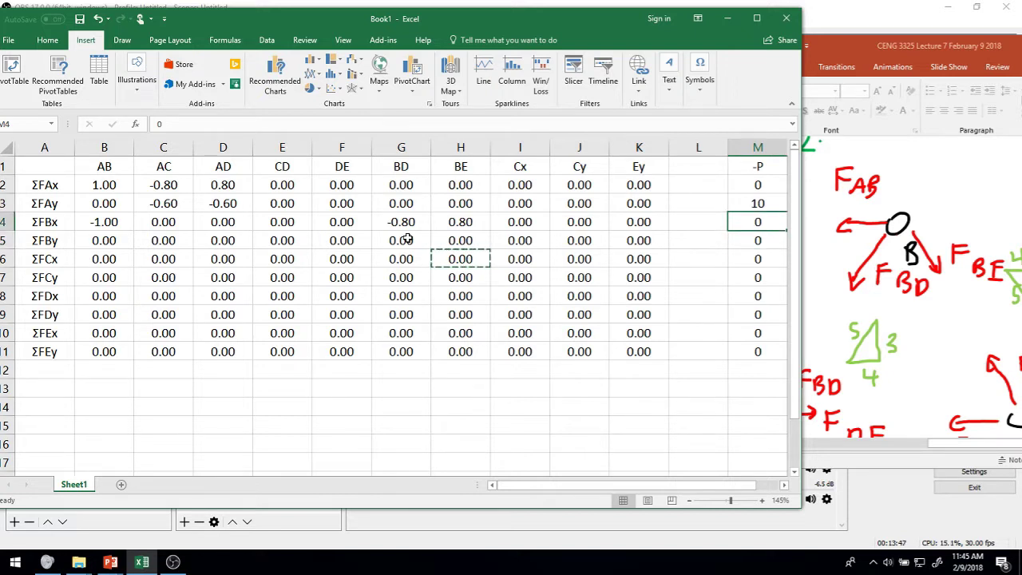
key(Down)
key(Down)
key(Down)
key(Down)
key(Down)
key(Down)
key(Down)
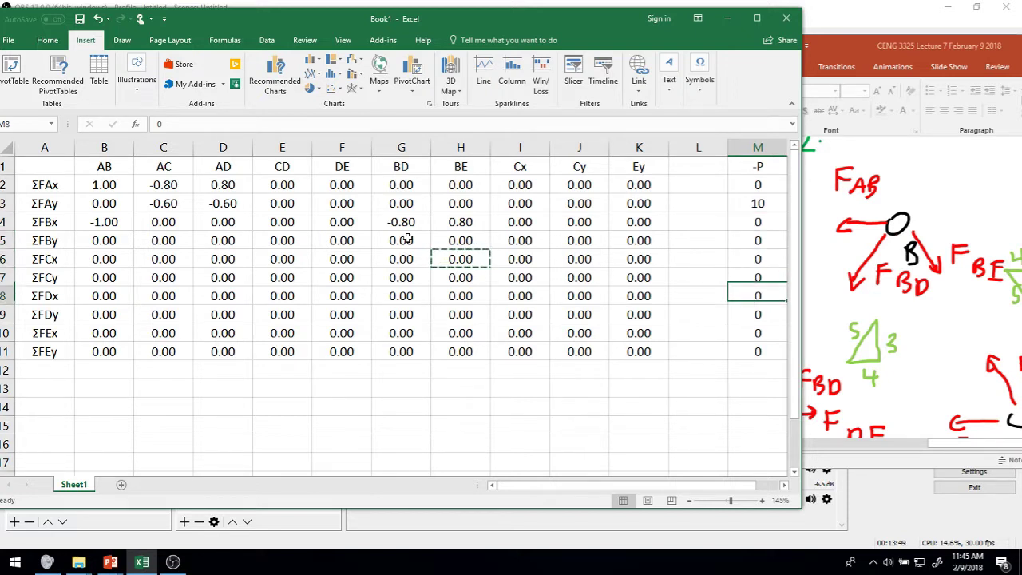
key(Up)
key(Up)
key(Up)
key(Up)
key(Up)
key(Up)
key(Up)
key(Up)
key(Up)
key(Up)
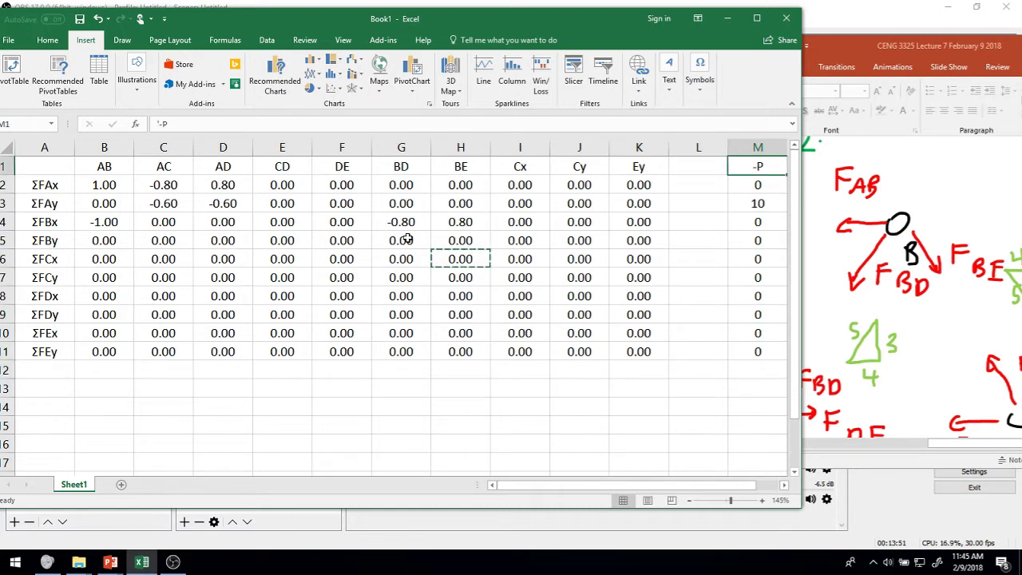
key(Down)
key(Down)
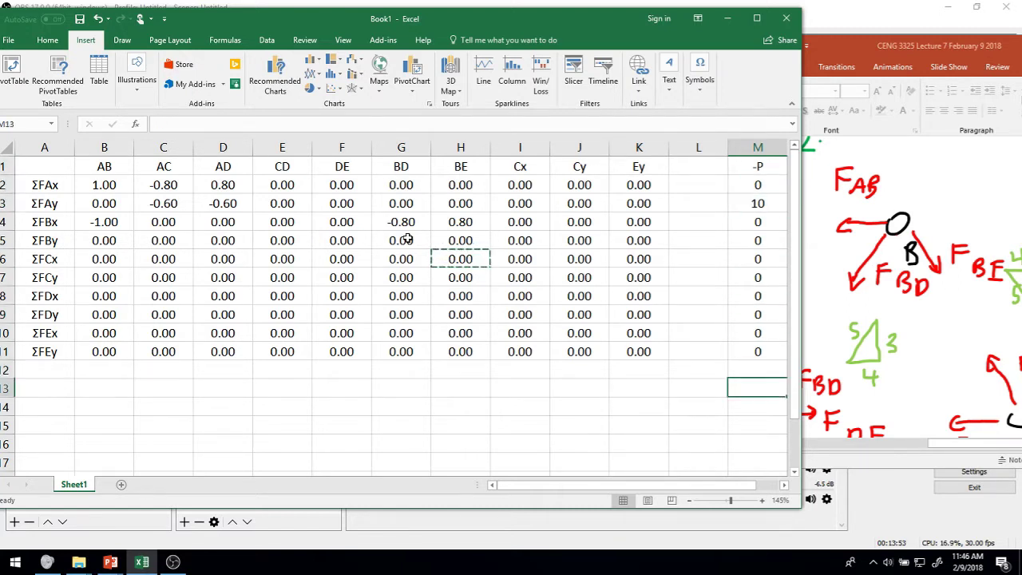
key(Up)
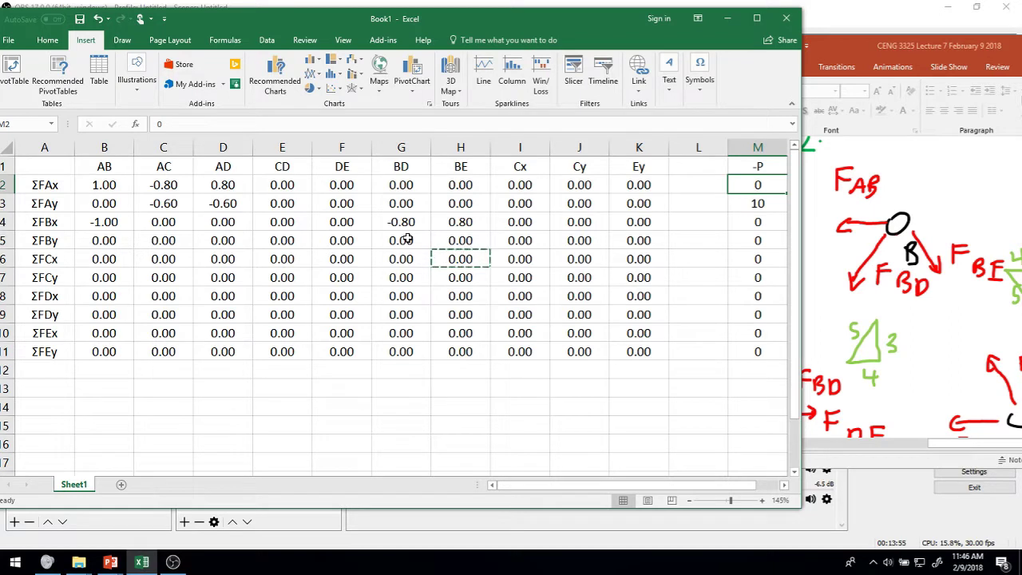
key(Down)
key(Down)
key(Left)
key(Left)
key(Left)
key(Left)
key(Left)
key(Left)
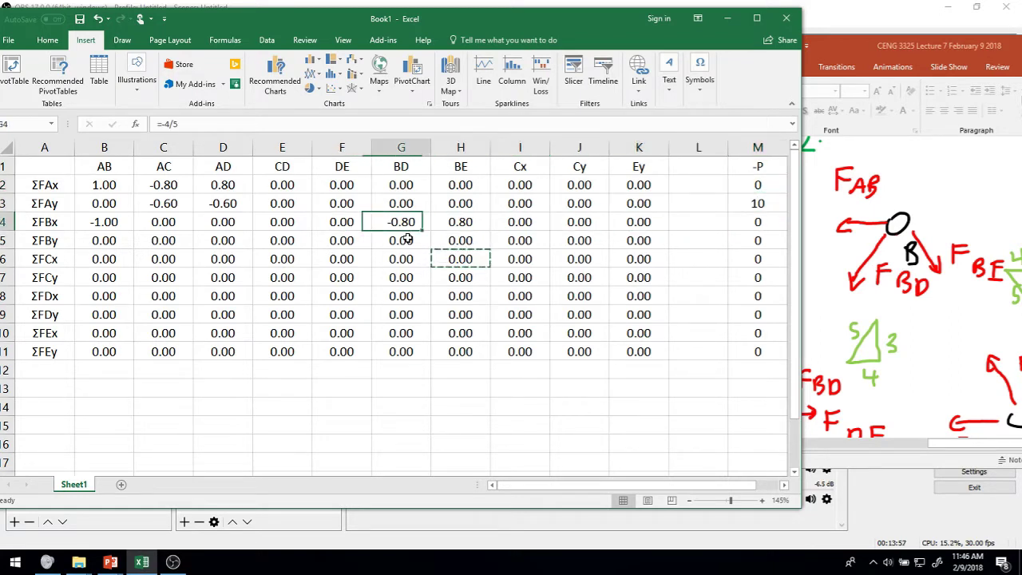
key(Right)
key(Right)
key(Right)
key(Left)
key(Left)
key(Left)
key(Left)
key(Left)
key(Left)
key(Left)
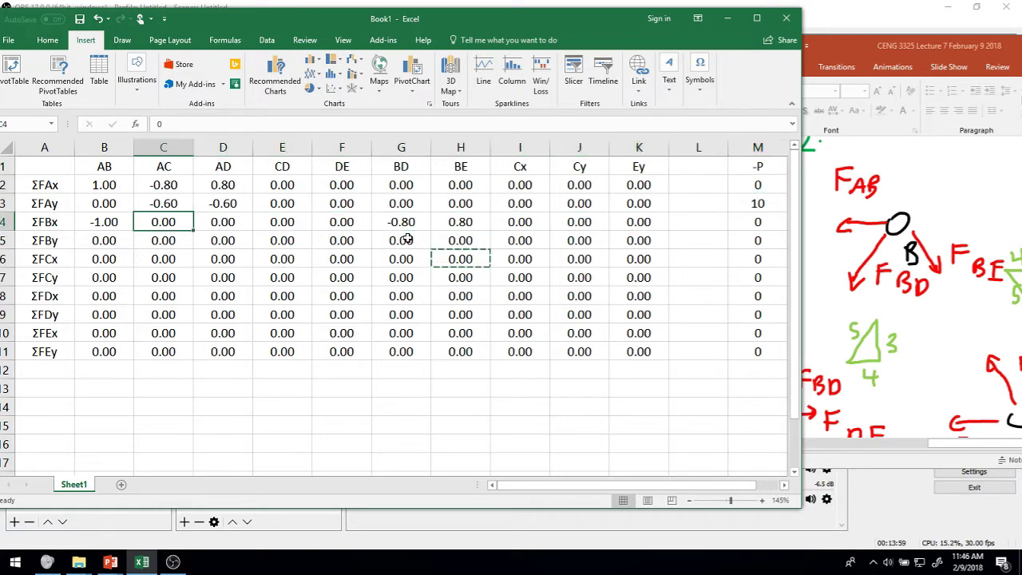
key(Left)
key(Down)
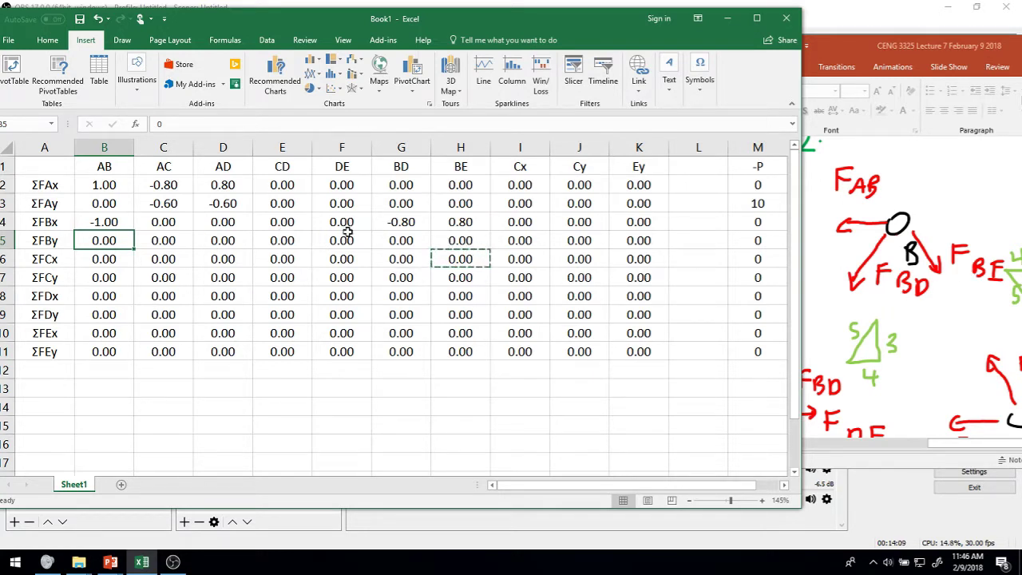
Enter -3/5 in G5 for BD in ΣFBy and begin =-3/5 in H5 for BE
click(407, 224)
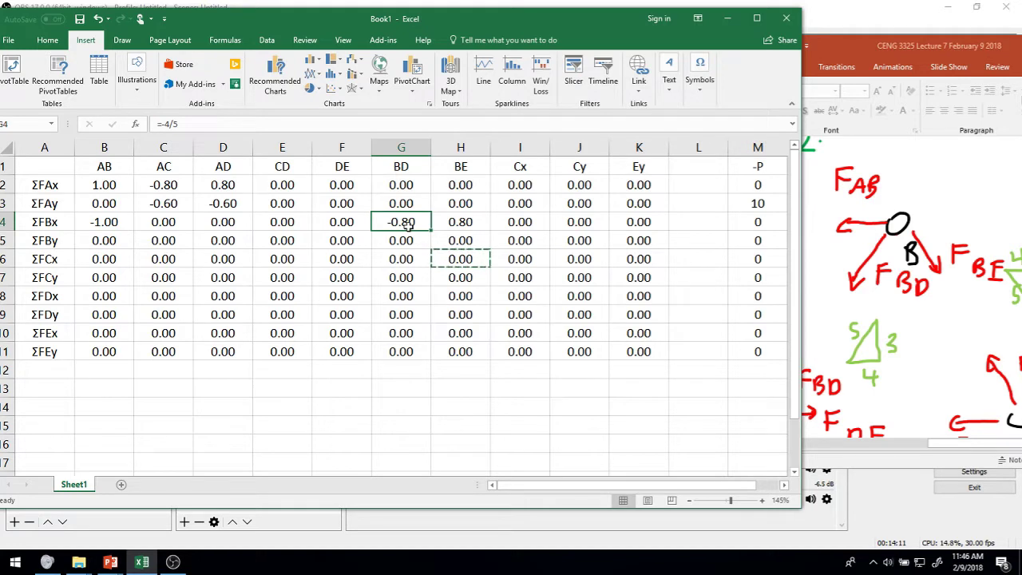
key(Down)
key(Down)
key(Up)
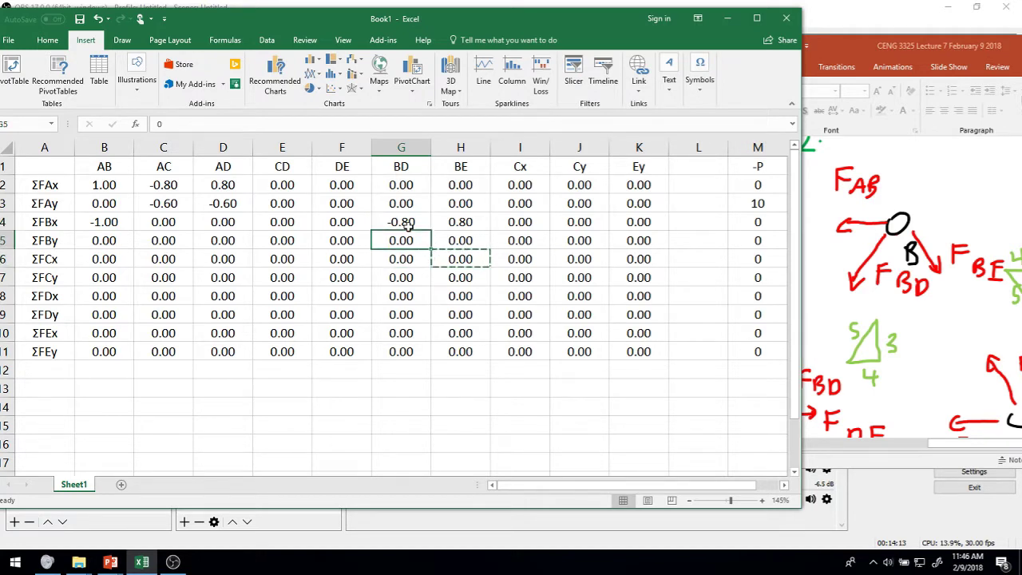
text(-)
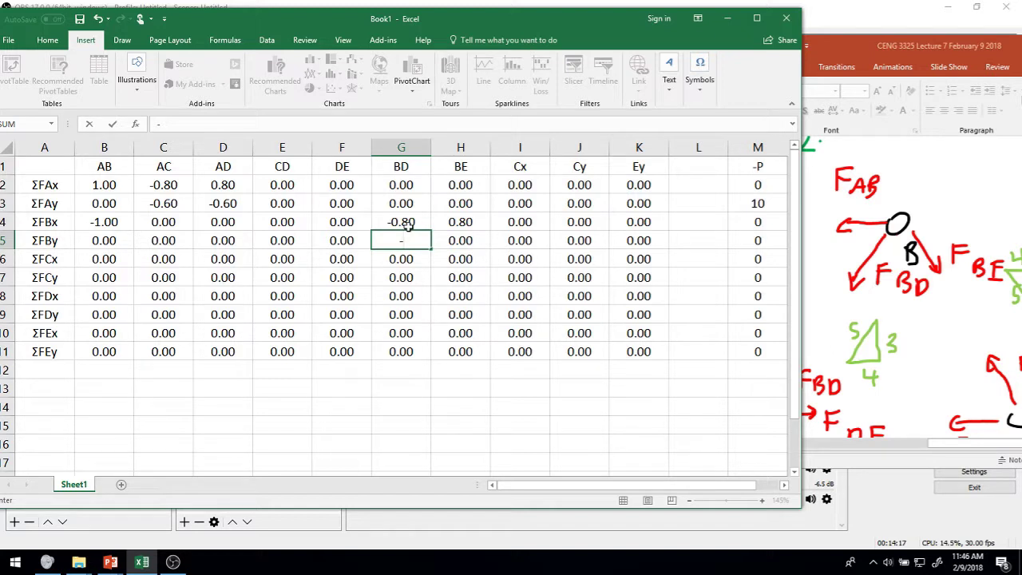
text(5)
key(Return)
key(Up)
key(Right)
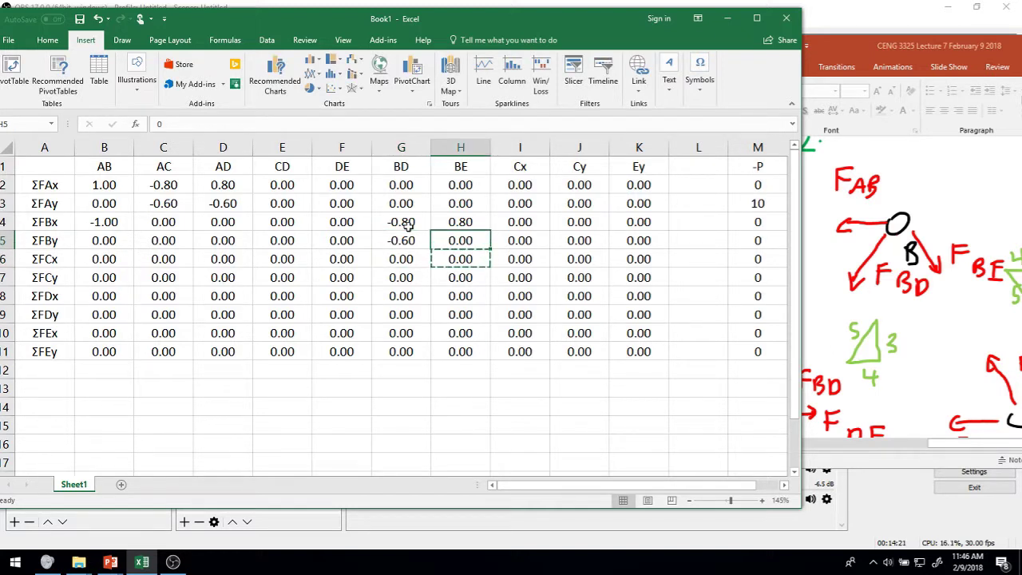
text(=)
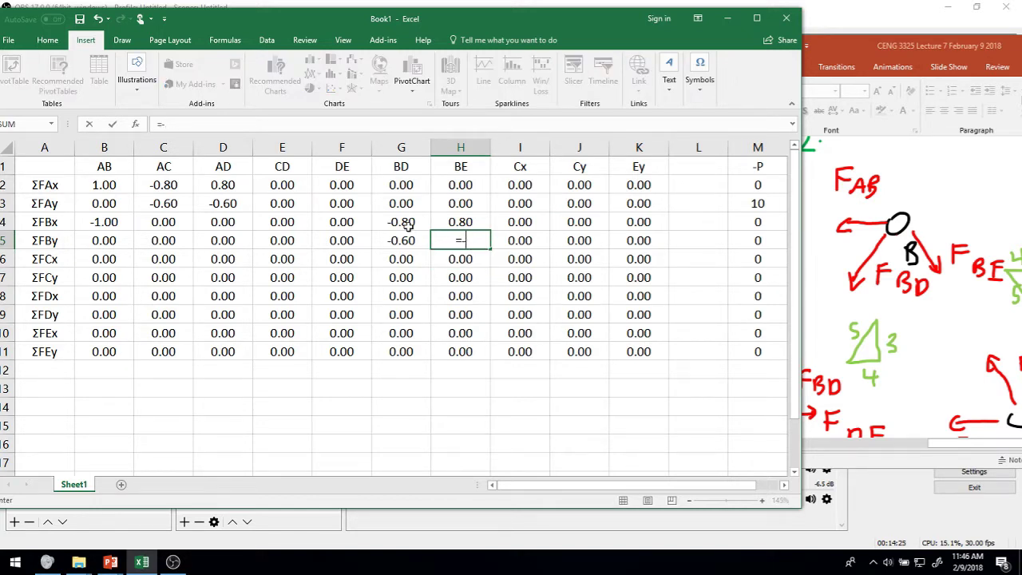
text(-)
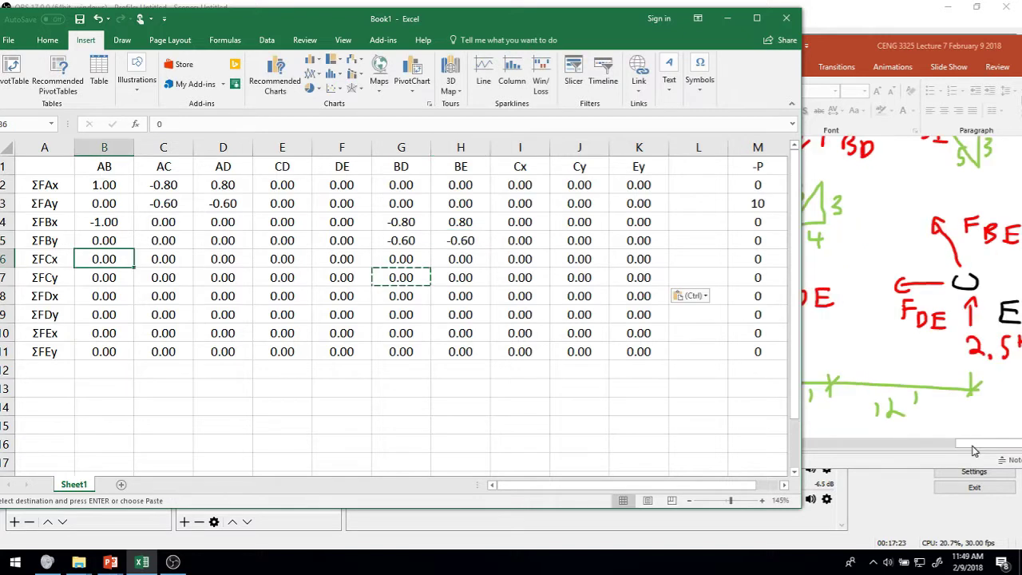
Scroll the PowerPoint slide left to show joint C's free-body diagram
click(968, 451)
drag(969, 451, 769, 468)
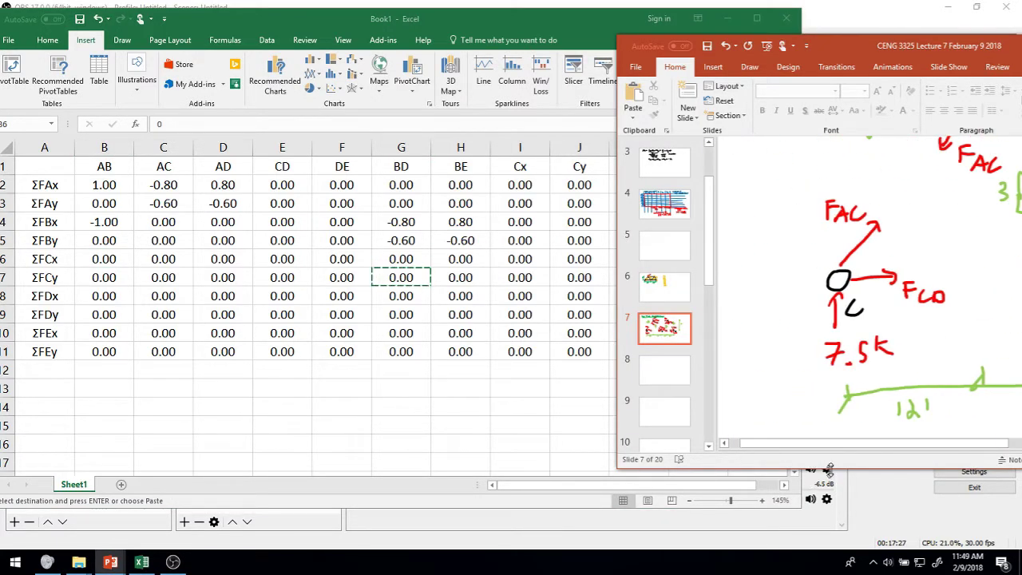
click(462, 55)
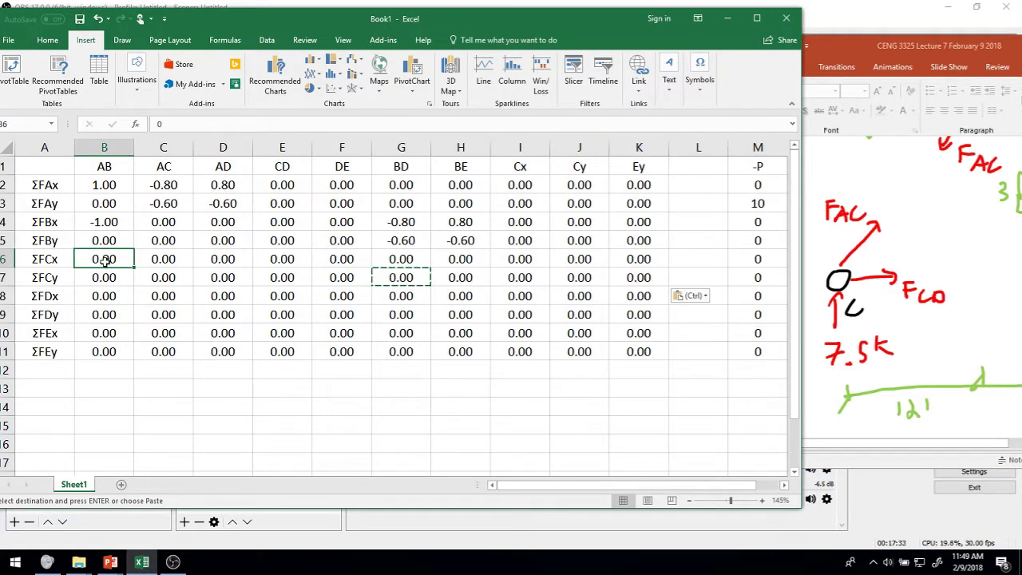
Enter =4/5 as the AC coefficient and 1 as the CD coefficient in ΣFCx
key(Right)
key(Left)
key(Left)
key(Right)
key(Right)
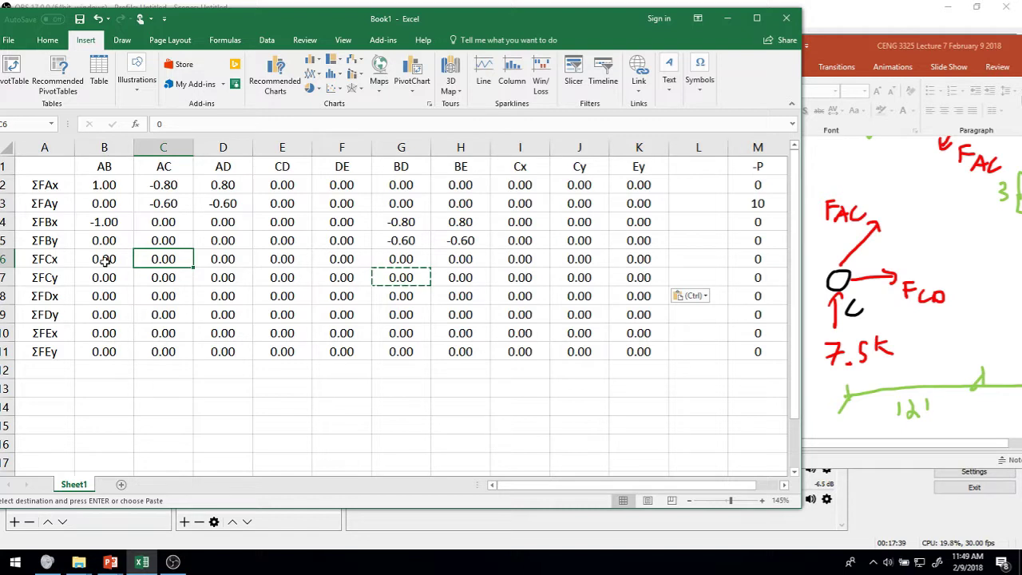
text(=)
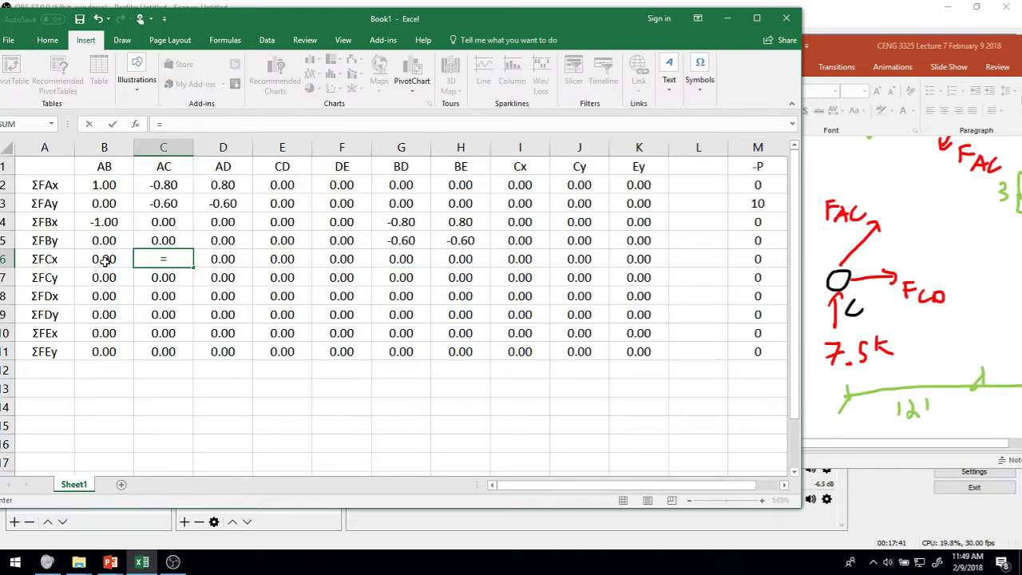
text(4/5)
key(ctrl+Return)
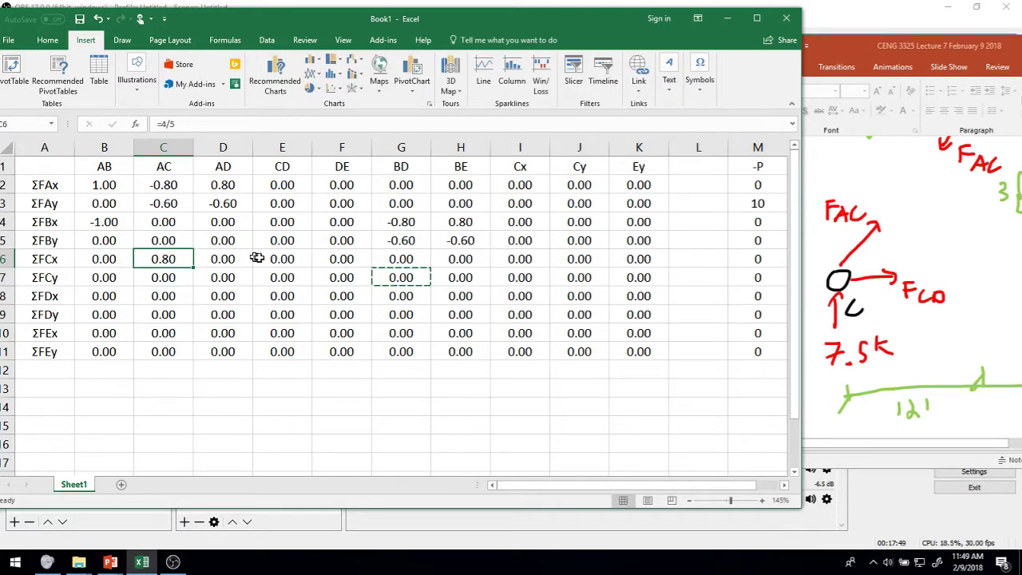
click(288, 258)
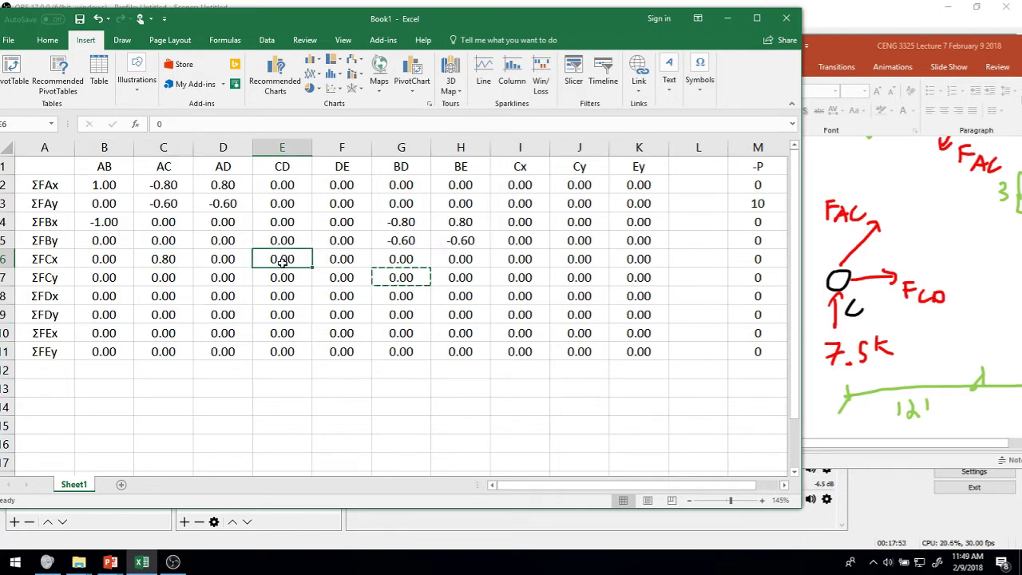
text(1)
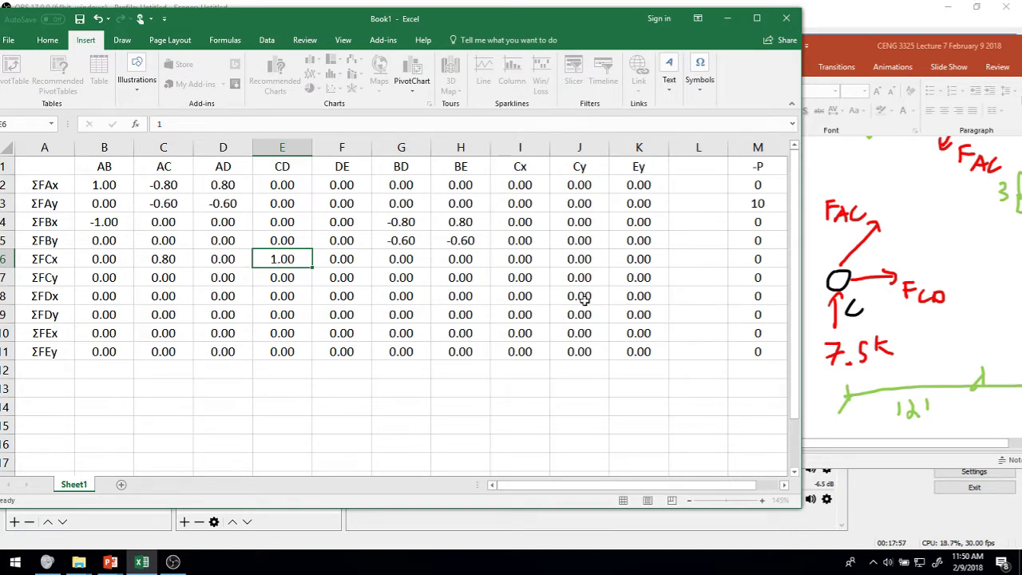
key(Return)
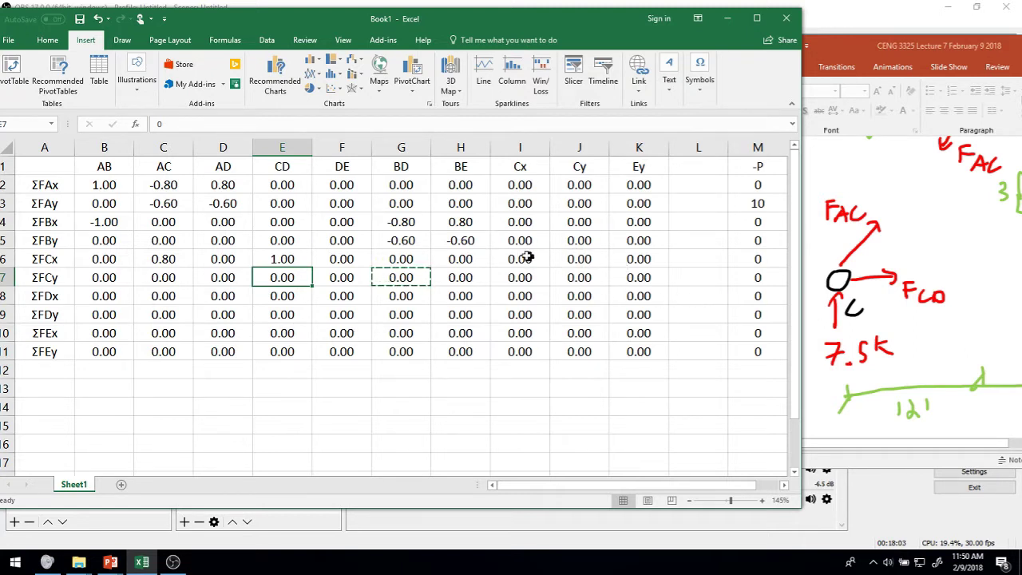
Enter 1 under Cx after checking joint C's slide diagram, then recheck the row
click(588, 258)
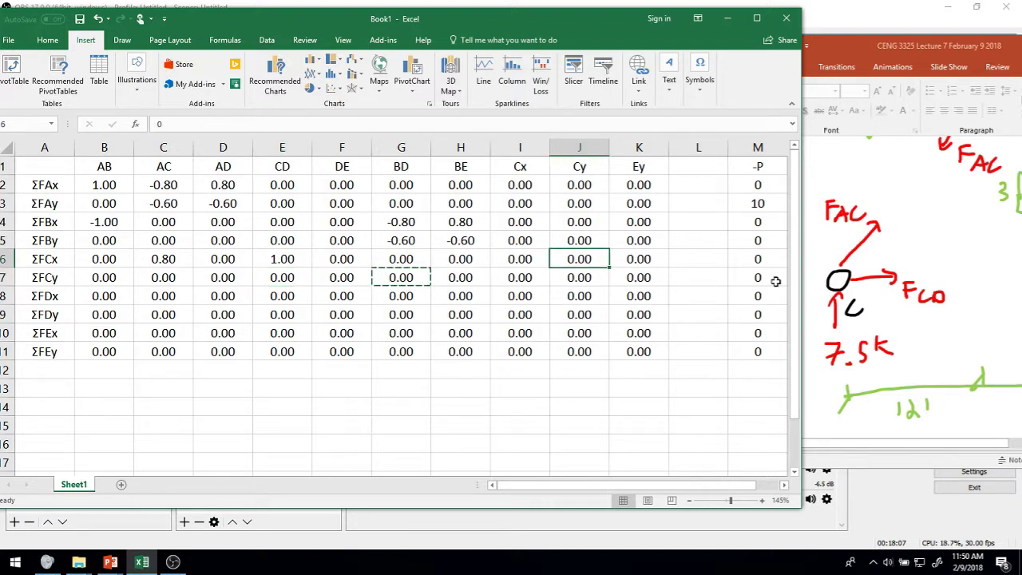
click(532, 260)
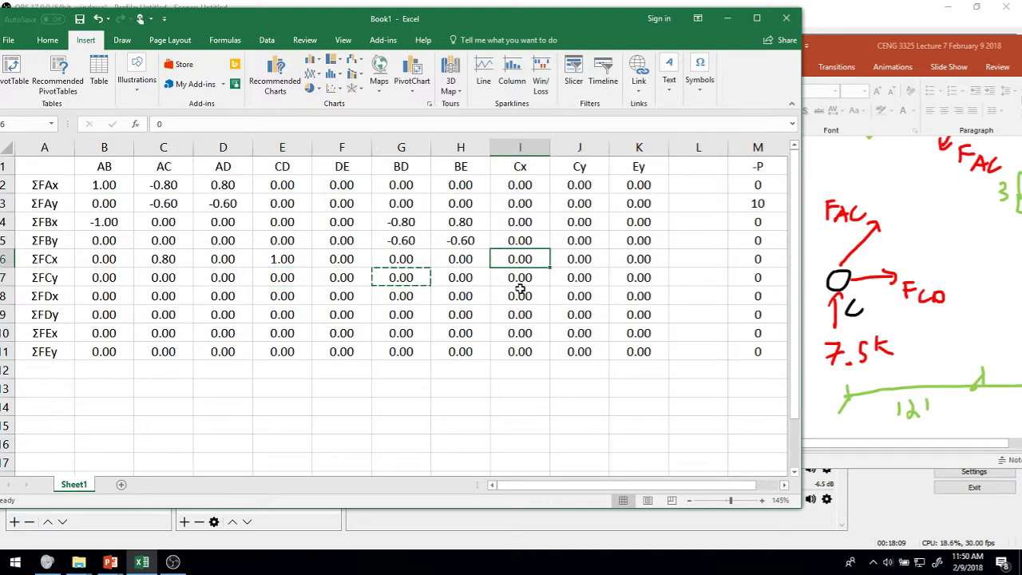
text(1)
click(880, 272)
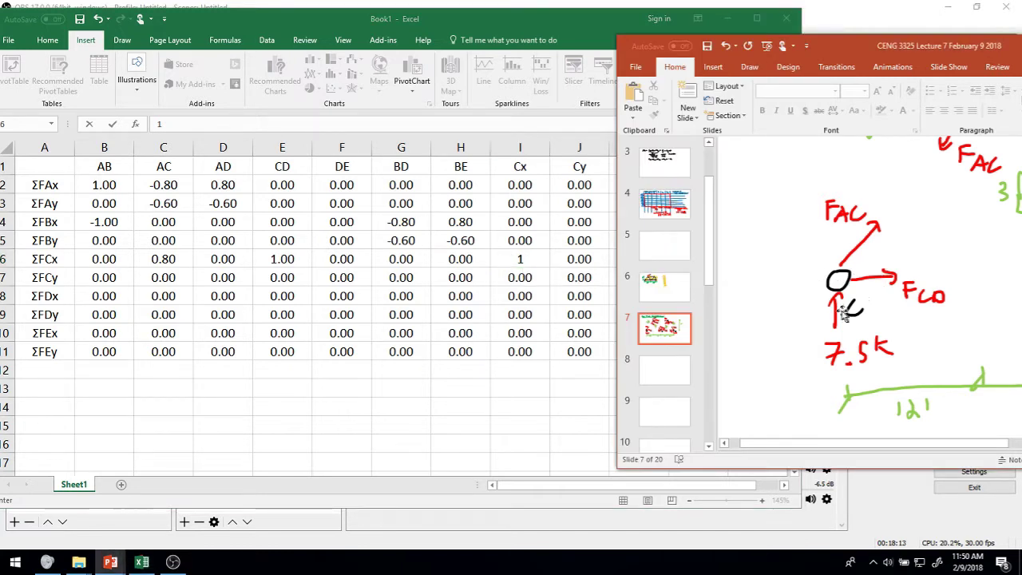
click(533, 257)
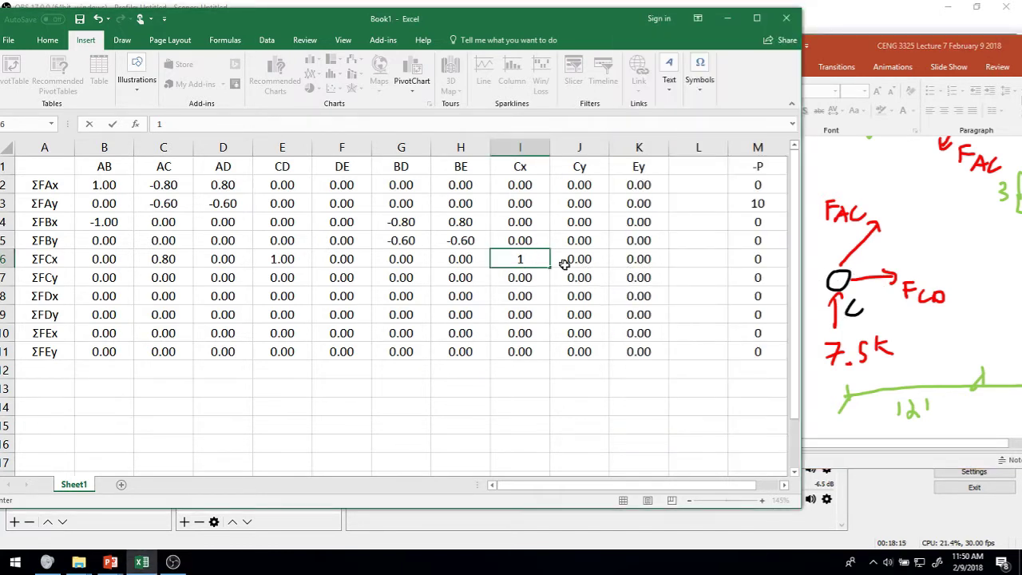
key(Return)
click(527, 264)
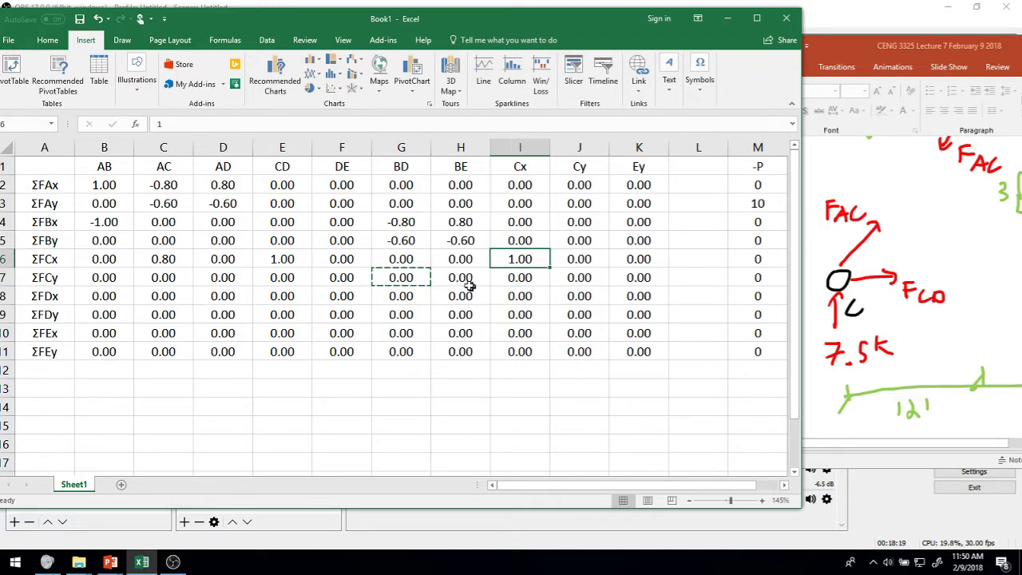
click(308, 265)
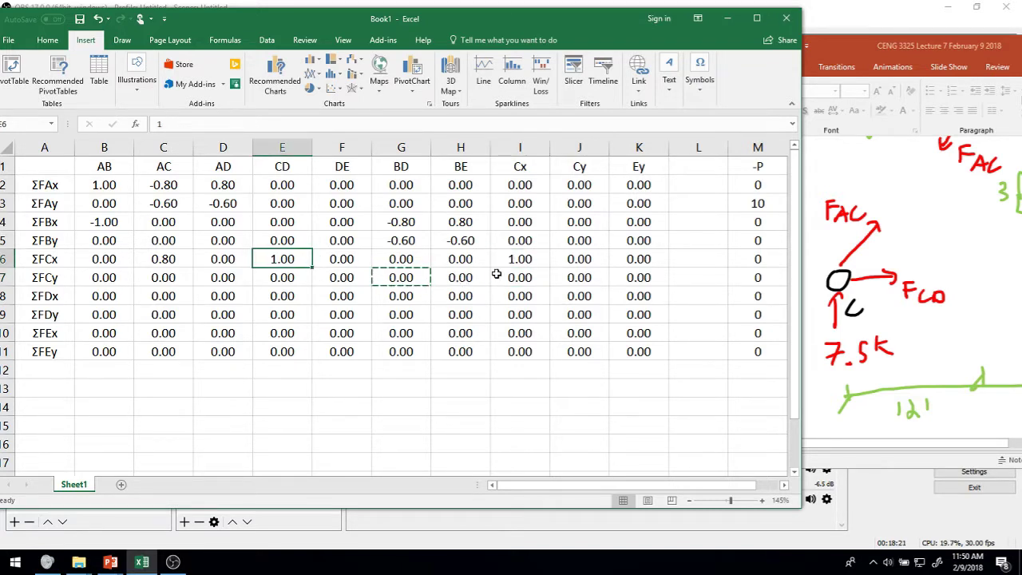
click(103, 280)
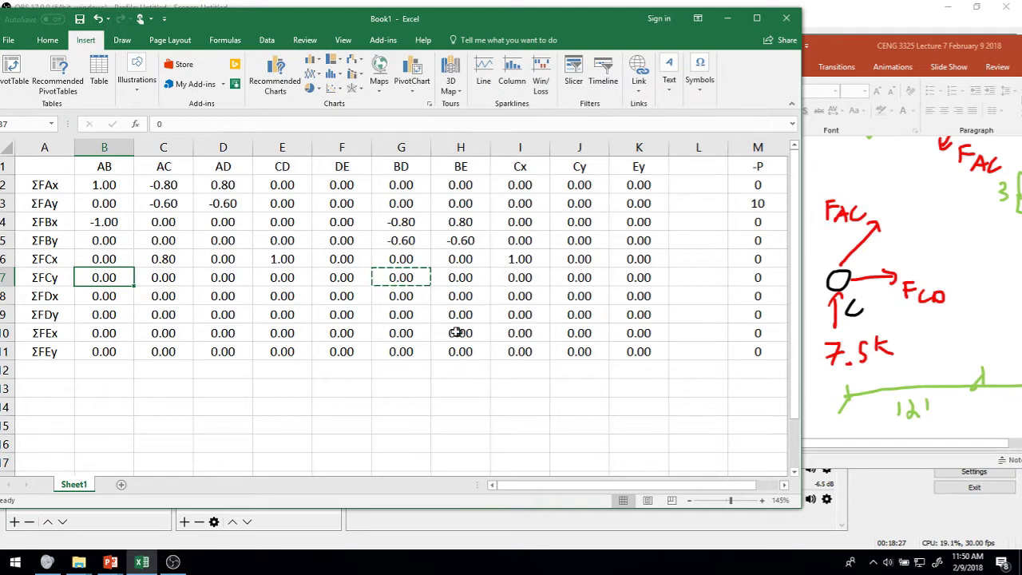
Enter =3/5 (0.60) as the AC coefficient in the ΣFCy row
click(223, 260)
click(305, 262)
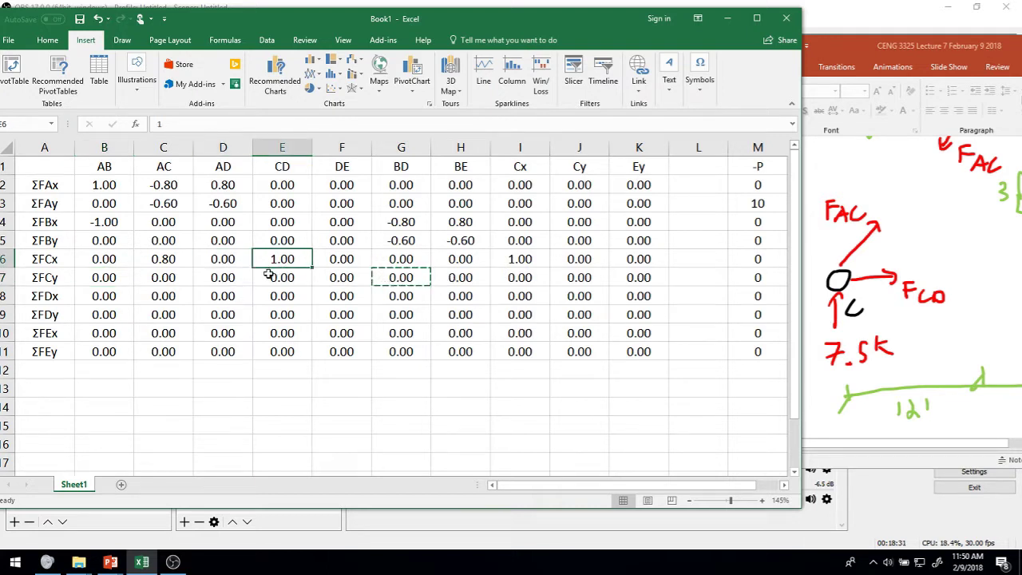
click(236, 276)
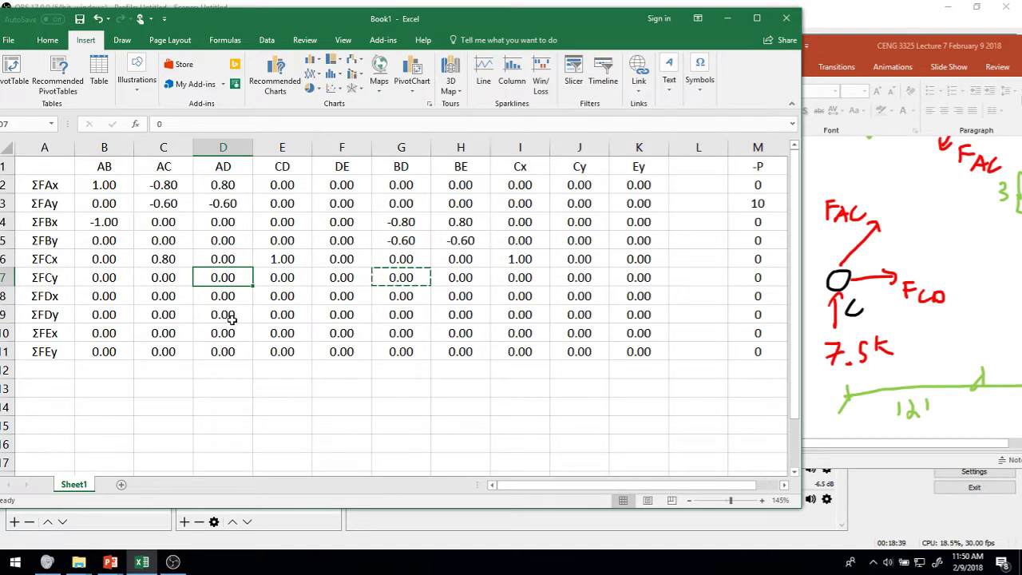
key(Left)
text(=)
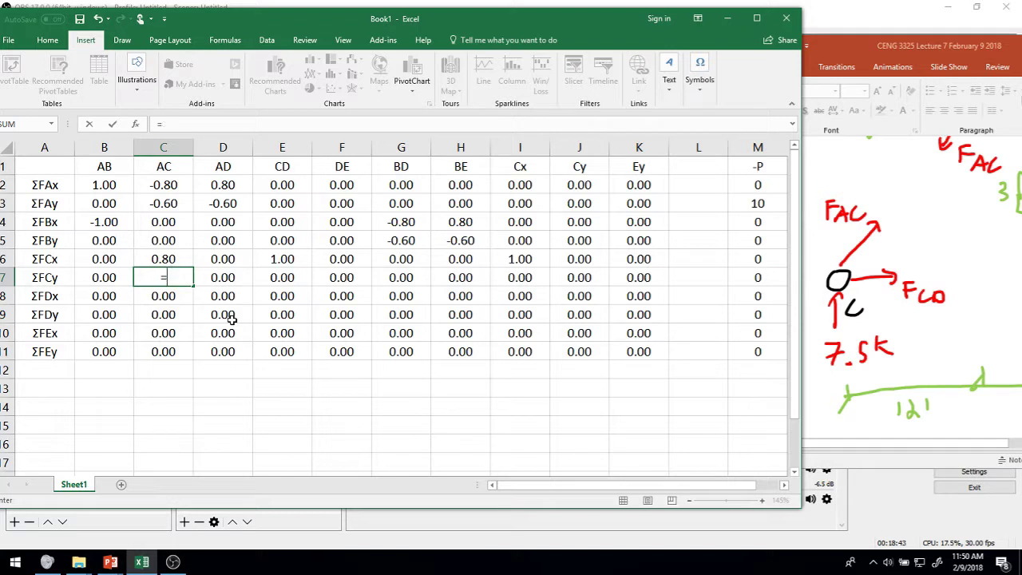
text(3/5)
key(Return)
Replace the Cy entry of ΣFCy with 1
key(Up)
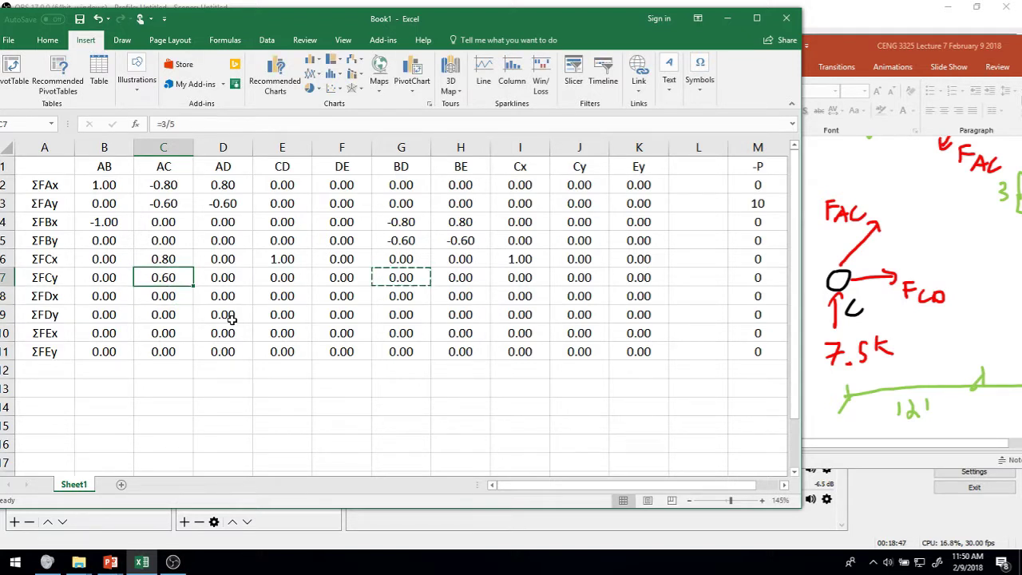
key(Right)
key(Right)
key(Right)
key(Right)
key(Right)
key(Right)
key(Right)
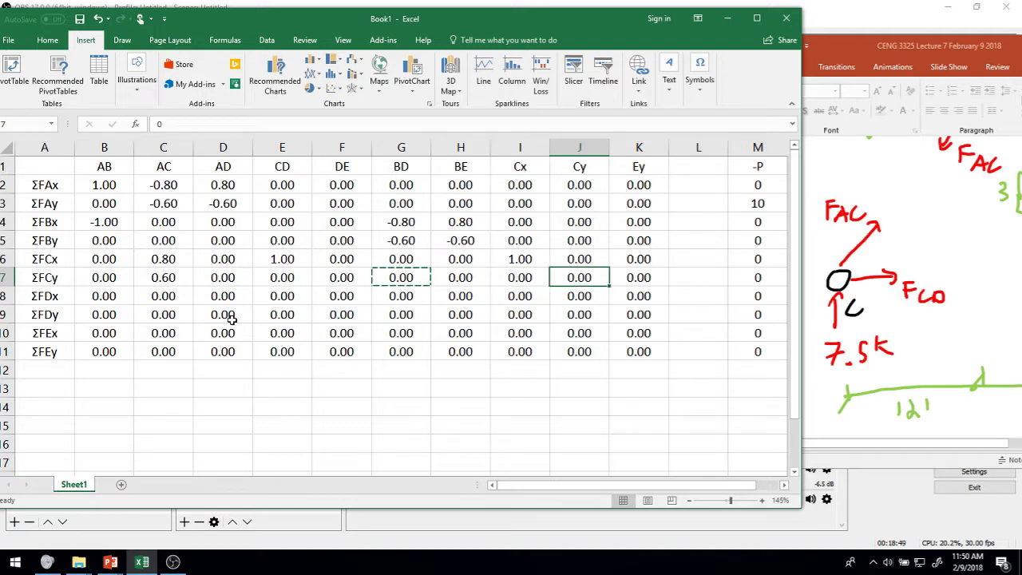
key(BackSpace)
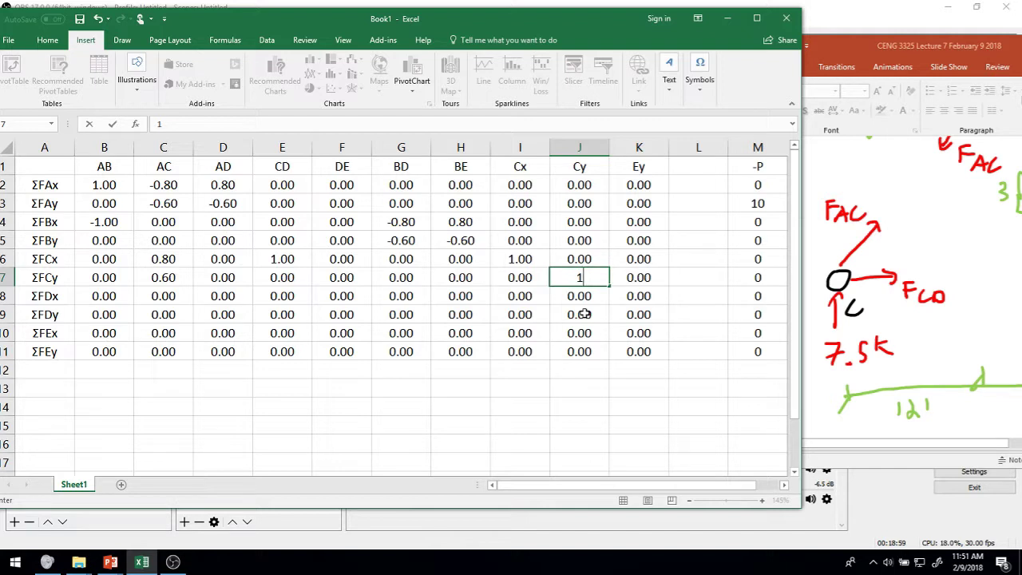
text(1)
key(ctrl+Return)
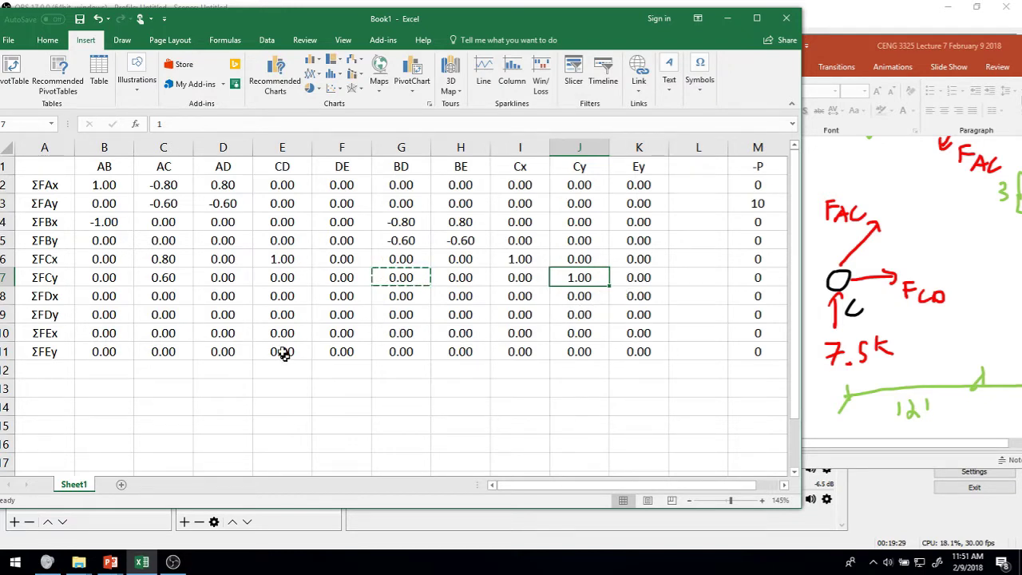
click(138, 301)
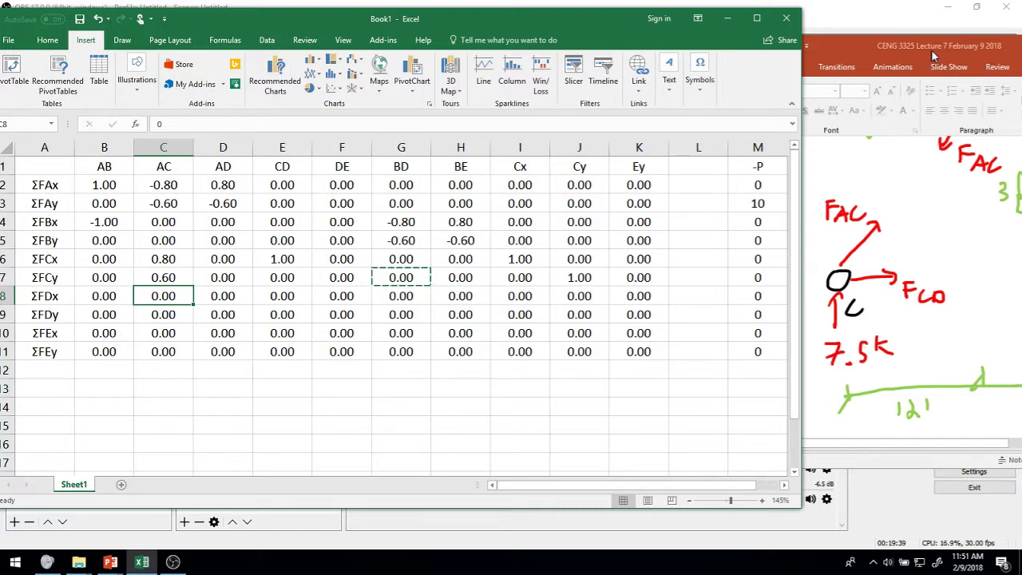
click(929, 406)
Show joint D's diagram (FAD, FBD, FCD, FDE) on slide 7, then return to Excel
drag(897, 448, 962, 449)
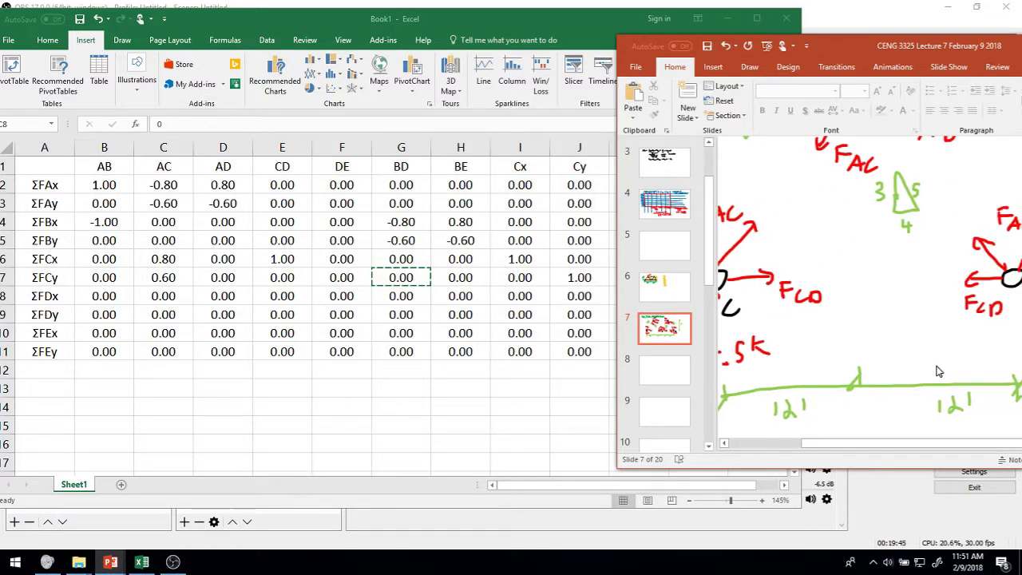
key(Page_Down)
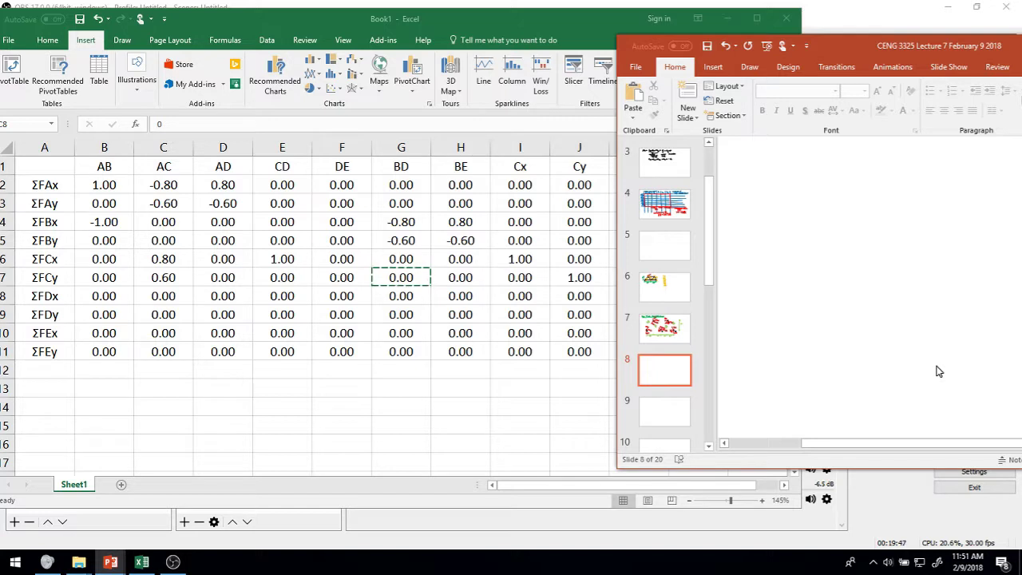
key(Page_Up)
key(Page_Up)
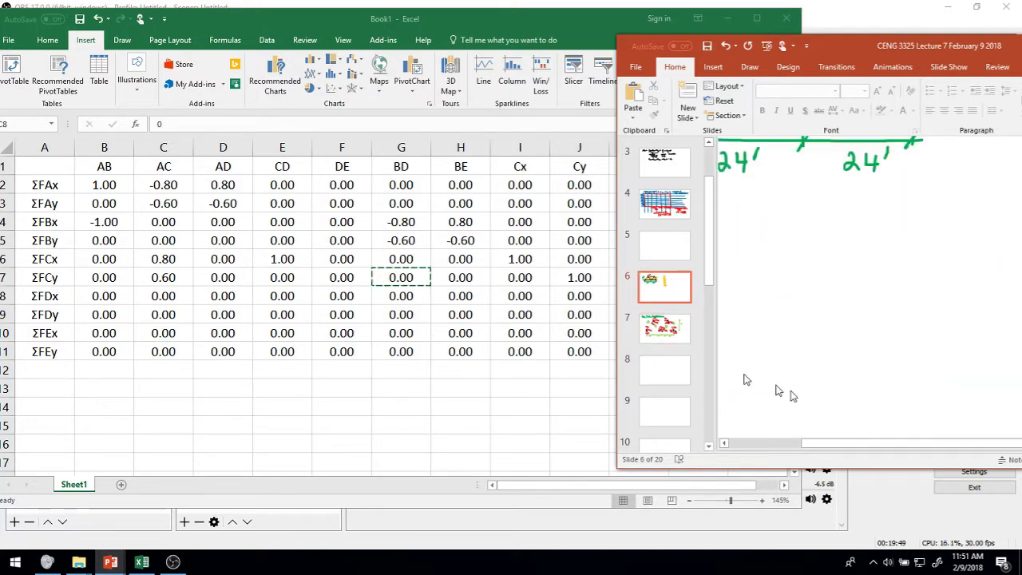
click(650, 239)
click(651, 321)
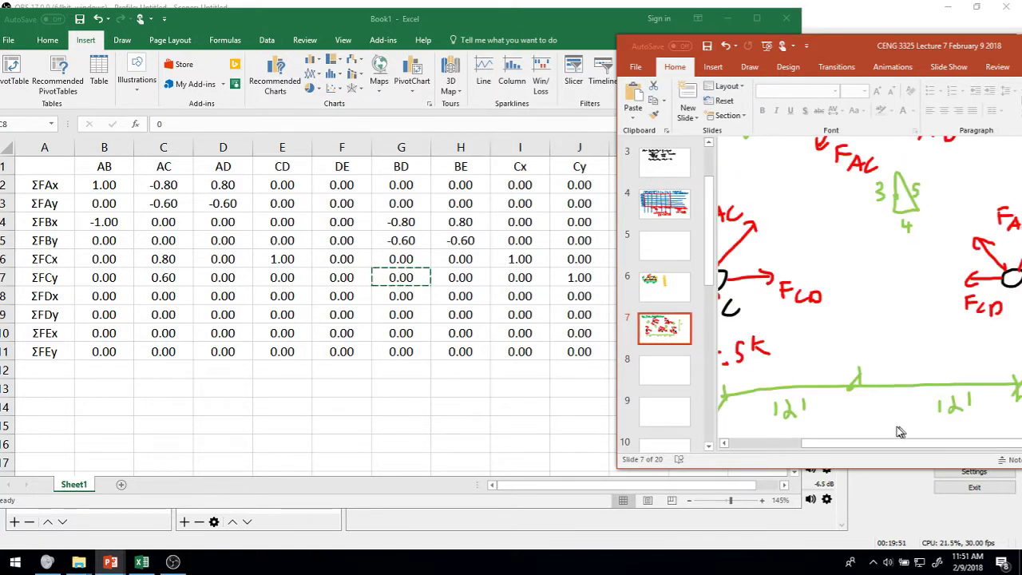
drag(906, 447, 967, 451)
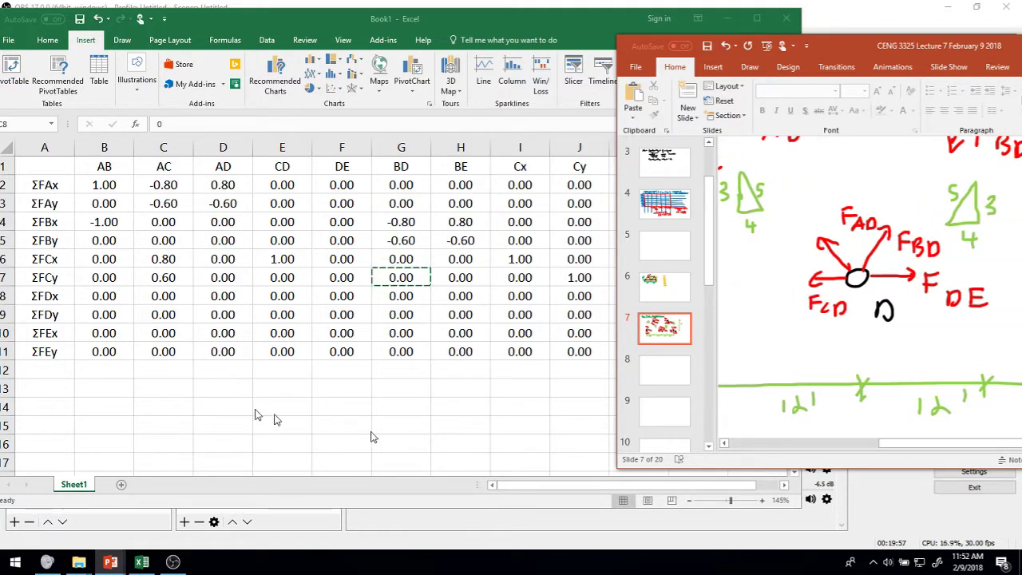
click(102, 287)
click(108, 292)
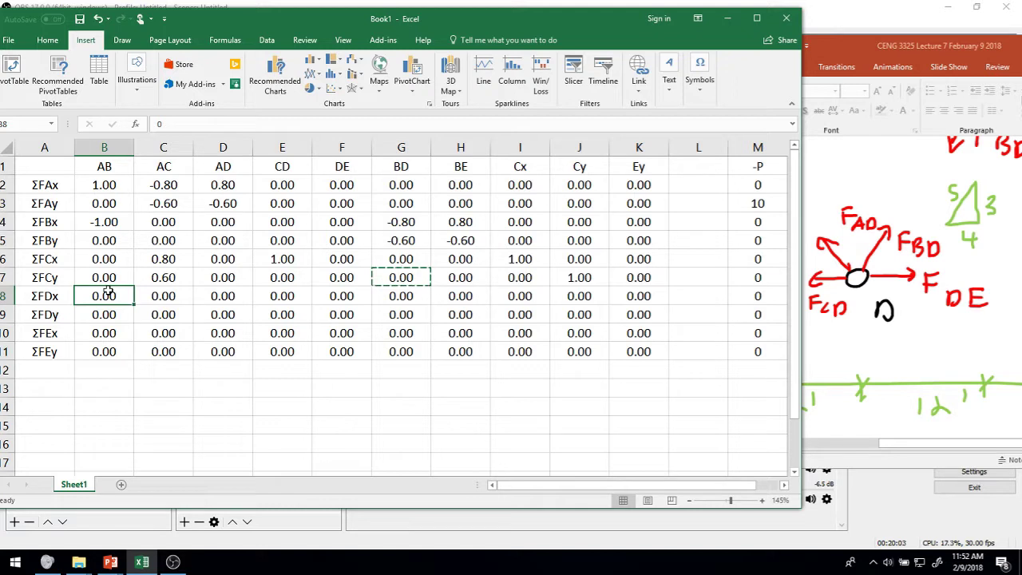
Enter -1 under CD and 1 under DE in the ΣFDx row
key(Right)
key(Right)
key(Right)
key(Right)
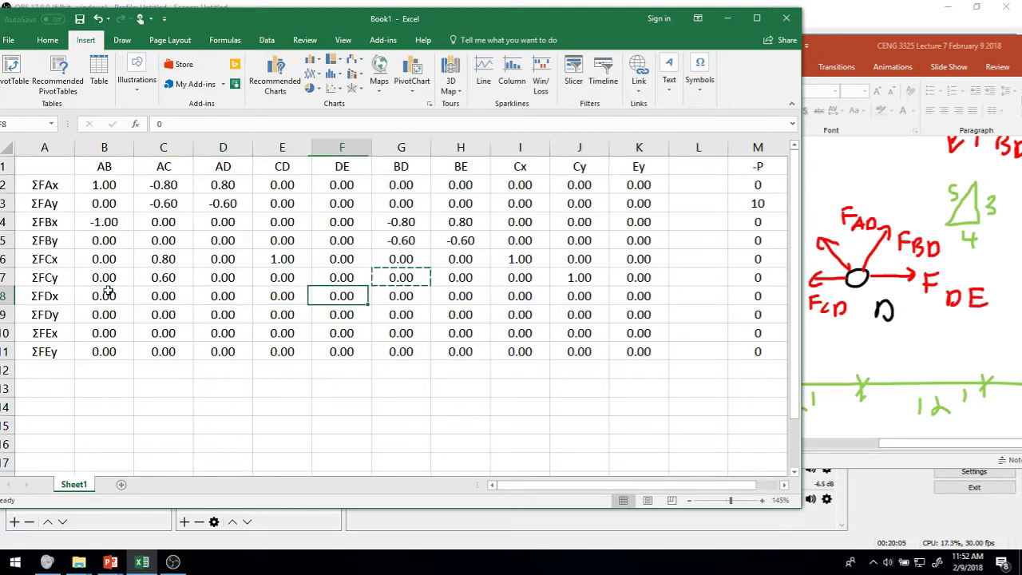
key(Left)
key(Right)
text(-)
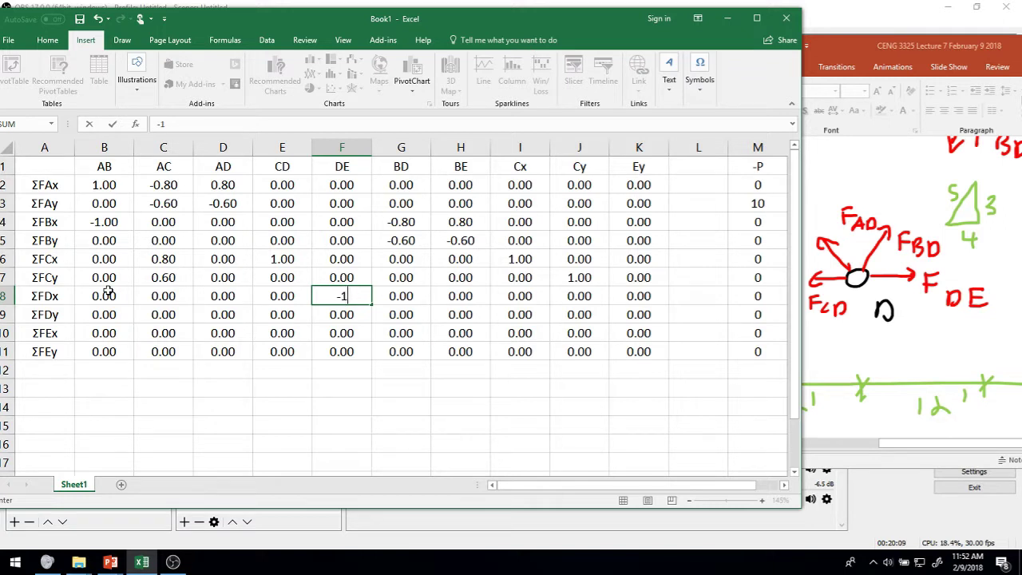
key(Return)
key(Up)
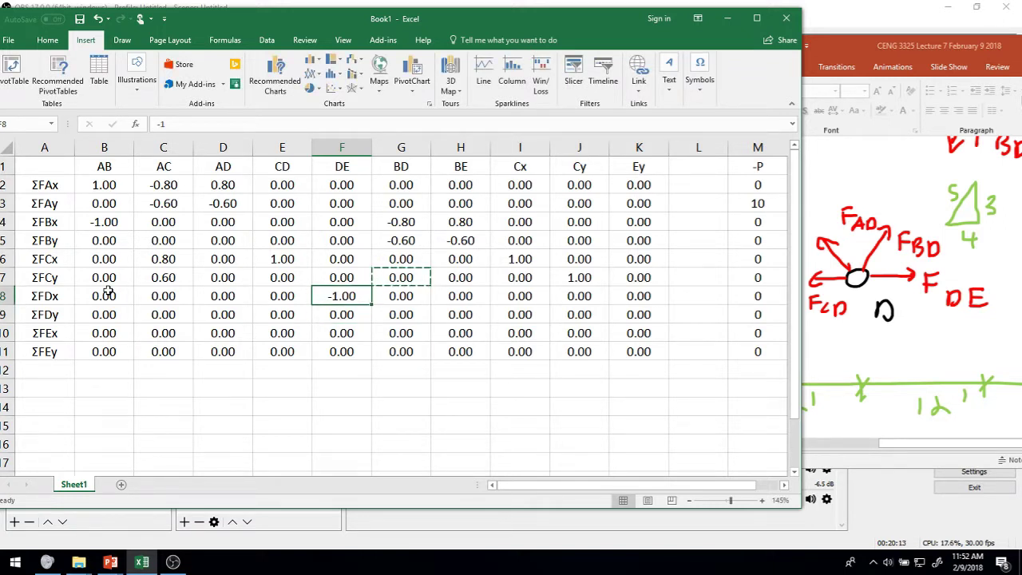
key(Left)
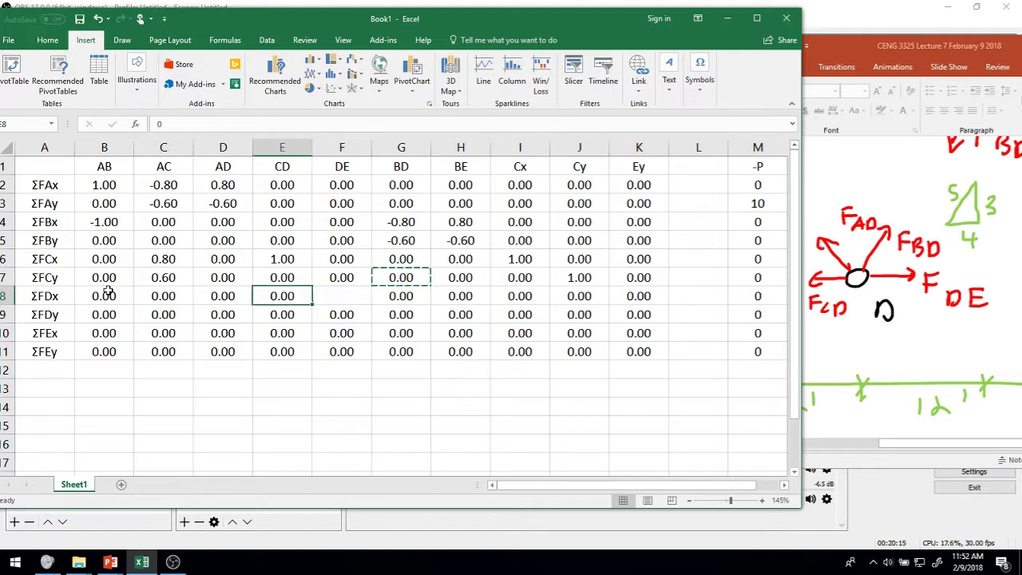
text(-)
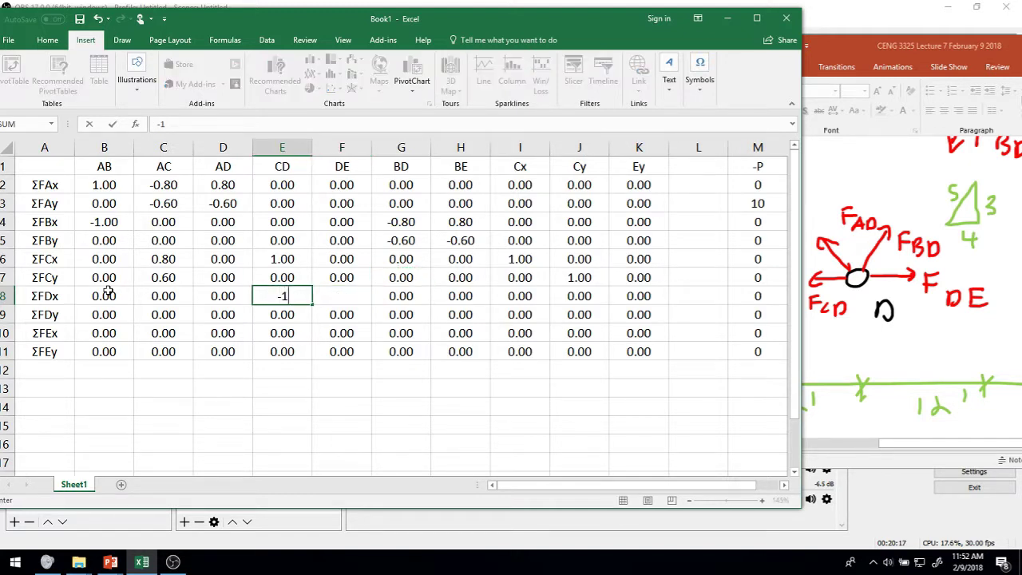
text(1)
key(Tab)
text(1)
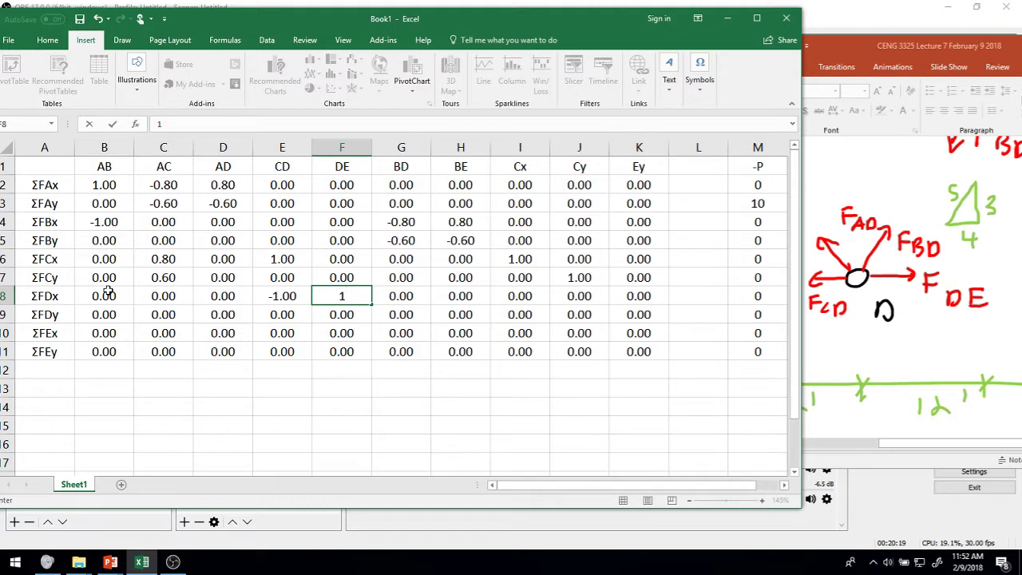
key(Return)
key(Up)
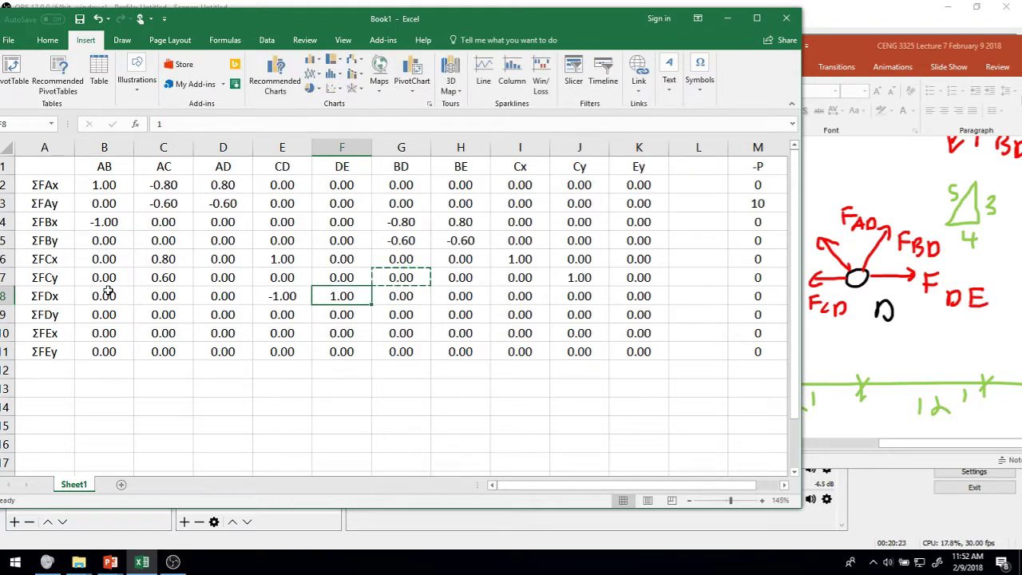
Enter =-4/5 under AD and 4/5 under BD in ΣFDx
key(Left)
key(Left)
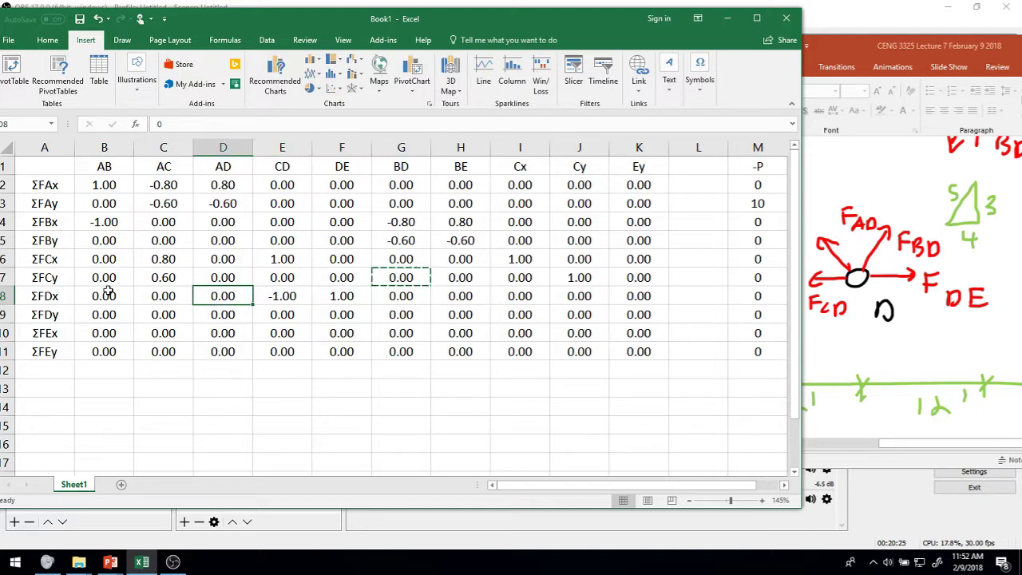
text(=)
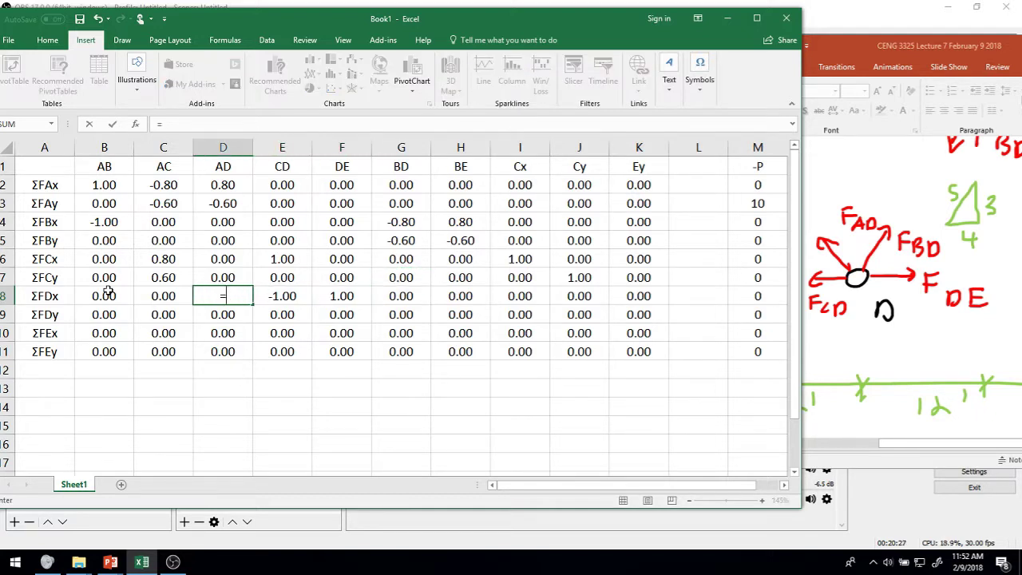
text(-4/5)
key(Return)
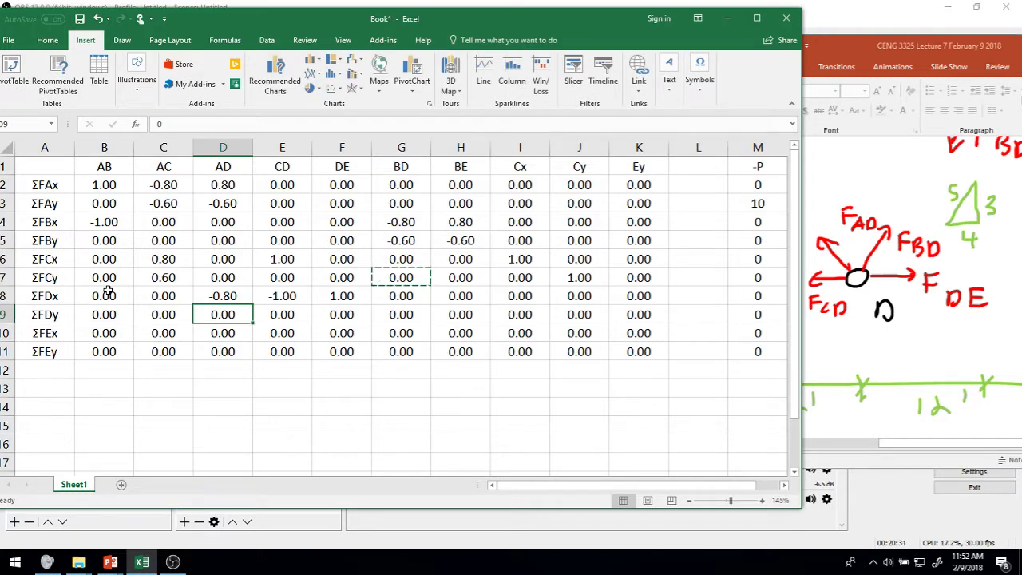
key(Up)
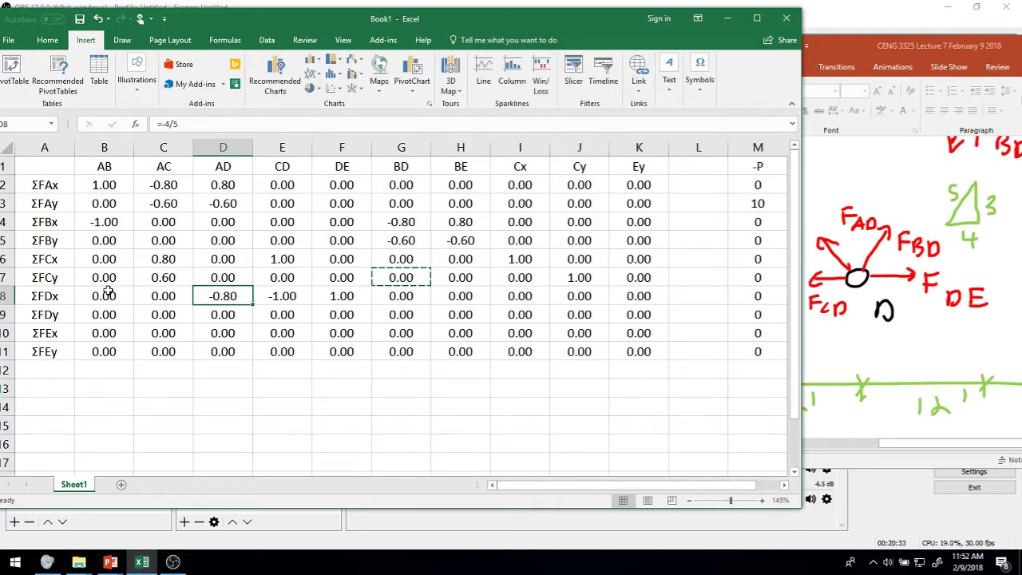
key(Right)
key(Right)
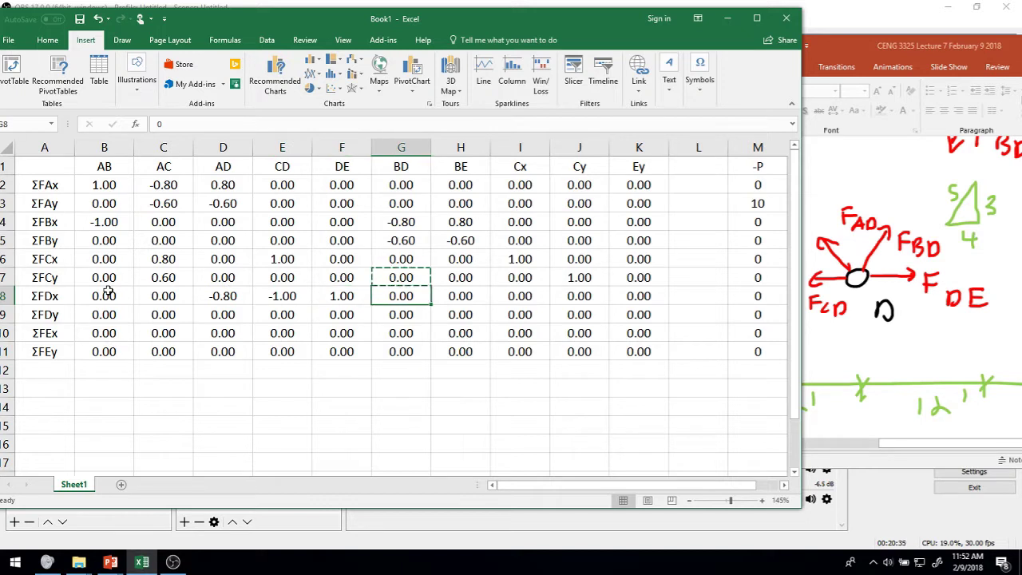
text(=4/5)
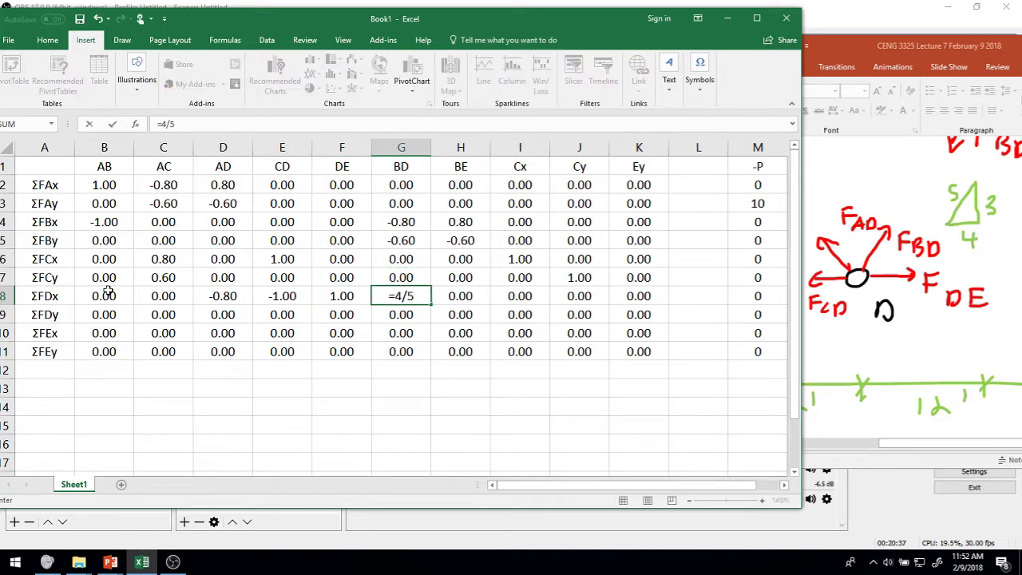
key(Return)
key(Up)
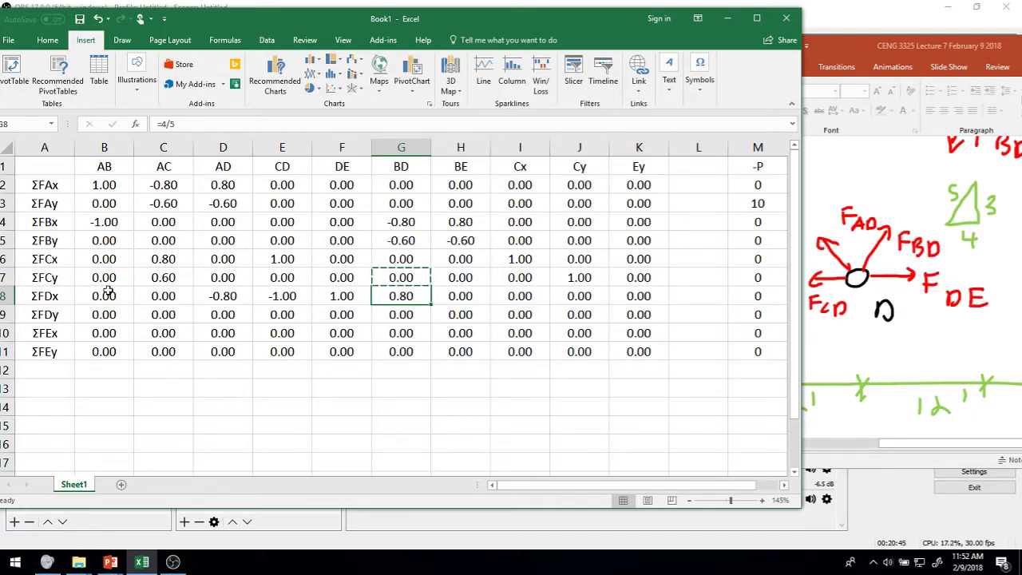
Review each ΣFDx coefficient, then move to the start of the ΣFDy row
key(Left)
key(Right)
key(Right)
key(Right)
key(Right)
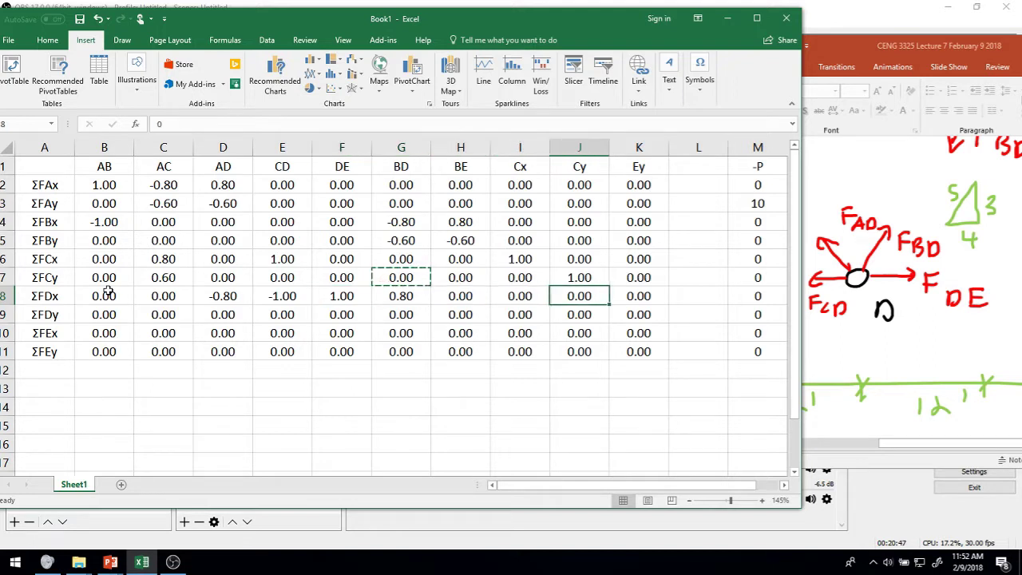
key(Right)
key(Left)
key(Left)
key(Left)
key(Left)
key(Left)
key(Left)
key(Left)
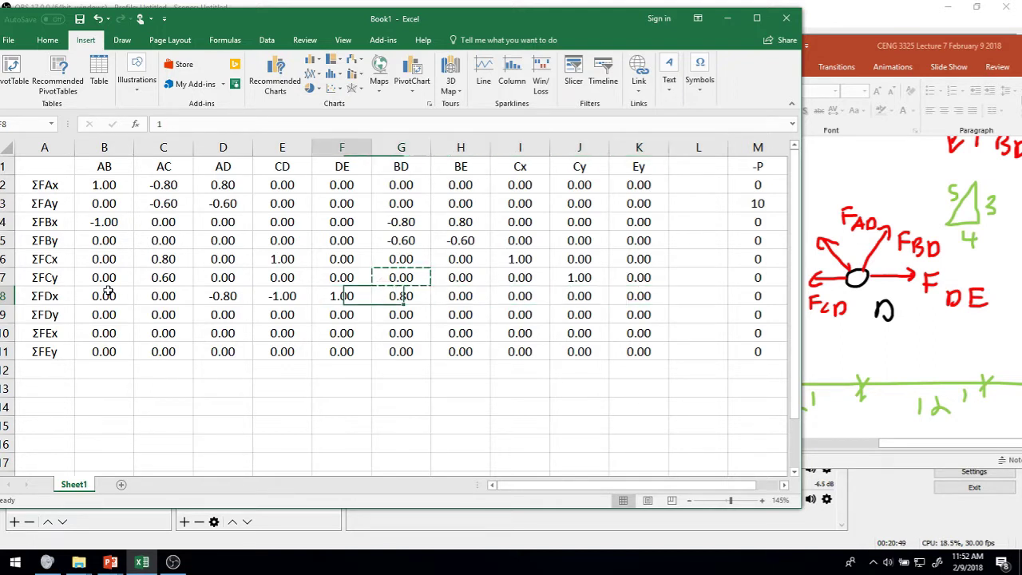
key(Left)
key(Left)
key(Right)
key(Right)
key(Right)
key(Right)
key(Right)
key(Right)
key(Right)
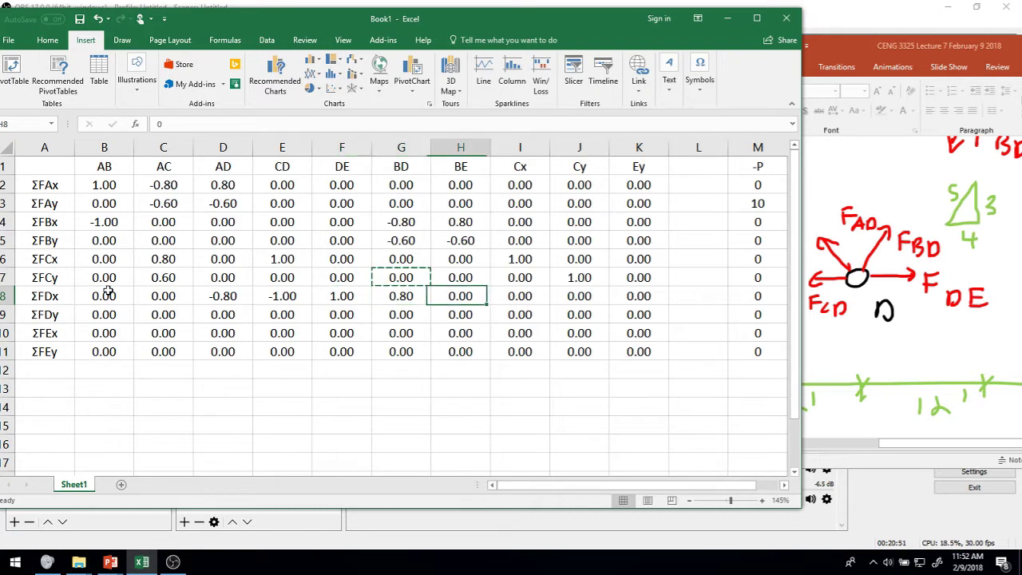
key(Left)
key(Left)
key(Left)
key(Left)
key(Right)
key(Right)
key(Right)
key(Right)
key(Right)
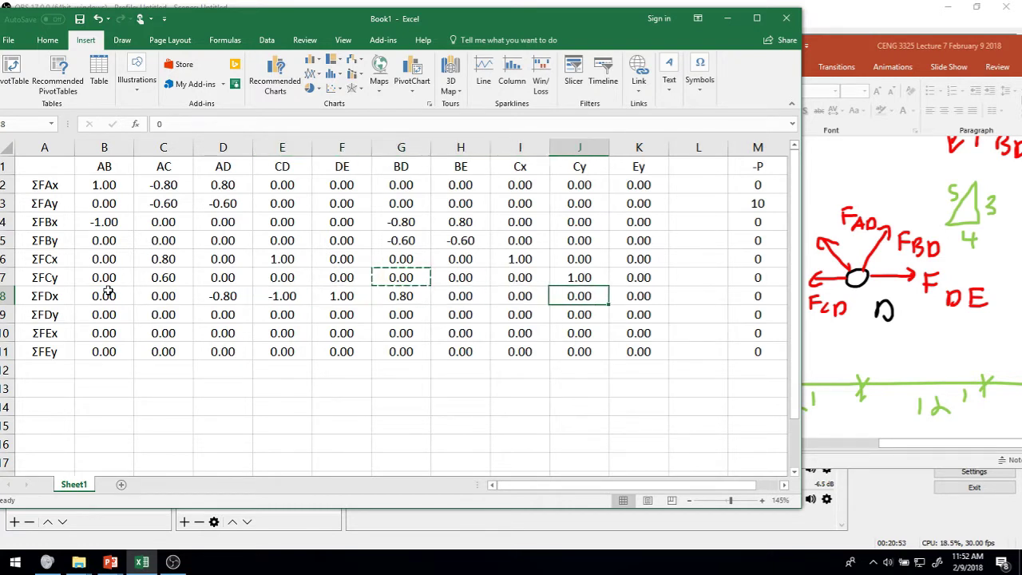
key(Left)
key(Right)
key(Right)
key(Right)
key(Right)
key(Right)
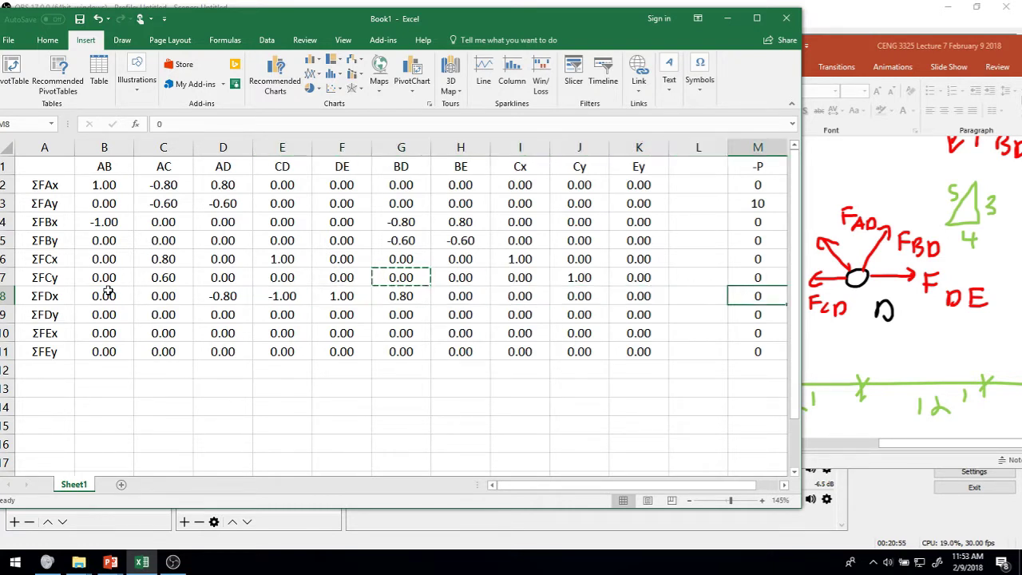
key(Left)
key(Left)
key(Left)
key(Left)
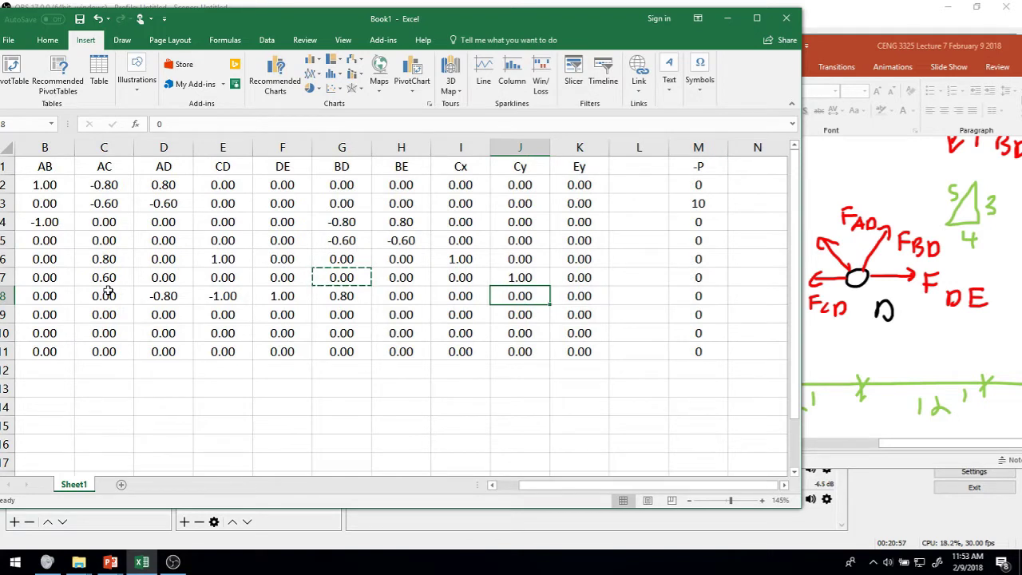
key(Left)
key(Left)
key(Left)
key(Left)
key(Left)
key(Left)
key(Left)
key(Left)
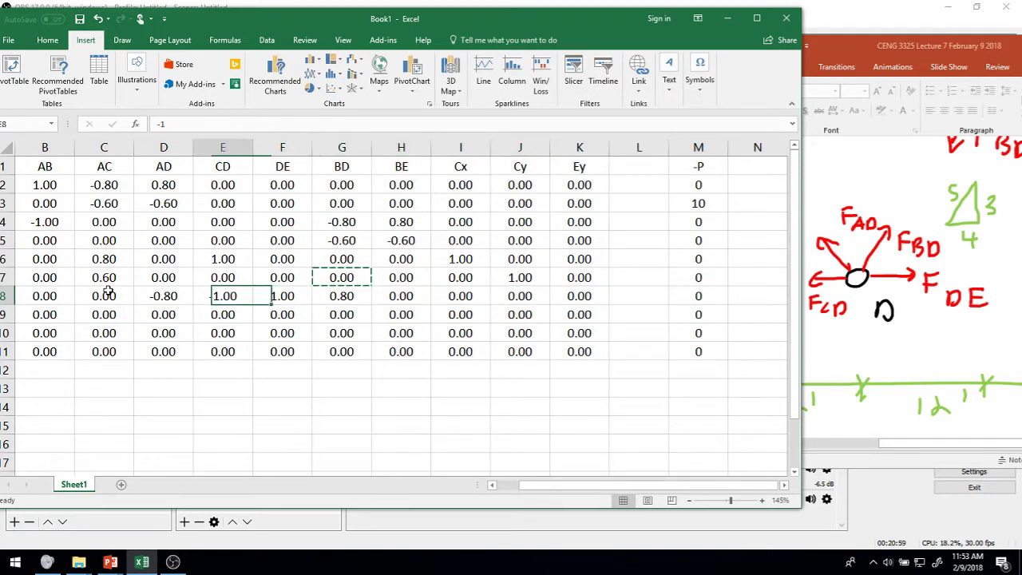
key(Right)
key(Right)
key(Right)
key(Right)
key(Right)
key(Right)
key(Right)
key(Right)
key(Right)
key(Right)
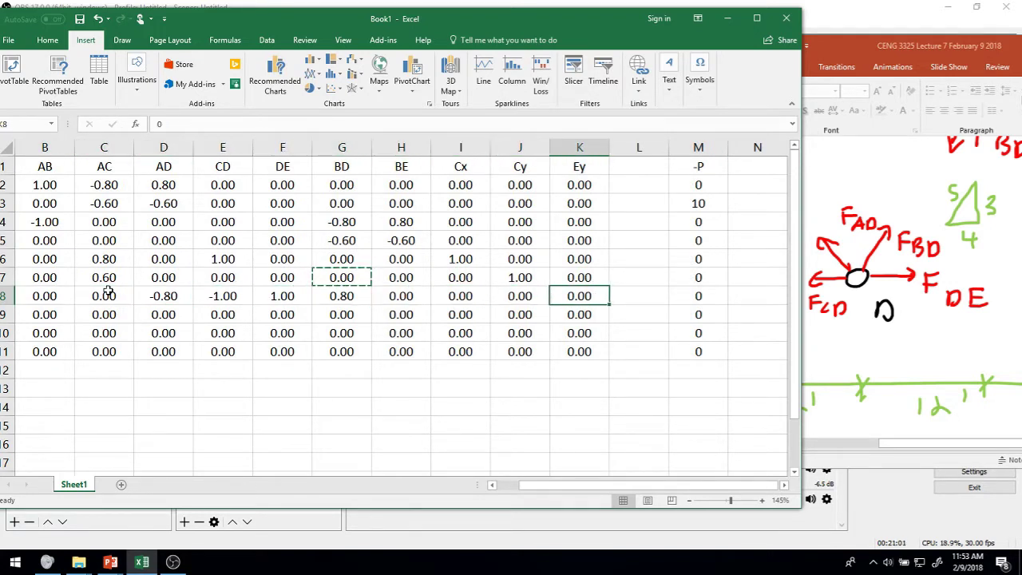
key(Left)
key(Left)
key(Left)
key(Left)
key(Left)
key(Left)
key(Left)
key(Left)
key(Left)
key(Left)
key(Left)
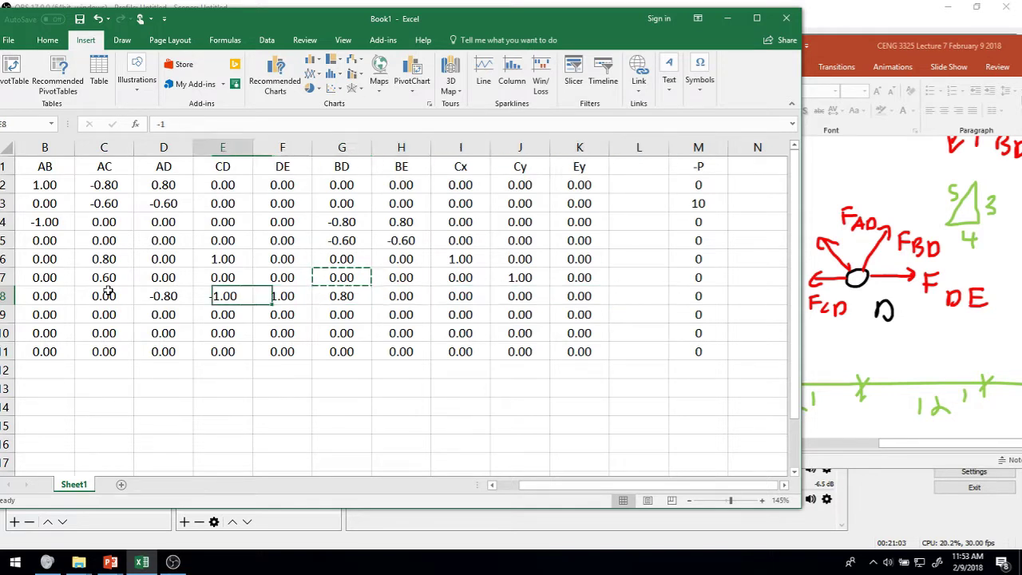
key(Down)
key(Right)
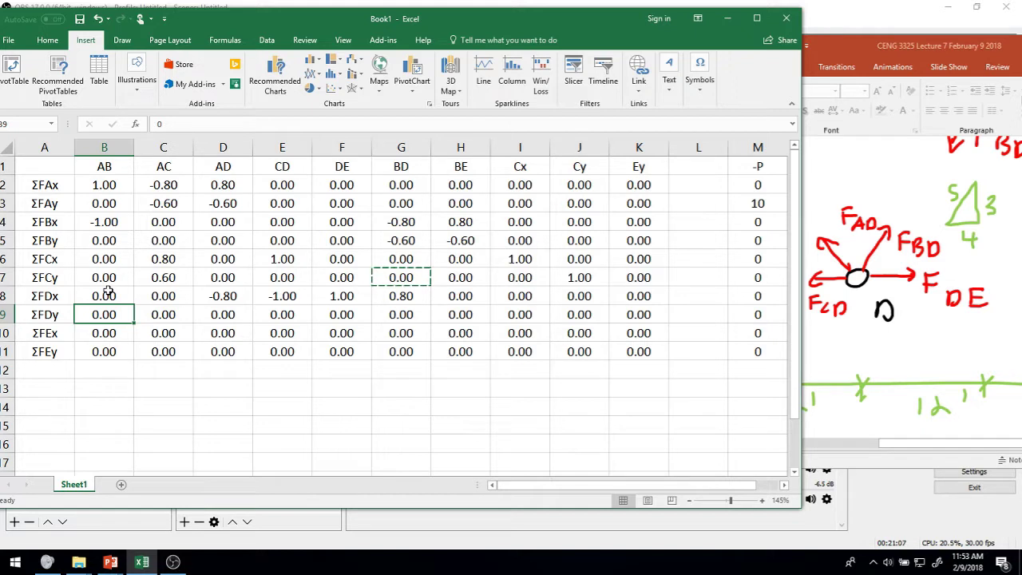
Type =3/5 into the AD and BD cells of ΣFDy, checking each entry
key(Right)
key(Right)
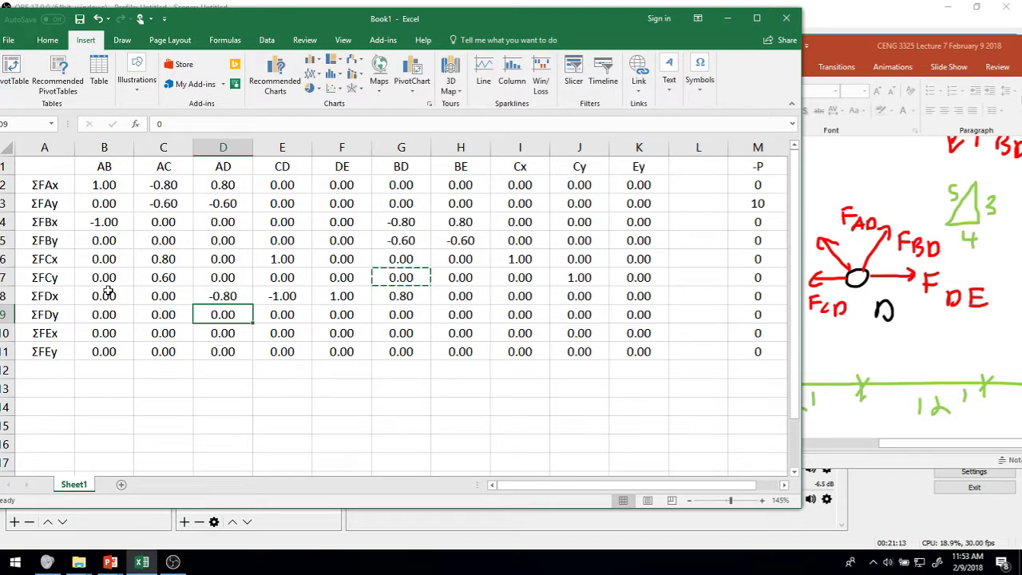
text(=)
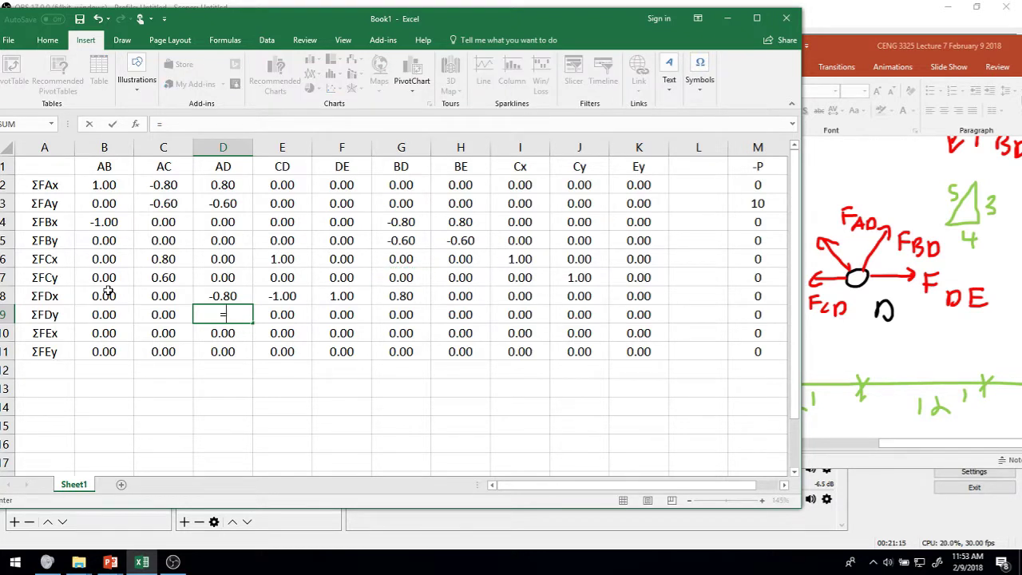
text(3/5)
key(Return)
key(Up)
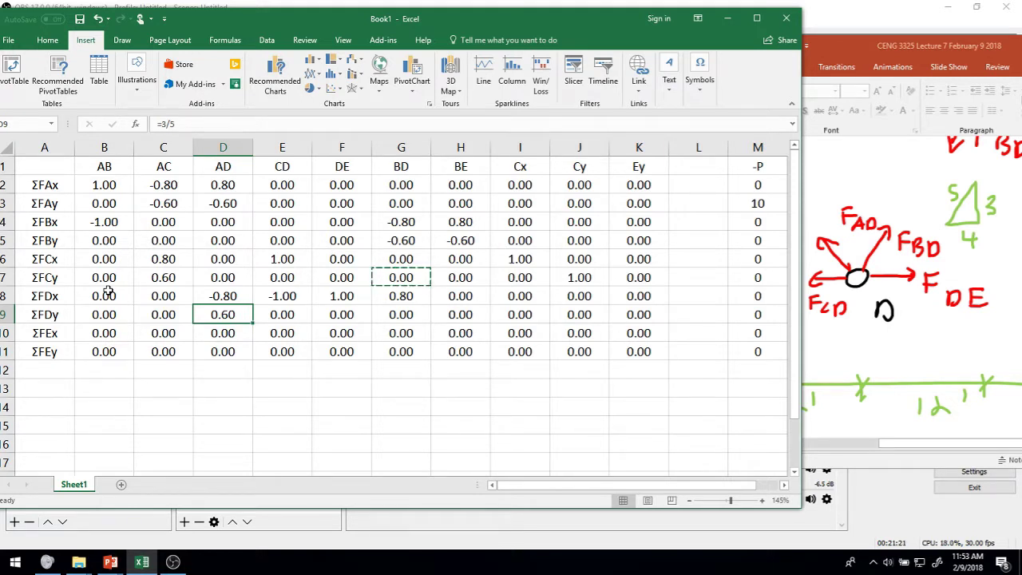
key(Right)
key(Right)
key(Right)
text(=)
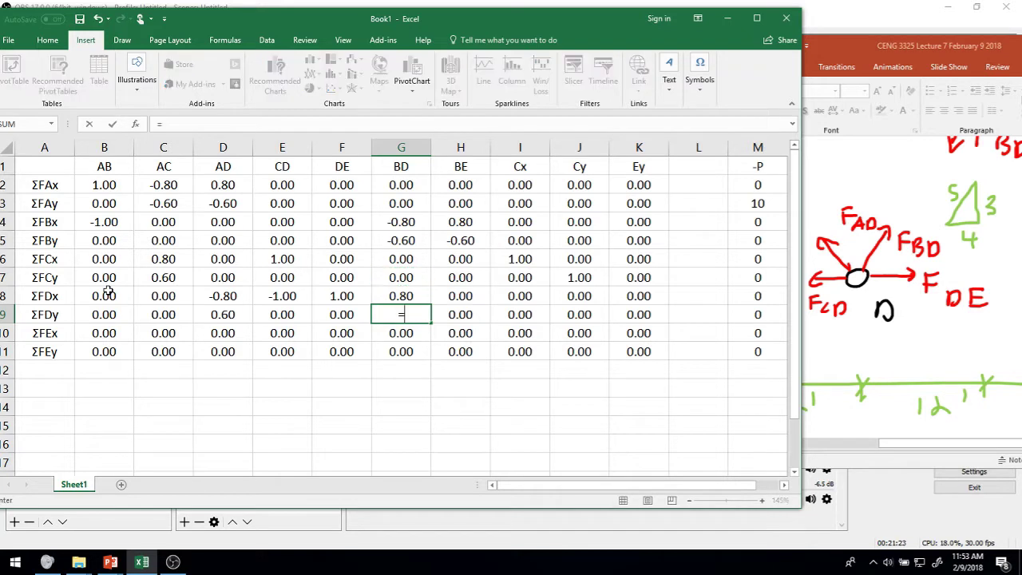
key(Return)
key(Up)
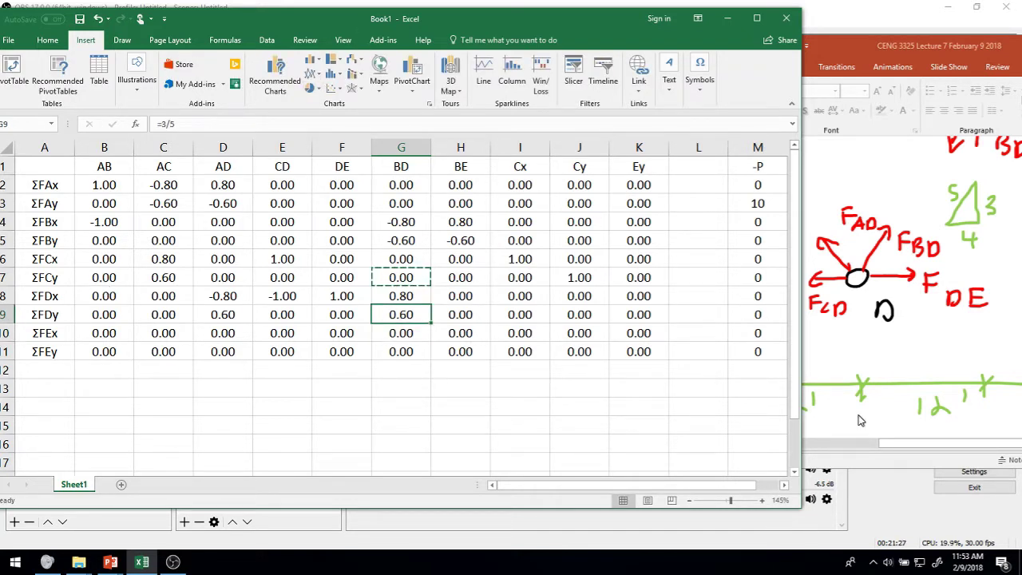
Scroll slide 7 to joint E's diagram (FBE, FDE, 2.5k), then return to the ΣFEx row
click(937, 448)
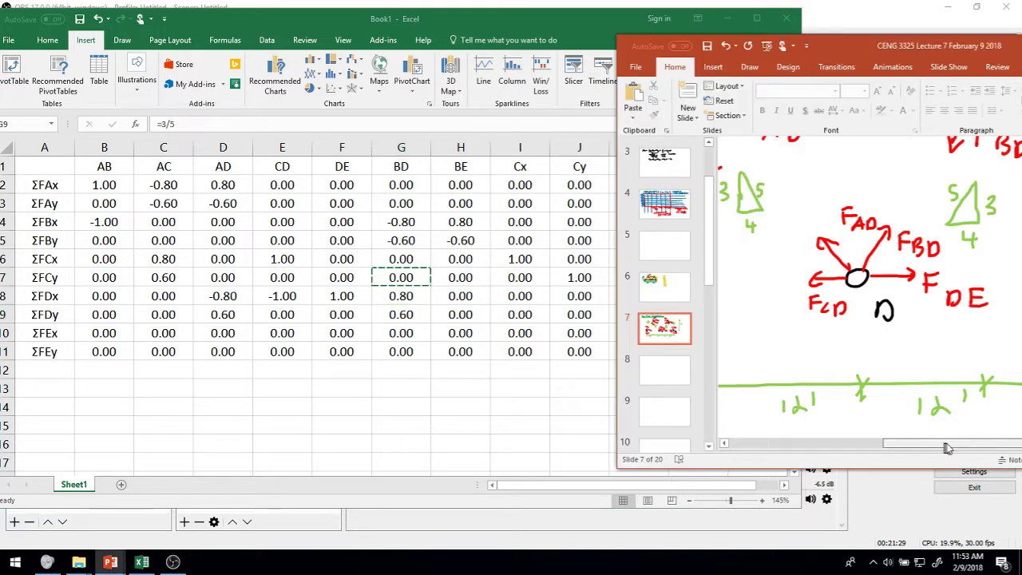
drag(947, 447, 990, 448)
click(127, 327)
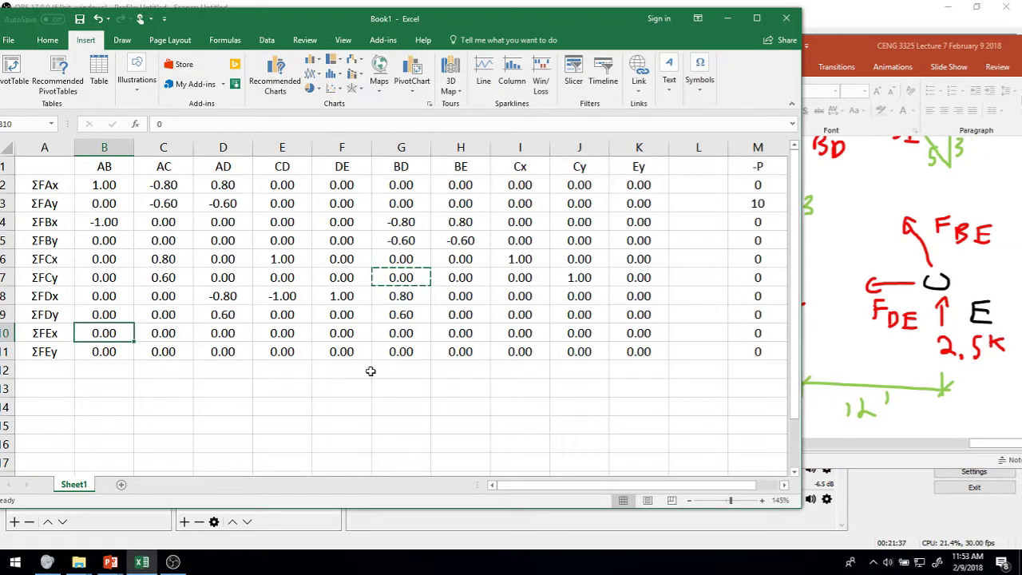
Enter -1 under DE and -4/5 under BE in the ΣFEx row
key(Right)
key(Right)
key(Right)
key(Right)
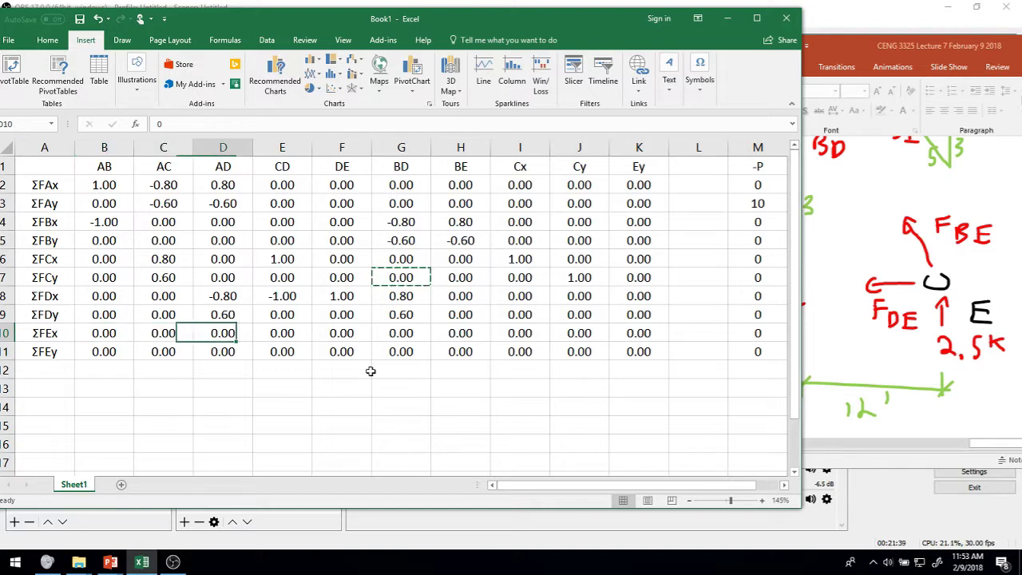
text(-1)
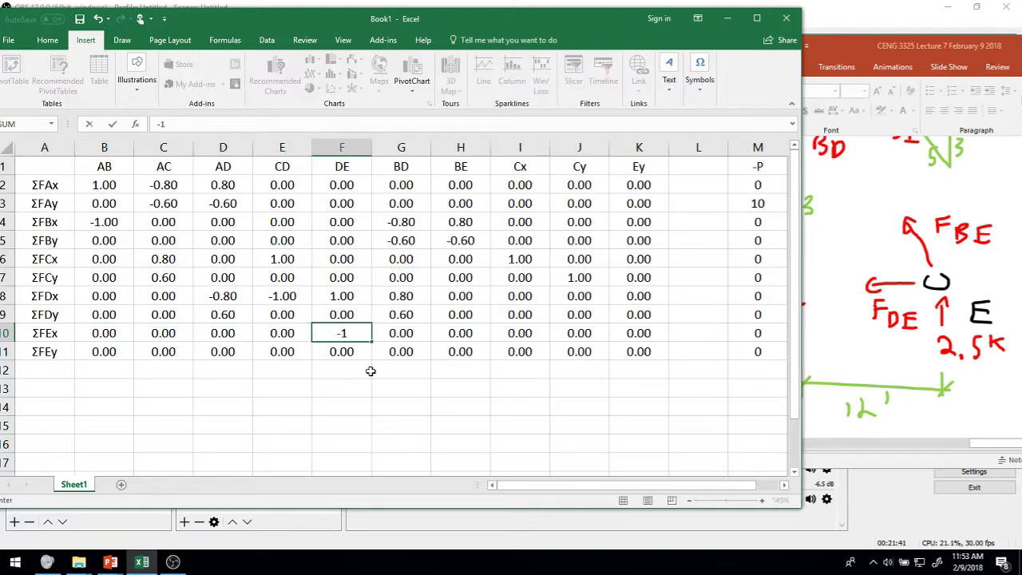
key(Right)
key(Right)
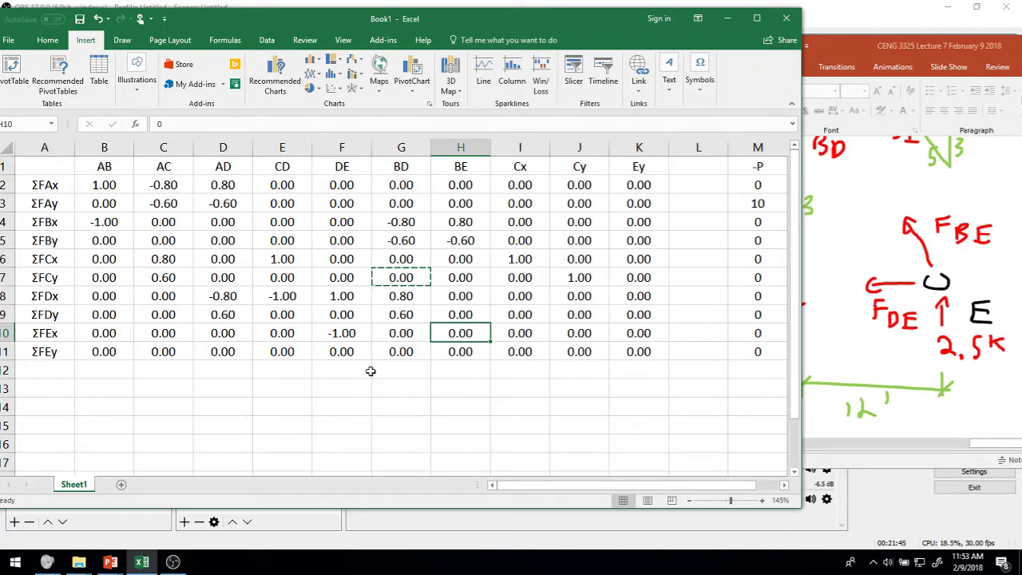
text(-4/5)
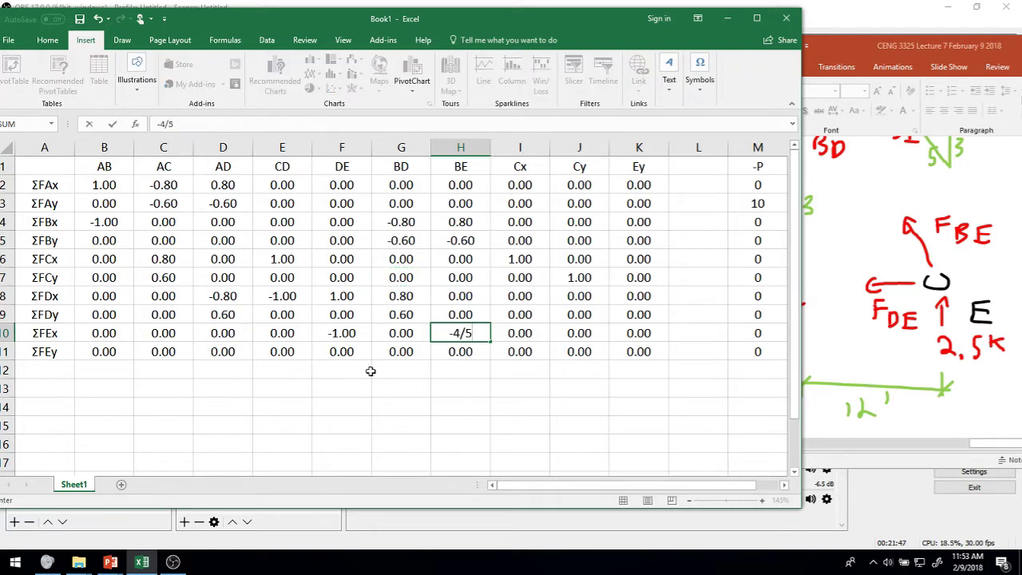
key(Return)
key(Up)
key(Left)
key(Left)
key(Left)
key(Left)
key(Left)
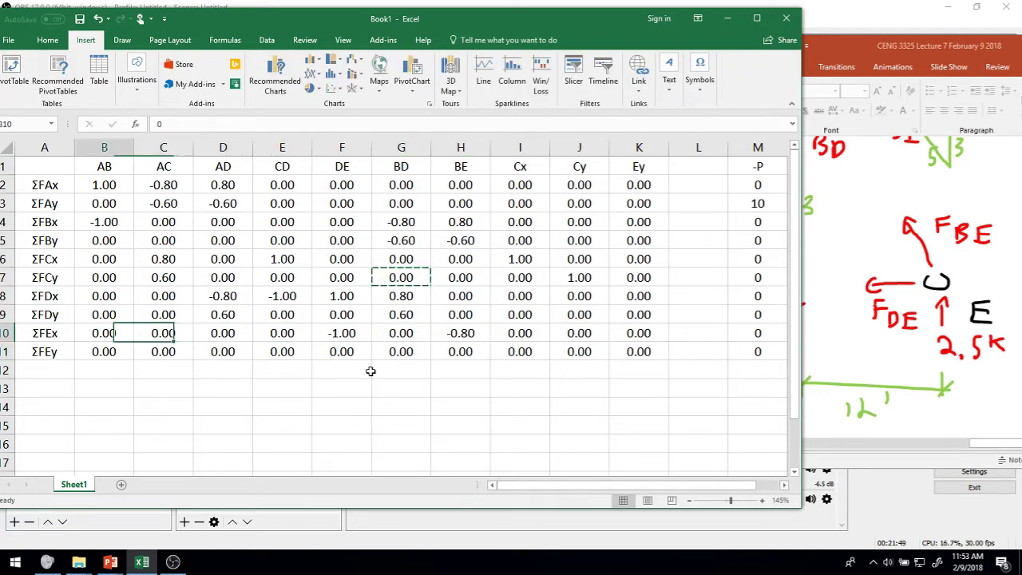
key(Left)
key(Right)
key(Right)
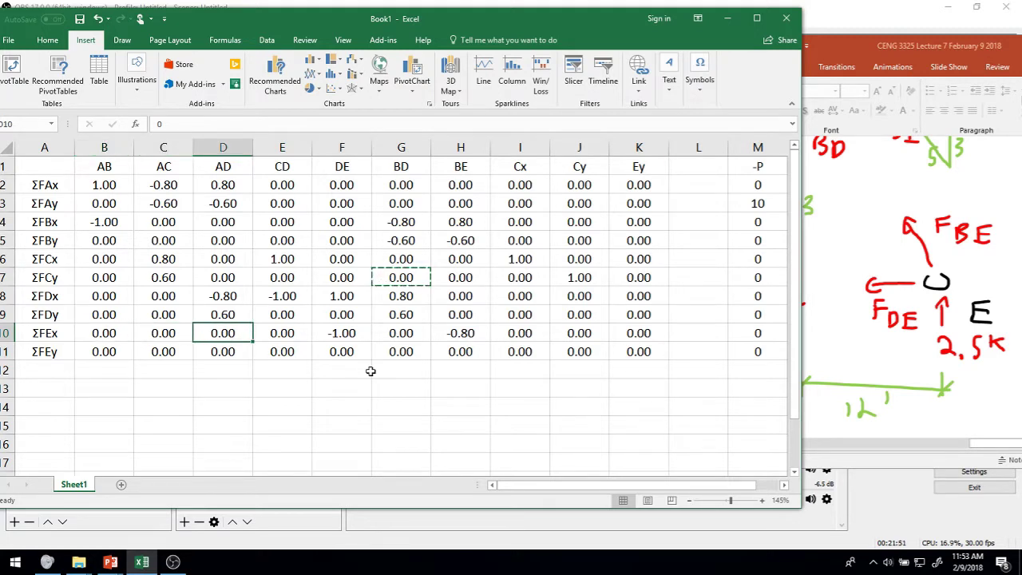
key(Down)
Enter =3/5 under BE and 1 under Ey in the ΣFEy row
key(Right)
key(Right)
key(Left)
key(Right)
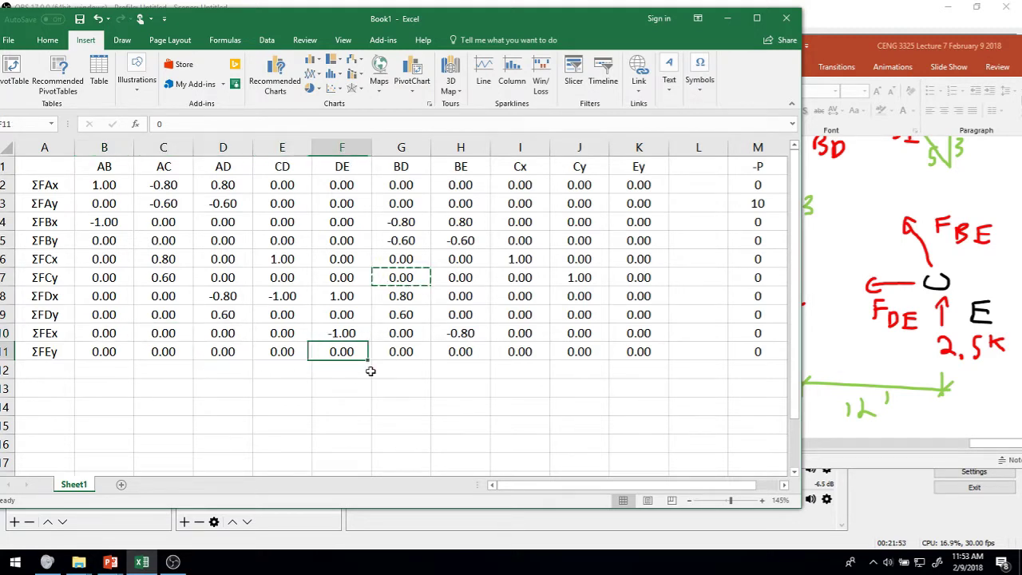
key(Right)
key(Right)
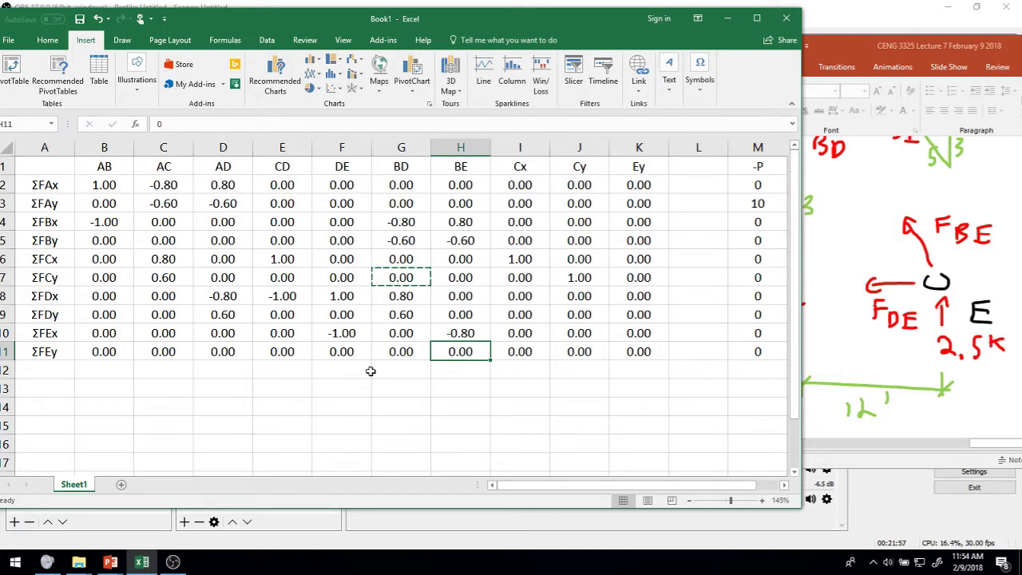
text(=3/5)
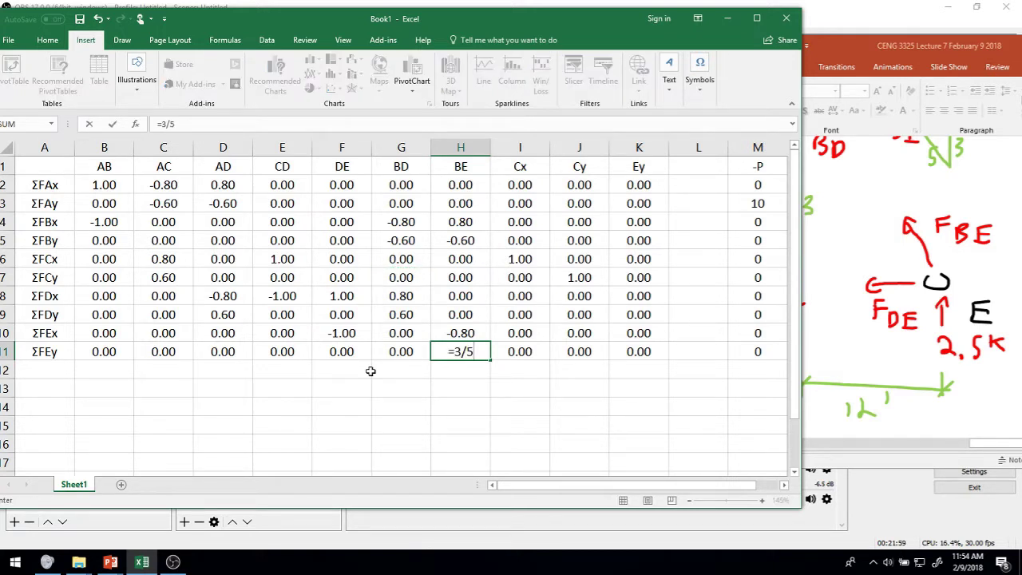
key(ctrl+Return)
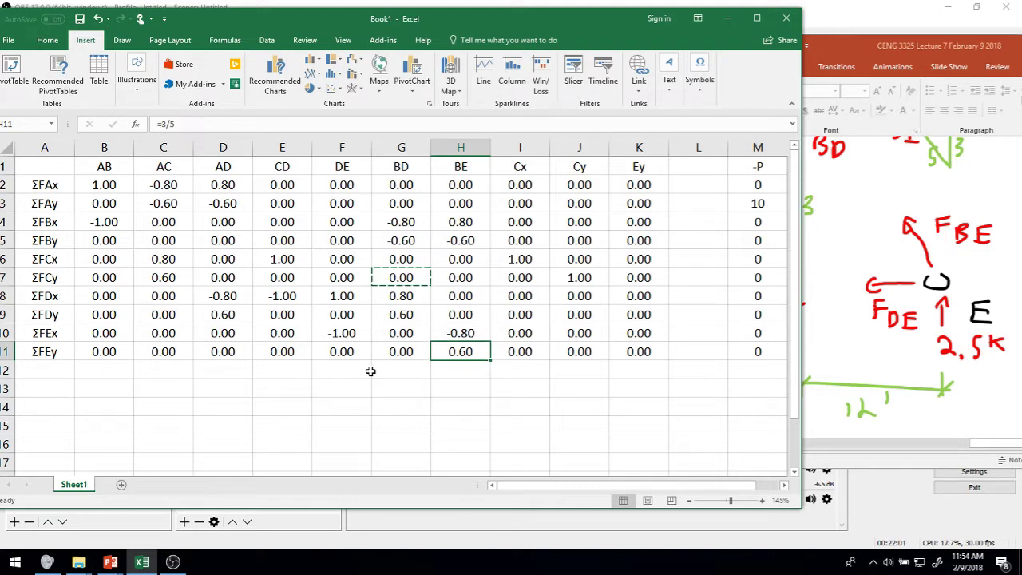
key(Right)
key(Right)
key(Right)
key(Right)
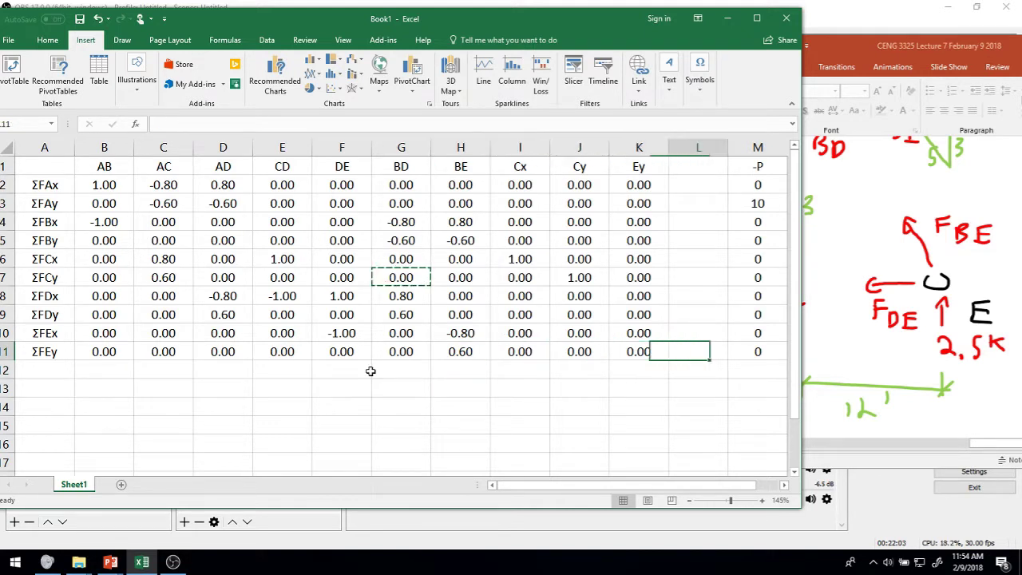
key(Left)
text(1)
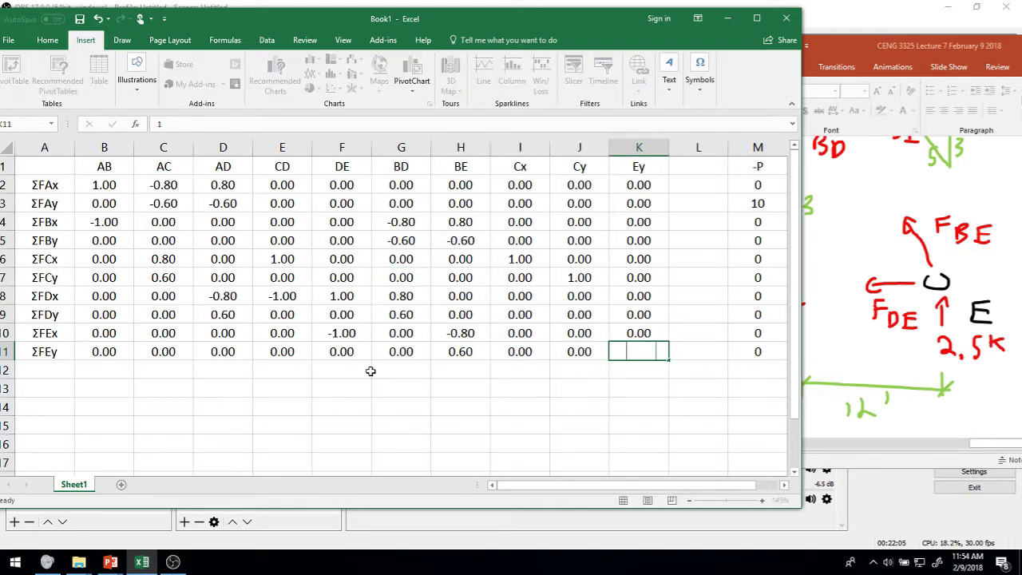
key(ctrl+Return)
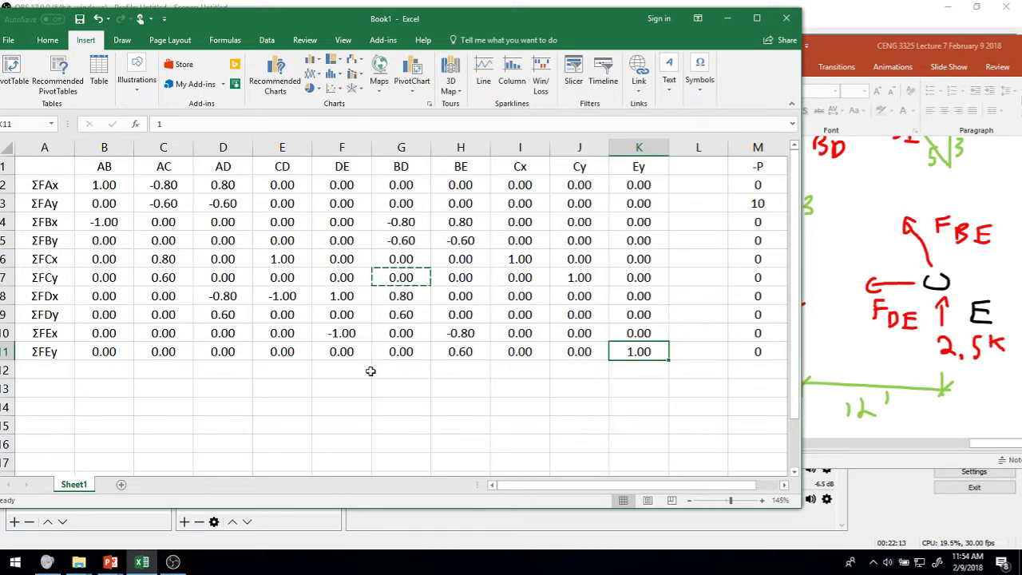
key(Up)
key(Up)
key(Up)
key(Up)
key(Up)
key(Left)
key(Left)
key(Up)
key(Down)
key(Down)
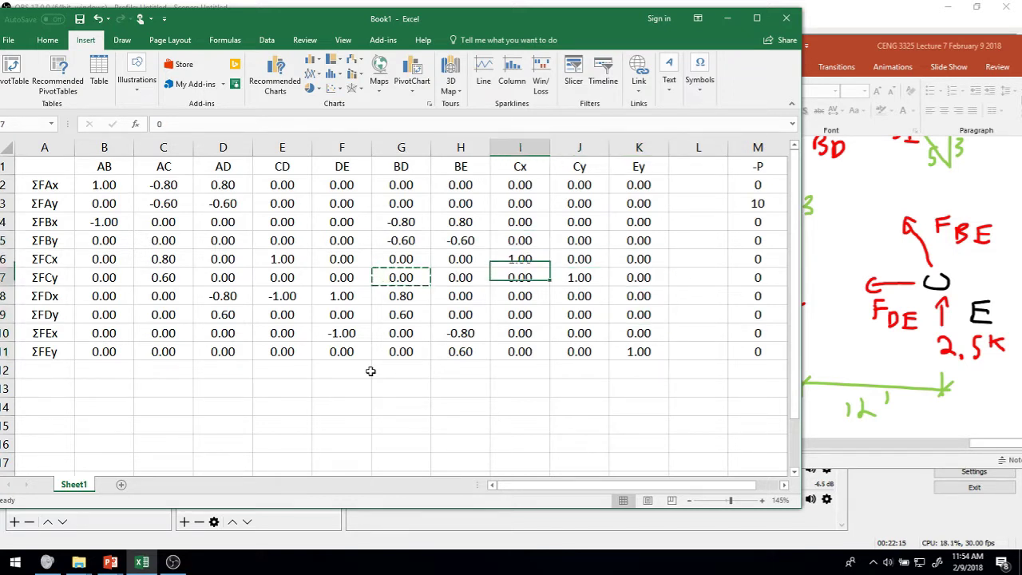
key(Right)
key(Right)
key(Up)
key(Up)
key(Up)
key(Up)
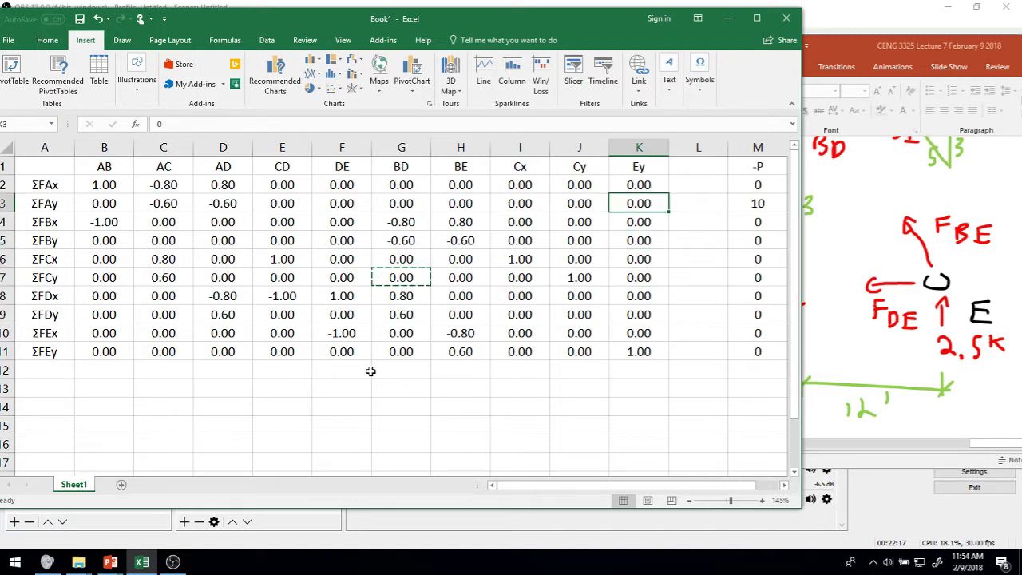
key(Left)
key(Down)
key(Down)
key(Left)
key(Down)
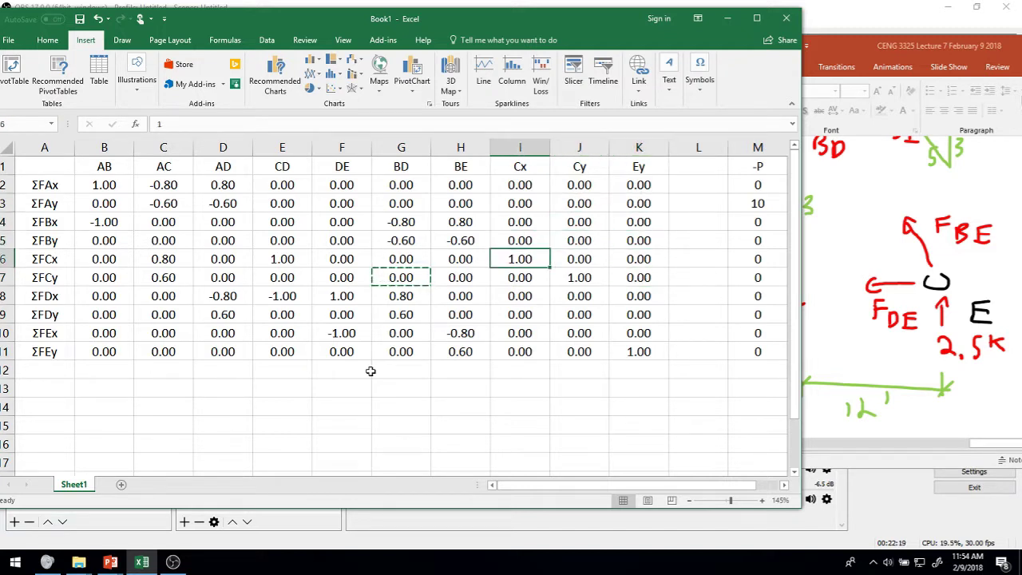
key(Right)
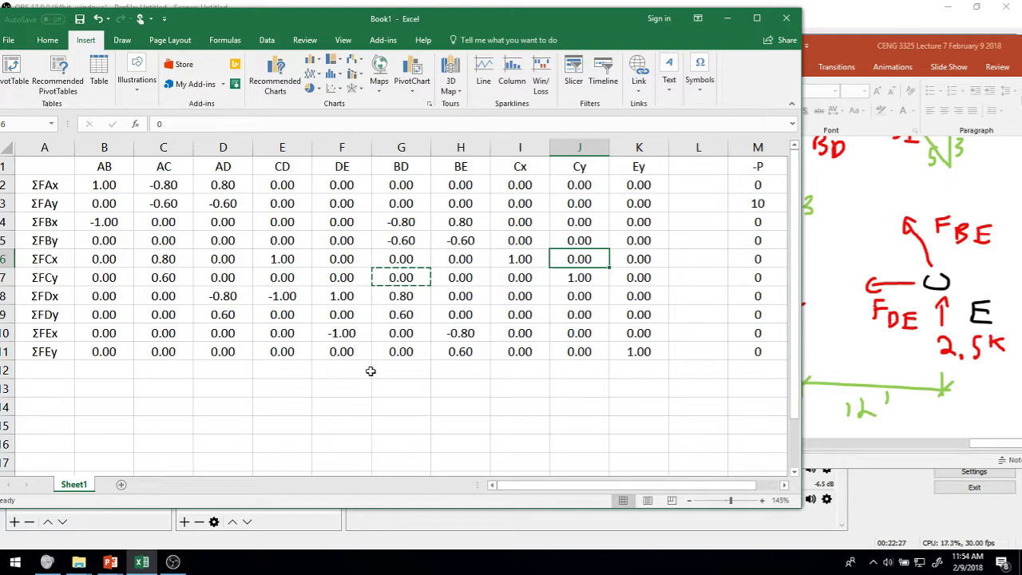
key(Left)
key(Left)
key(Right)
key(Right)
key(Right)
key(Left)
key(Left)
key(Left)
key(Left)
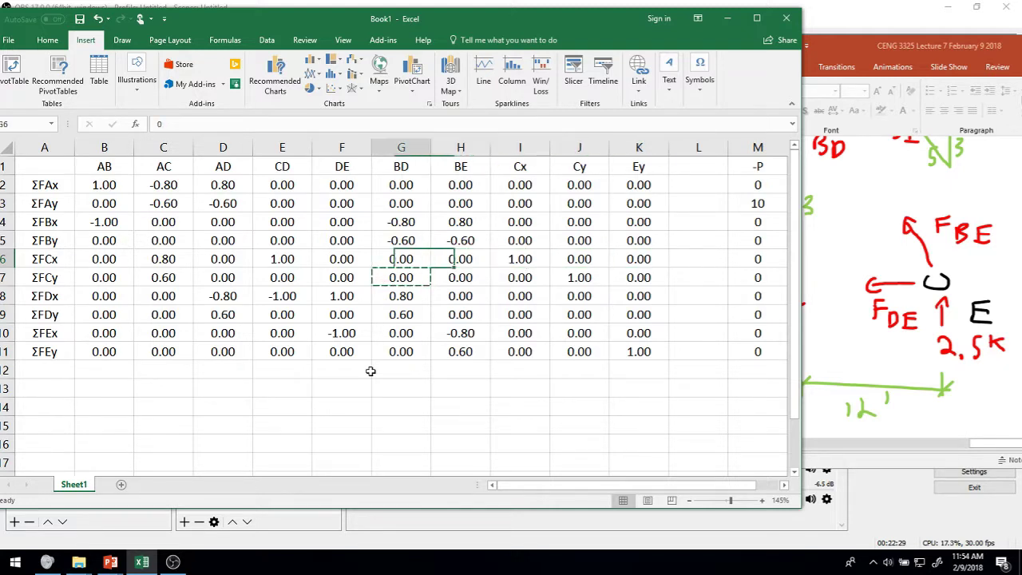
key(Left)
key(Right)
key(Right)
key(Right)
key(Right)
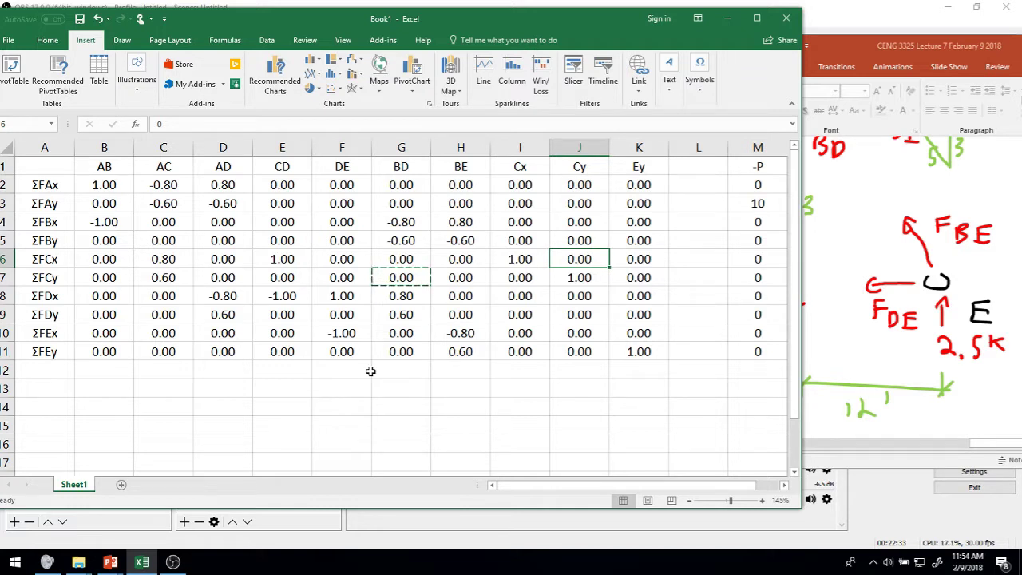
key(Left)
key(Left)
key(Right)
key(Right)
key(Right)
key(Left)
key(Left)
key(Left)
key(Left)
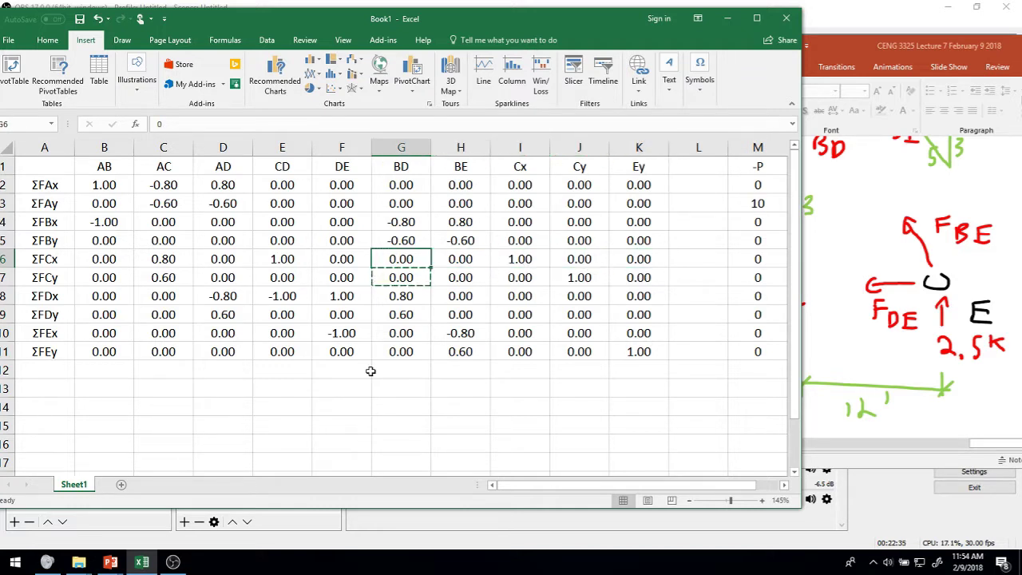
key(Left)
key(Left)
key(Left)
key(Left)
key(Left)
key(Left)
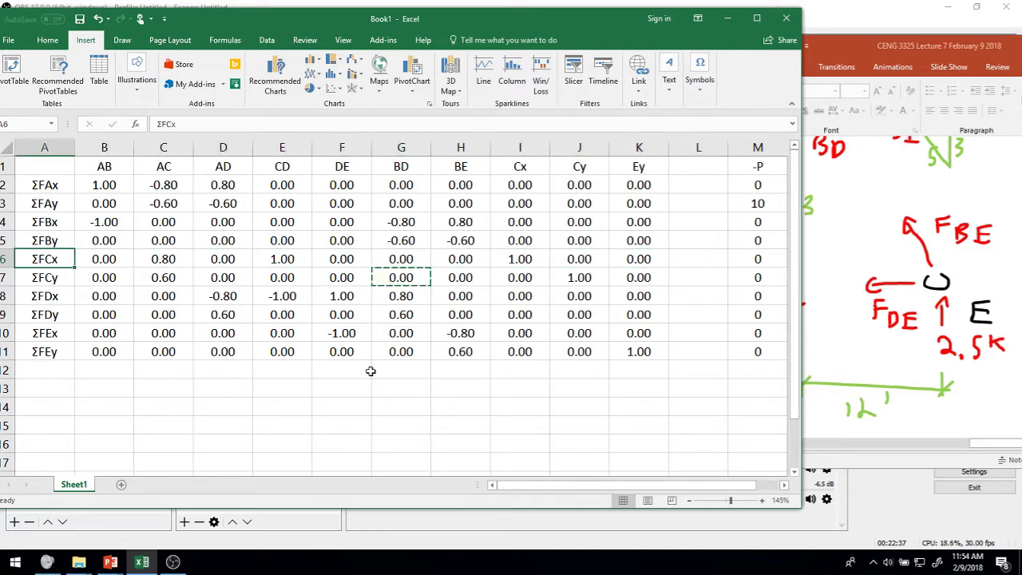
key(Up)
key(Up)
key(Up)
key(Up)
key(Up)
key(Right)
key(Down)
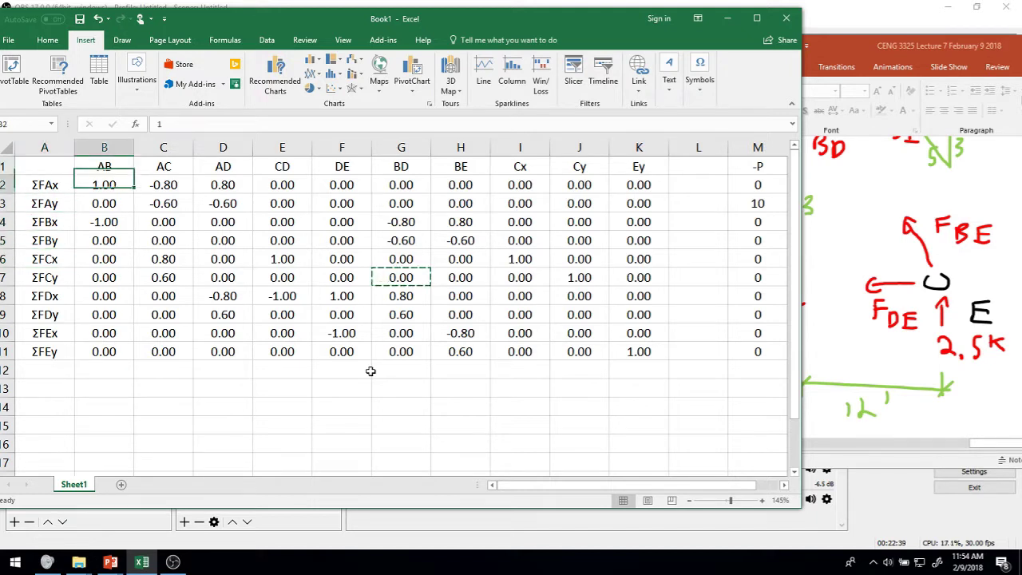
key(Right)
key(Down)
key(Left)
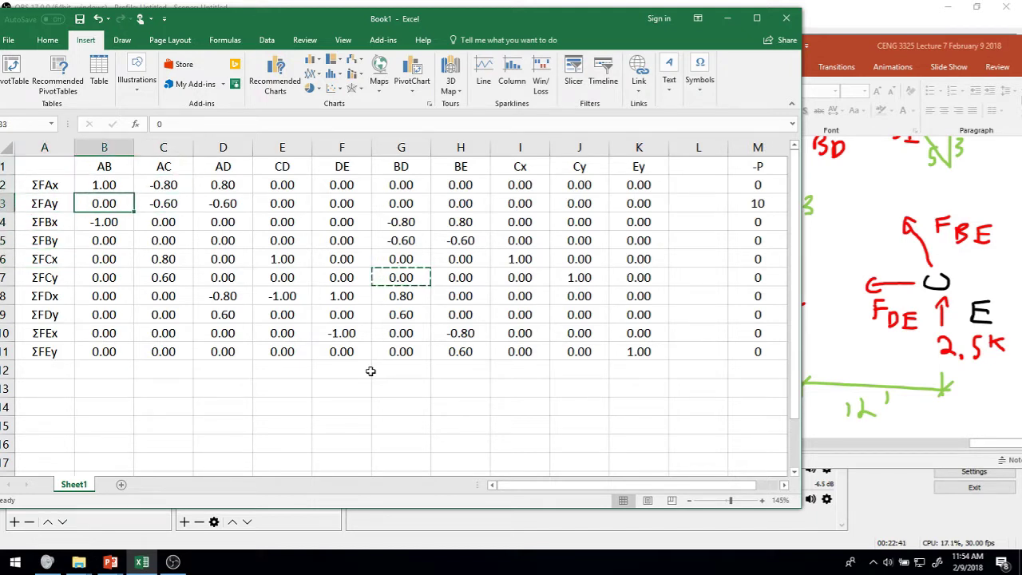
key(Up)
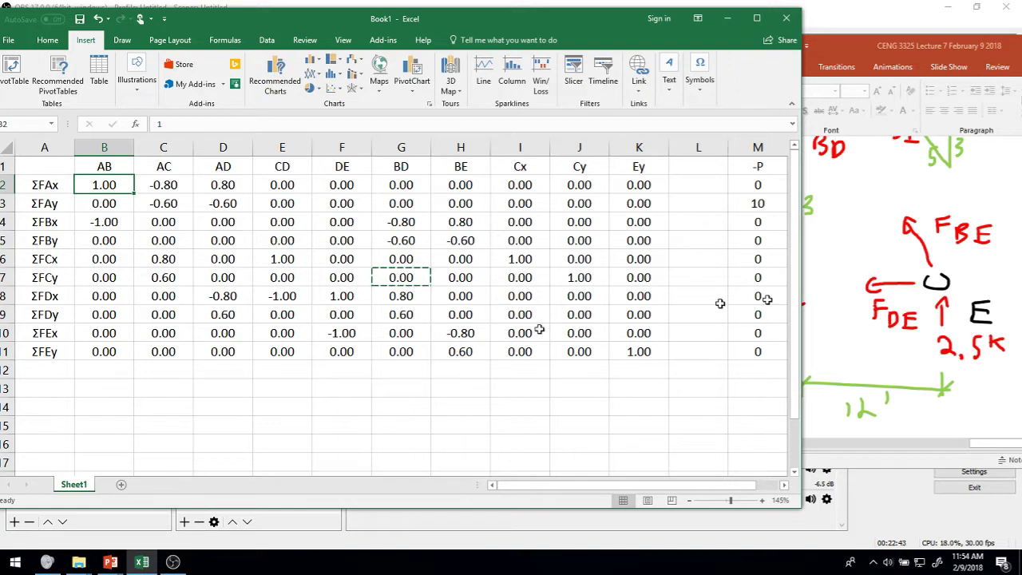
Move PowerPoint over the spreadsheet and return to slide 7's Full Truss Exploded diagrams
click(960, 66)
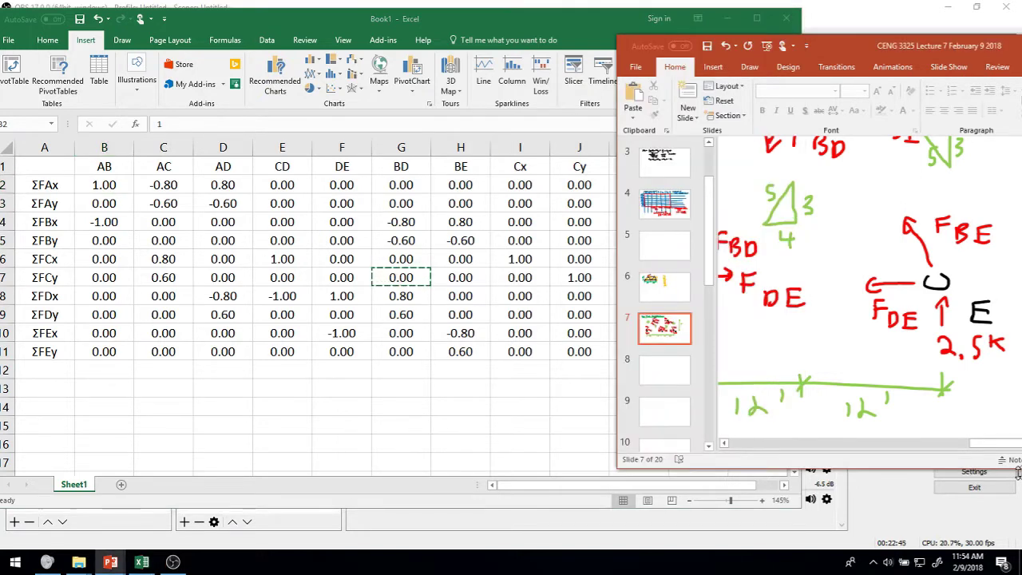
drag(896, 444, 747, 443)
scroll(807, 371, up, 10)
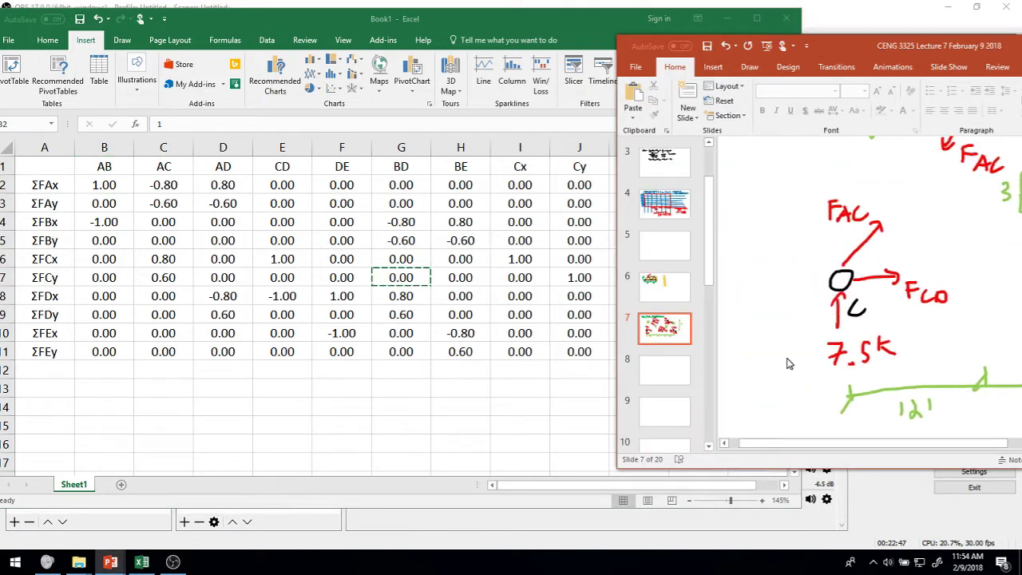
scroll(806, 371, up, 5)
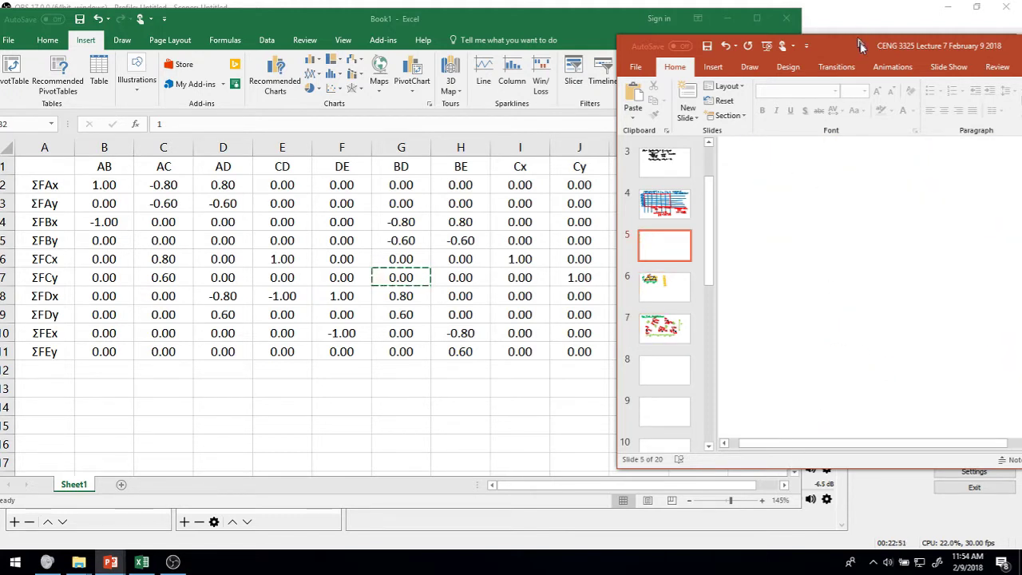
drag(860, 46, 786, 50)
click(559, 294)
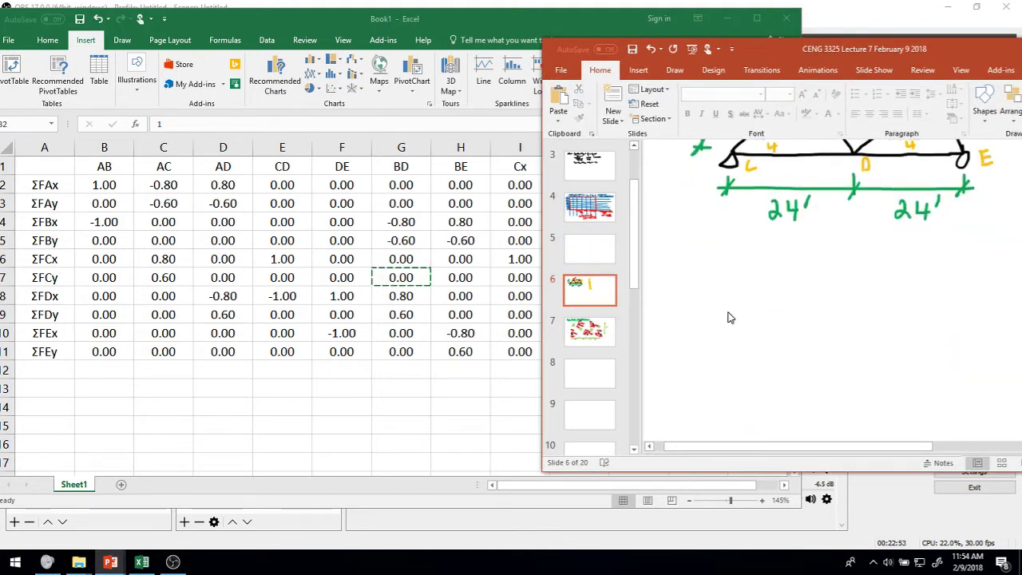
click(610, 334)
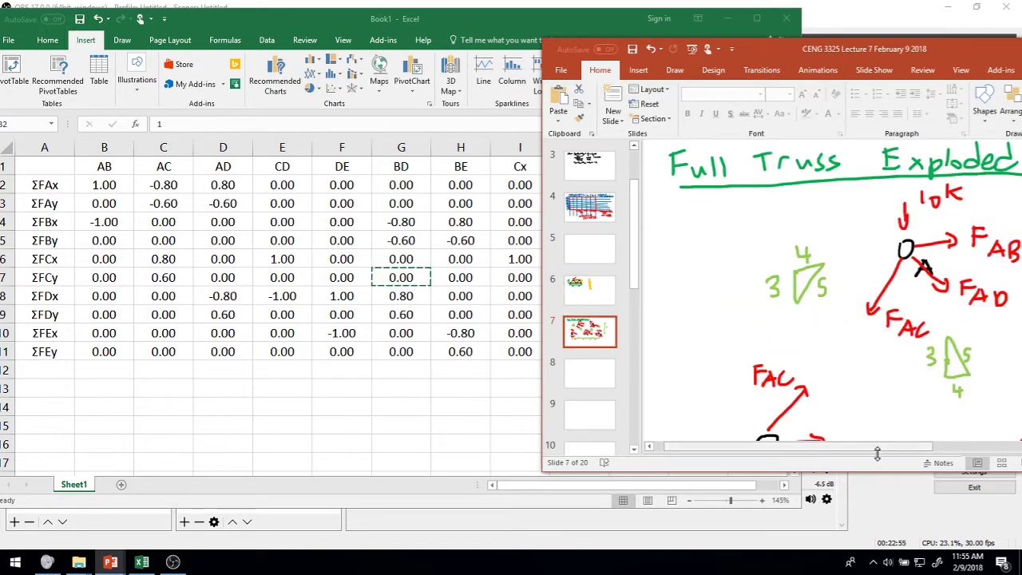
drag(924, 453, 958, 453)
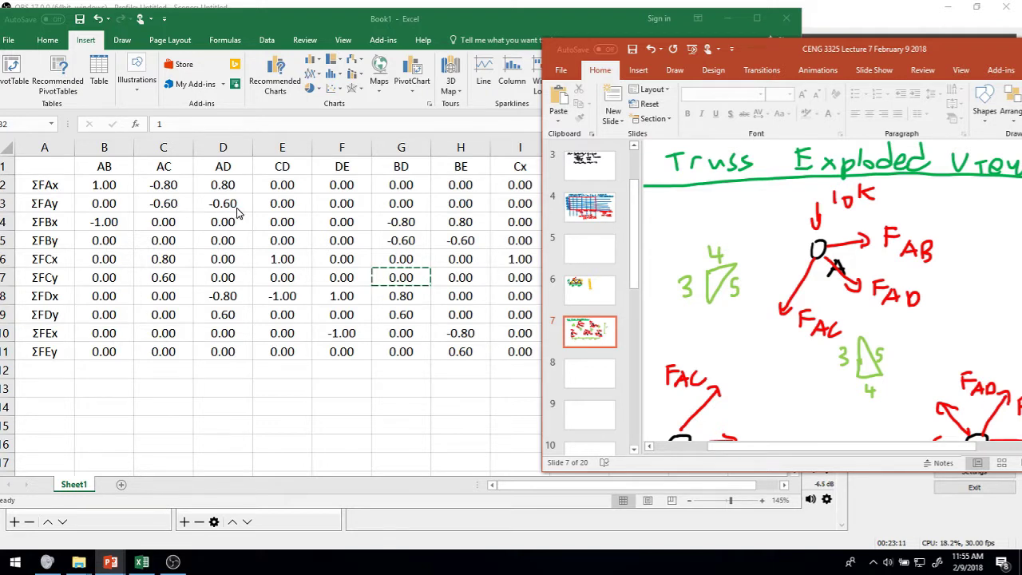
click(424, 10)
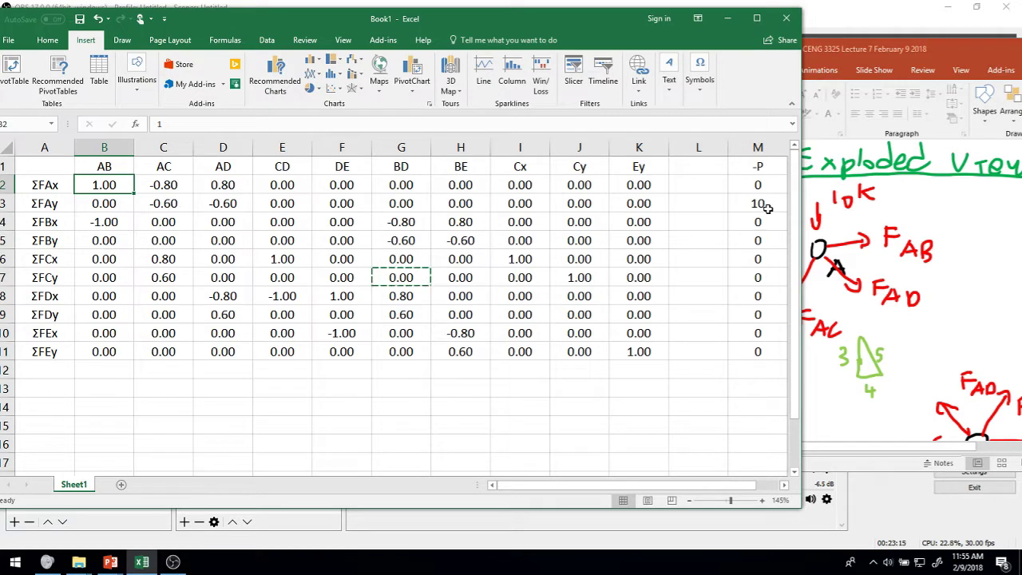
click(871, 50)
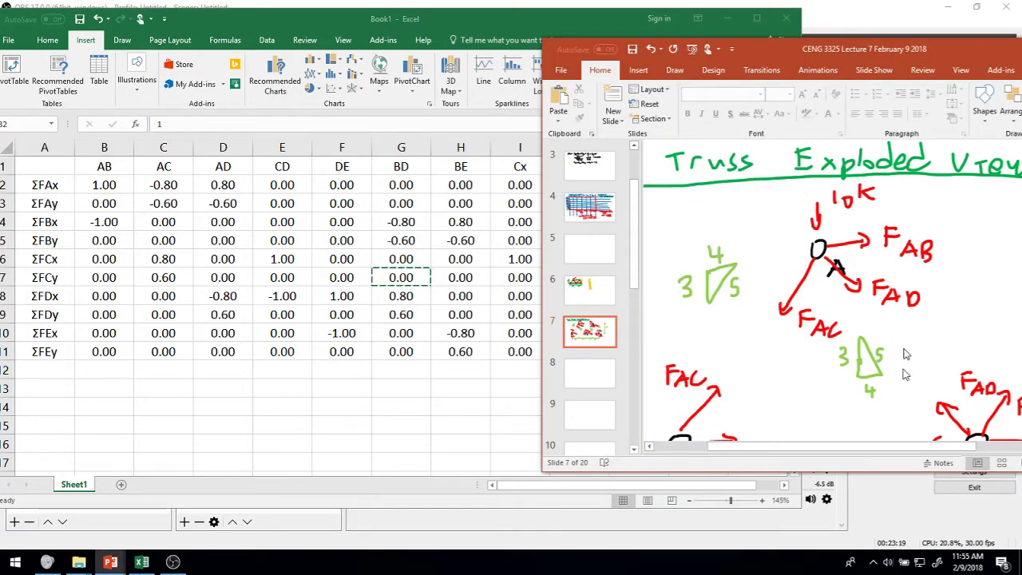
drag(874, 450, 934, 449)
click(589, 23)
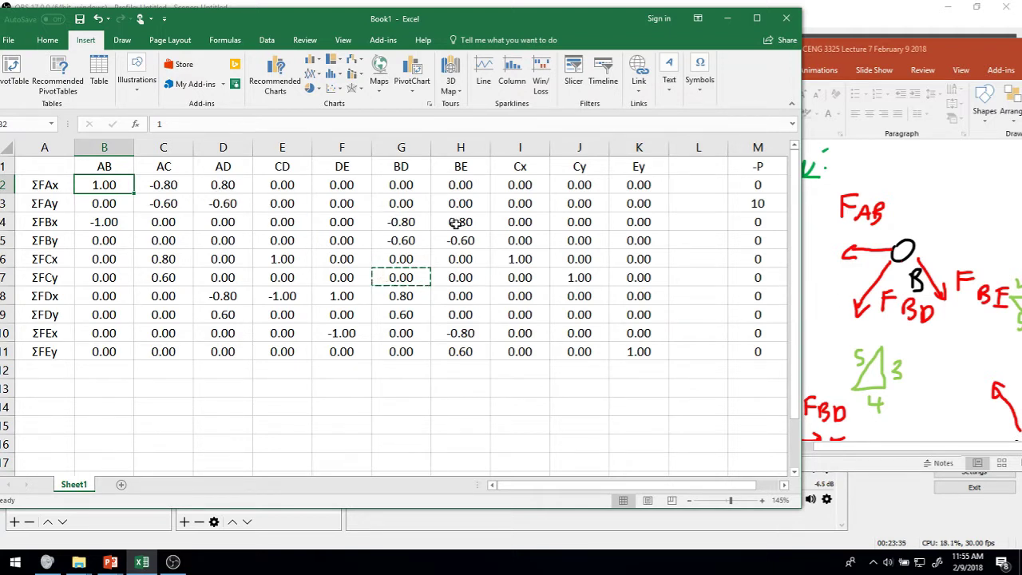
click(84, 241)
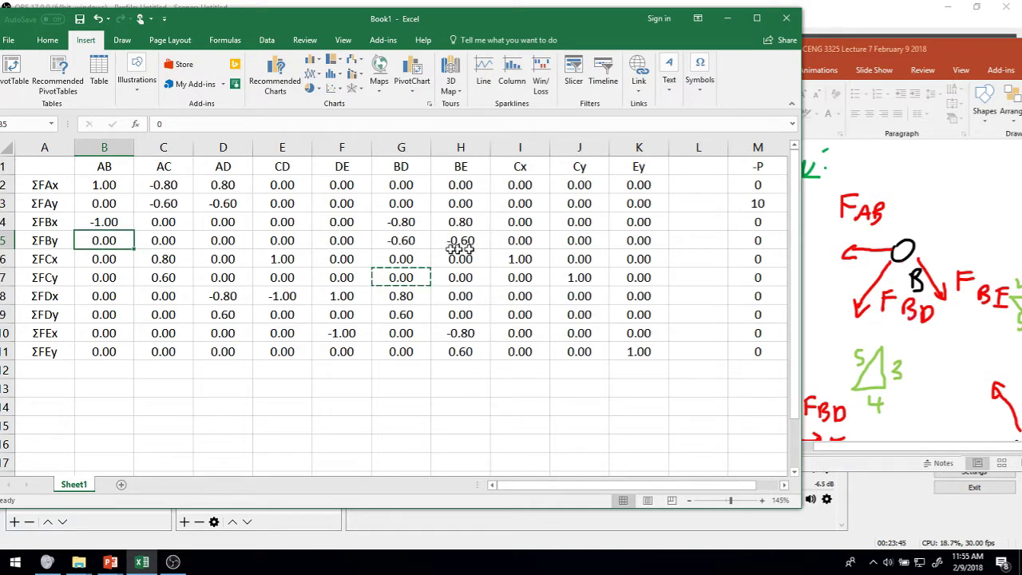
click(912, 348)
drag(905, 452, 764, 449)
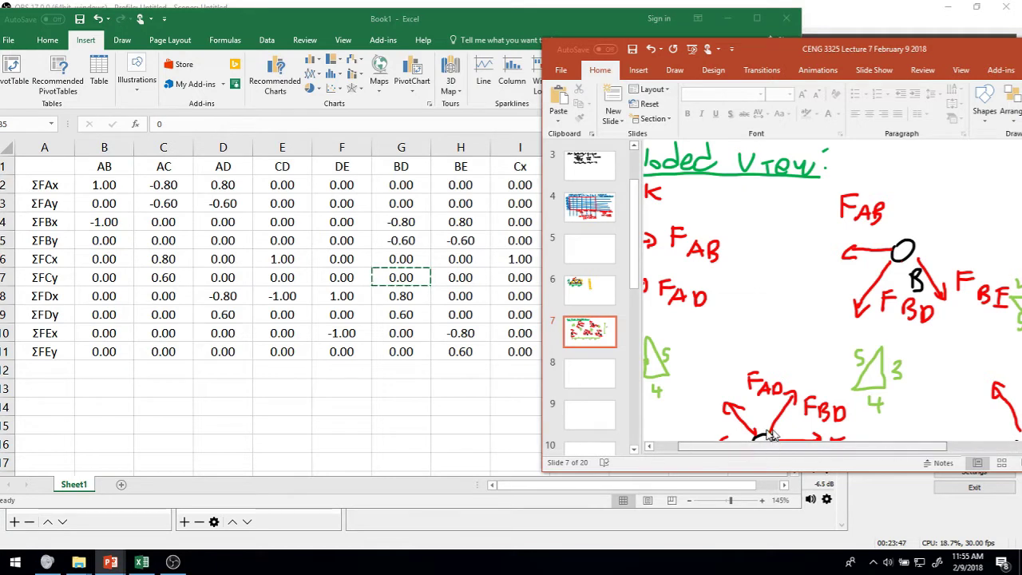
scroll(758, 401, down, 2)
scroll(758, 401, down, 2)
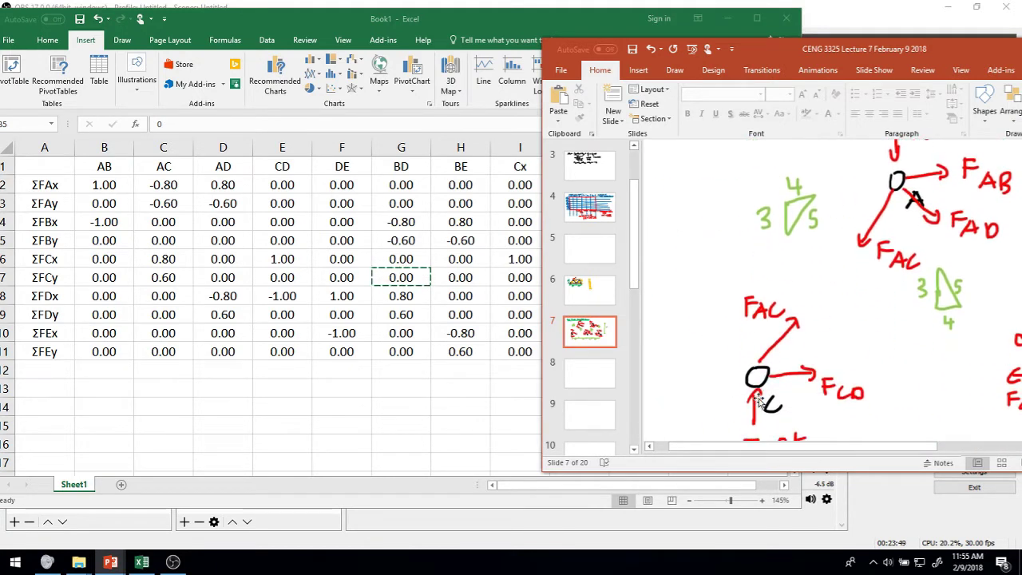
click(370, 26)
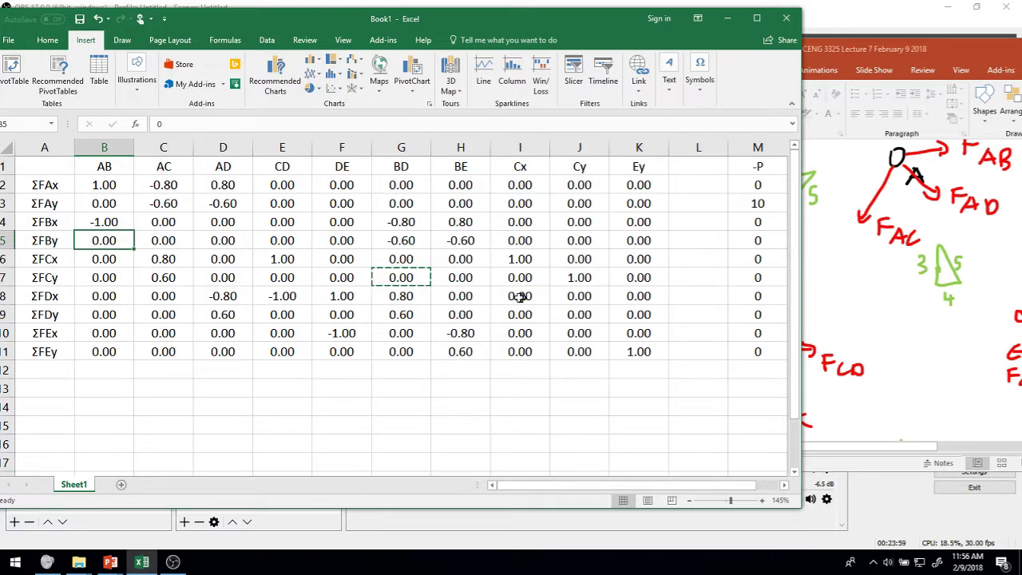
click(441, 267)
click(823, 328)
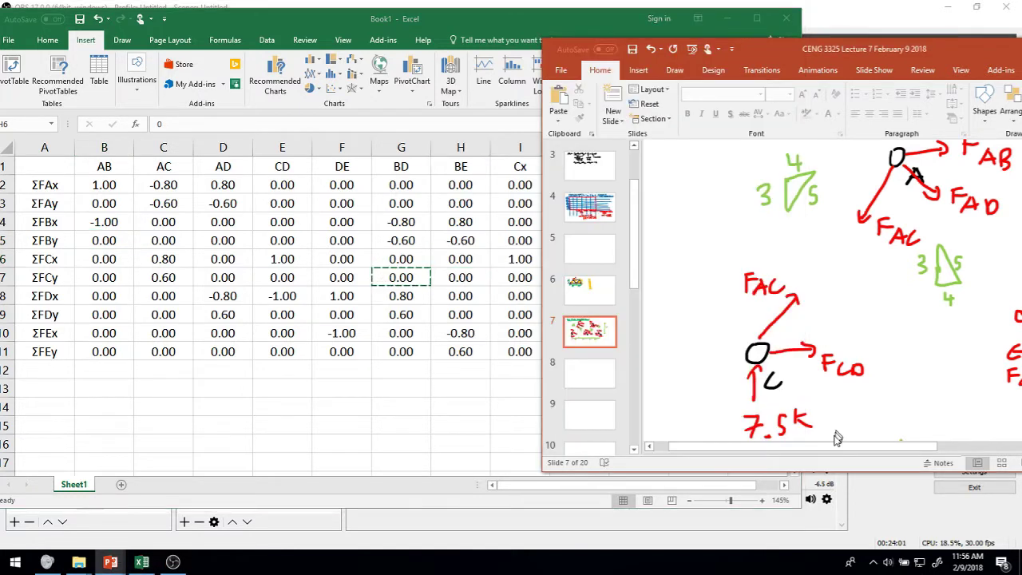
scroll(827, 396, down, 1)
scroll(826, 396, down, 5)
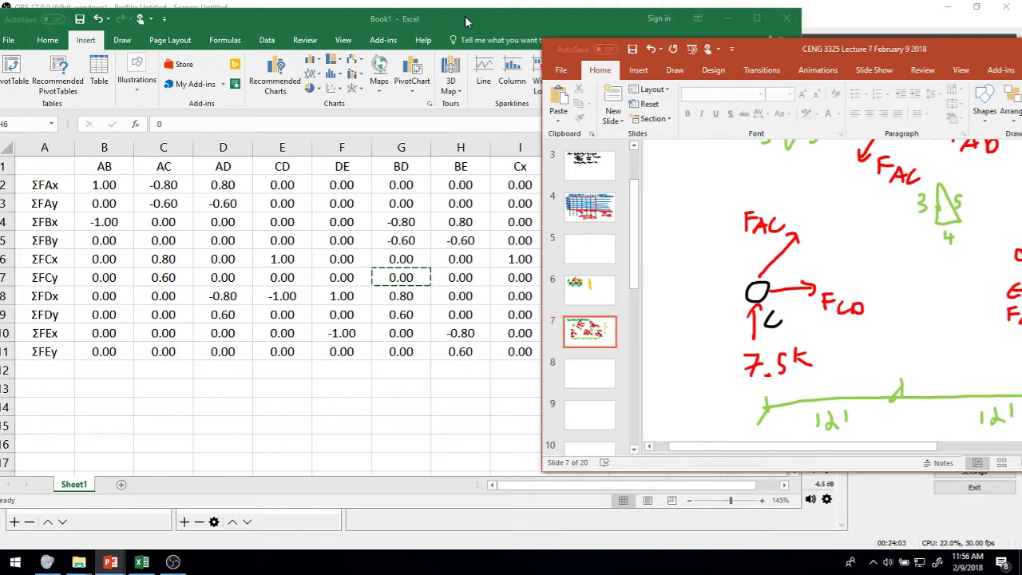
Snap PowerPoint to the right half and narrow Excel beside it to uncover the slide
click(466, 19)
click(934, 86)
key(super+Right)
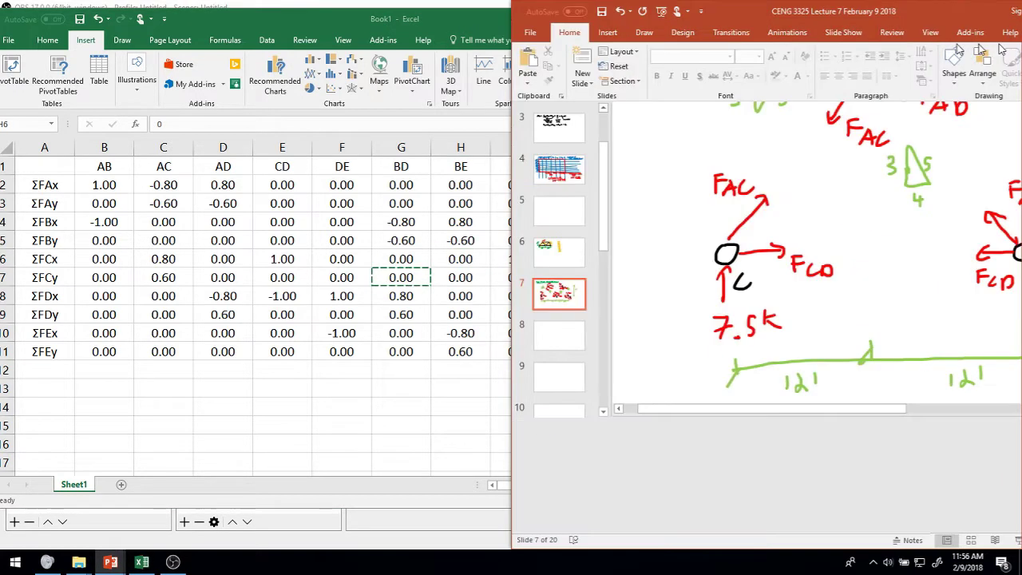
click(187, 80)
drag(759, 11, 894, 14)
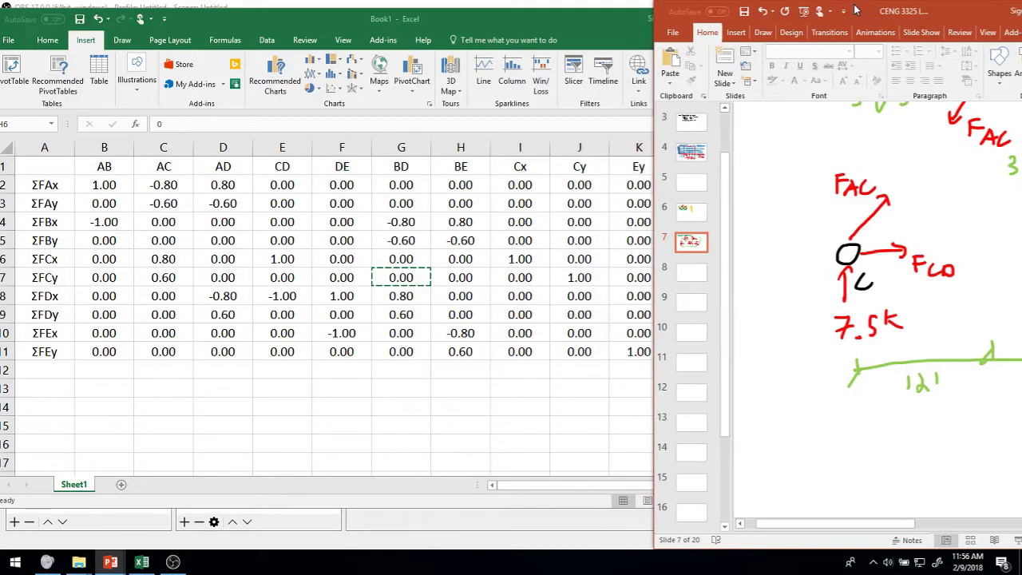
click(431, 44)
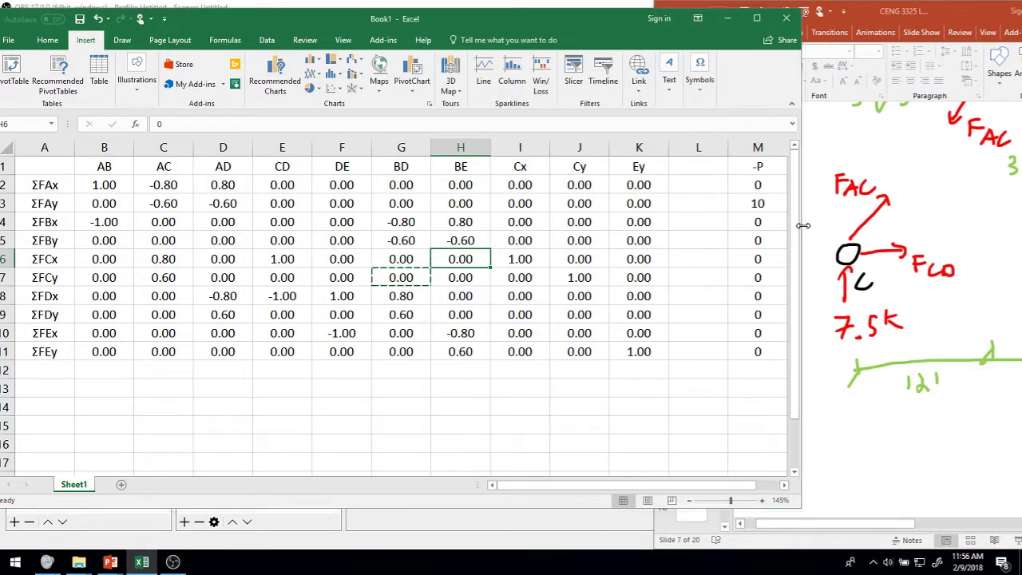
drag(802, 227, 697, 234)
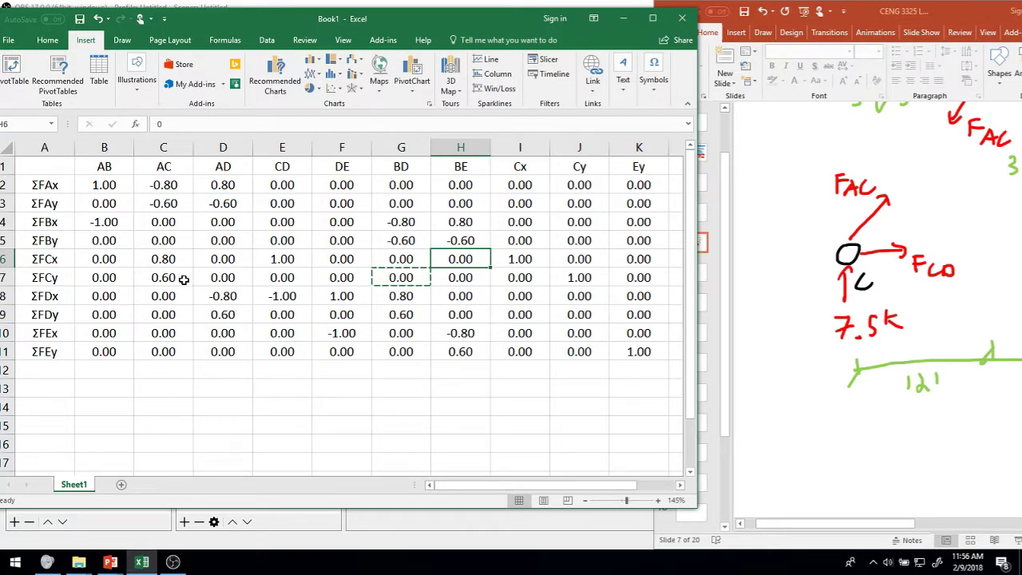
Check the lecture slides, then bring the spreadsheet back to the front
click(793, 399)
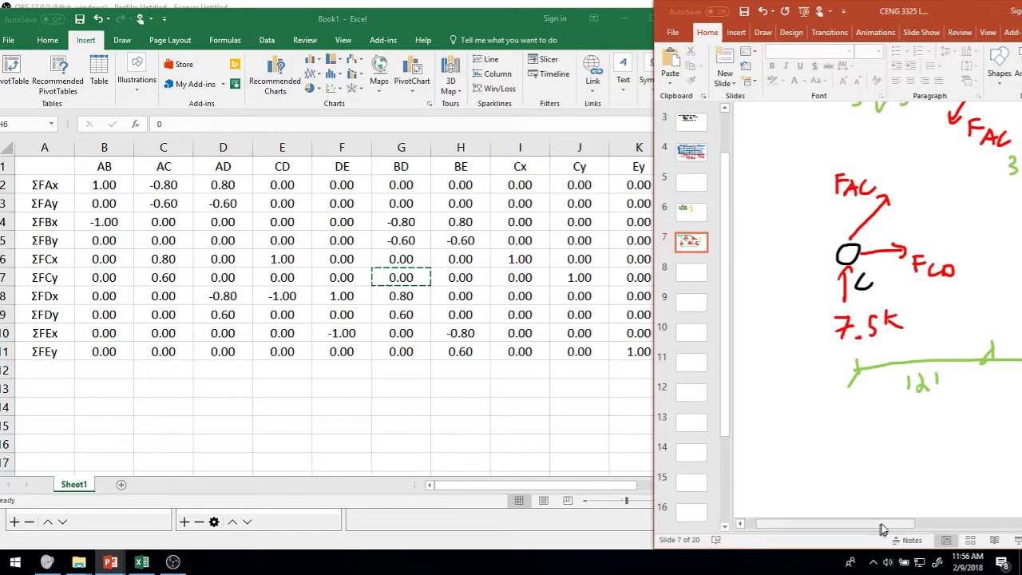
drag(882, 529, 958, 523)
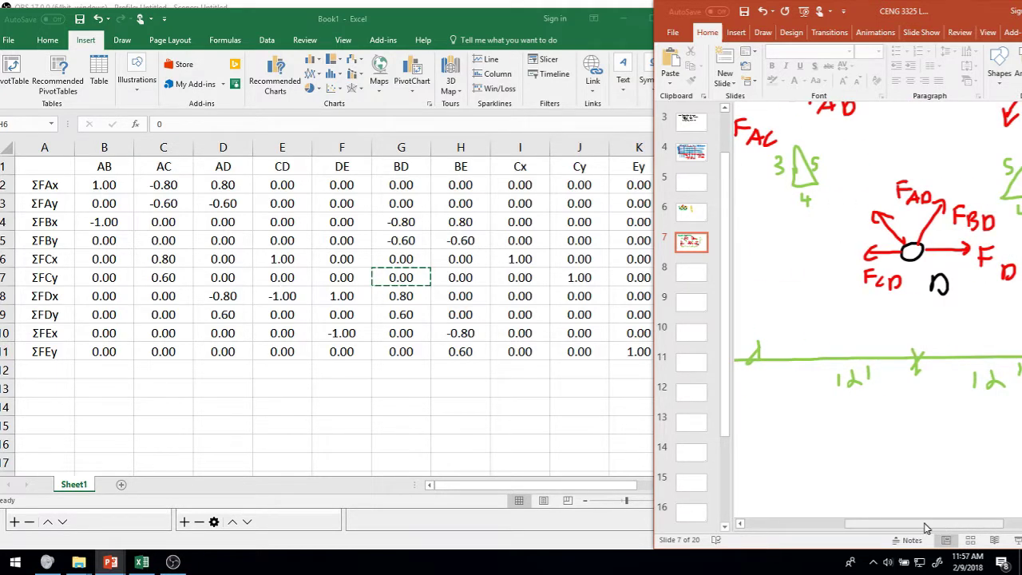
drag(926, 527, 938, 528)
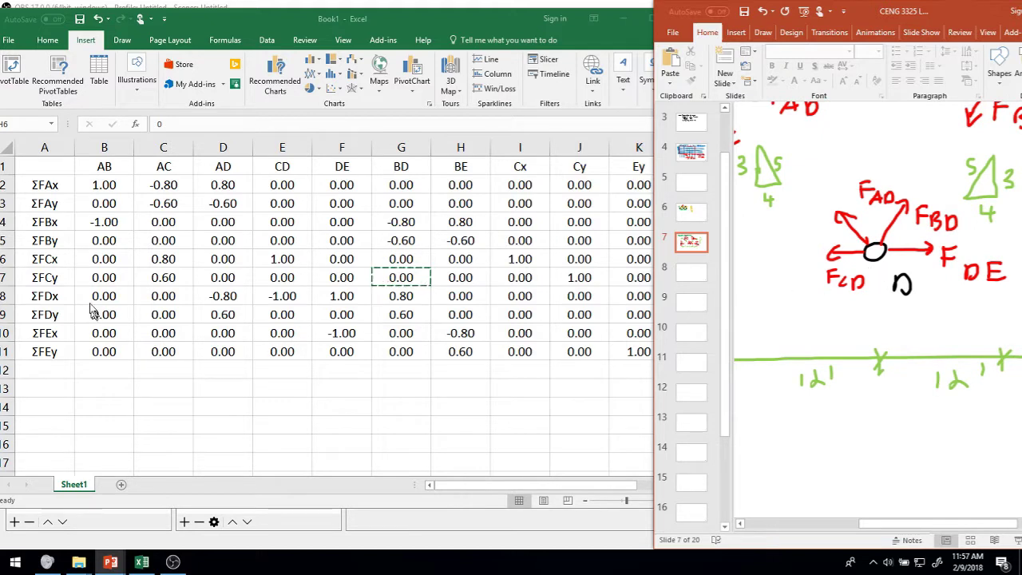
key(alt+Tab)
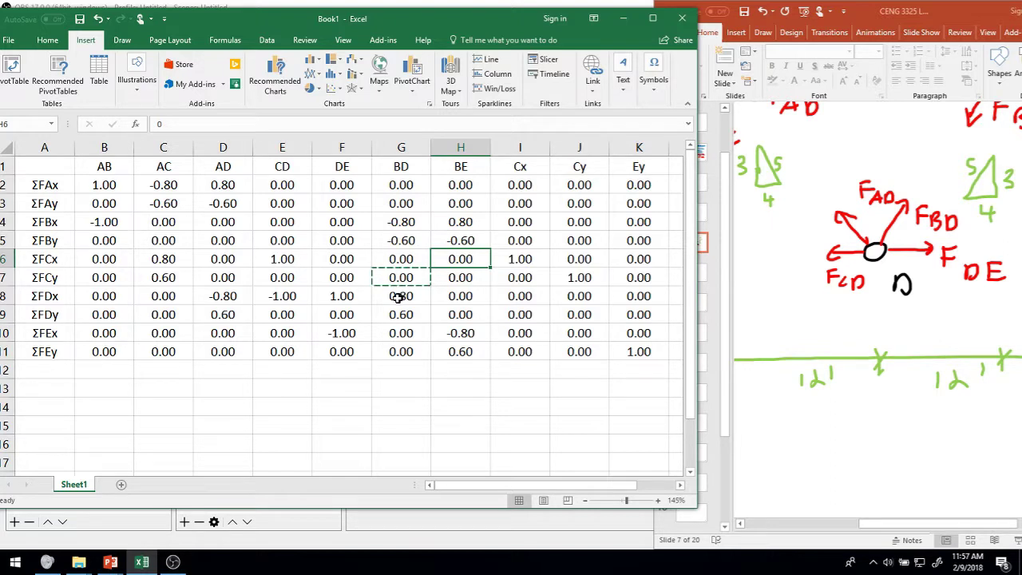
click(894, 471)
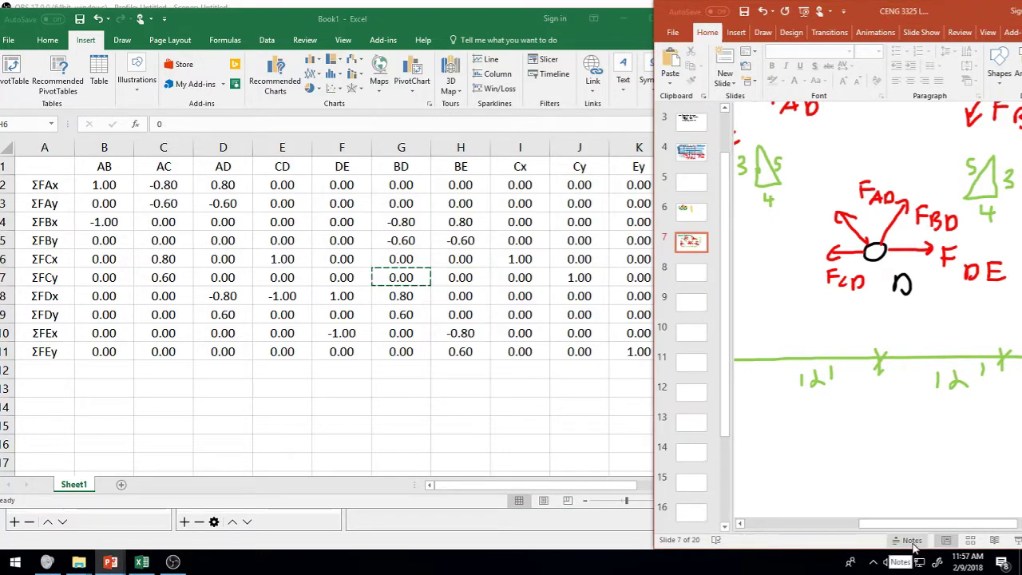
drag(915, 530, 982, 526)
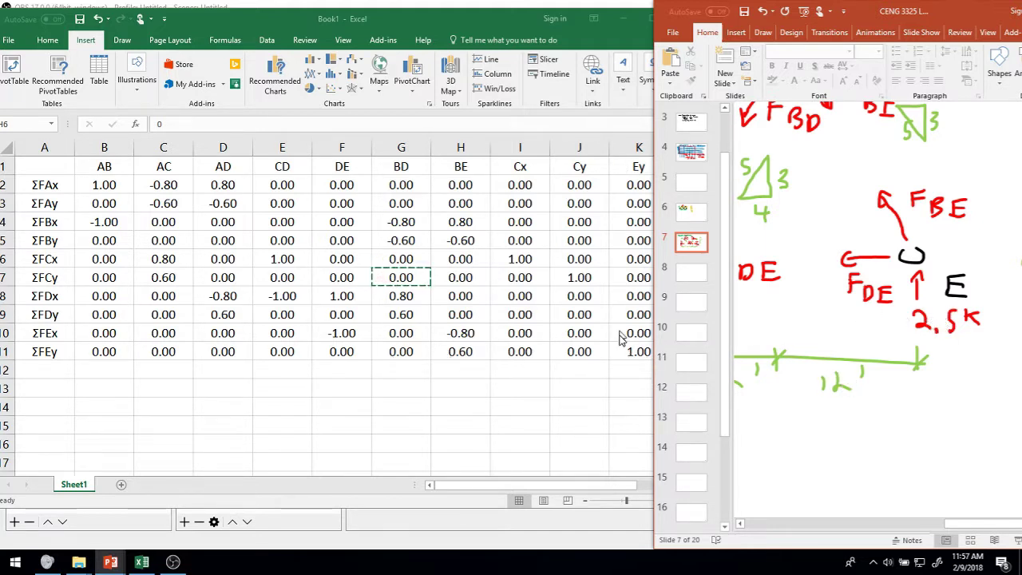
click(596, 23)
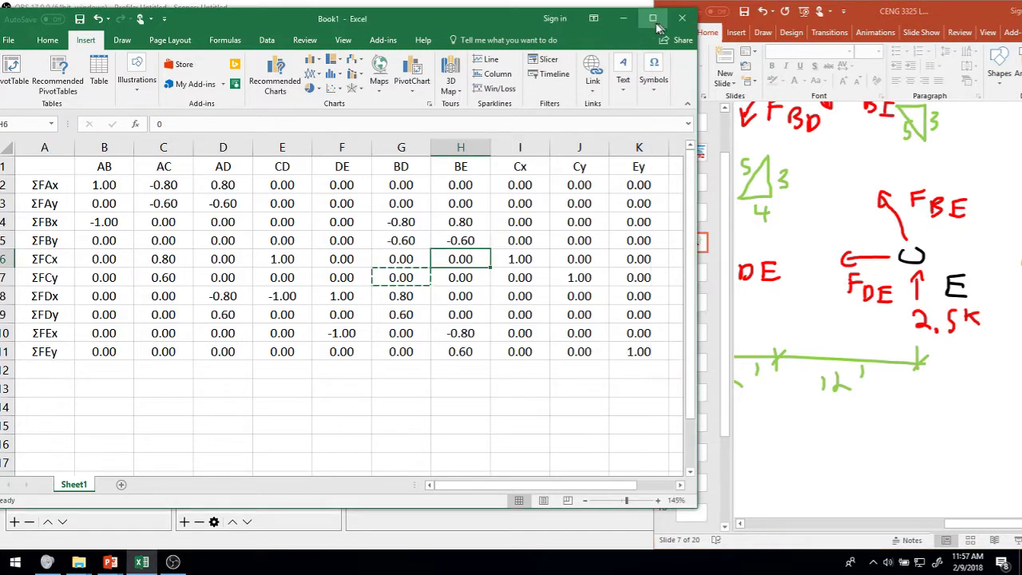
Maximize the workbook, cancel the pending copy and go to cell A1
click(654, 21)
click(464, 414)
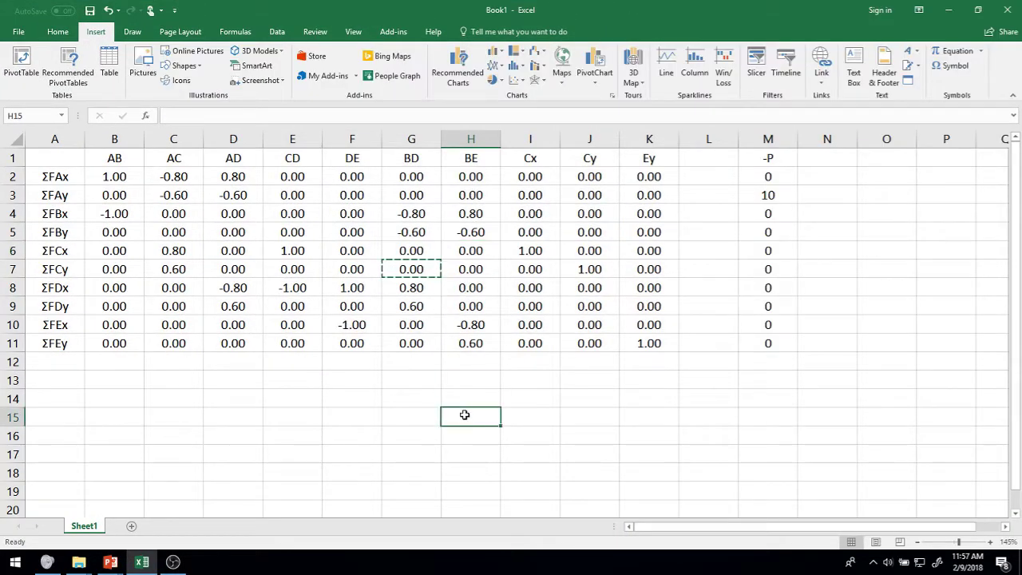
key(Escape)
key(Home)
key(Up)
key(ctrl+Home)
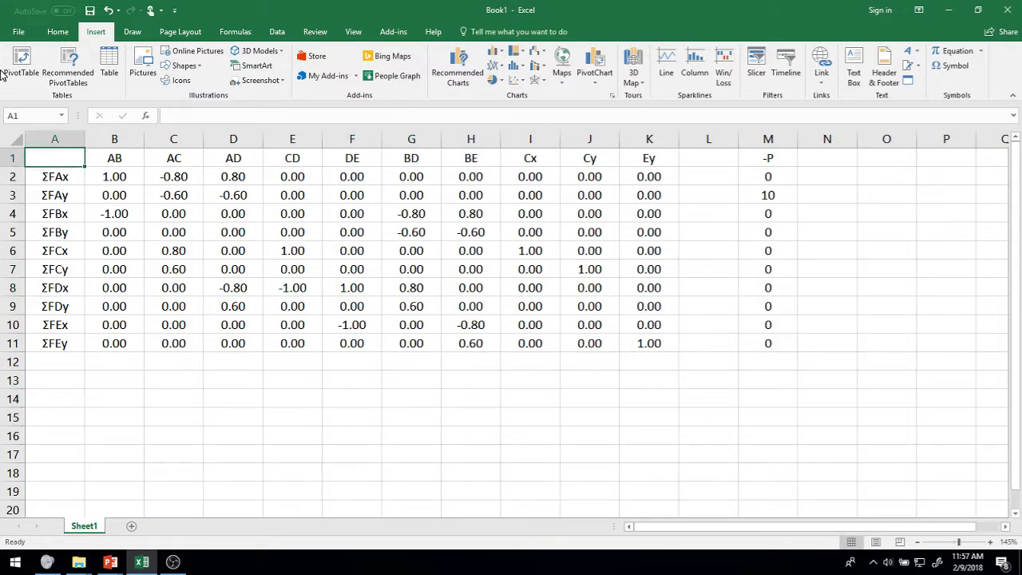
Insert a blank row 1 above the coefficient table
click(12, 159)
right_click(12, 159)
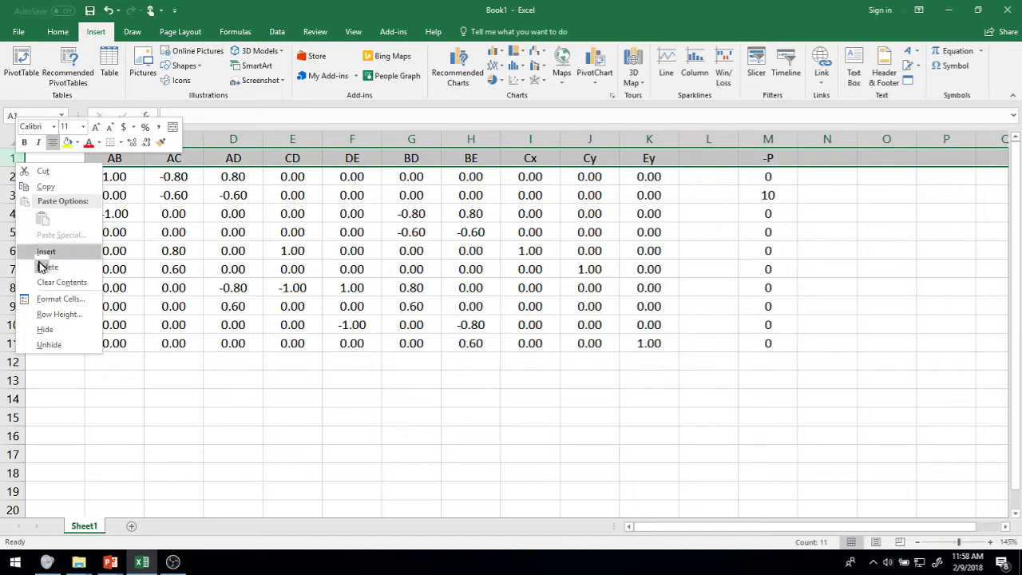
click(46, 251)
click(321, 420)
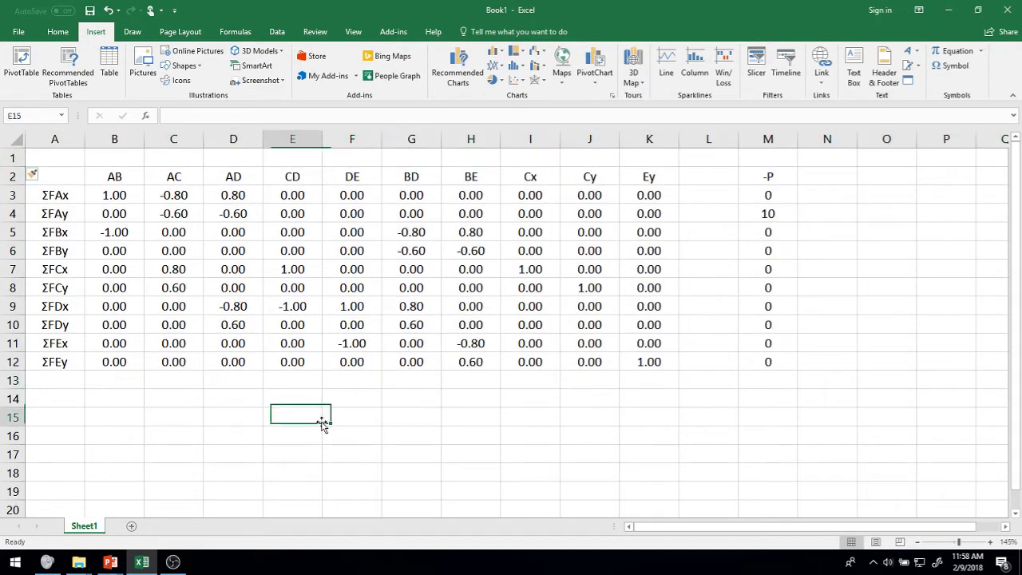
Select B1:K1, then select the coefficient table A2:K12
click(126, 157)
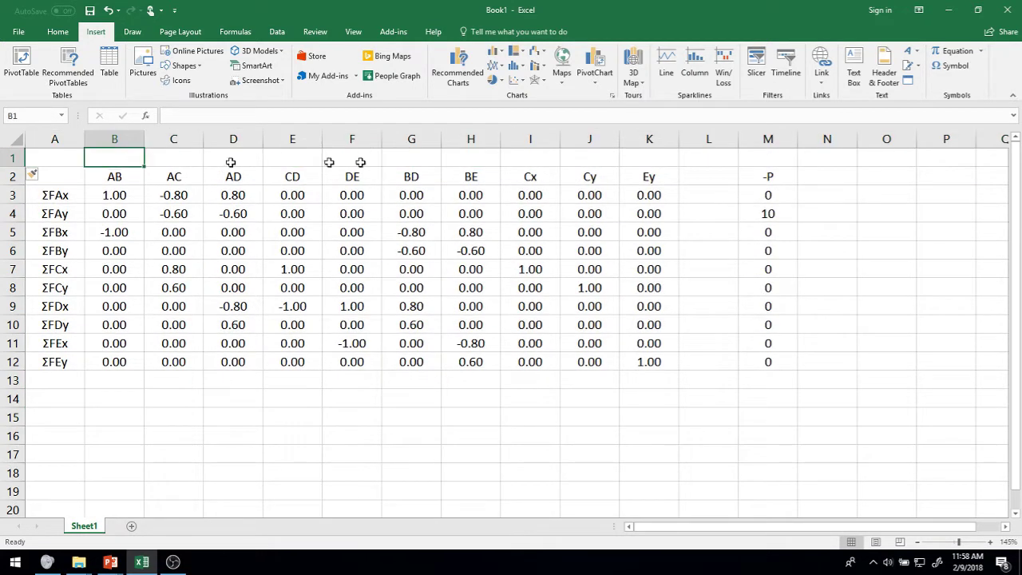
shift+click(644, 156)
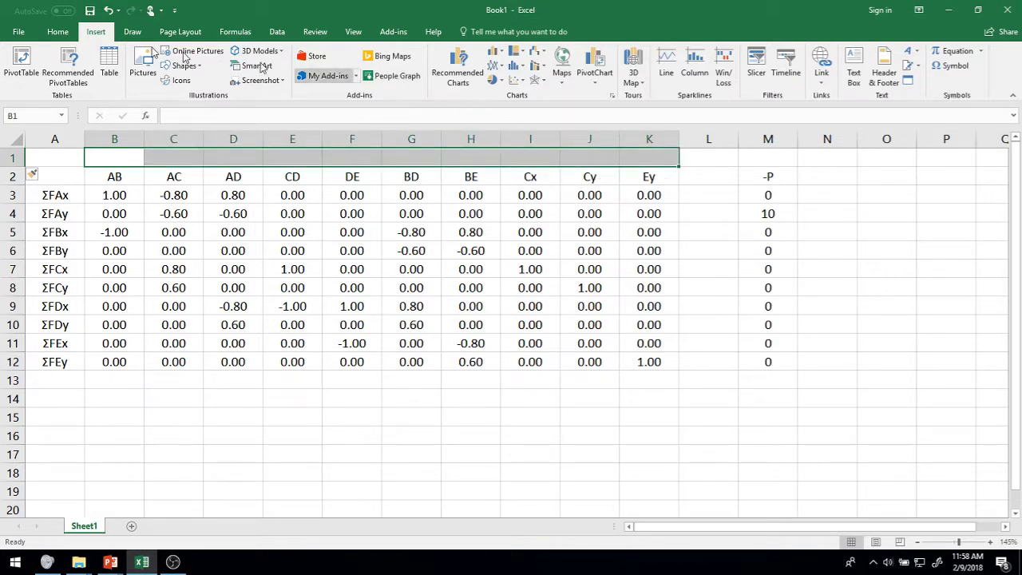
click(94, 230)
click(110, 195)
drag(52, 174, 666, 362)
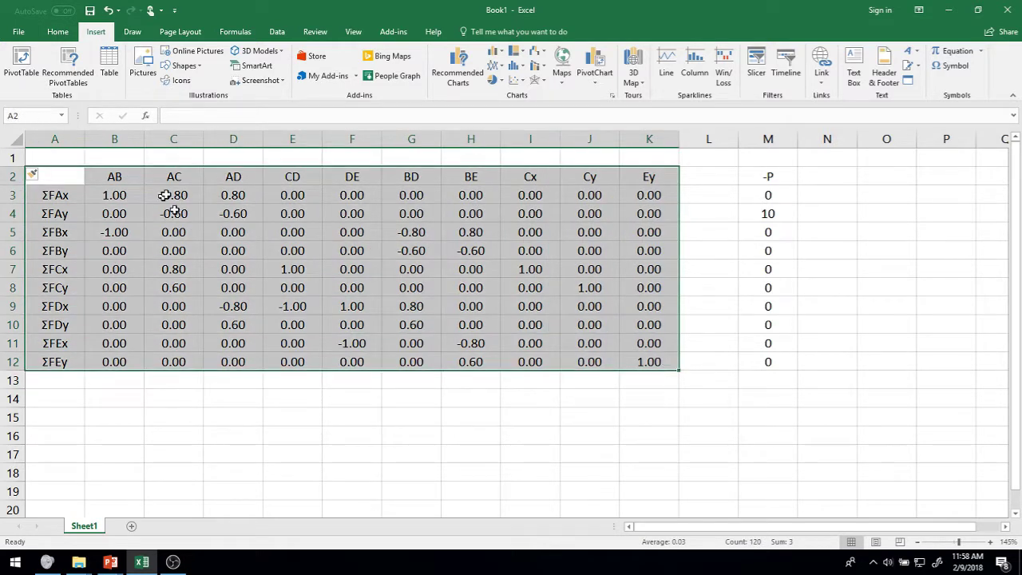
Give the coefficient table A2:K12 an outline border through Format Cells
right_click(440, 306)
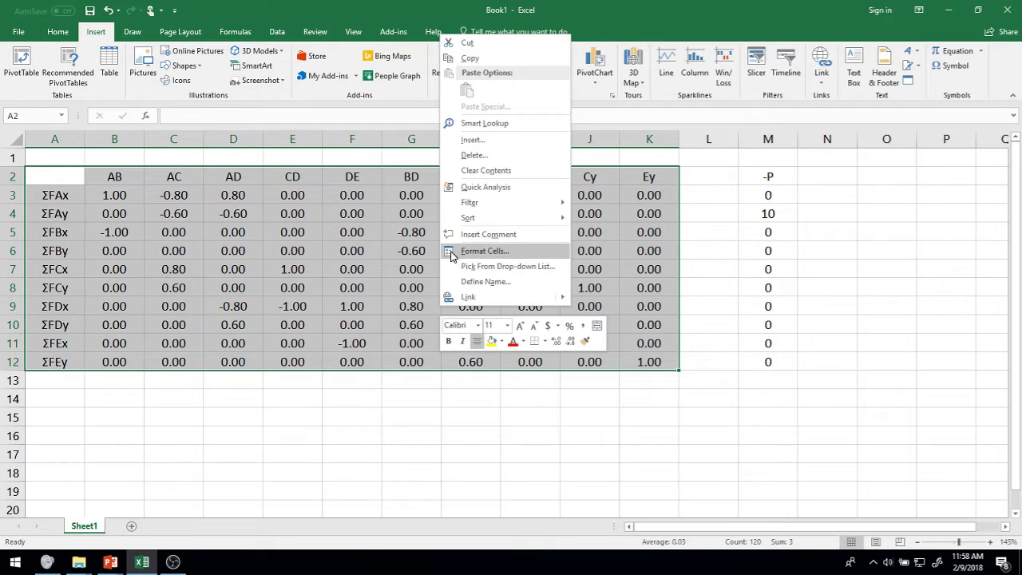
click(484, 250)
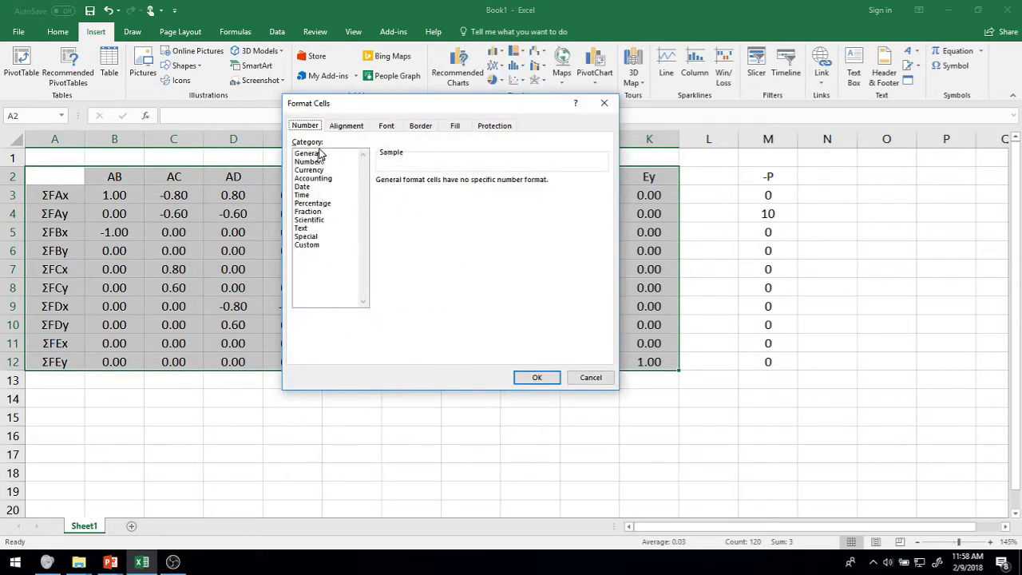
click(418, 128)
click(354, 217)
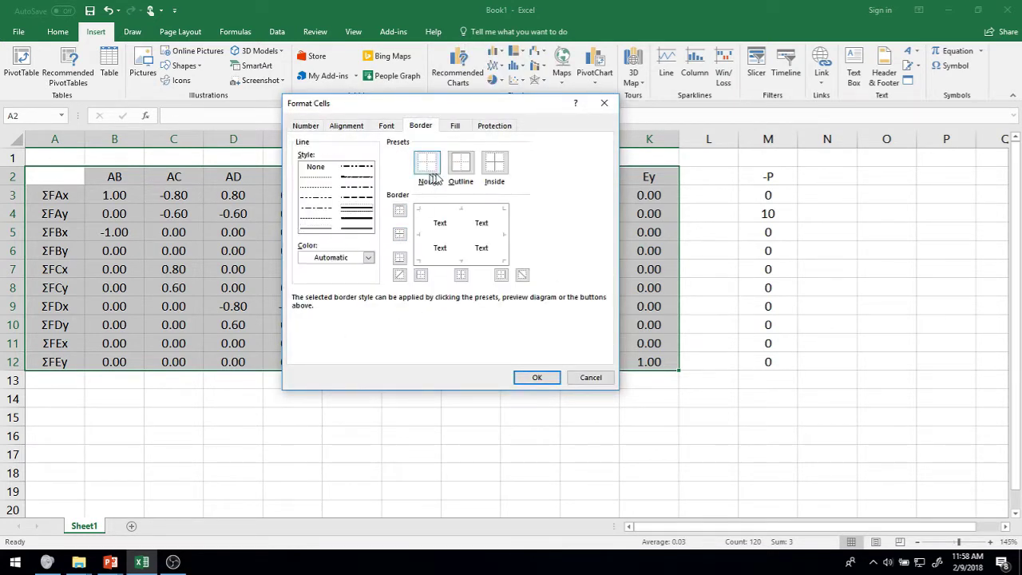
click(461, 163)
click(518, 375)
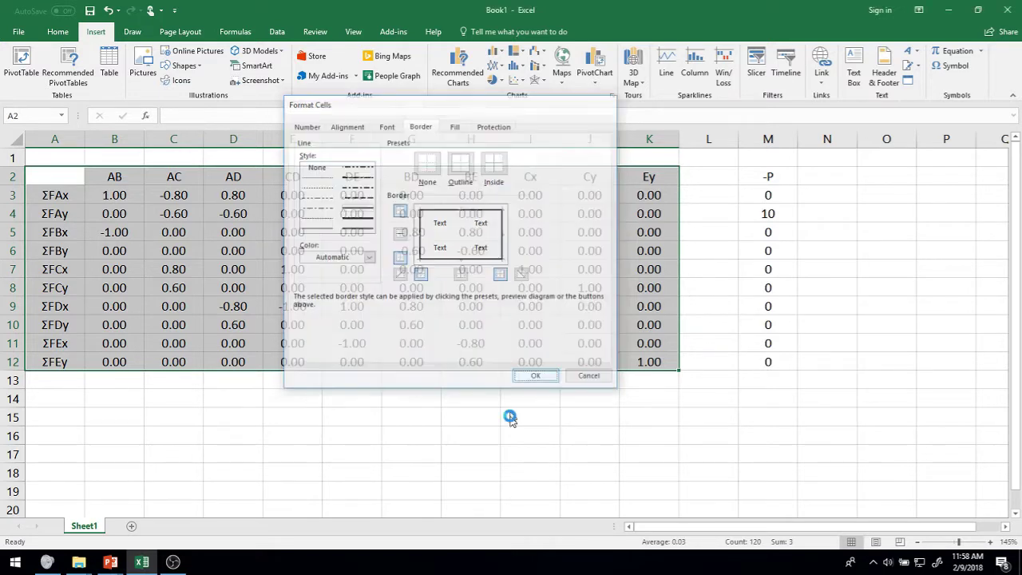
click(530, 454)
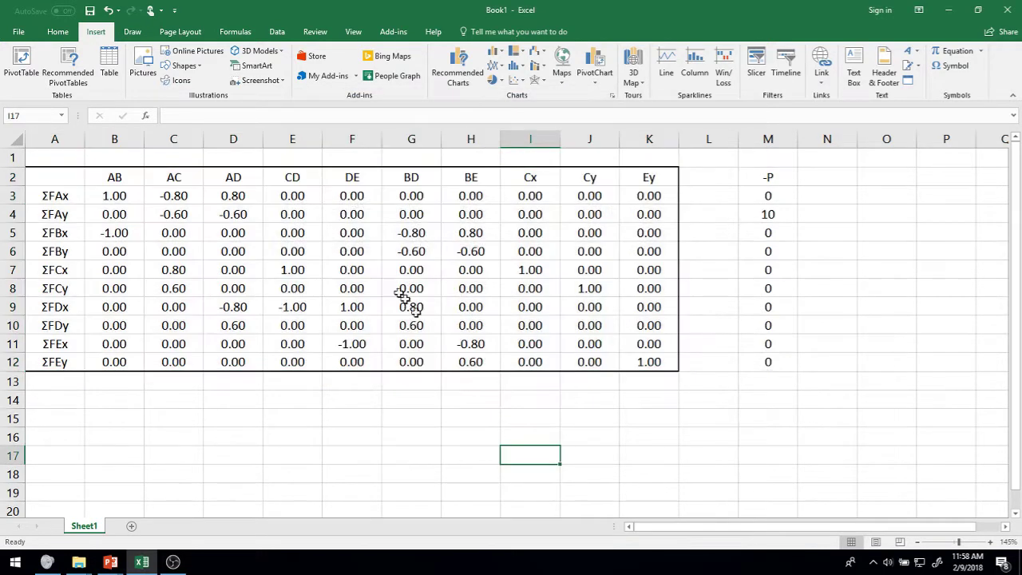
Merge and centre A1:K1 and title it 'Matrix [A]'
click(48, 157)
shift+click(635, 157)
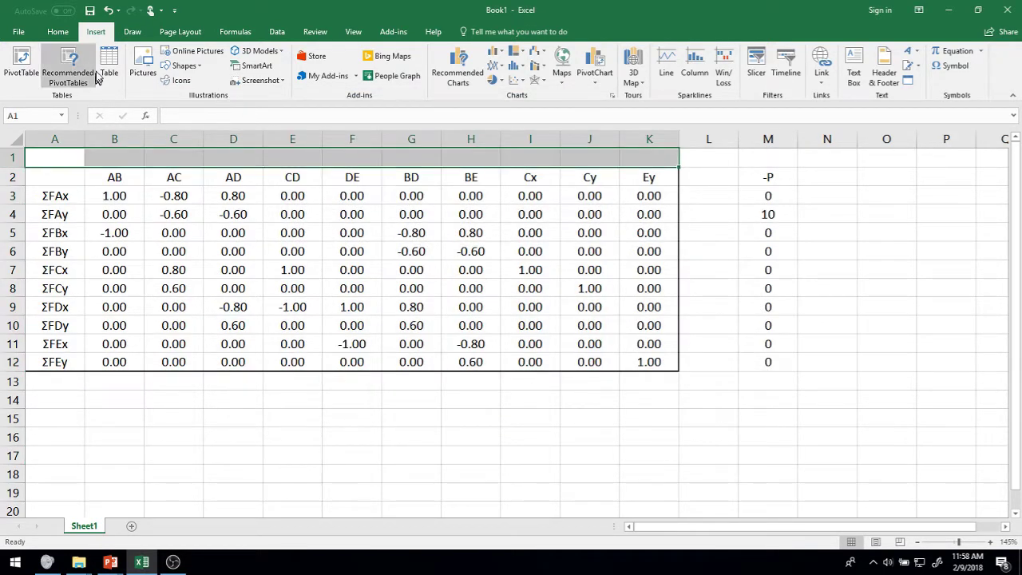
click(54, 33)
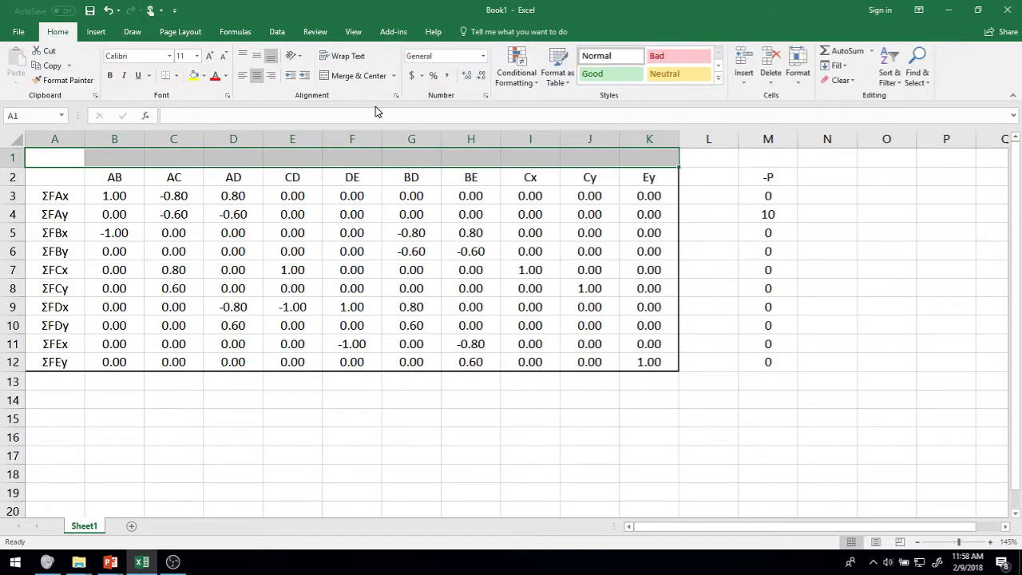
click(355, 75)
double_click(326, 159)
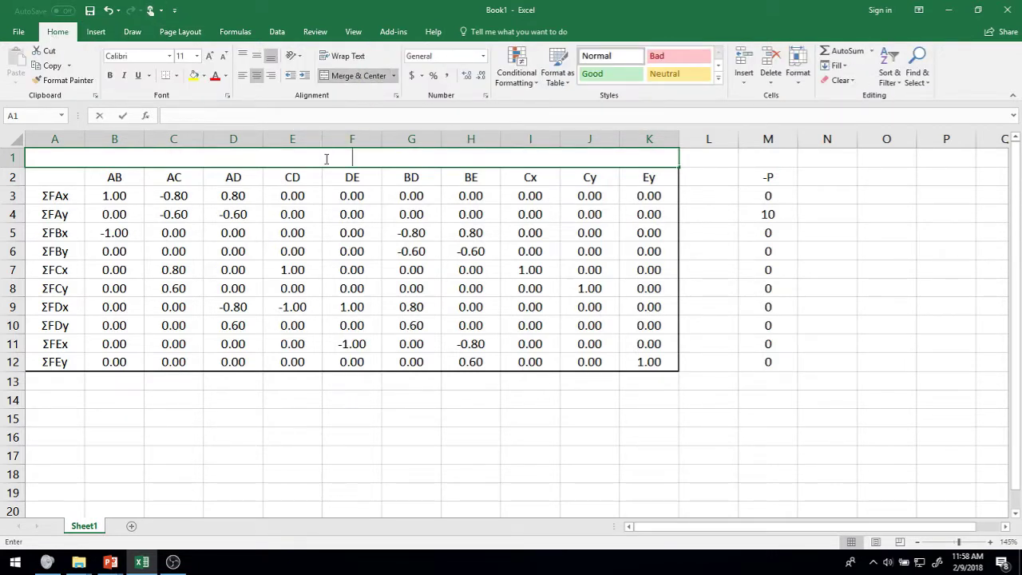
text(Matrix)
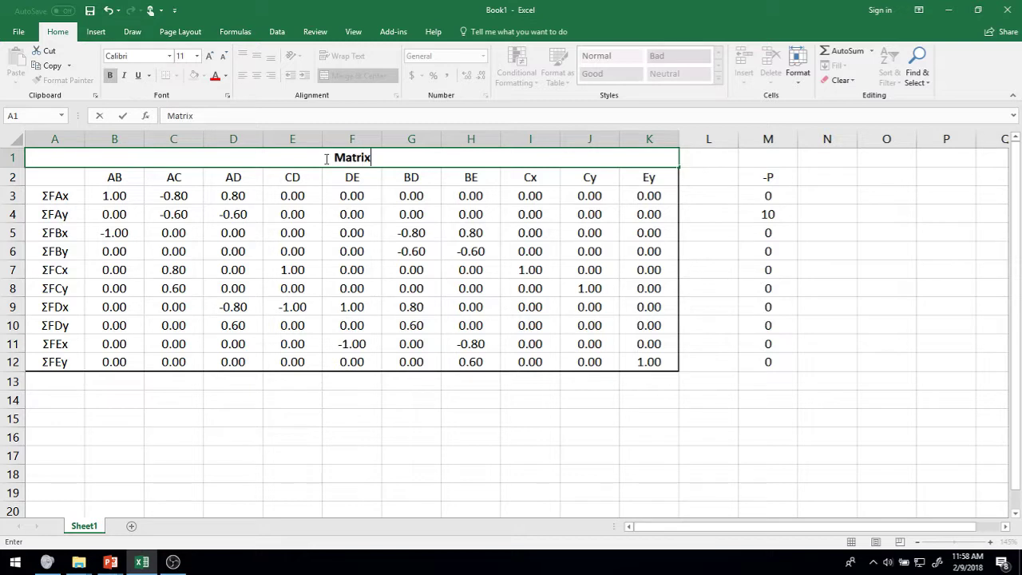
text( A)
key(BackSpace)
text([A])
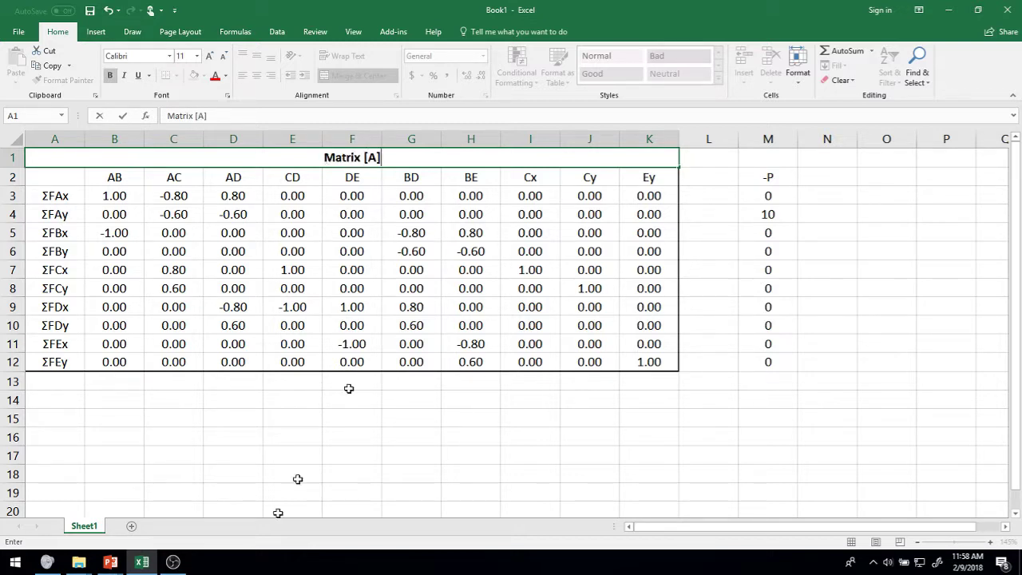
click(252, 455)
mouse_move(110, 562)
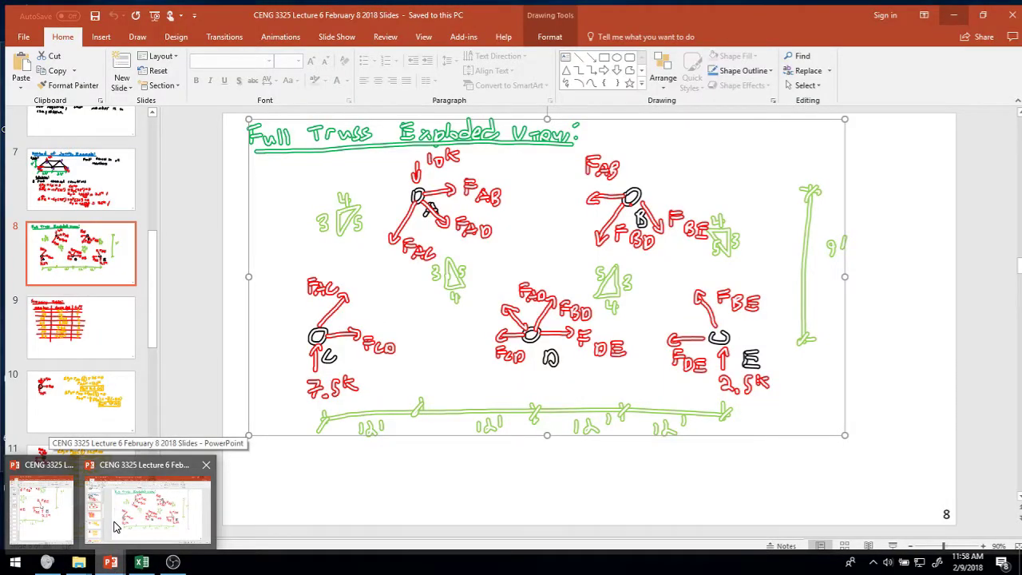
click(114, 527)
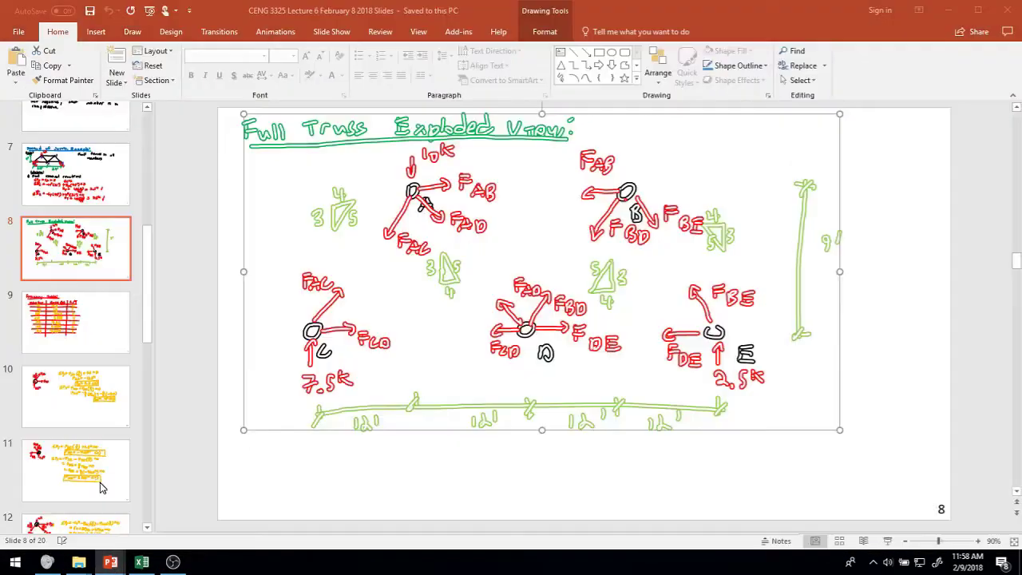
click(67, 527)
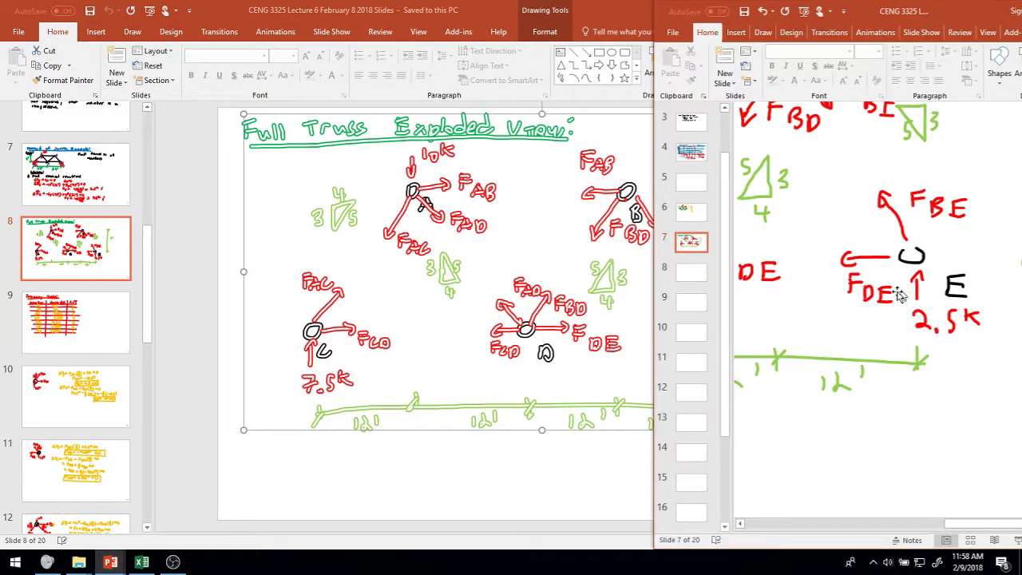
scroll(919, 426, down, 1)
click(685, 212)
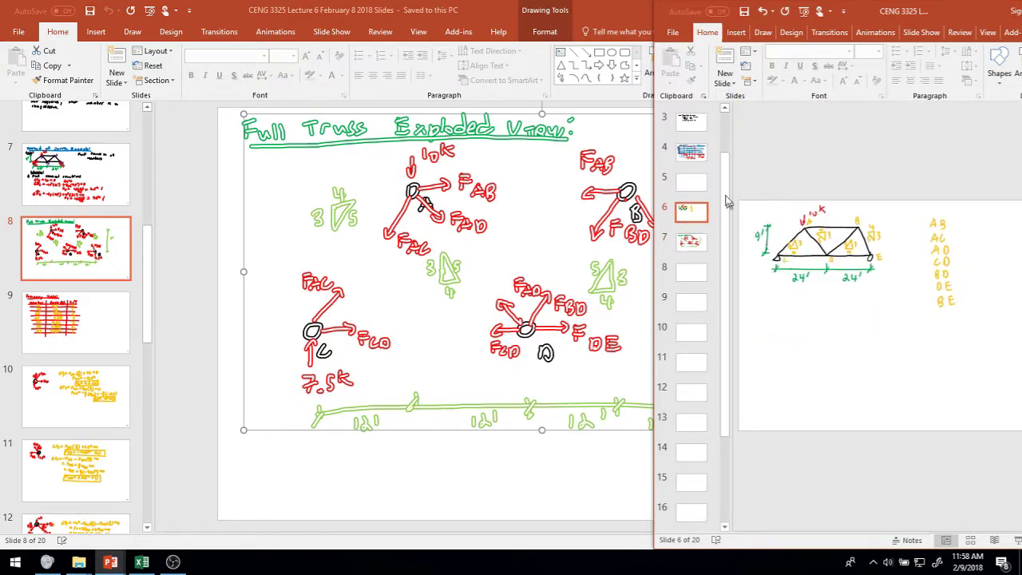
click(693, 155)
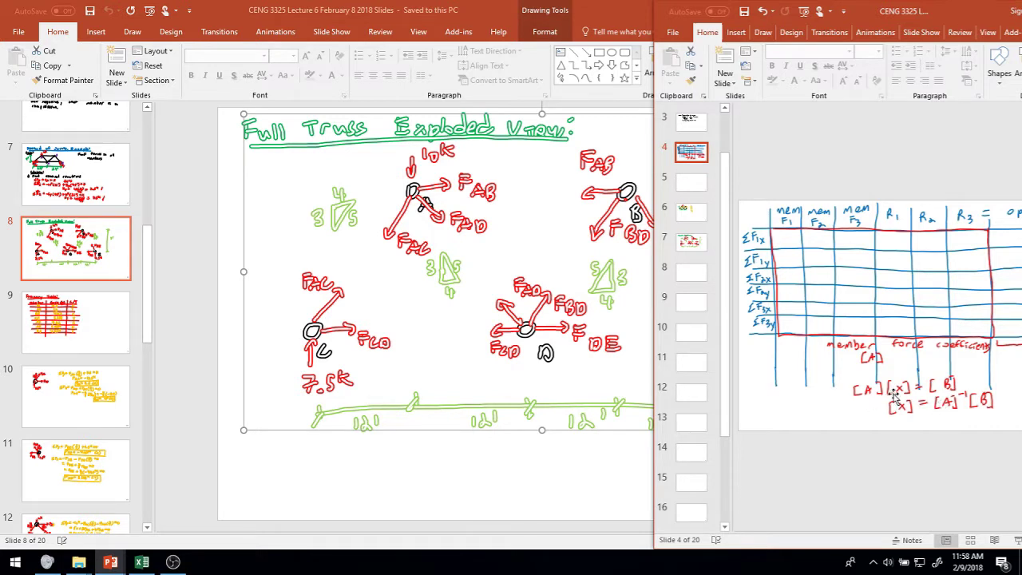
click(507, 461)
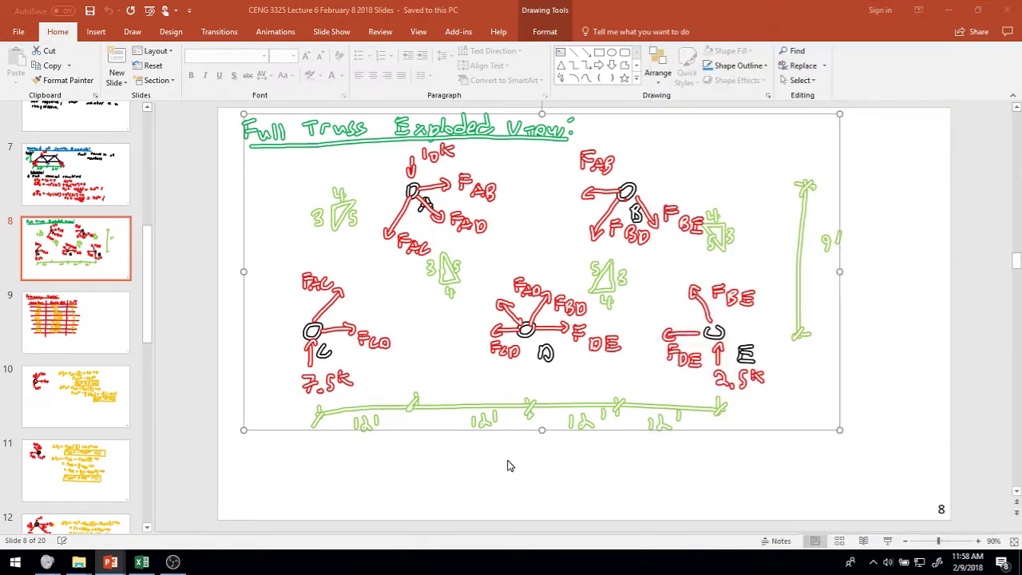
click(143, 564)
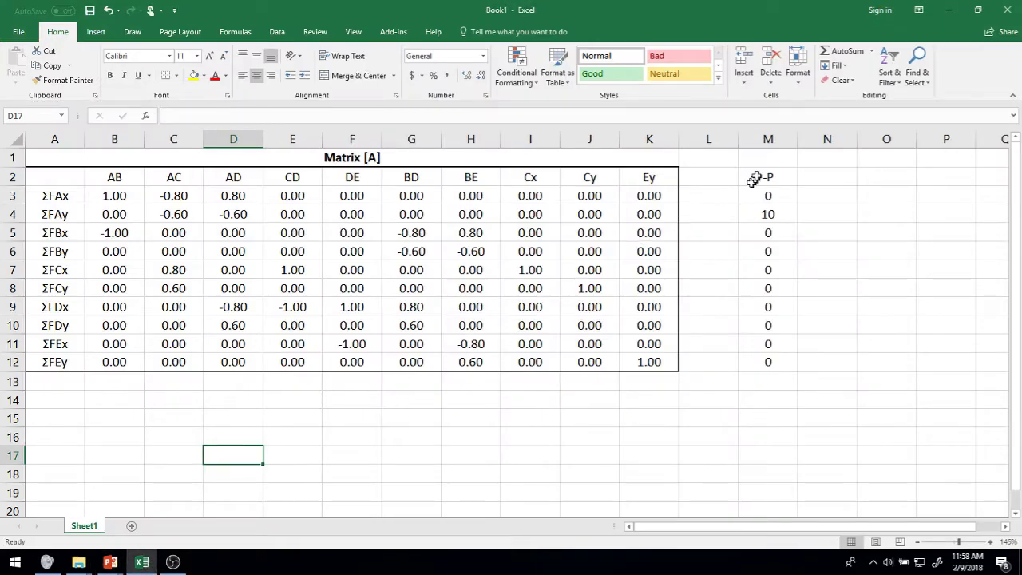
Widen column M and enter the bold heading 'Matrix [B]' in M1
click(768, 158)
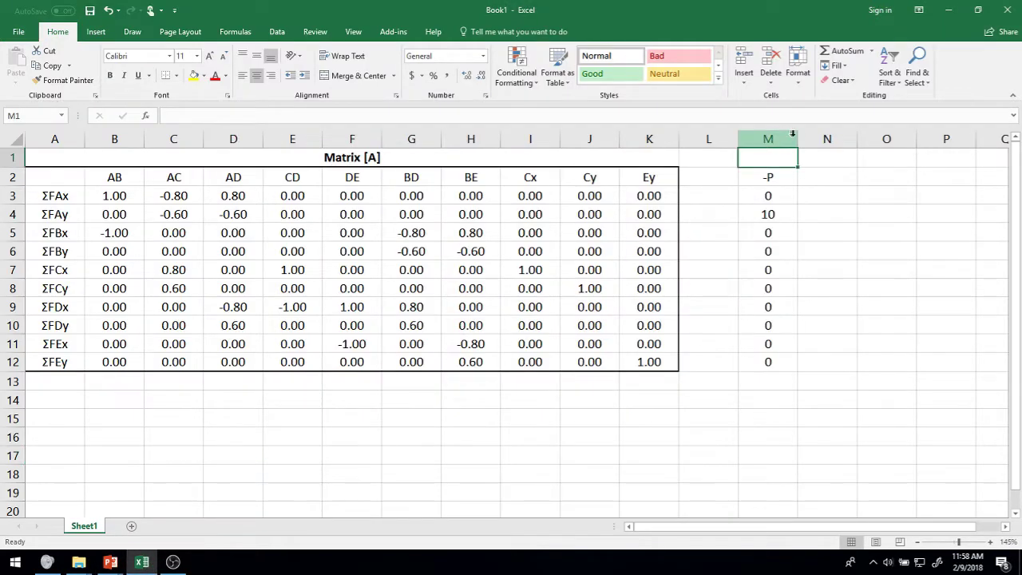
drag(797, 139, 806, 139)
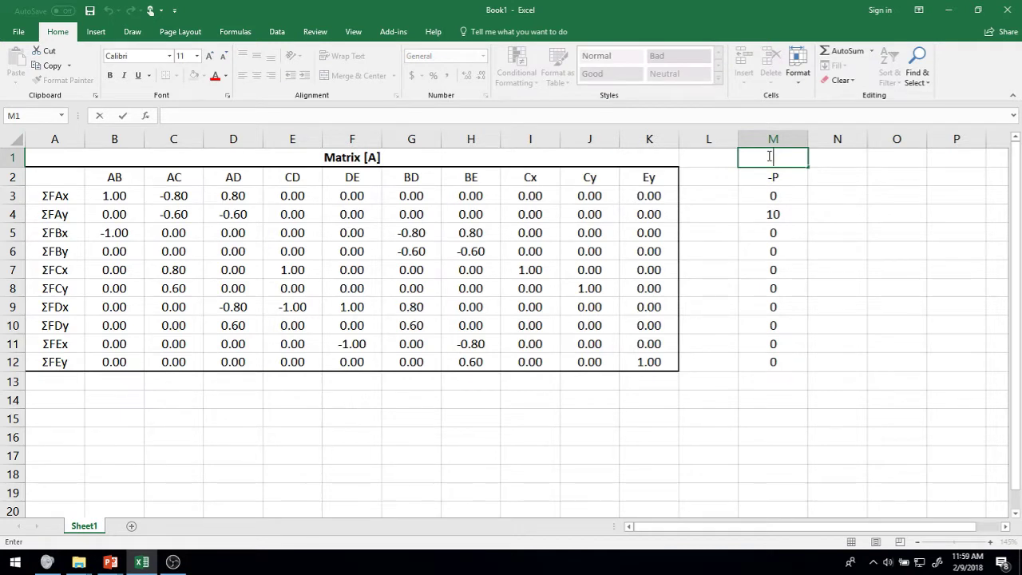
key(ctrl+b)
text(Matrix [)
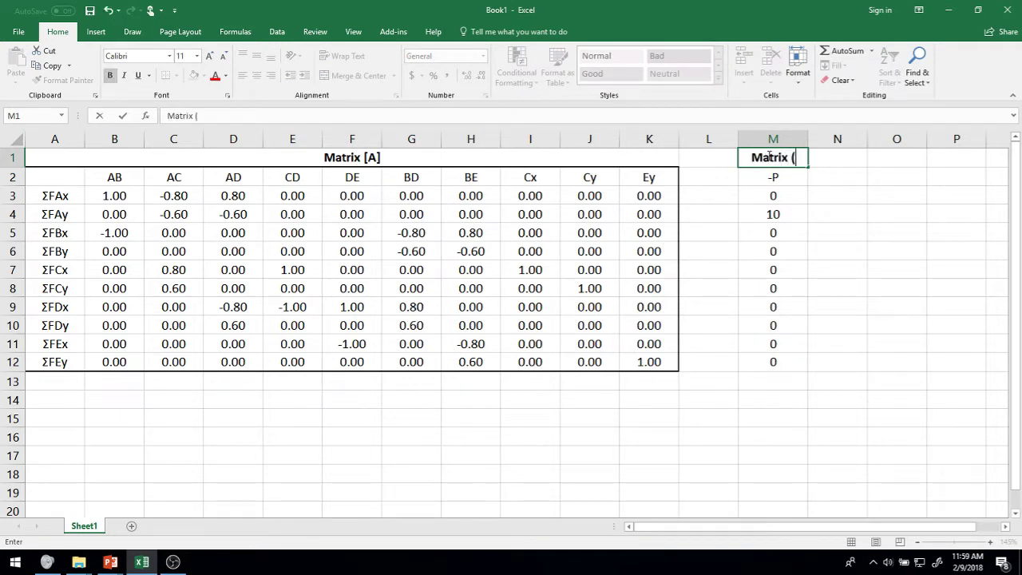
key(BackSpace)
text([B])
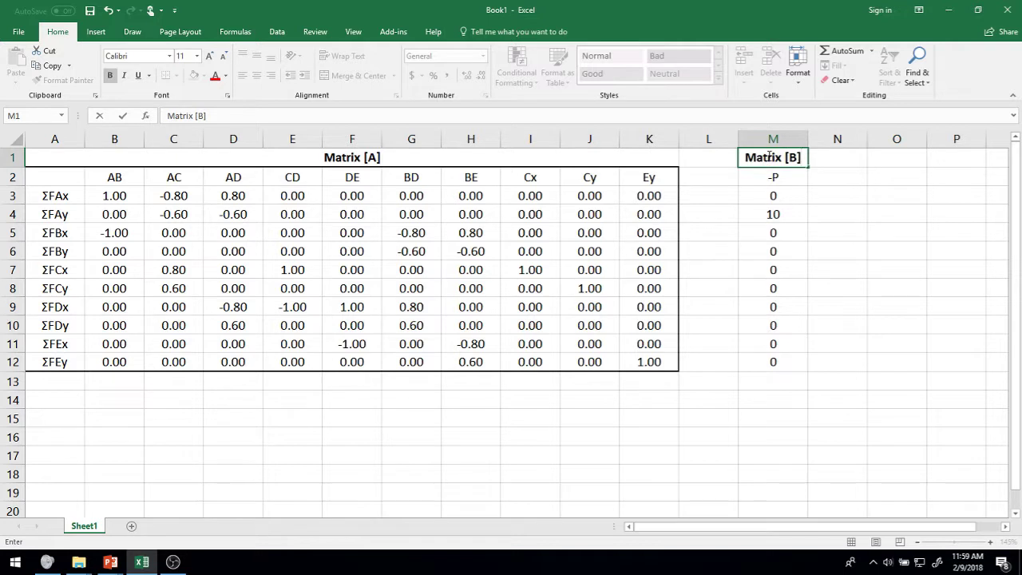
key(Return)
Select cell A14, then select the load vector values M2:M12
click(318, 405)
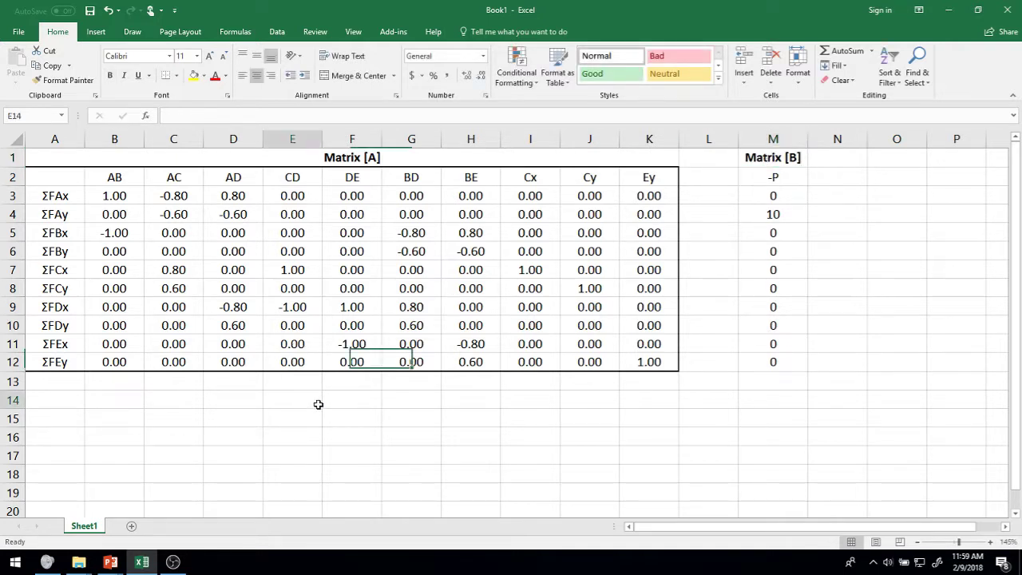
click(206, 398)
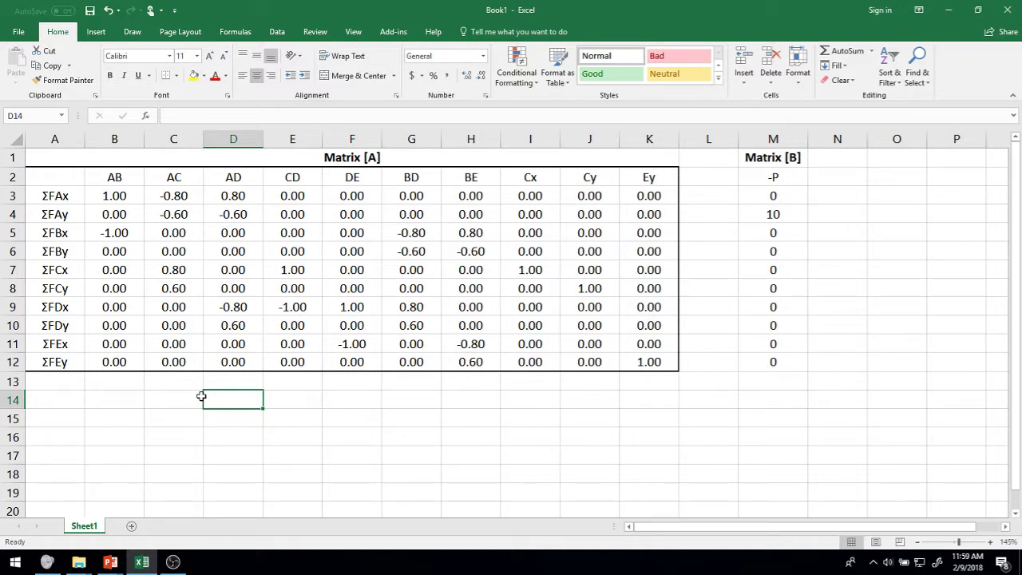
click(338, 461)
click(209, 405)
click(330, 413)
click(109, 383)
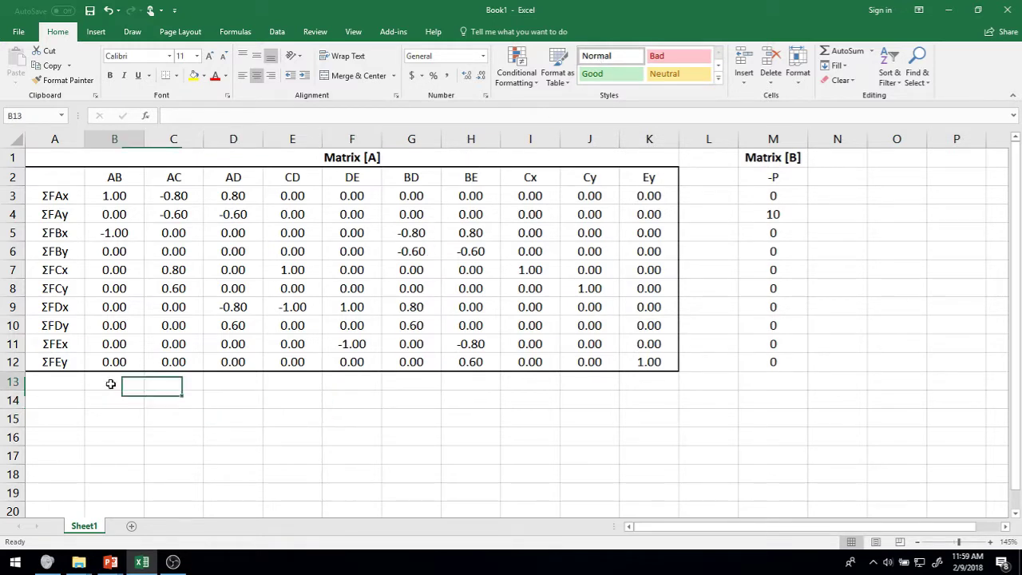
click(89, 398)
click(71, 396)
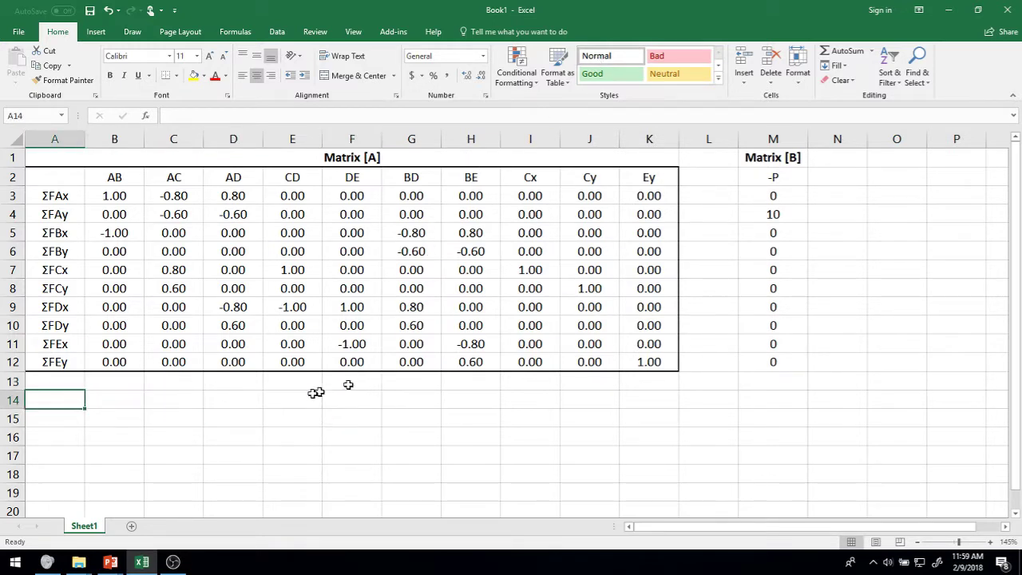
scroll(285, 402, down, 1)
scroll(285, 401, up, 1)
drag(772, 177, 782, 359)
Apply an outline border to M2:M12 through Format Cells
right_click(782, 358)
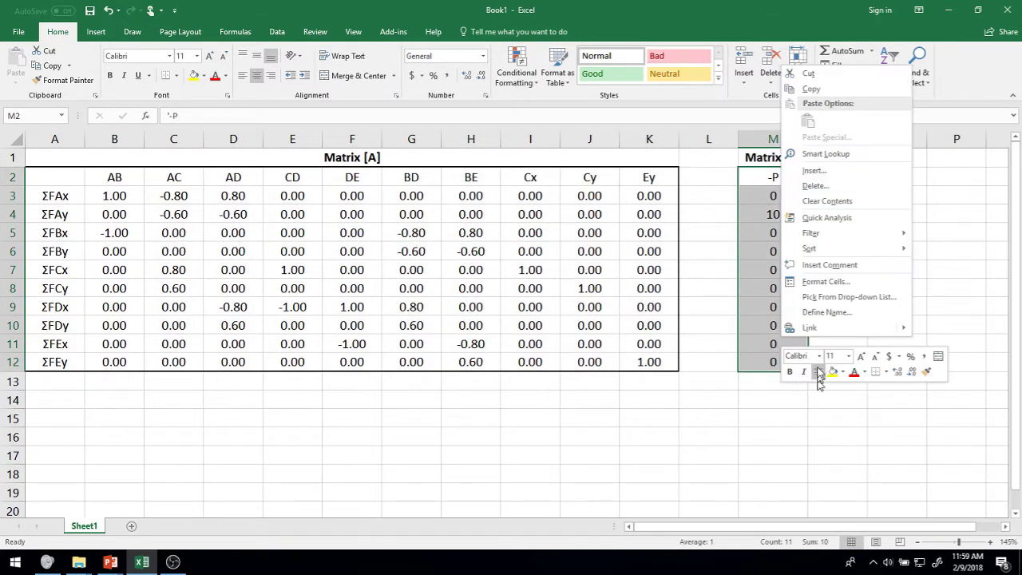
click(821, 287)
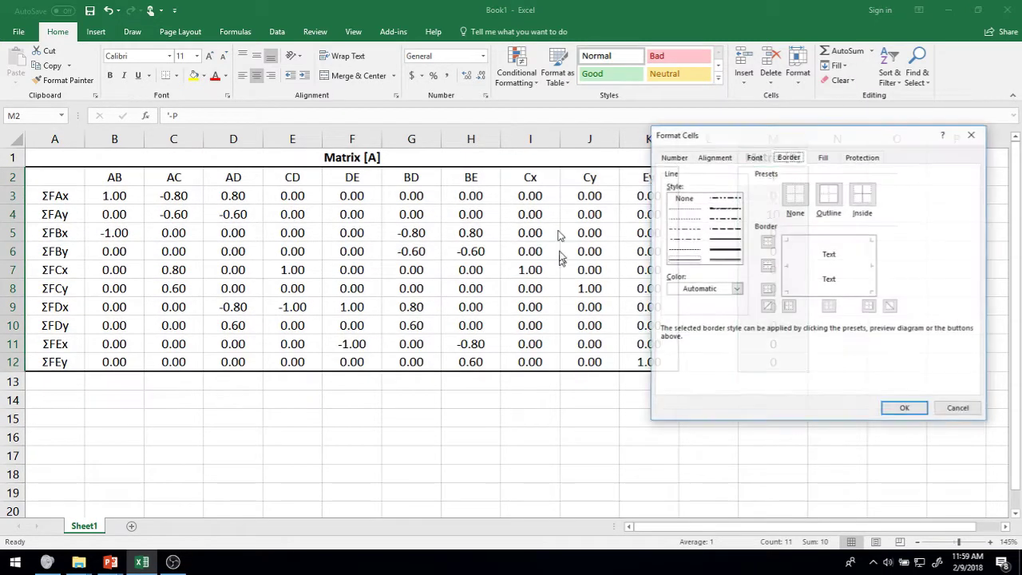
click(828, 194)
click(901, 411)
click(725, 450)
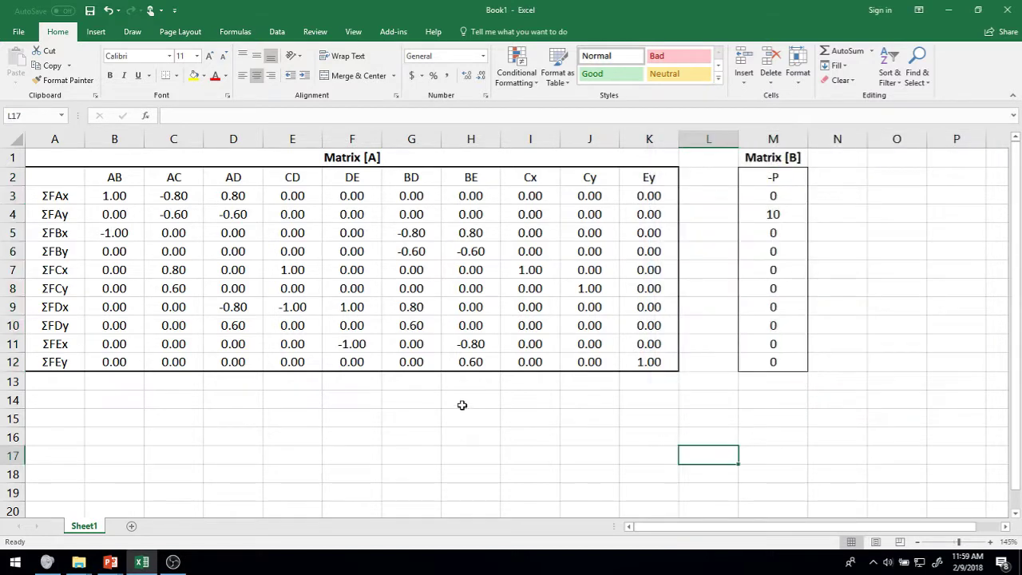
Reselect M2:M12 and apply the outline border again, then select A14
drag(775, 179, 783, 360)
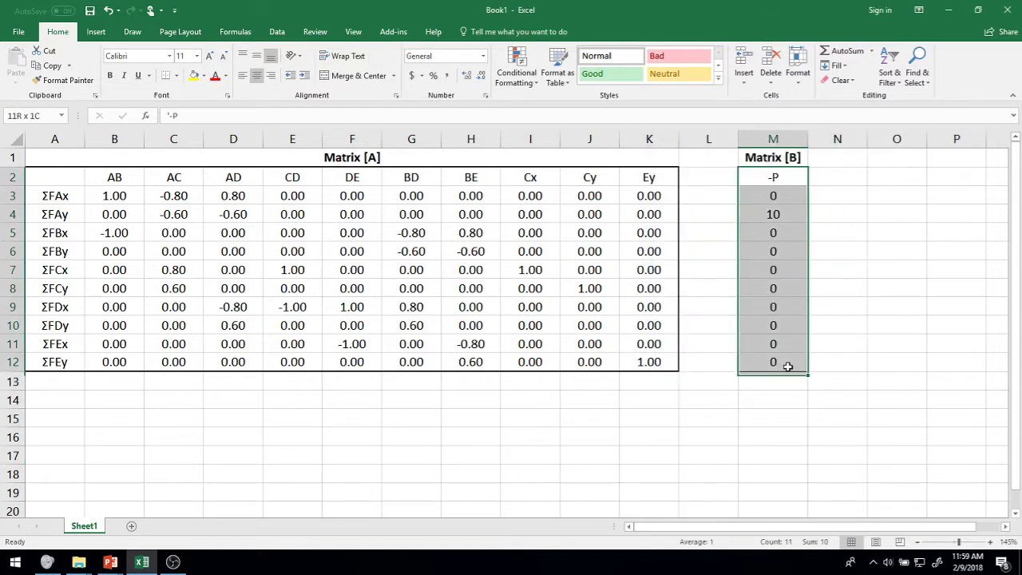
right_click(788, 365)
click(834, 303)
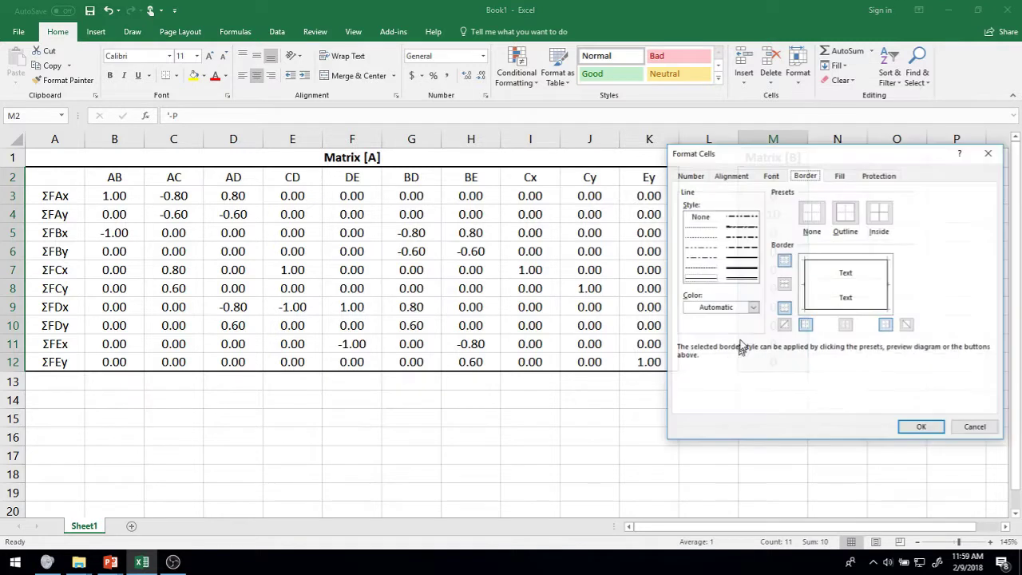
click(852, 230)
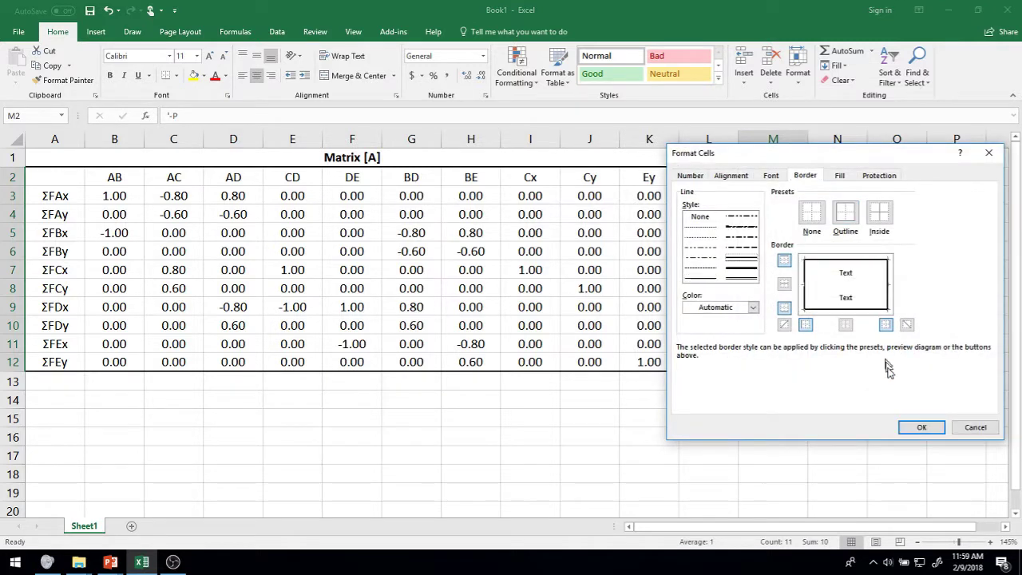
click(918, 426)
click(703, 435)
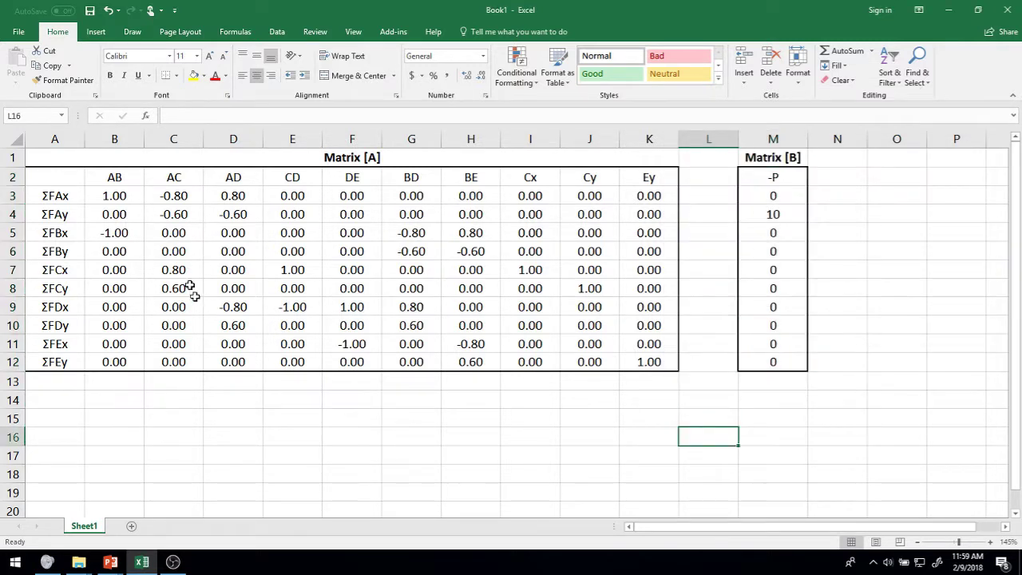
scroll(200, 351, down, 1)
click(75, 351)
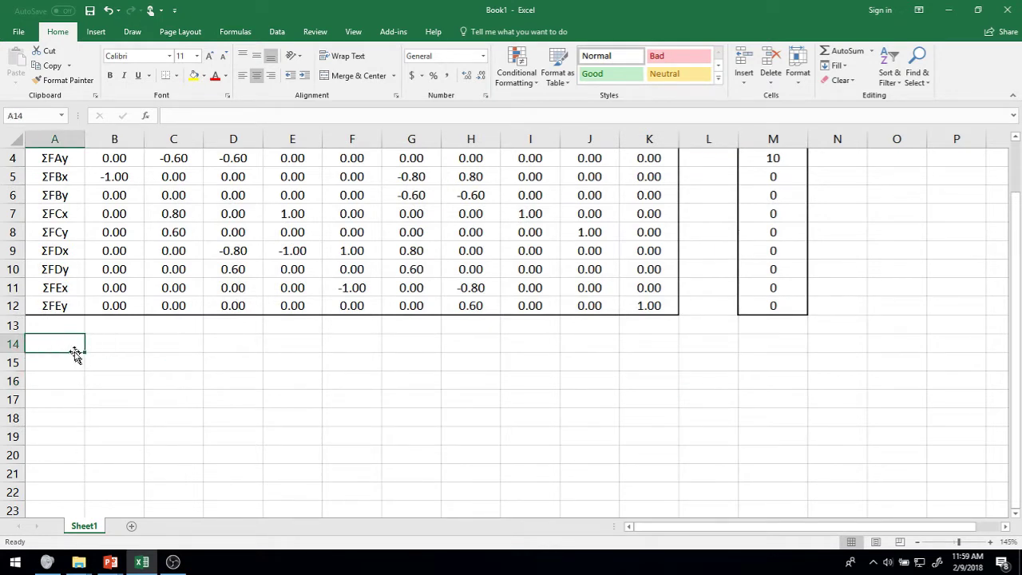
Merge and centre A14:K14 and type the heading '[A]-1'
key(shift+Right)
key(shift+Right)
key(shift+Right)
key(shift+Right)
key(shift+Right)
key(shift+Right)
key(shift+Right)
key(shift+Right)
key(shift+Right)
key(shift+Right)
key(shift+Right)
key(shift+Left)
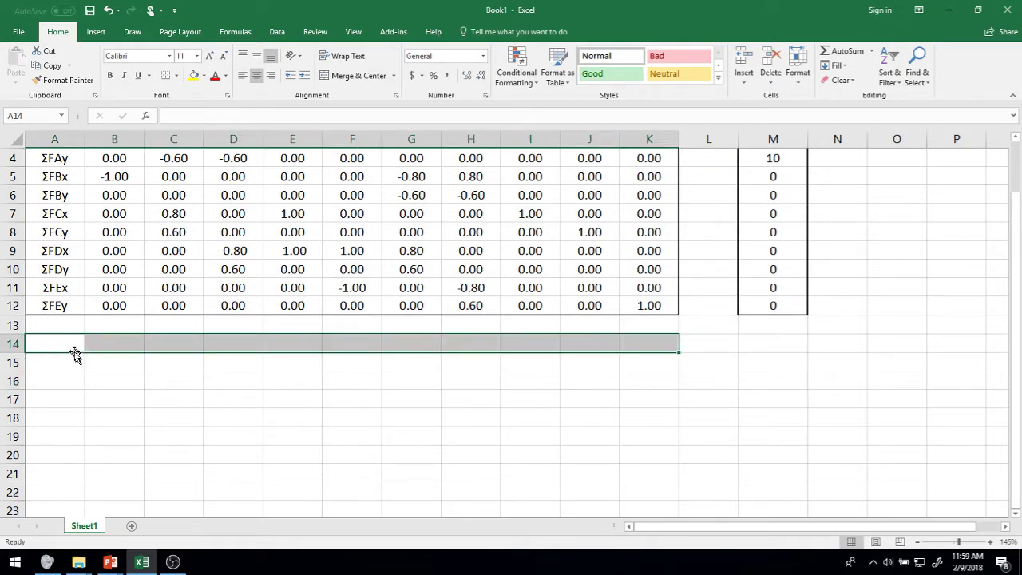
click(358, 75)
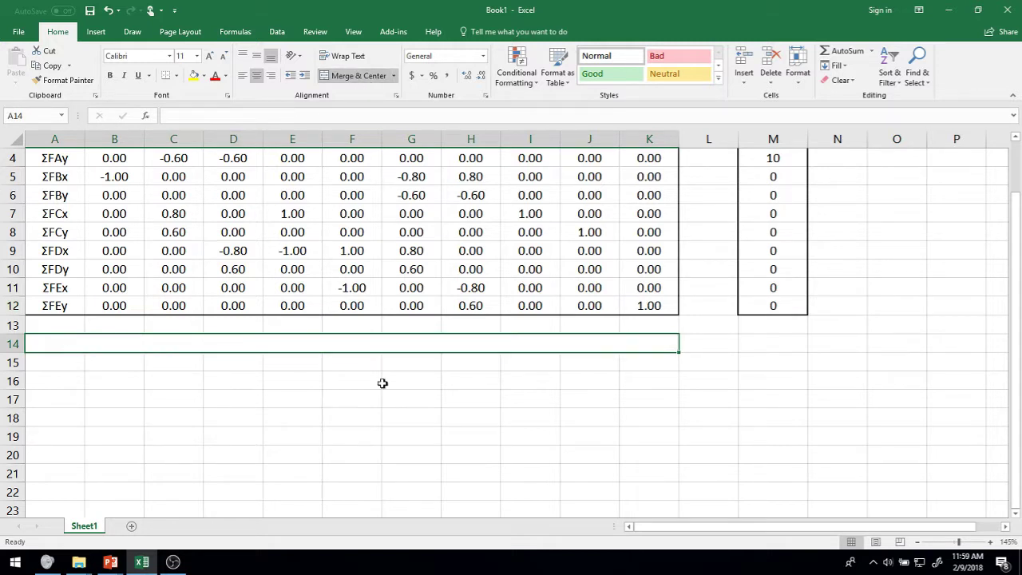
double_click(382, 345)
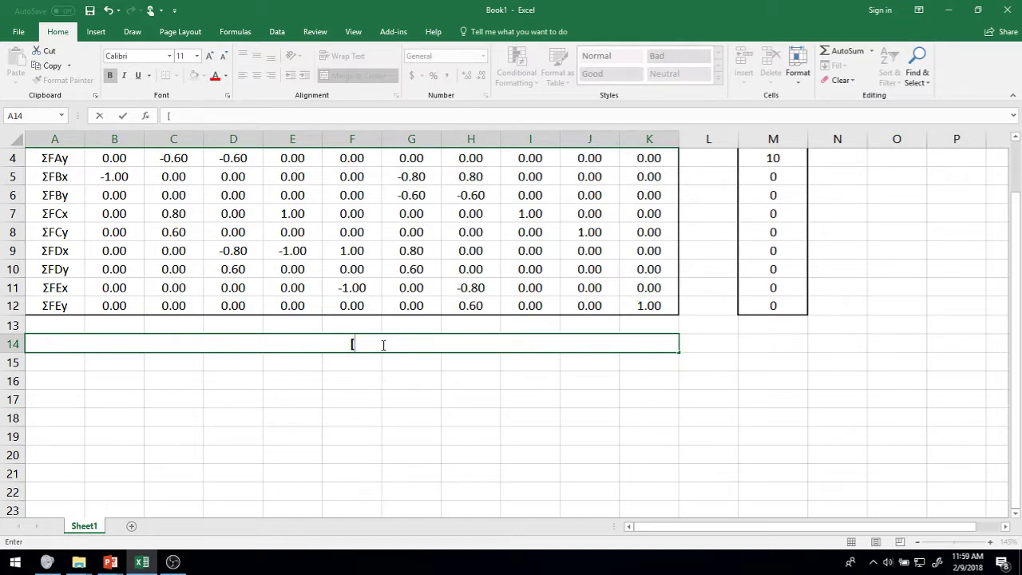
text([A]&)
key(BackSpace)
text(-1)
key(ctrl+Return)
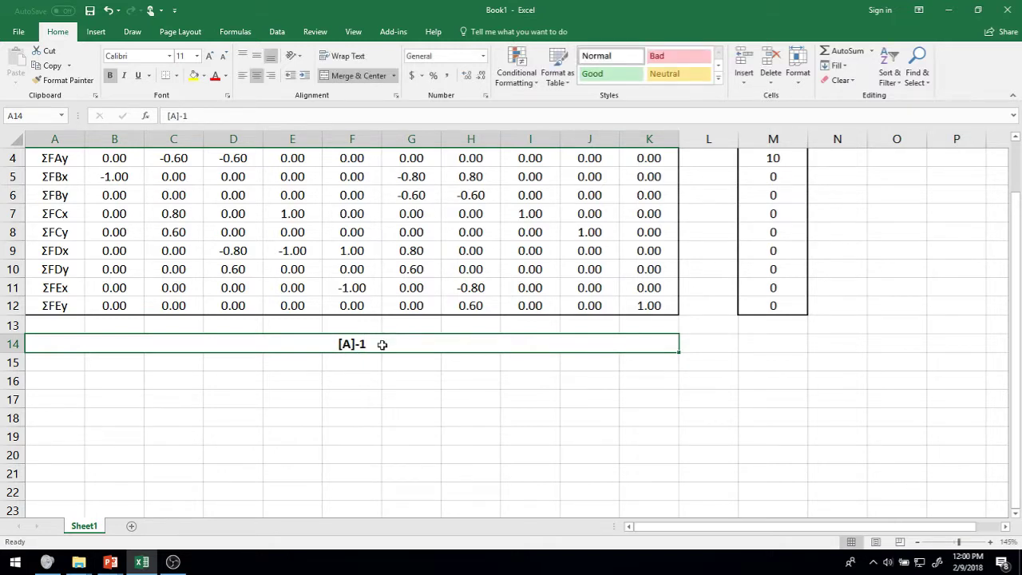
Correct the heading to '[A]^-1' by inserting the power sign
scroll(383, 344, up, 1)
scroll(354, 376, down, 2)
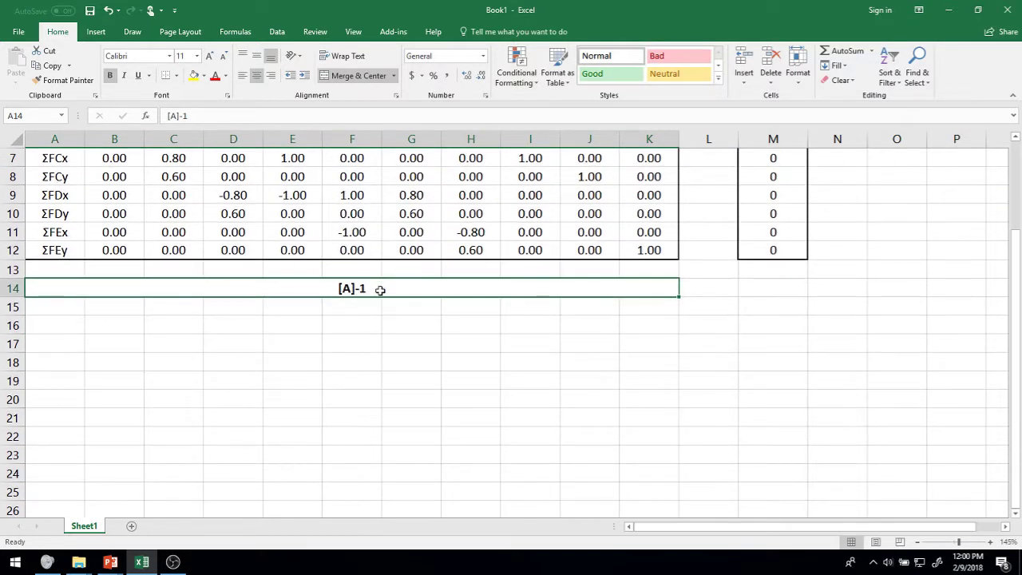
double_click(374, 290)
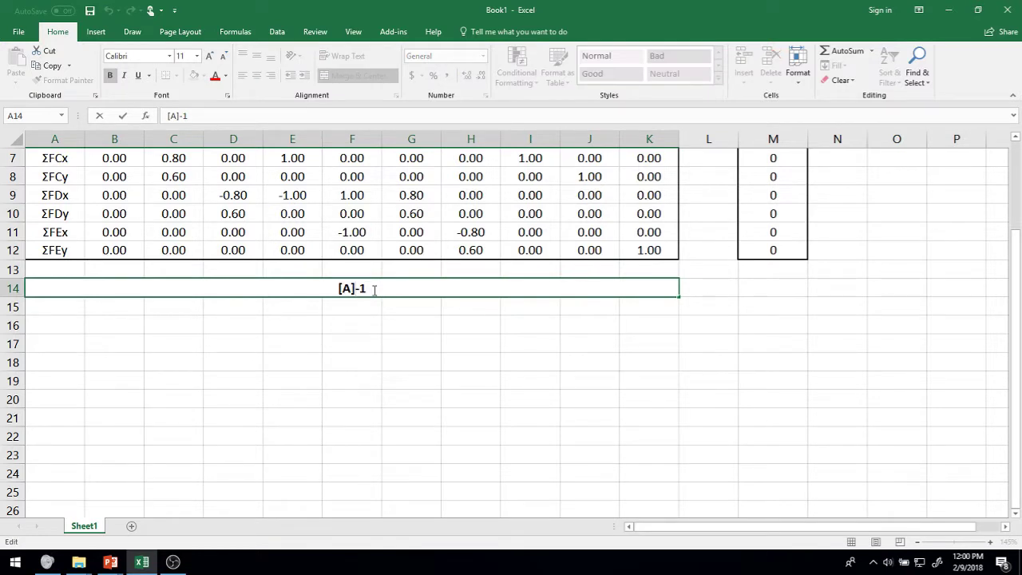
key(Left)
key(Left)
text(^)
key(Return)
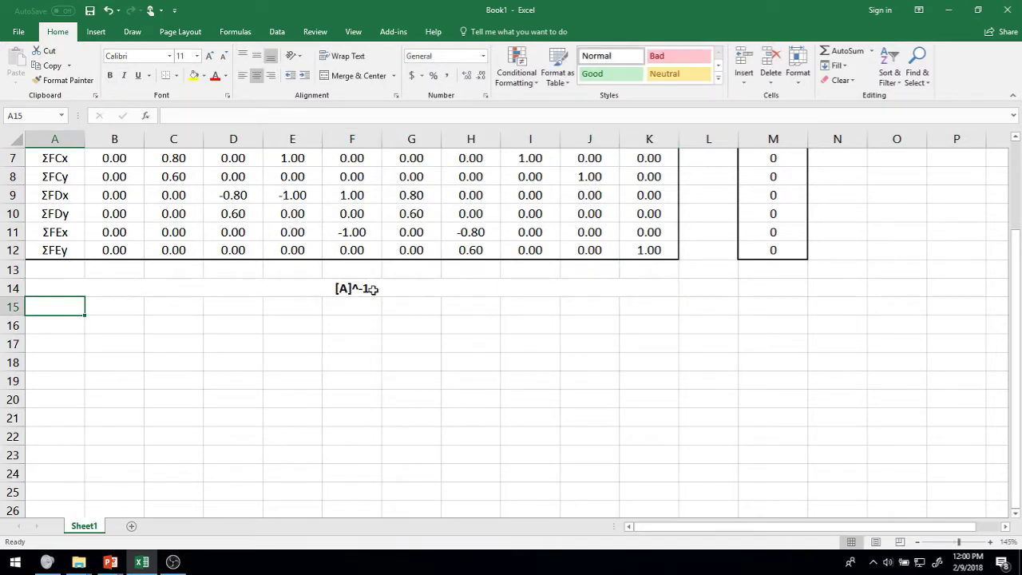
Select the ten-row block A15:K24 beneath the heading
key(shift+Right)
key(shift+Right)
key(shift+Right)
key(shift+Right)
key(shift+Right)
key(shift+Right)
key(shift+Right)
key(shift+Right)
key(shift+Right)
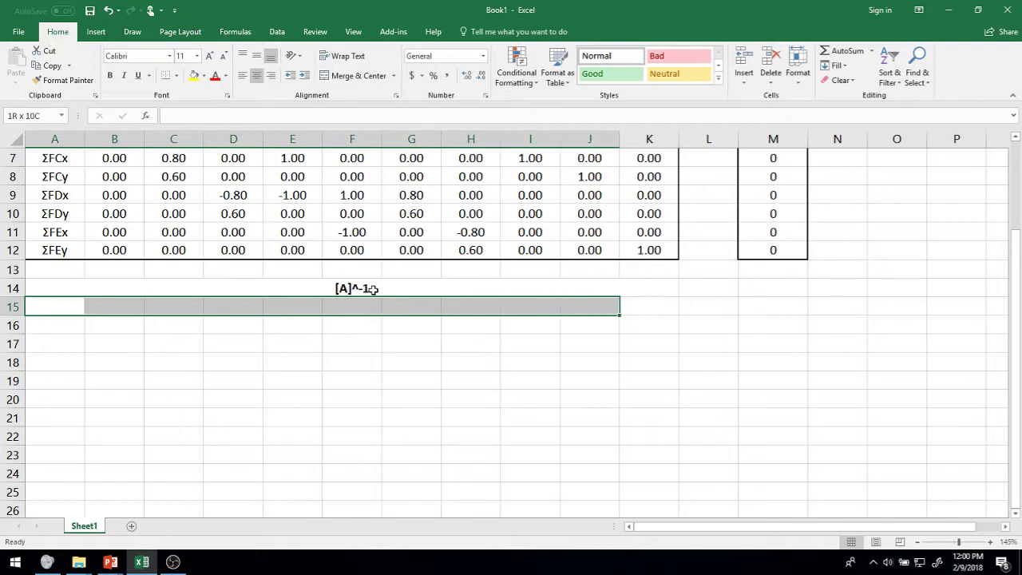
key(shift+Right)
key(shift+Down)
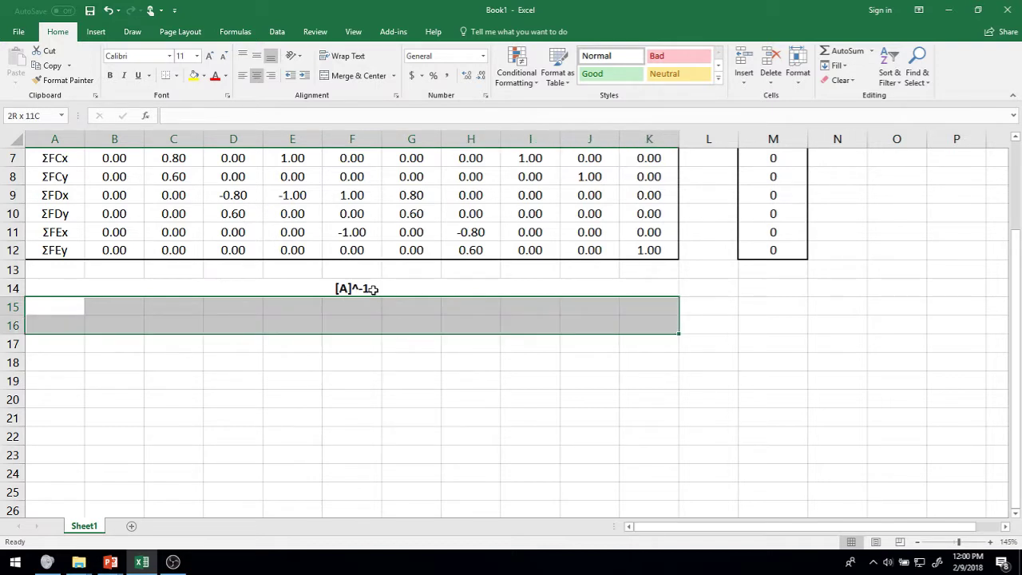
key(shift+Down)
key(shift+Down)
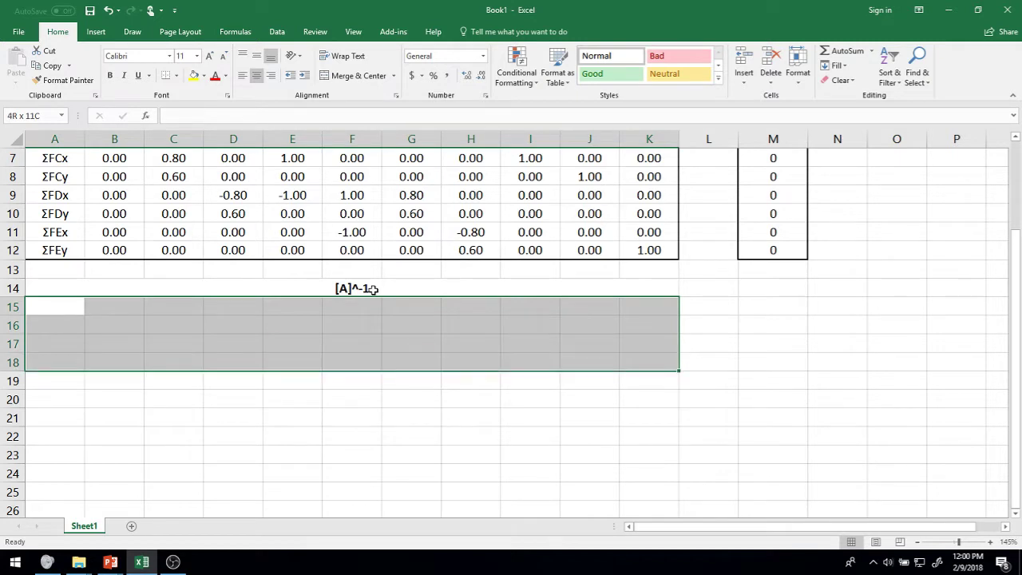
key(shift+Down)
key(shift+Down)
key(shift+Down)
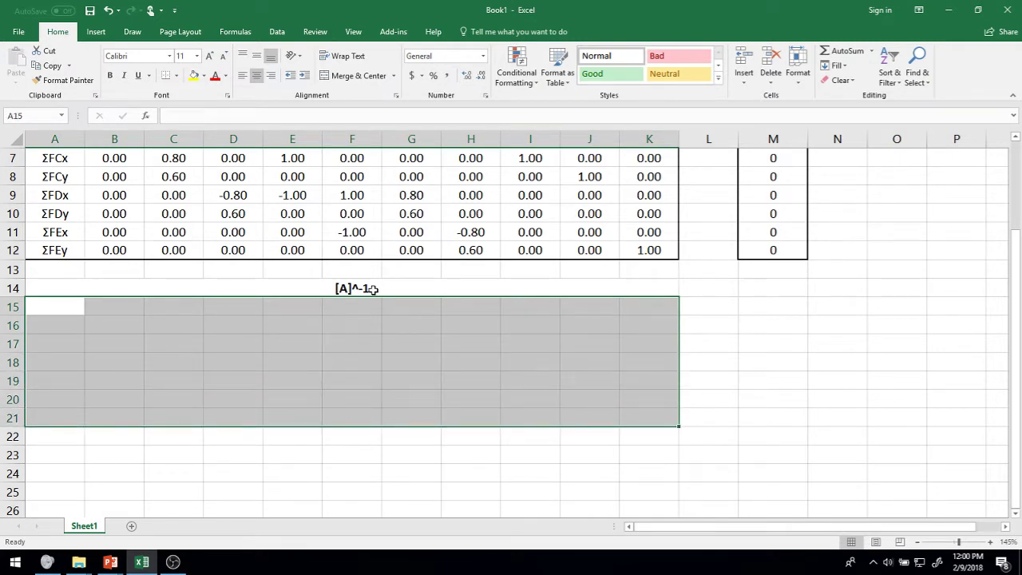
key(Down)
key(Up)
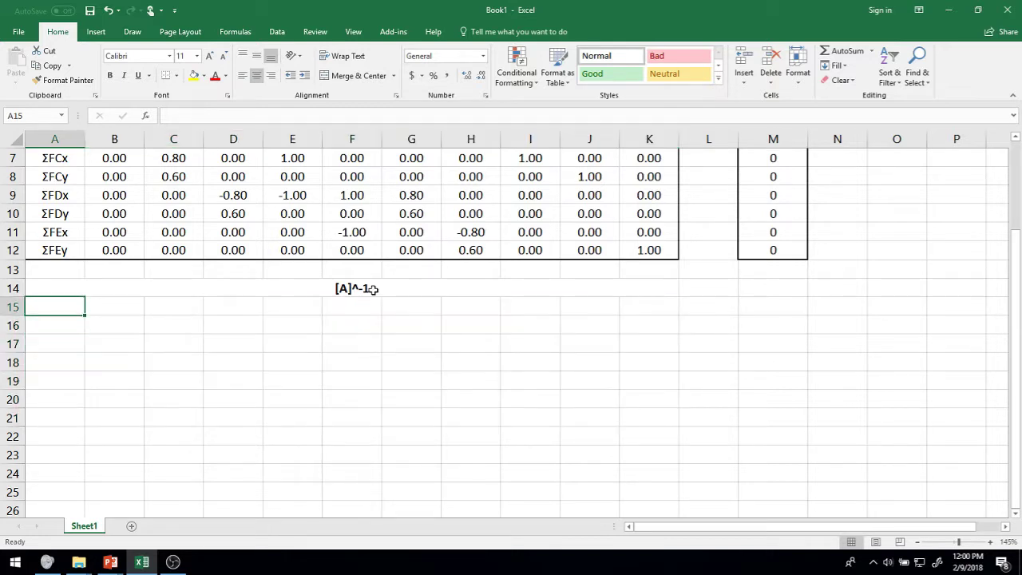
key(shift+Down)
key(shift+Right)
key(shift+Right)
key(shift+Right)
key(shift+Right)
key(shift+Right)
key(shift+Right)
key(shift+Right)
key(shift+Right)
key(shift+Right)
key(shift+Right)
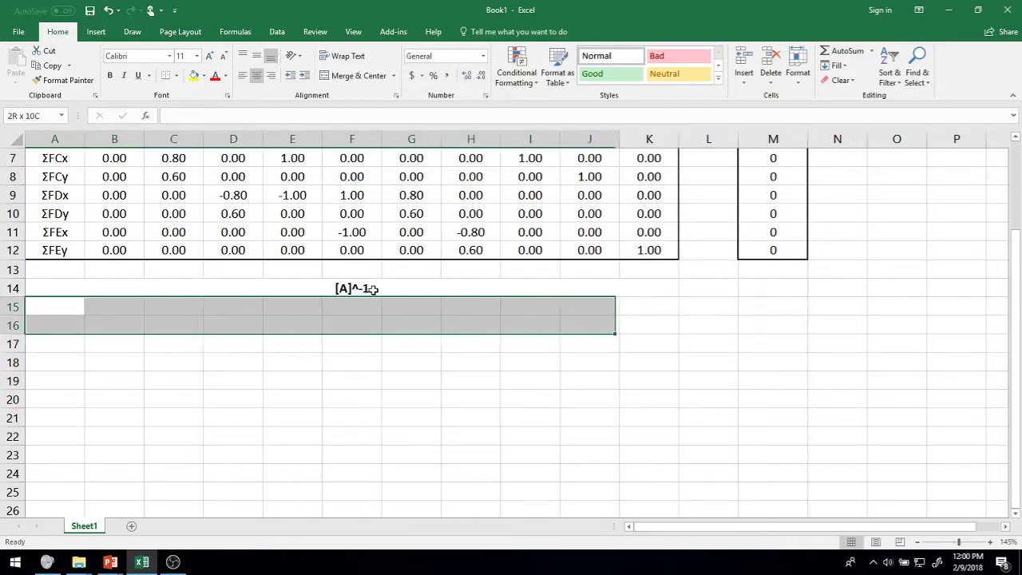
key(shift+Down)
key(shift+Down)
key(shift+Down)
key(shift+Down)
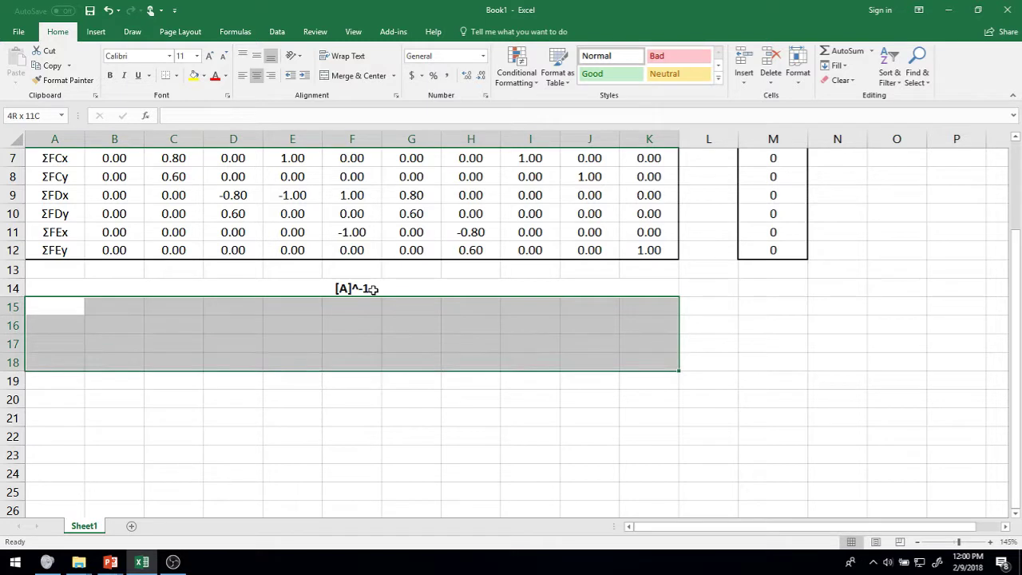
key(shift+Down)
key(shift+Down)
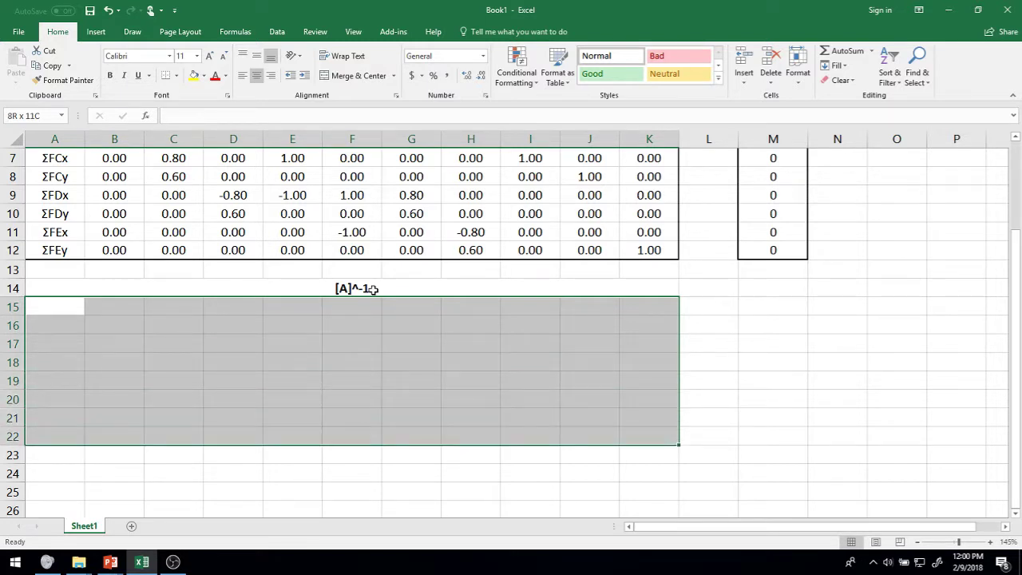
key(shift+Down)
key(shift+Down)
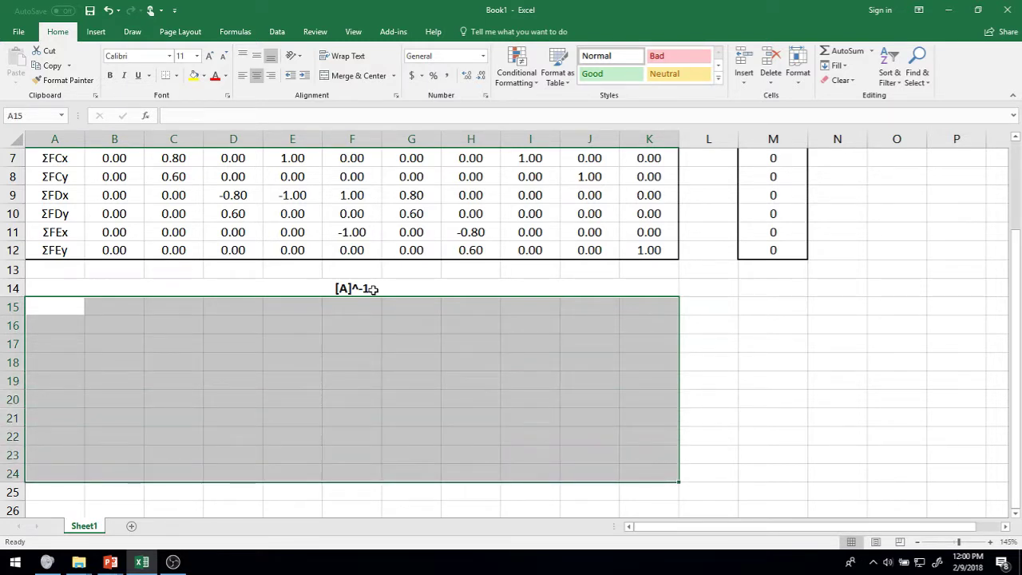
Give A15:K24 a thick outline border and reselect the block
right_click(372, 380)
click(421, 326)
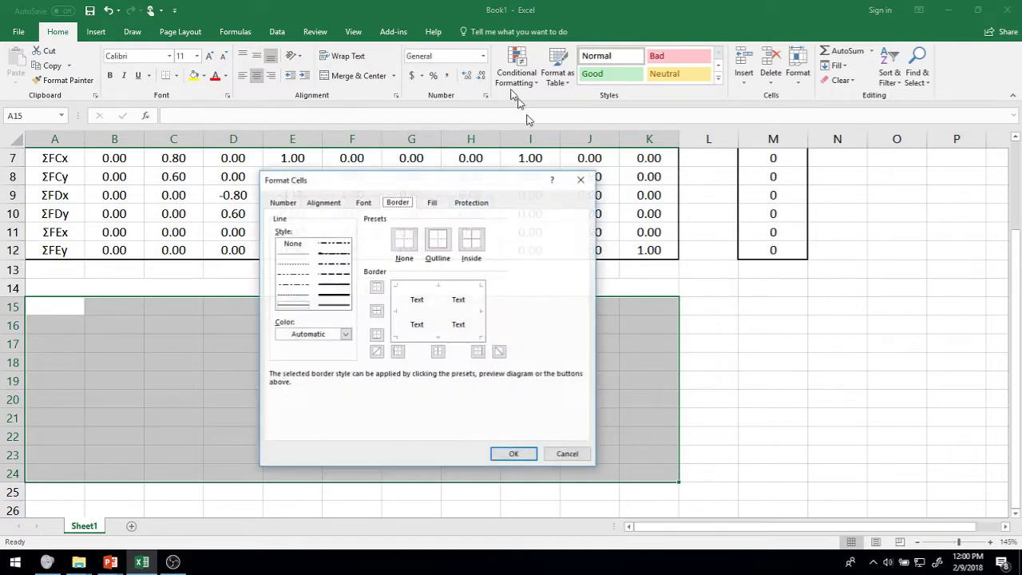
click(334, 286)
click(441, 239)
click(511, 452)
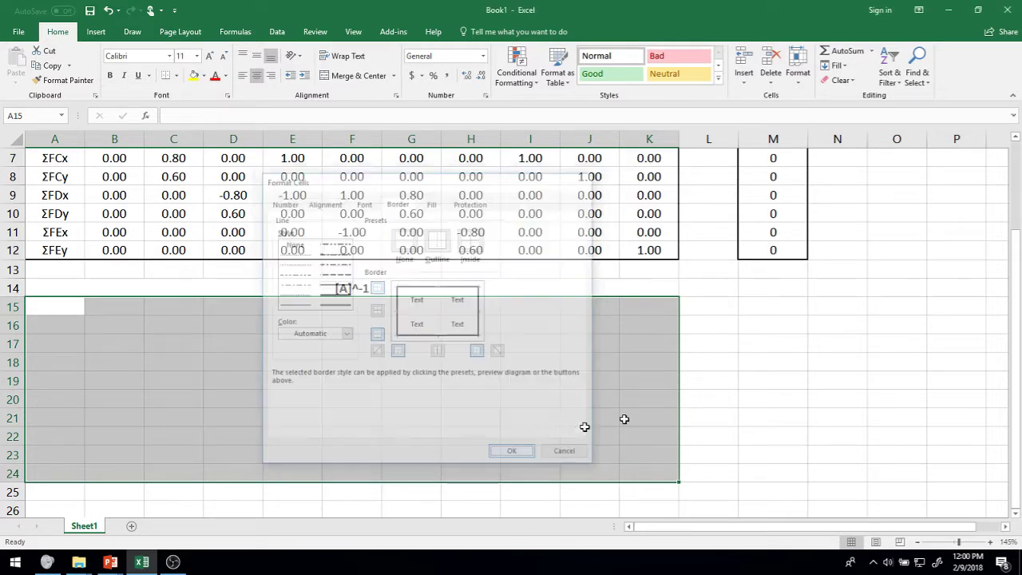
click(292, 325)
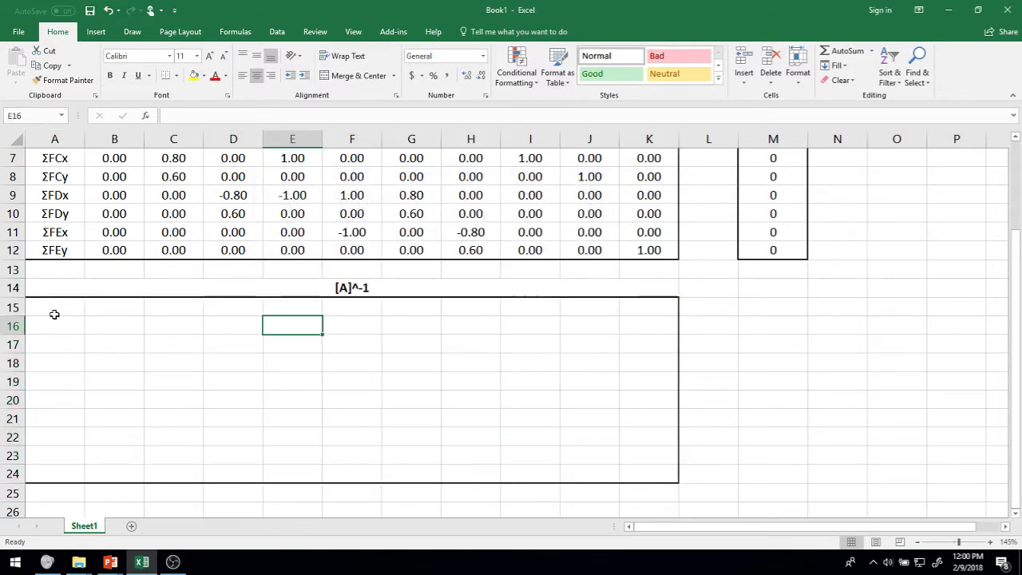
mouse_move(60, 308)
mouse_down()
mouse_move(607, 500)
mouse_move(652, 481)
mouse_up()
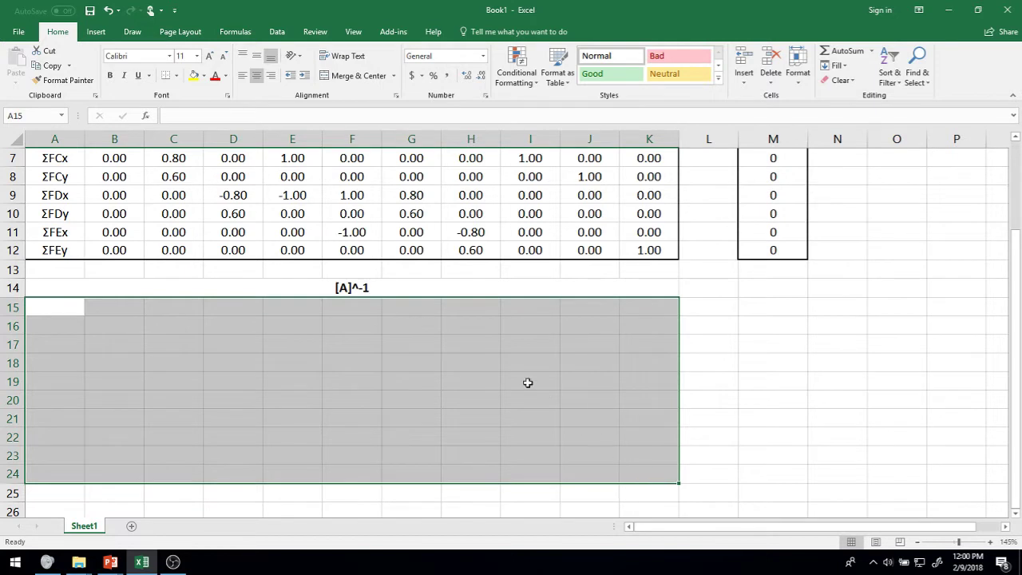
scroll(528, 382, up, 2)
Start a MINVERSE formula on the matrix, then cancel it with Esc
text(=)
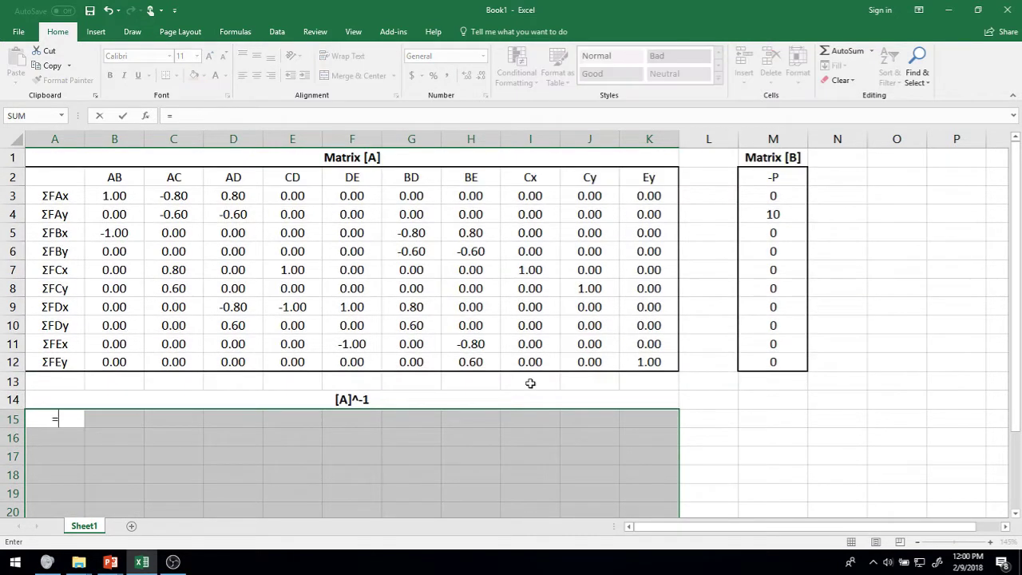
text(min)
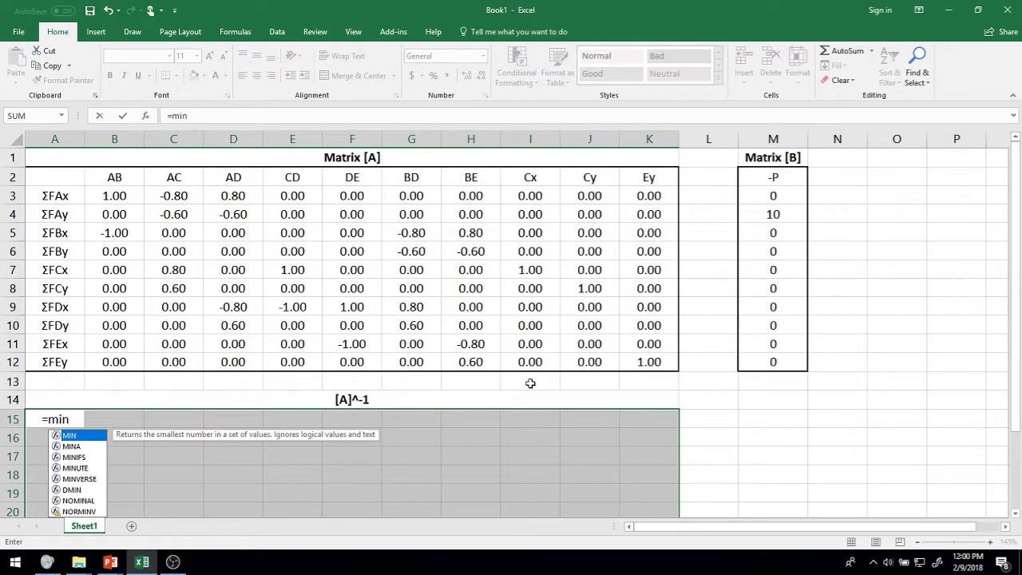
text(verse)
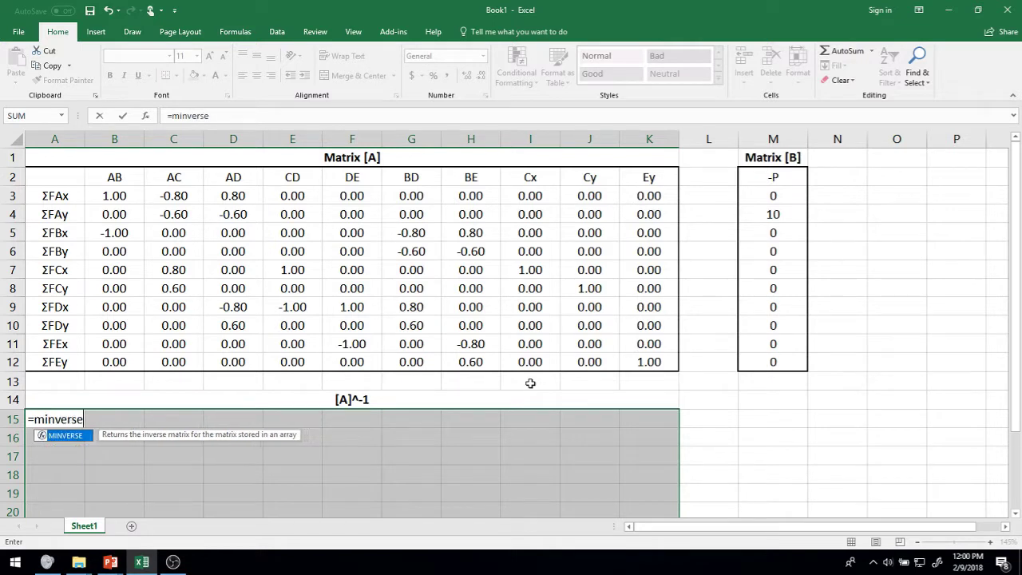
text(()
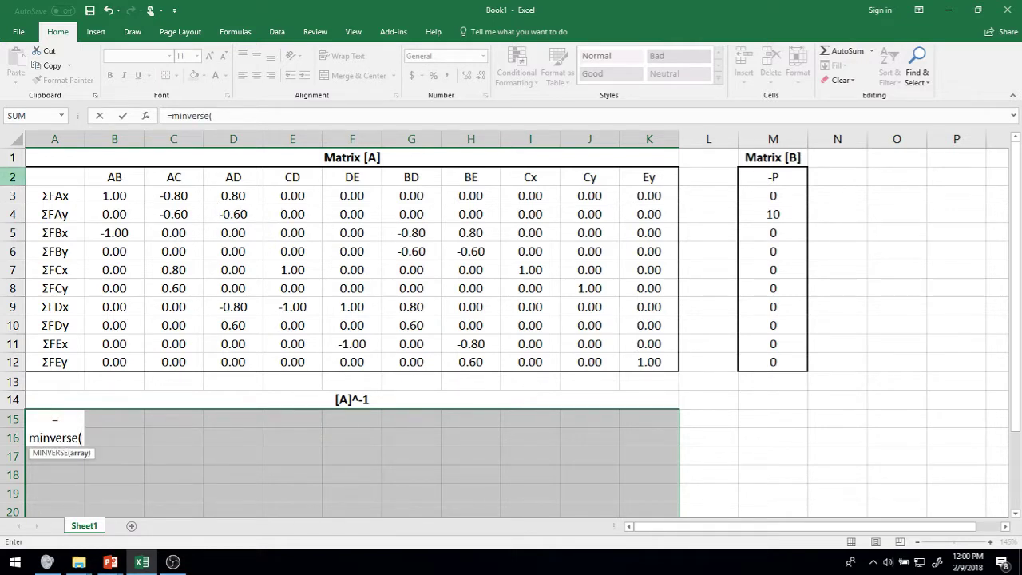
drag(102, 195, 200, 237)
click(686, 403)
scroll(744, 447, down, 3)
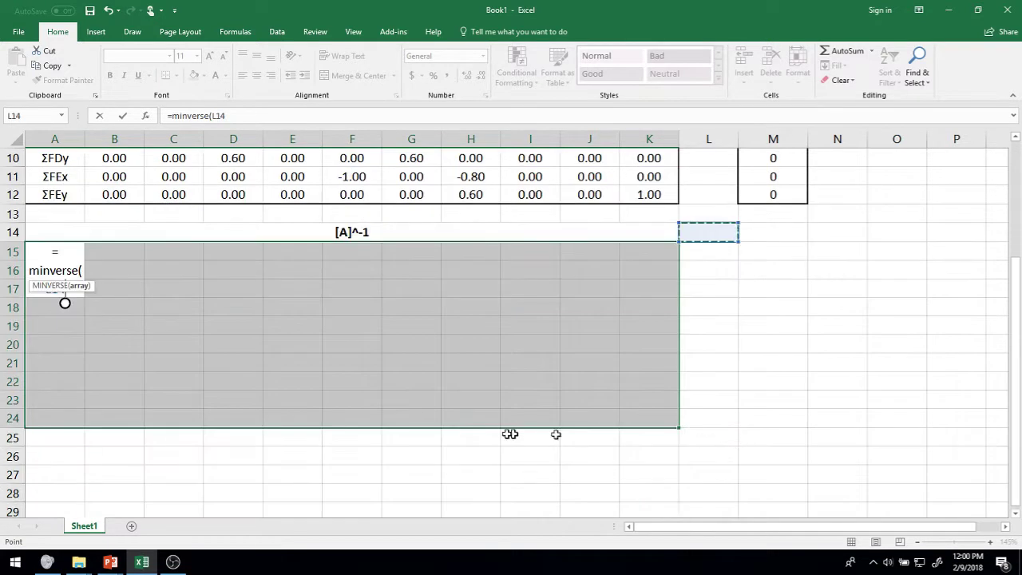
scroll(64, 346, up, 2)
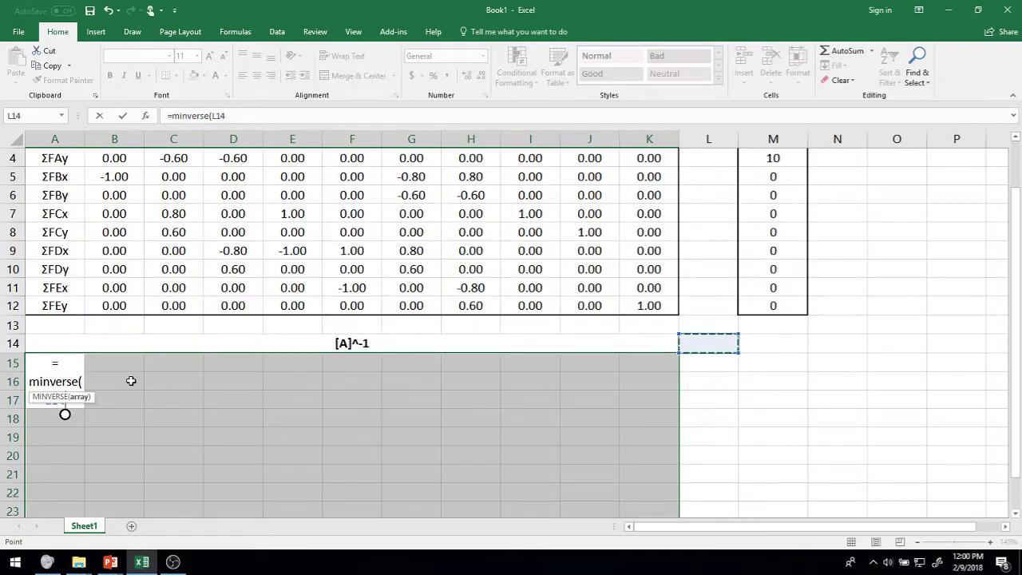
scroll(131, 381, up, 1)
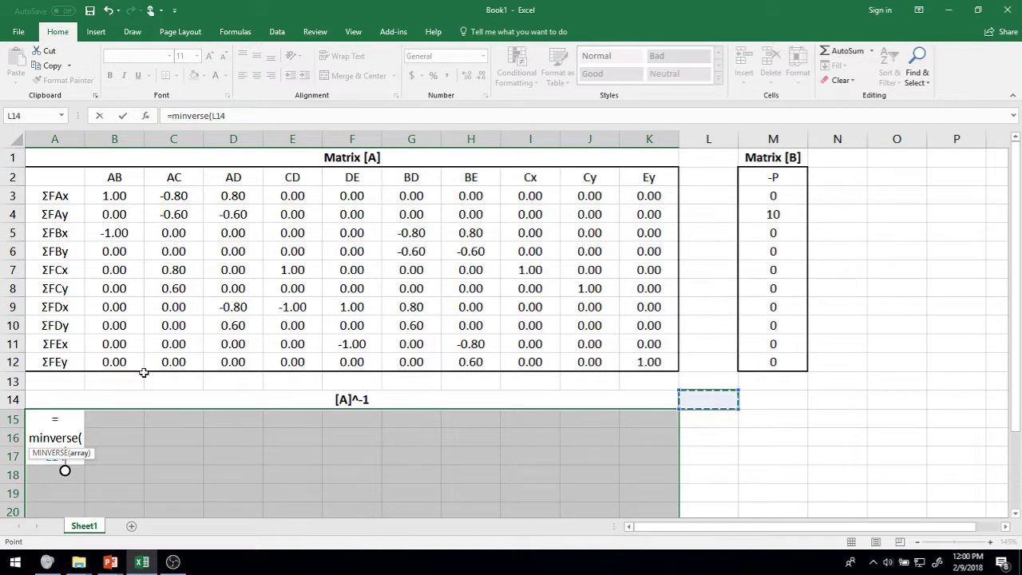
key(Escape)
scroll(135, 376, down, 2)
scroll(128, 344, up, 2)
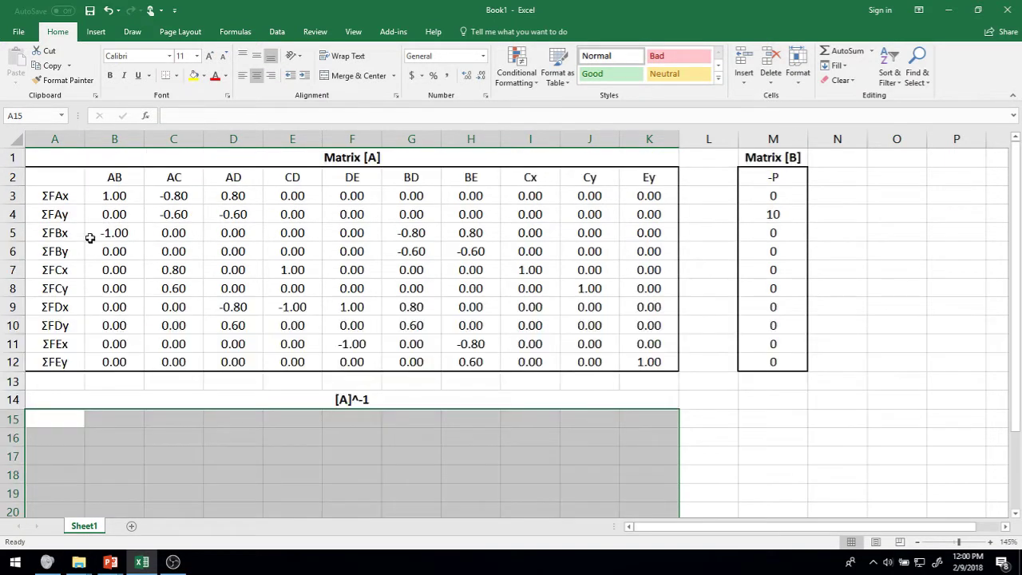
Copy blank cell M23 and paste it over A15:K24 to clear the border
click(137, 393)
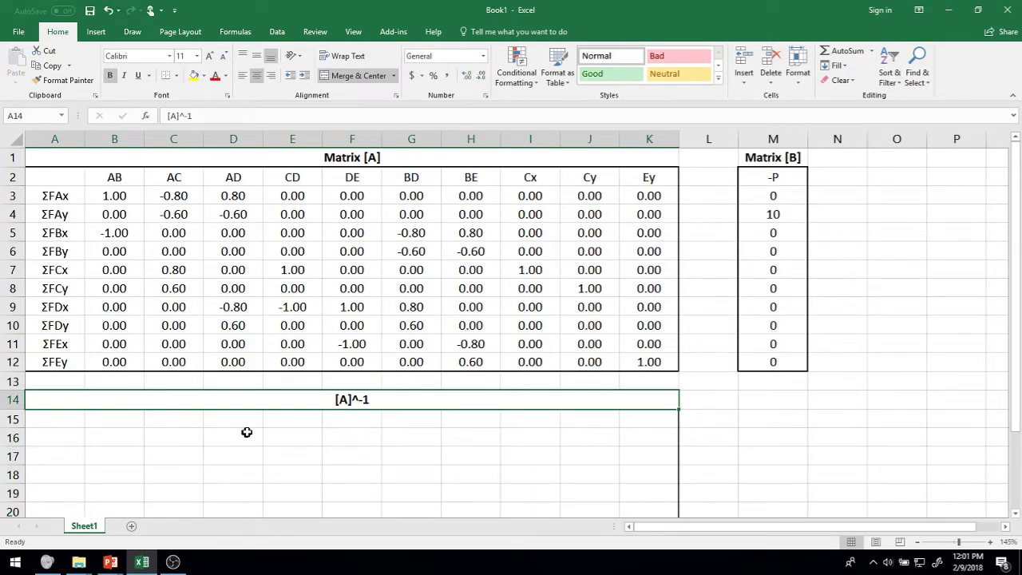
scroll(239, 376, down, 1)
scroll(205, 326, up, 1)
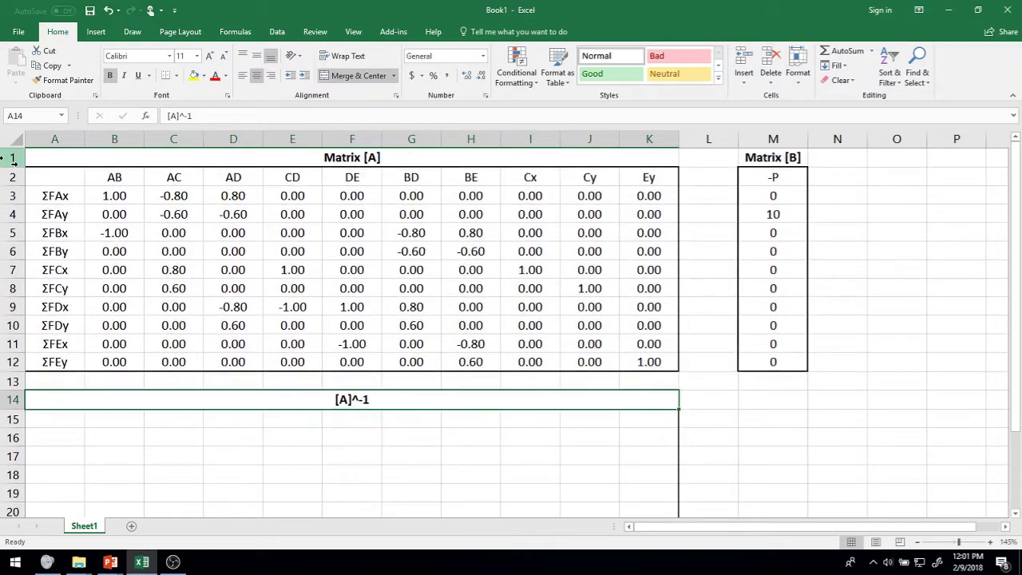
click(699, 471)
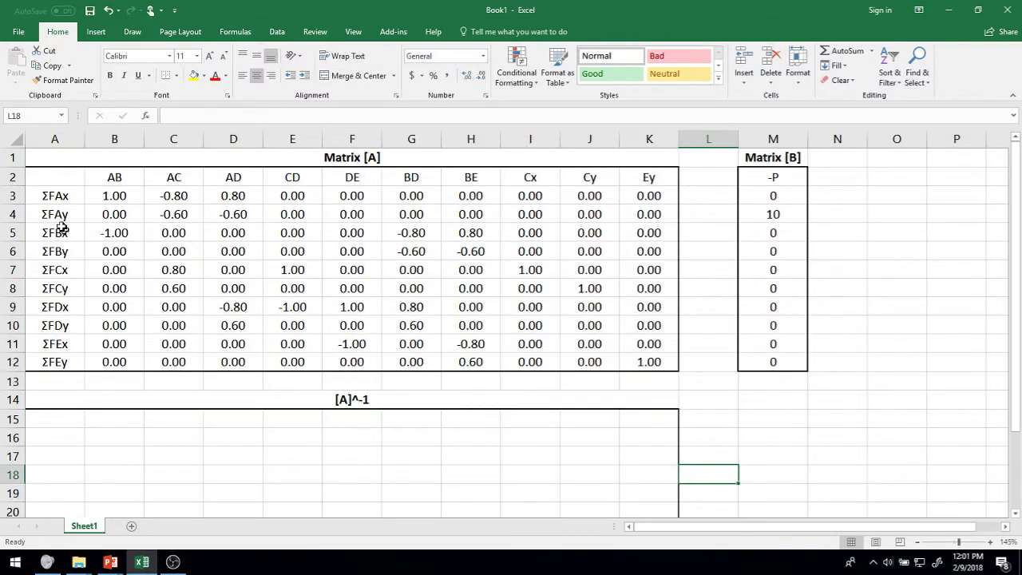
scroll(461, 397, down, 3)
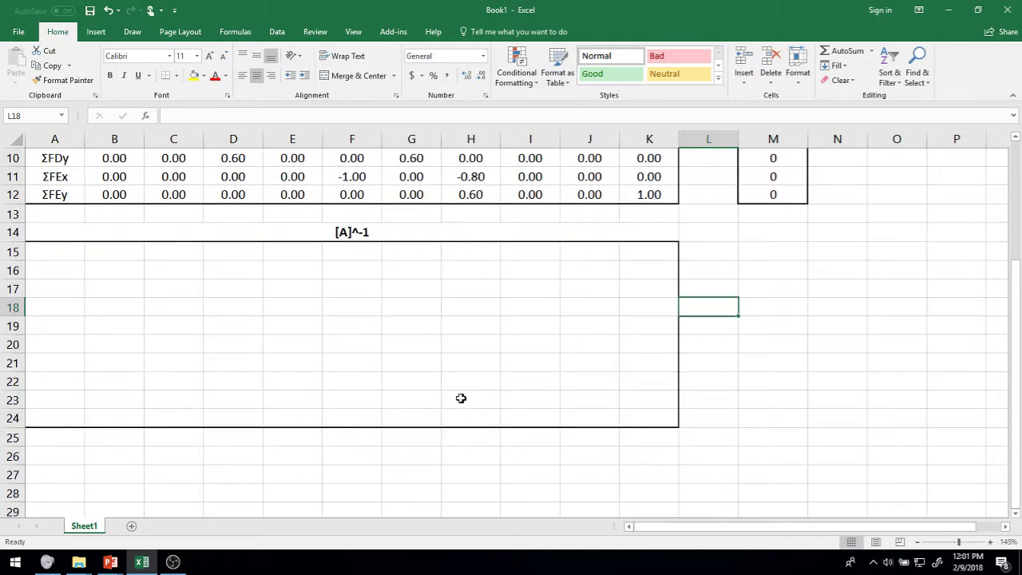
click(764, 361)
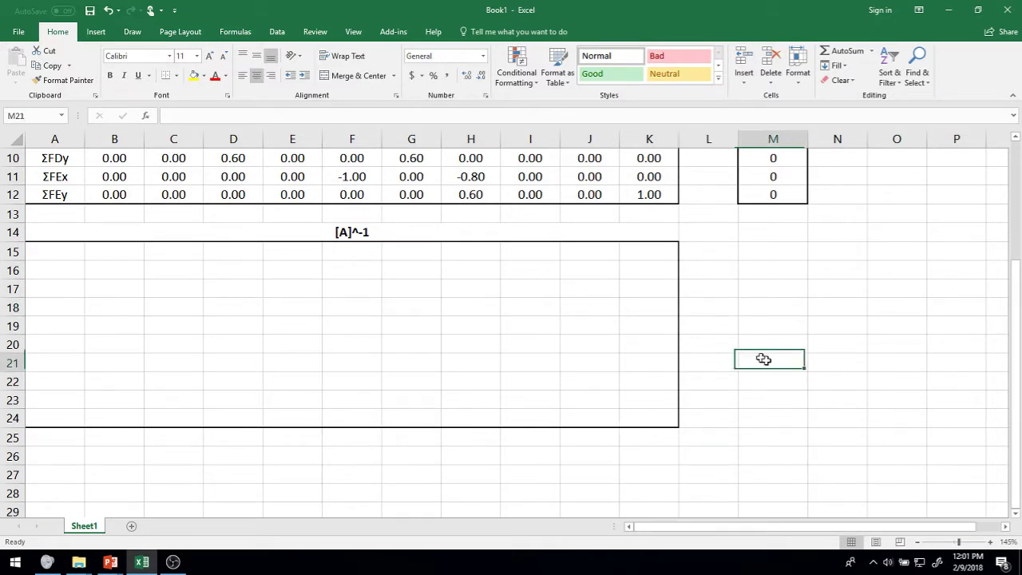
key(ctrl+c)
click(748, 400)
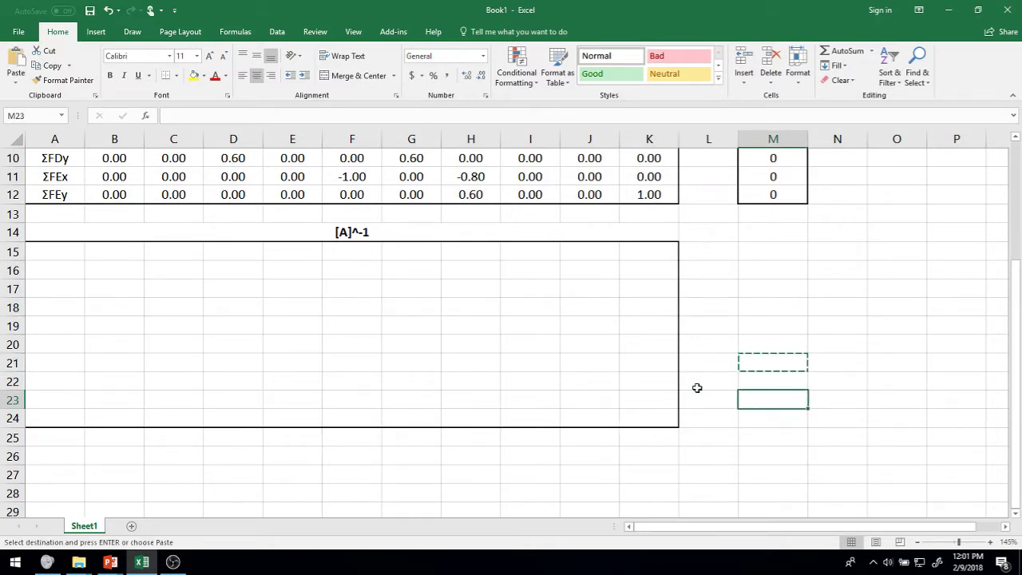
key(ctrl+c)
drag(50, 249, 657, 422)
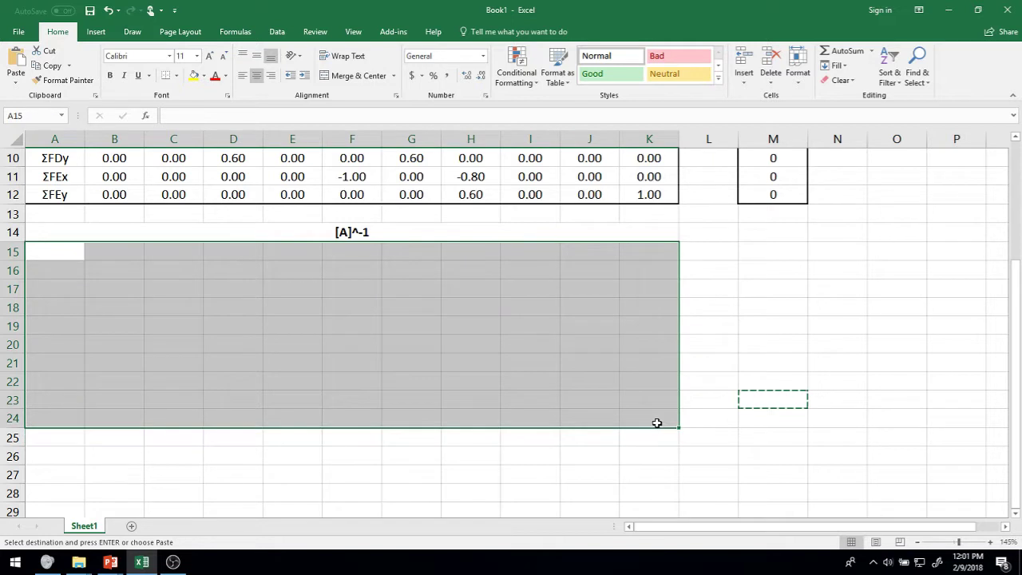
key(ctrl+v)
click(707, 363)
Apply an outline border to B15:K24 and select it for the inverse
drag(102, 258, 655, 413)
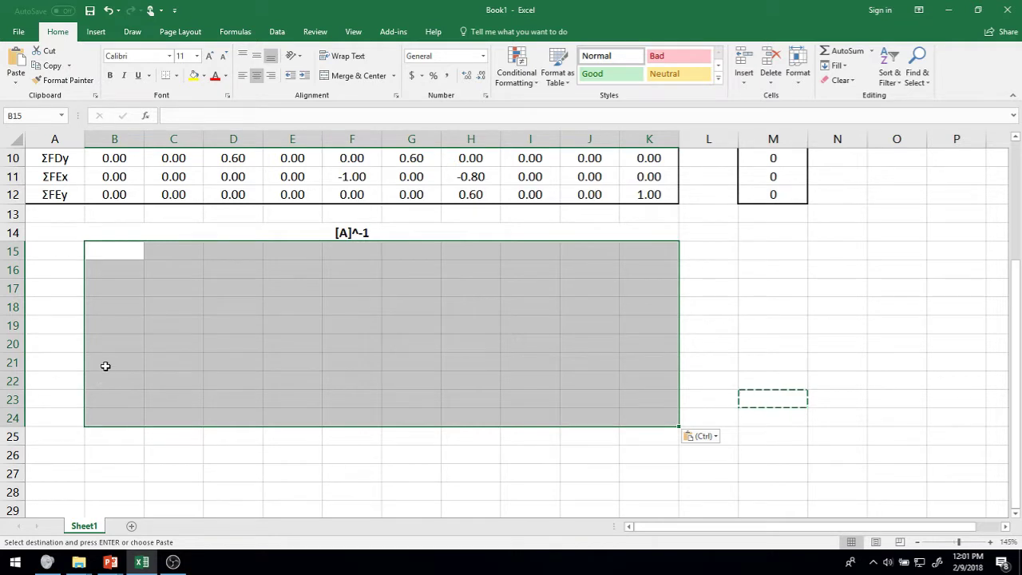
right_click(363, 297)
click(403, 492)
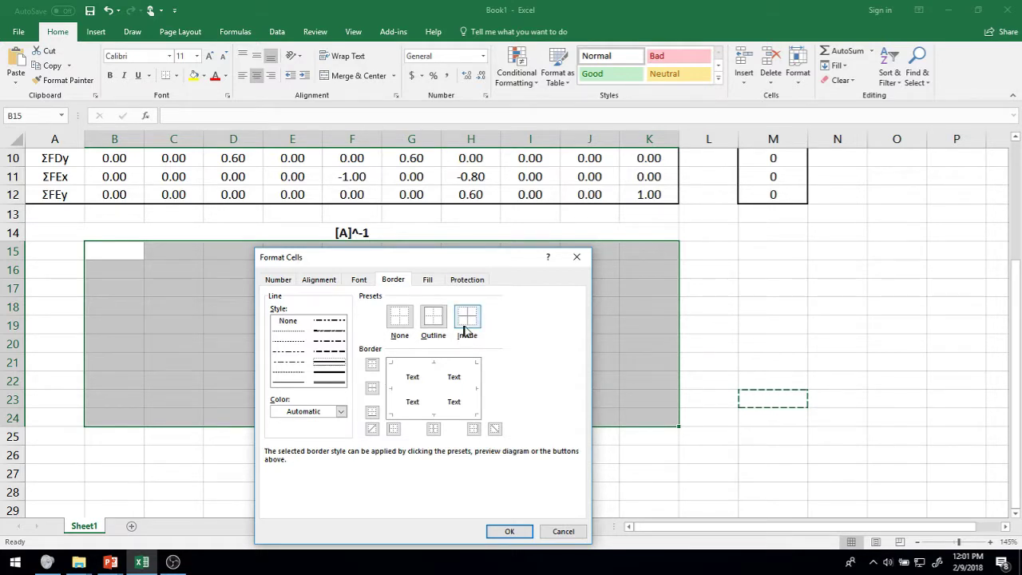
click(433, 318)
click(530, 533)
click(814, 376)
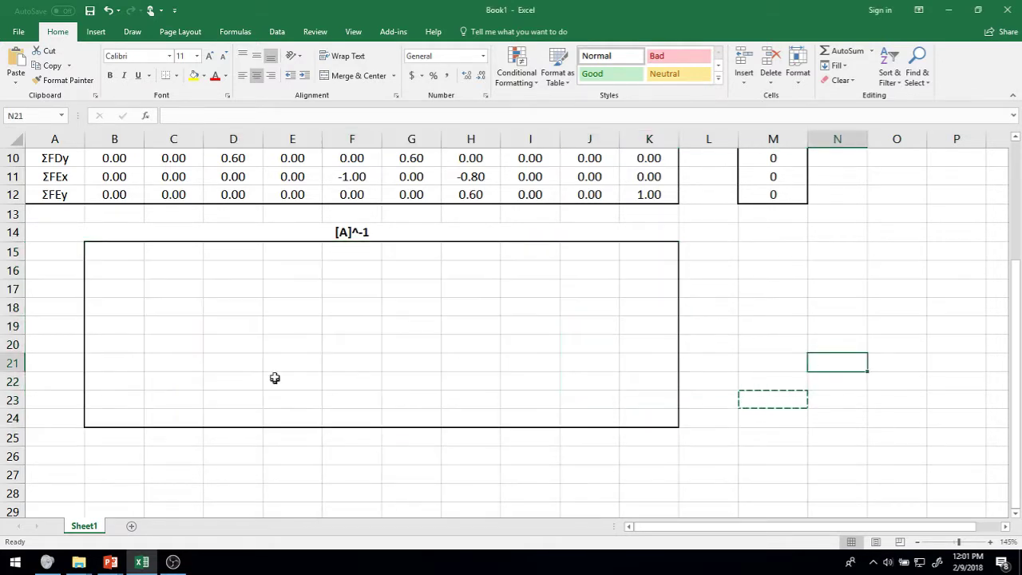
click(273, 375)
drag(131, 251, 636, 417)
text(=)
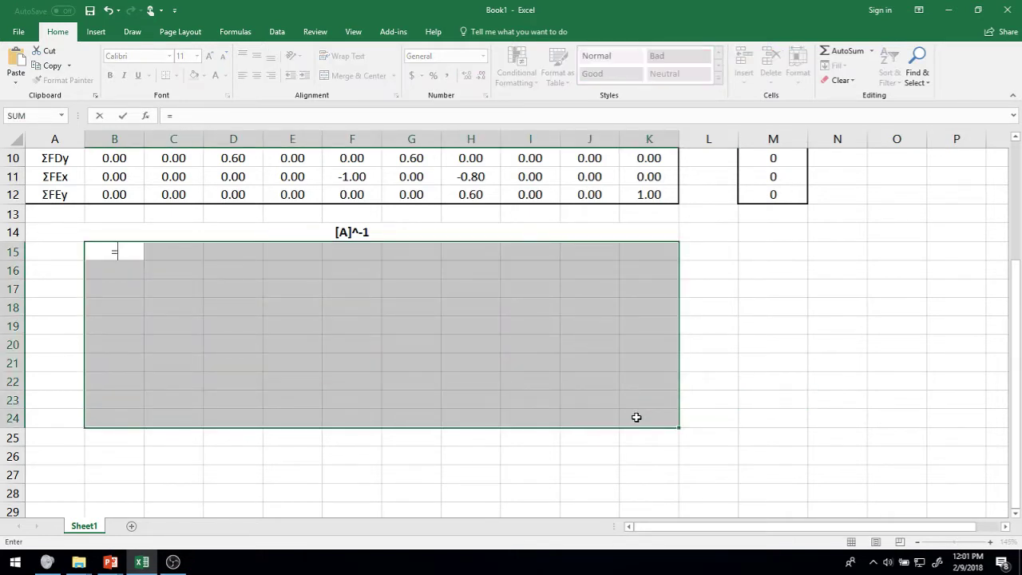
text(minverse()
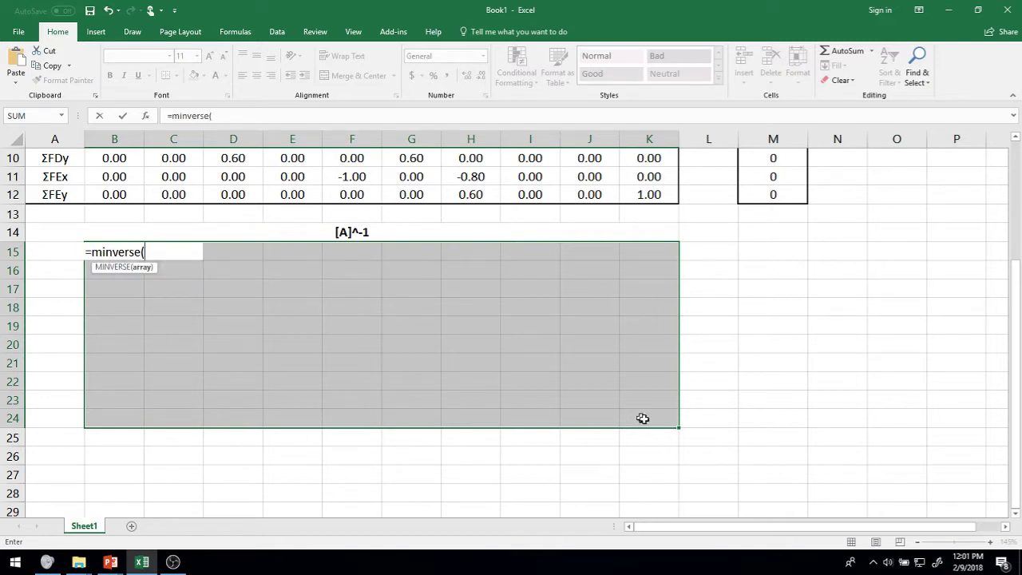
scroll(607, 386, up, 3)
drag(114, 196, 650, 361)
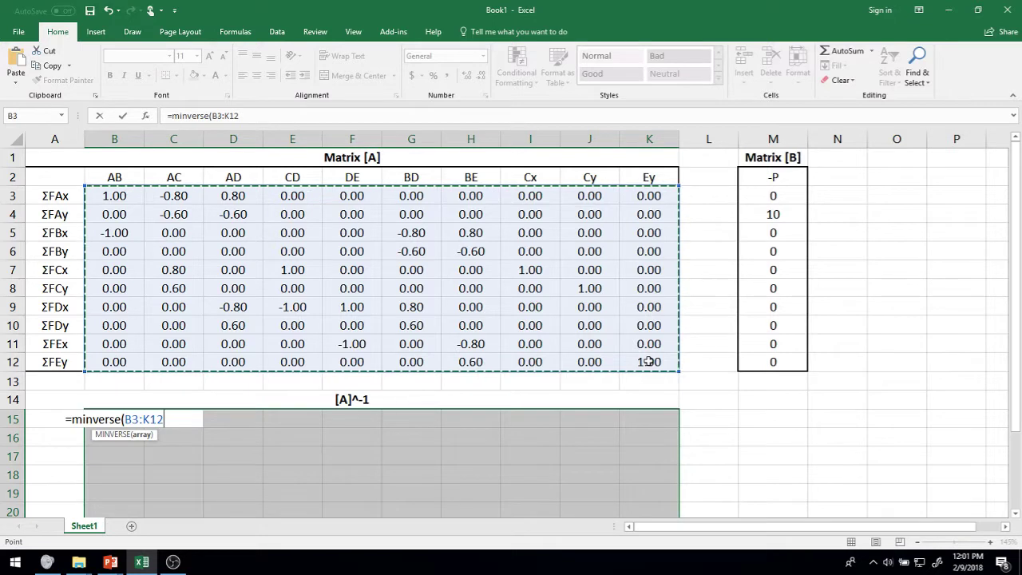
text())
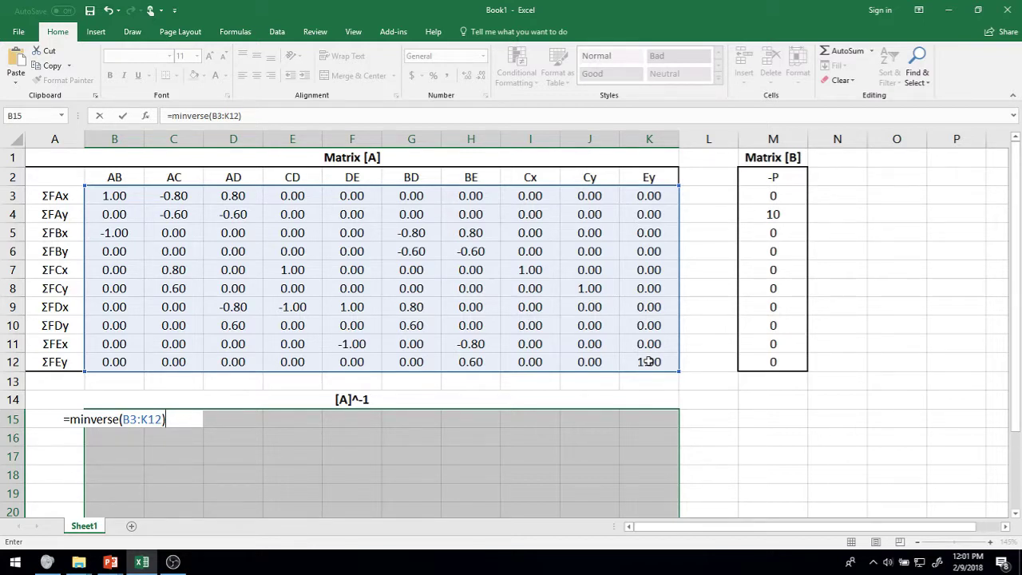
key(ctrl+shift+Return)
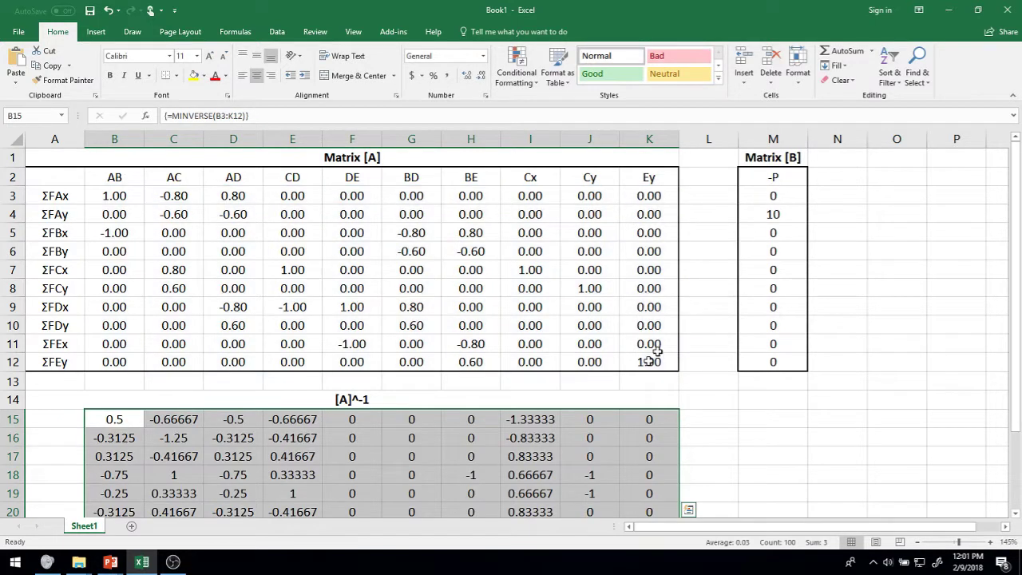
scroll(631, 335, down, 4)
drag(447, 251, 735, 325)
click(513, 301)
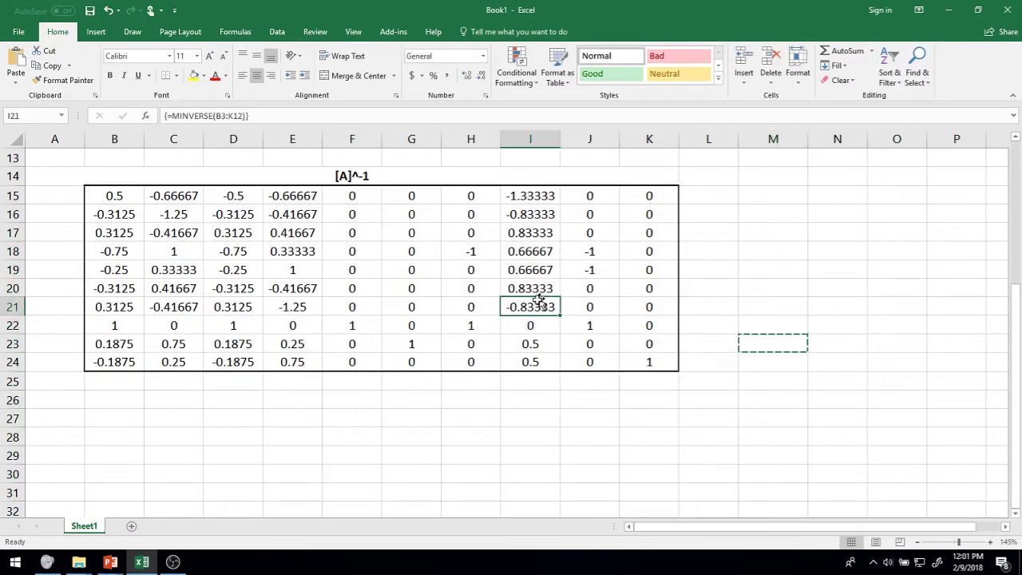
scroll(523, 475, up, 2)
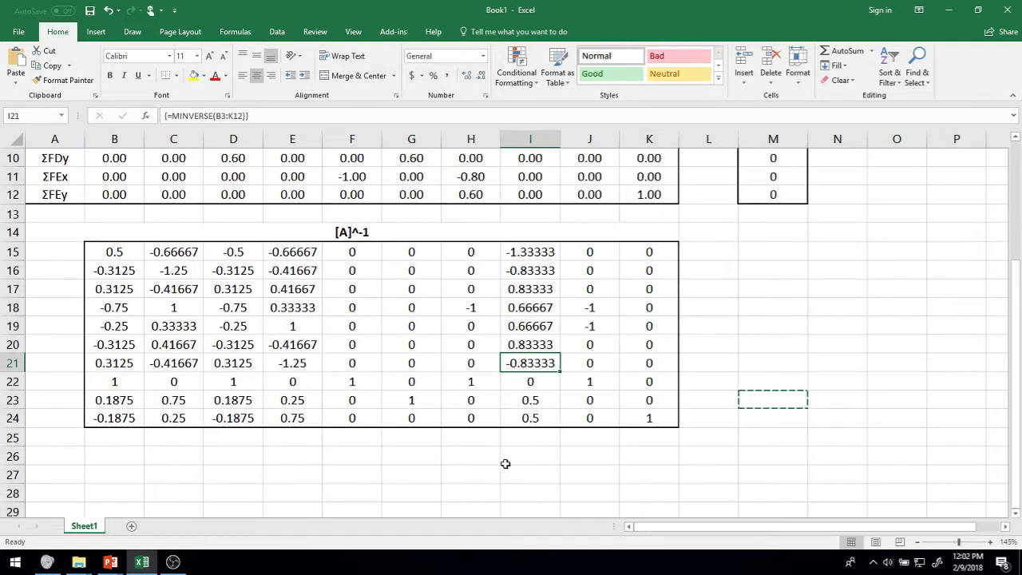
scroll(507, 453, down, 1)
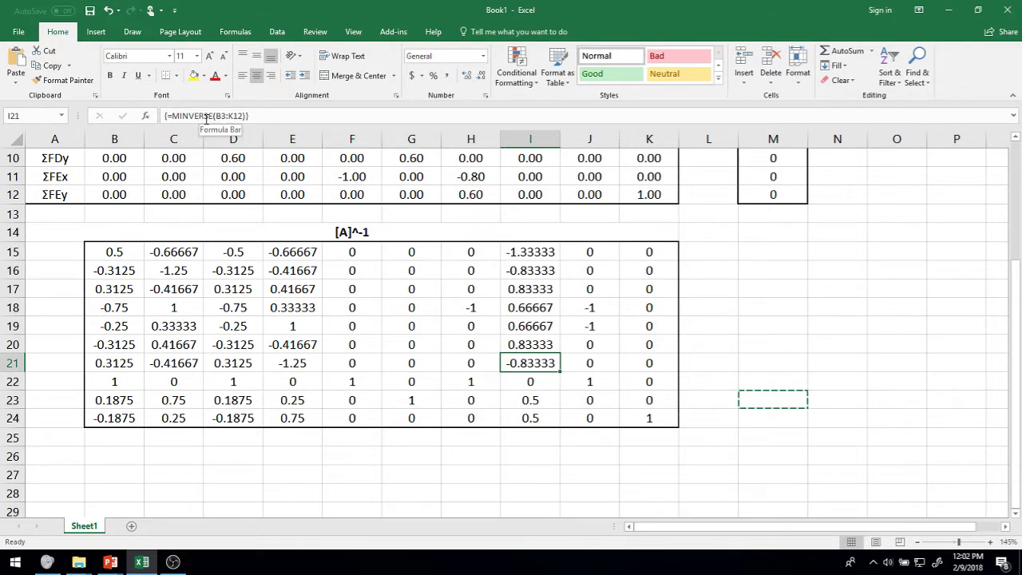
scroll(262, 260, up, 3)
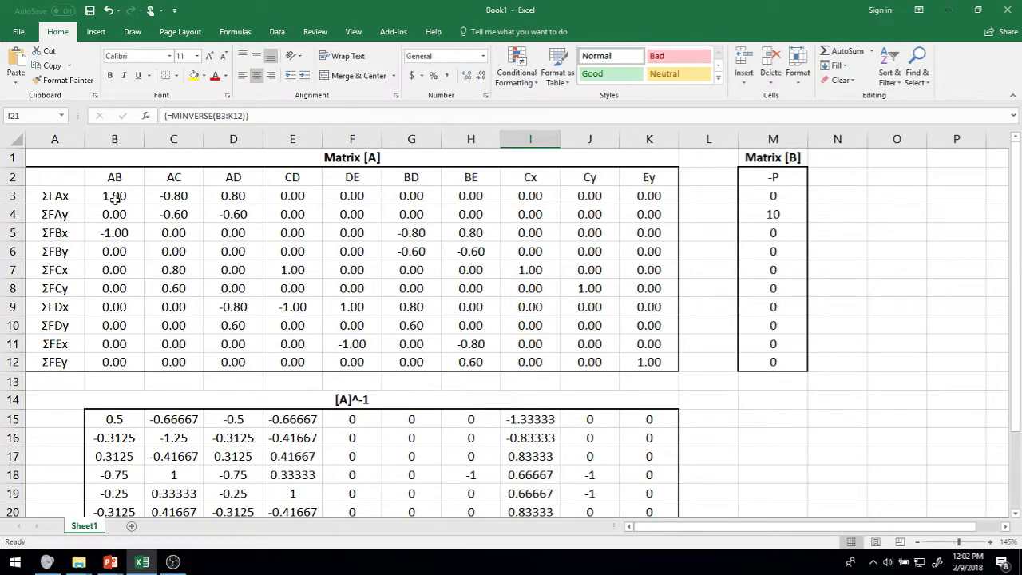
Copy the Matrix [B] block from M1:M12 and paste it starting at M14
click(738, 455)
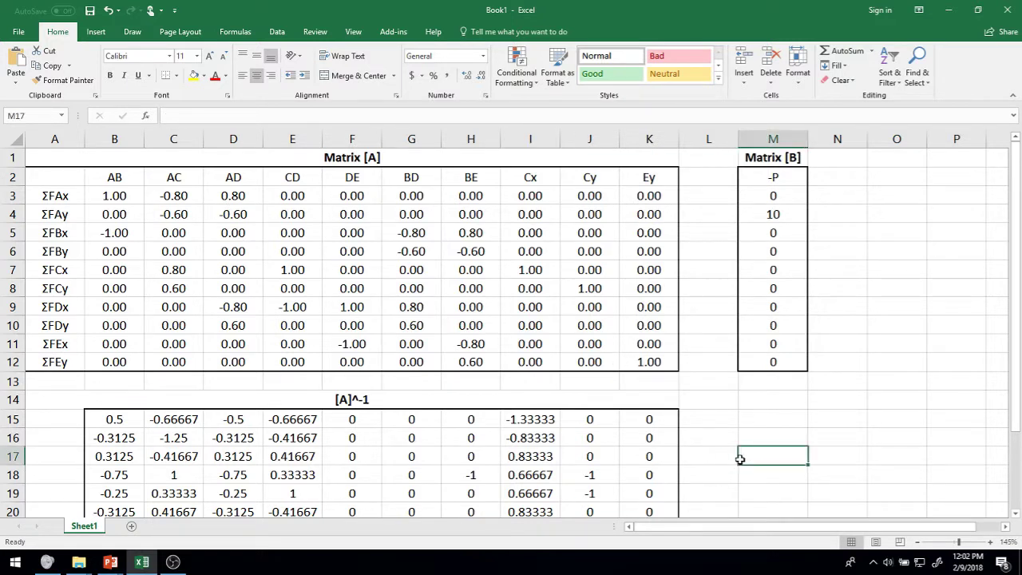
scroll(737, 447, down, 2)
scroll(735, 426, up, 2)
click(770, 402)
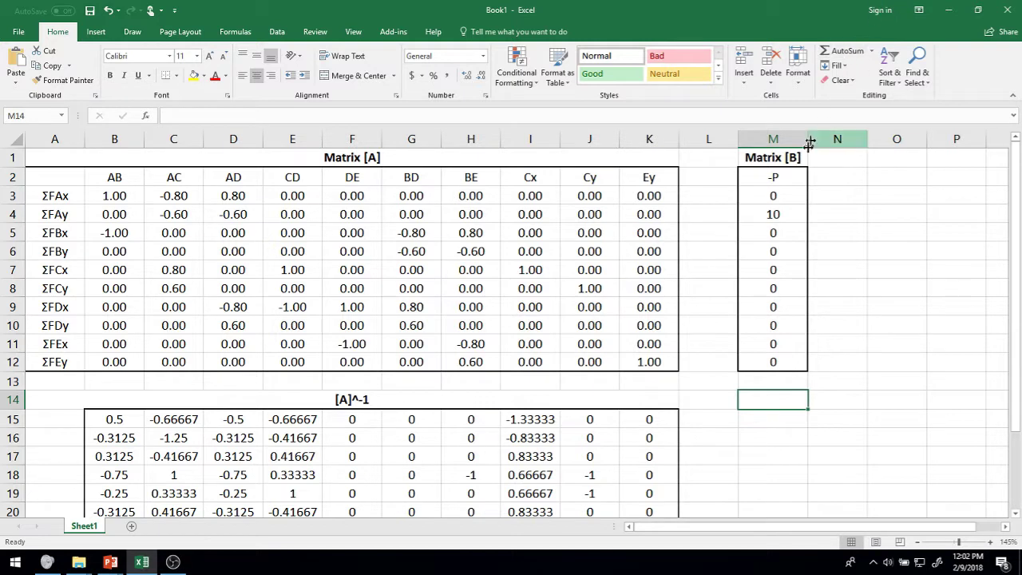
click(774, 159)
shift+click(794, 364)
key(ctrl+c)
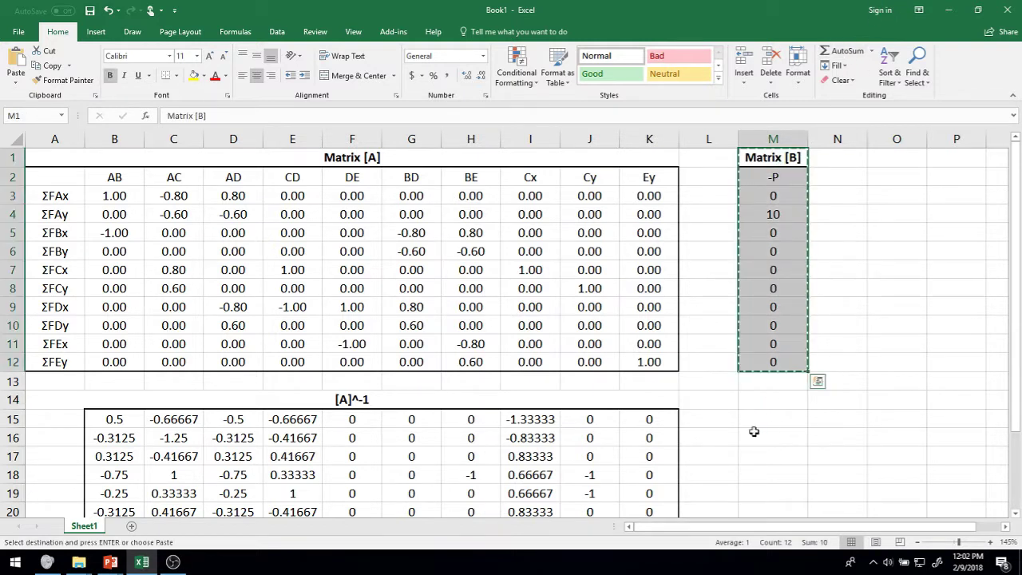
click(763, 402)
key(ctrl+v)
scroll(764, 401, down, 4)
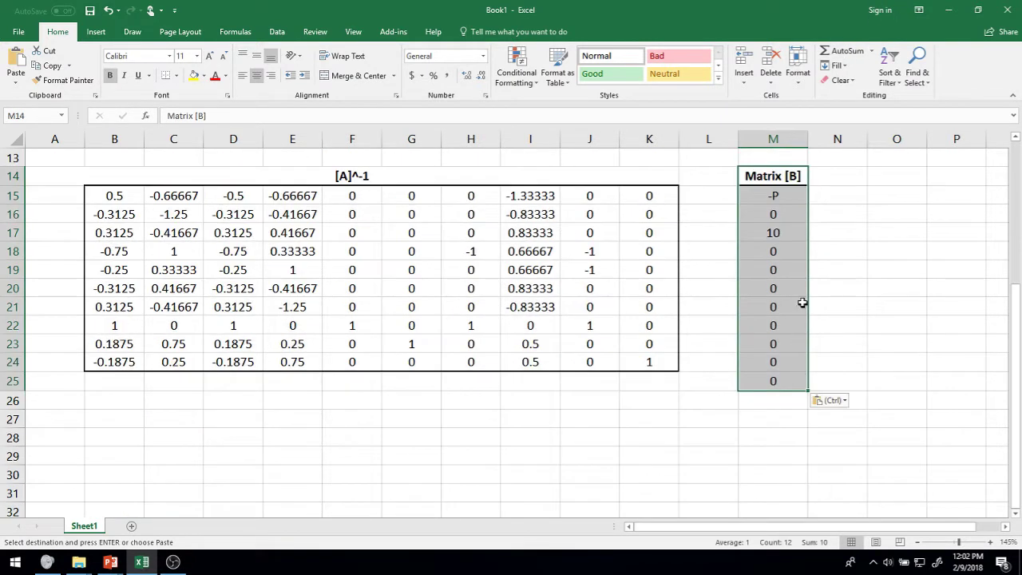
click(874, 307)
Check the pasted values, then select M15:M24 beneath the new Matrix [B] heading
scroll(778, 385, up, 4)
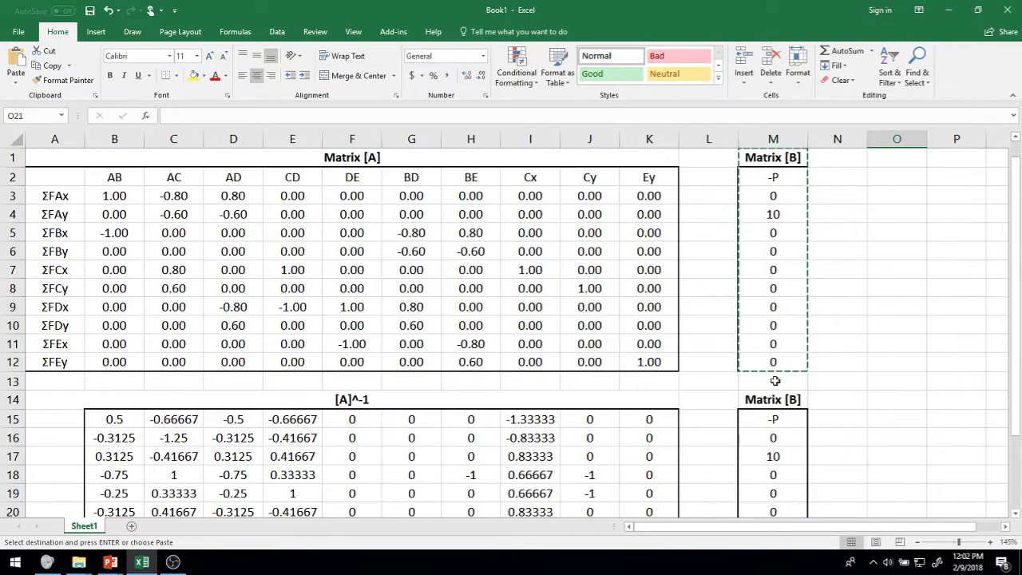
scroll(773, 382, down, 3)
scroll(771, 379, up, 3)
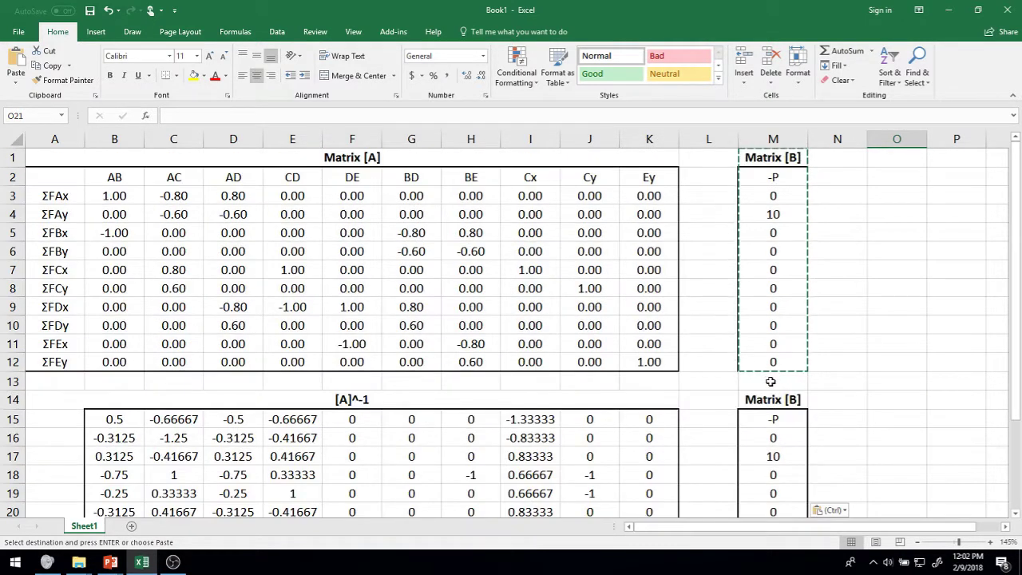
scroll(770, 381, down, 4)
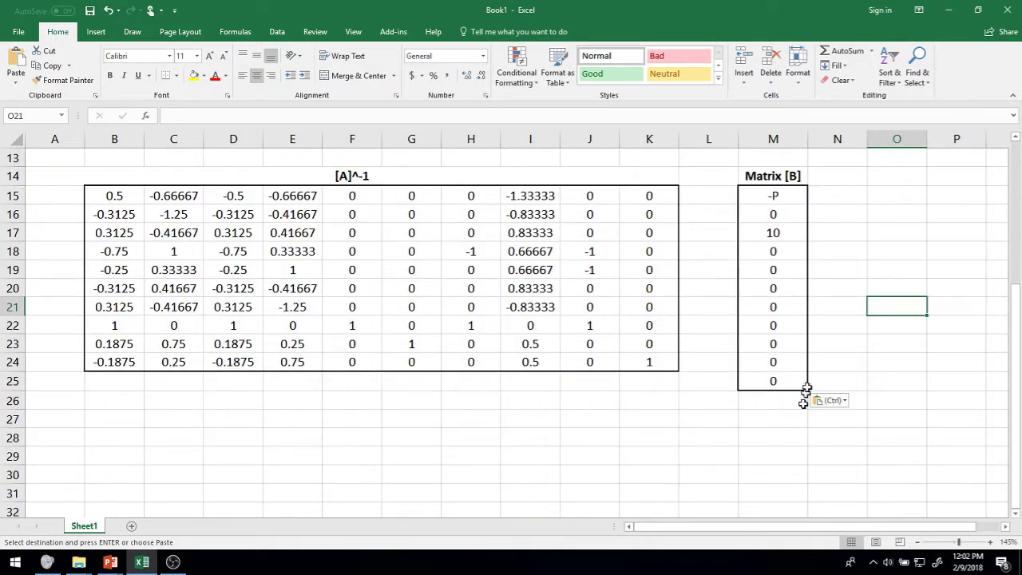
scroll(776, 381, up, 4)
scroll(815, 399, down, 2)
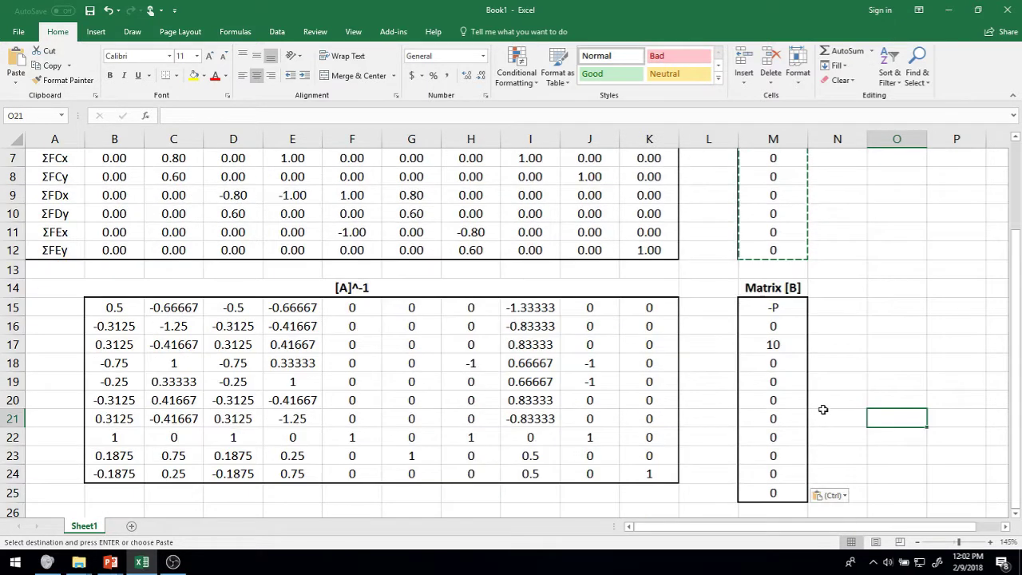
scroll(795, 404, up, 2)
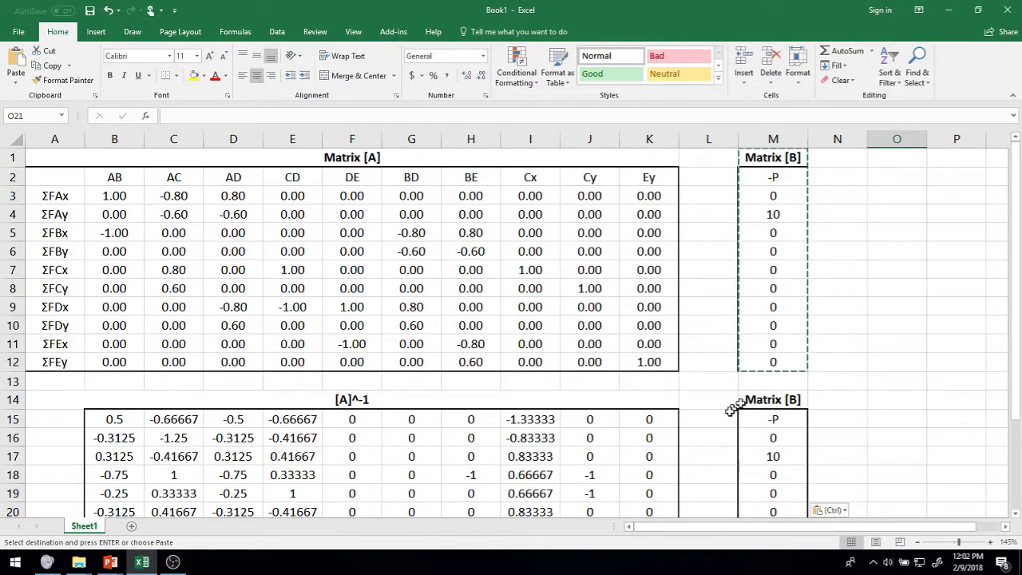
scroll(726, 415, down, 1)
scroll(725, 415, up, 1)
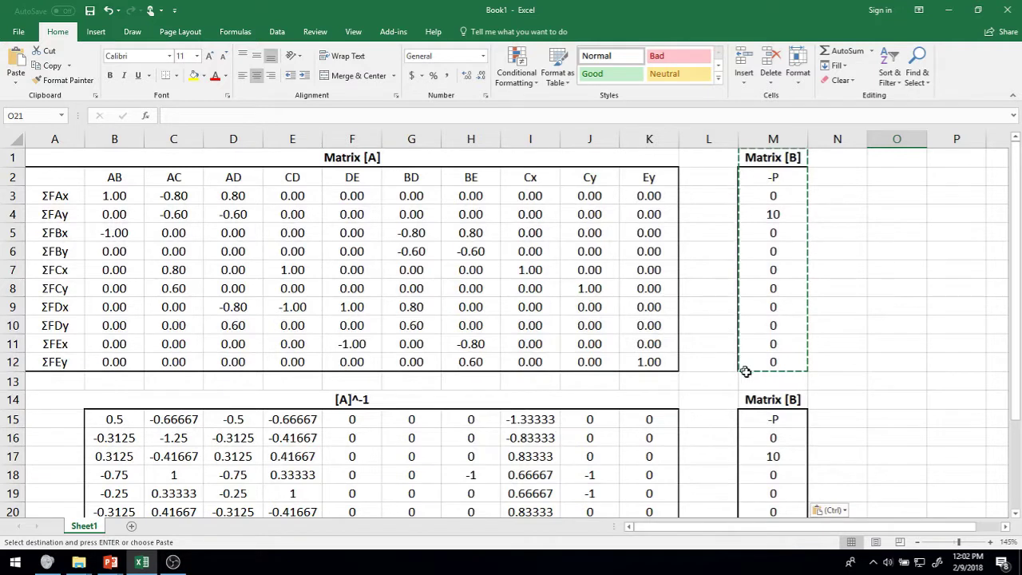
scroll(745, 371, down, 3)
click(775, 251)
click(779, 271)
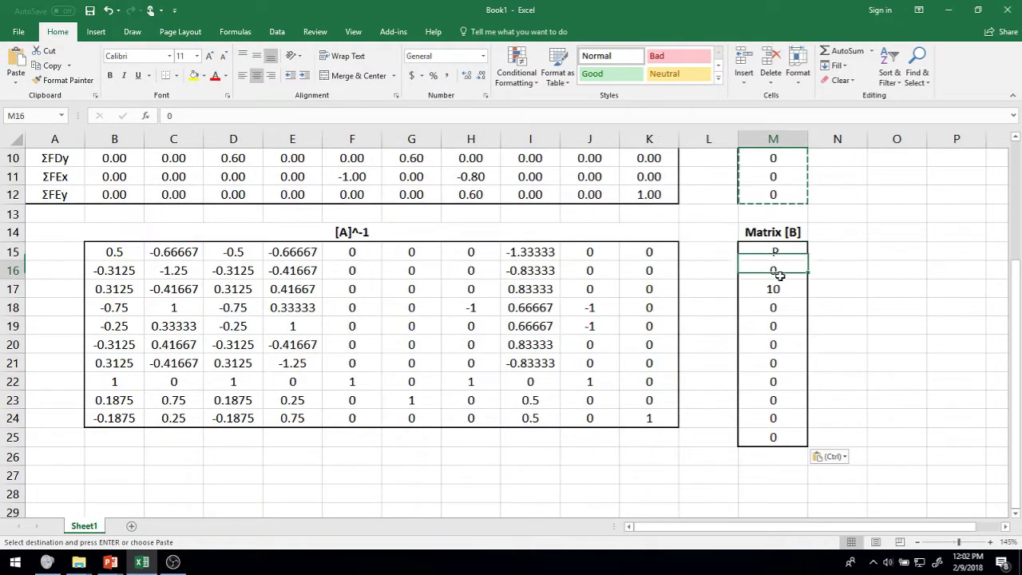
scroll(807, 316, up, 3)
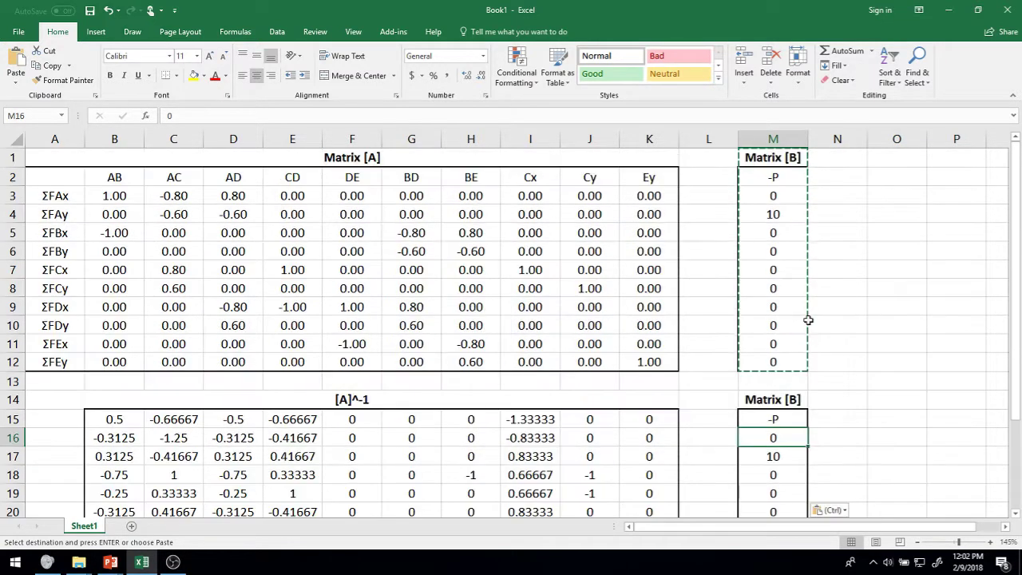
scroll(777, 367, down, 4)
click(818, 349)
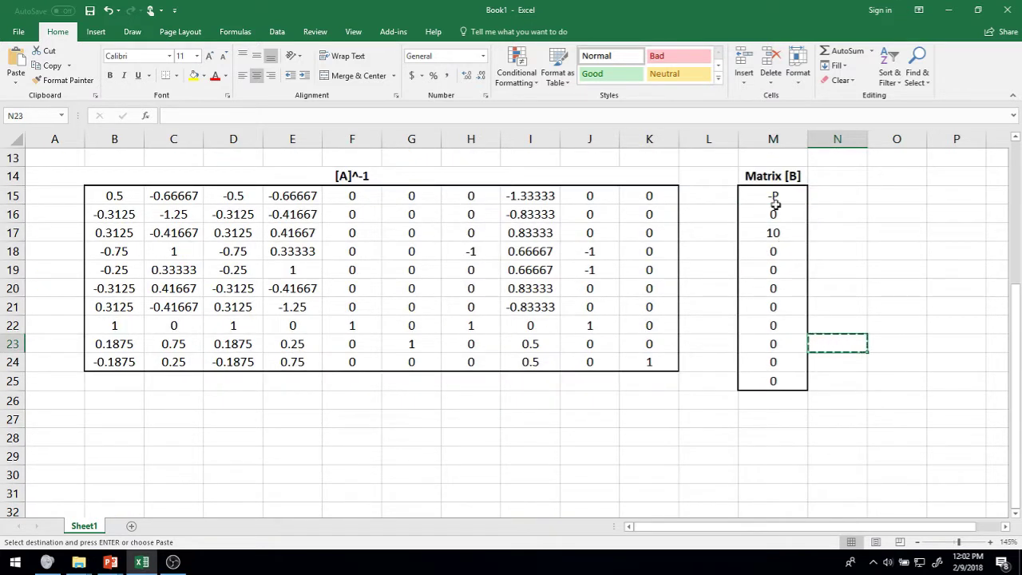
drag(772, 201, 789, 383)
click(822, 320)
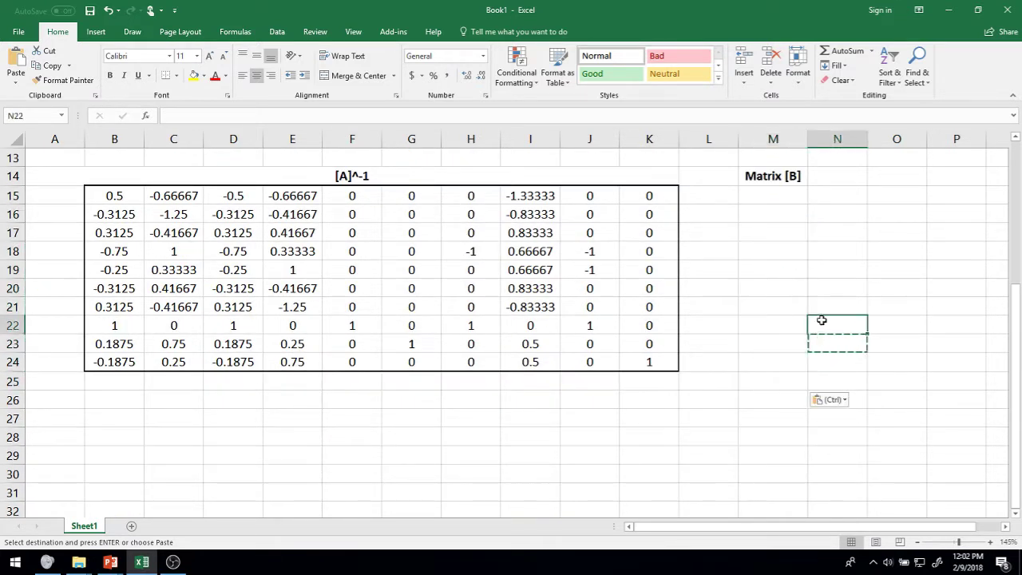
drag(758, 202, 784, 361)
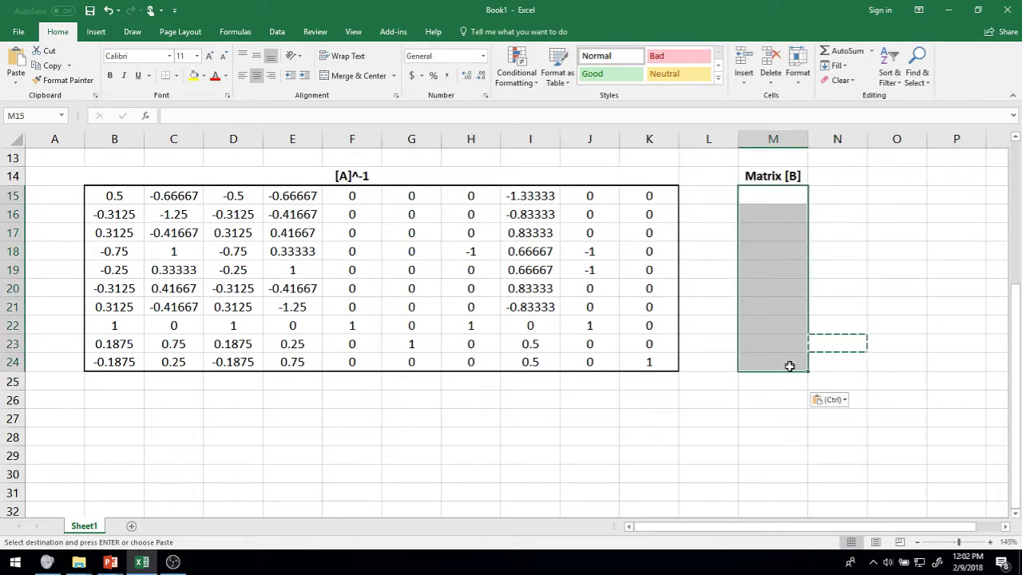
Give M15:M24 an outline border through Format Cells
right_click(783, 351)
click(822, 292)
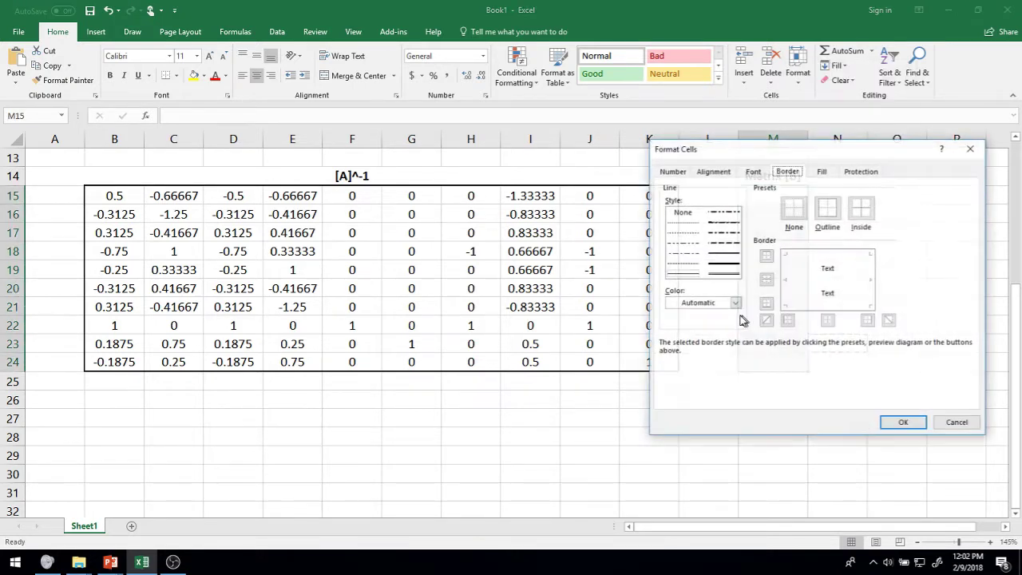
click(727, 254)
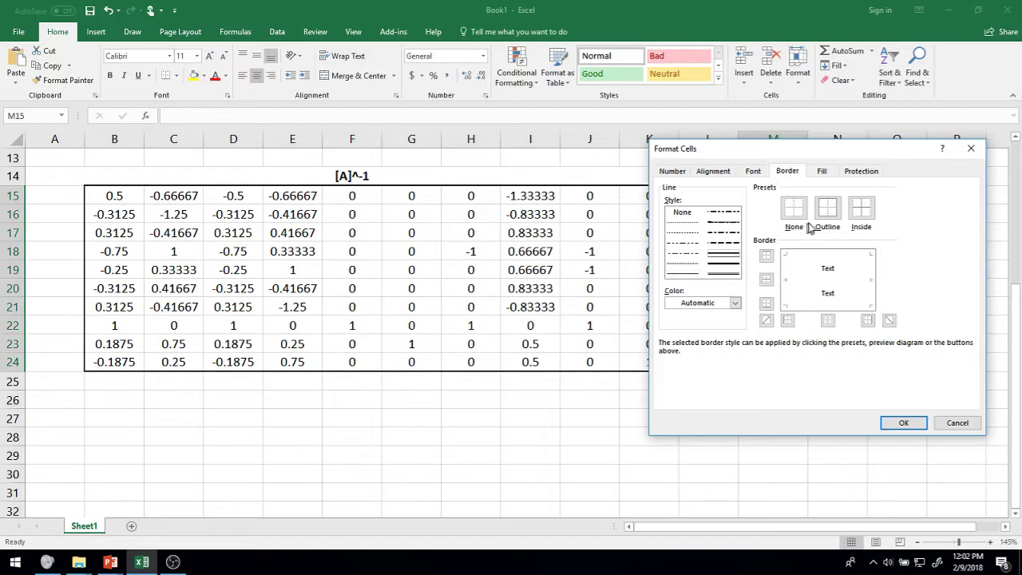
click(827, 209)
click(903, 422)
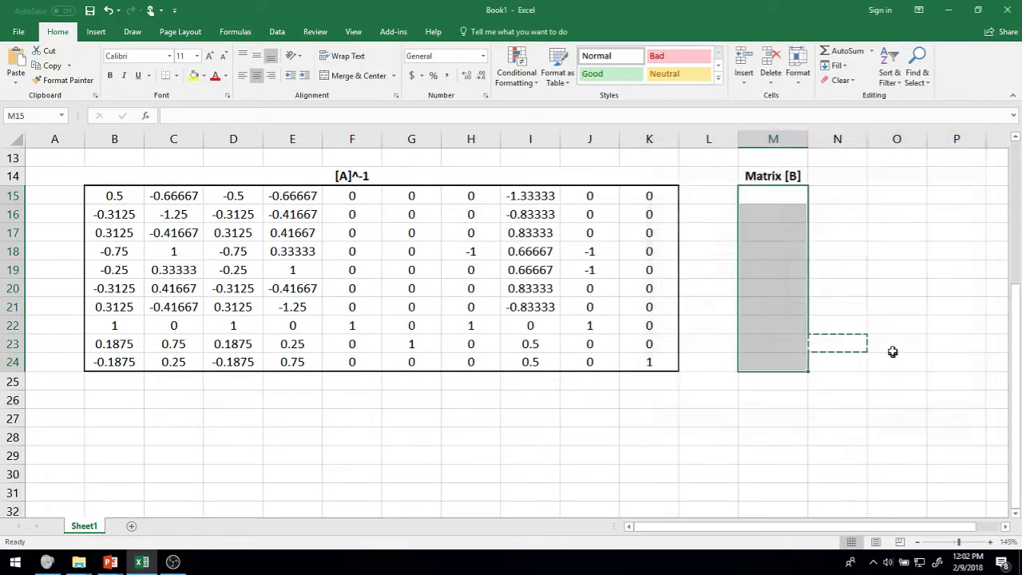
click(892, 347)
Enter the array formula {=M3:M12} in M15:M24 to link the [B] vector
drag(781, 198, 790, 359)
text(=)
scroll(789, 359, up, 4)
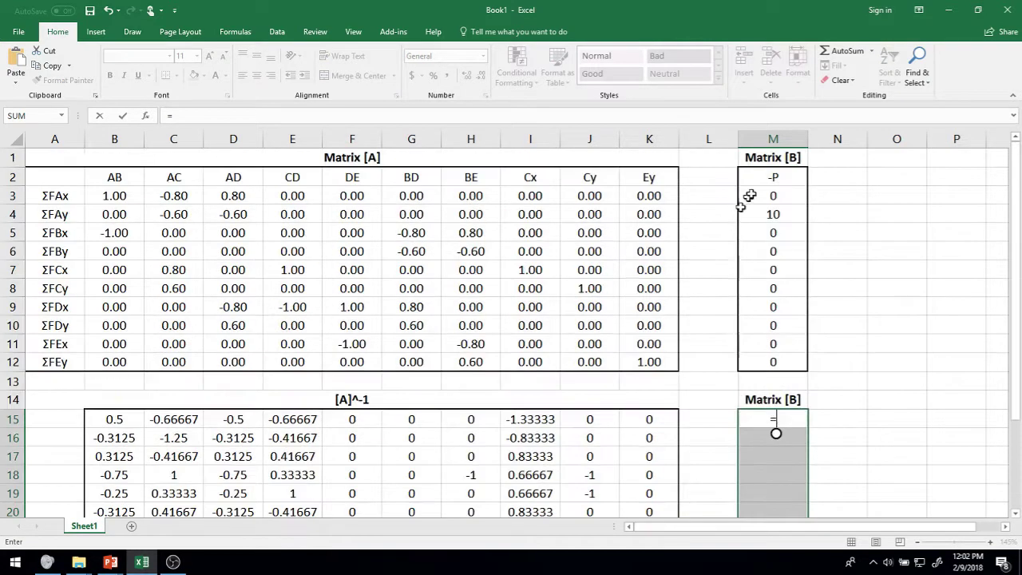
drag(770, 194, 777, 359)
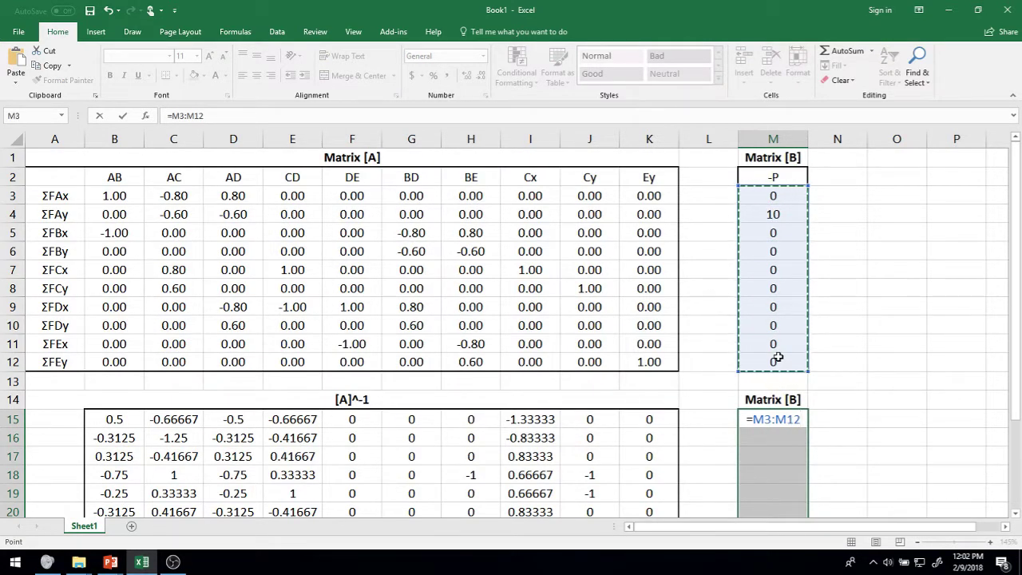
key(ctrl+shift+Return)
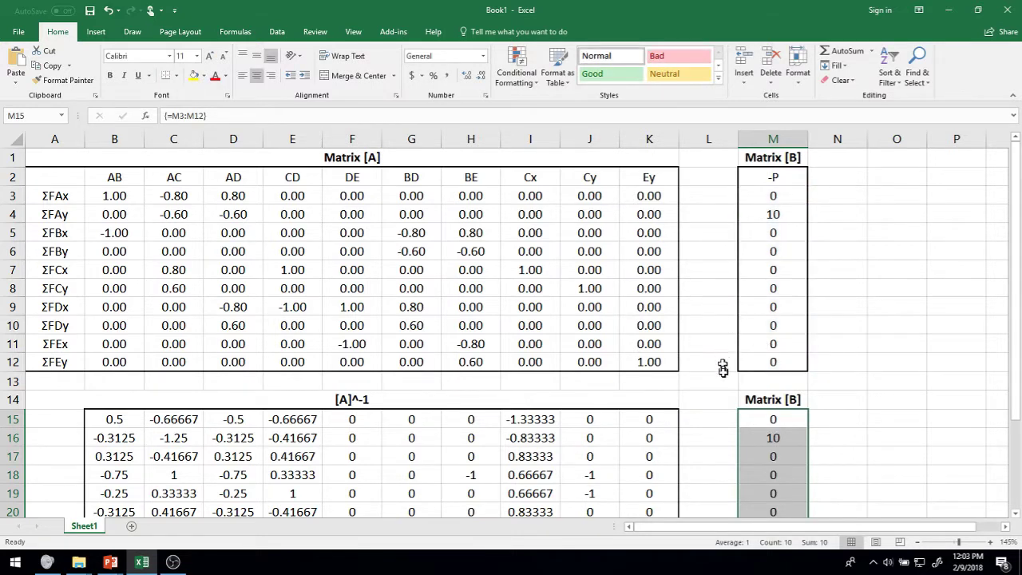
Copy the Matrix [A] member label row AB through Ey
scroll(721, 365, down, 3)
click(543, 433)
click(351, 457)
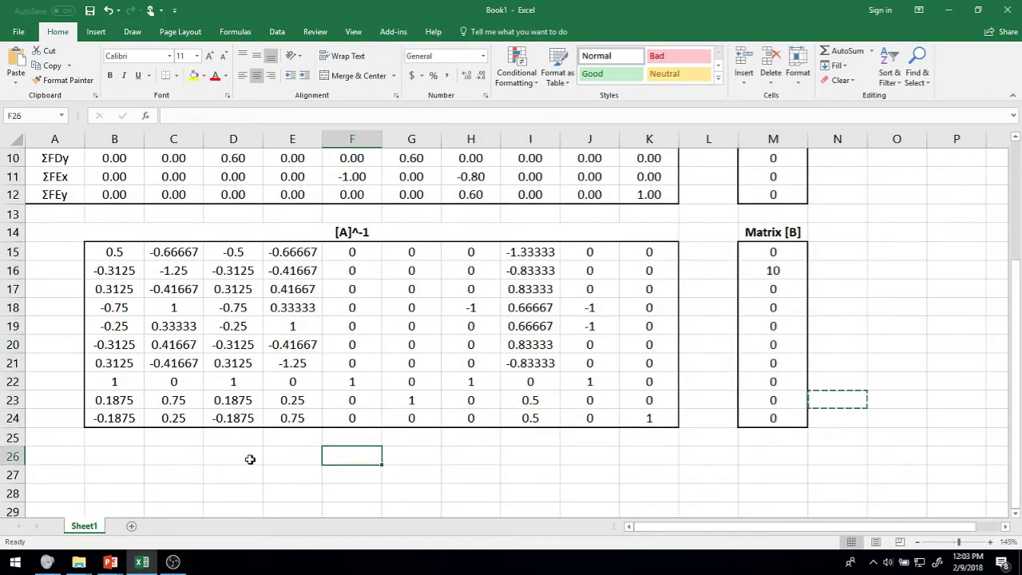
click(231, 456)
click(174, 457)
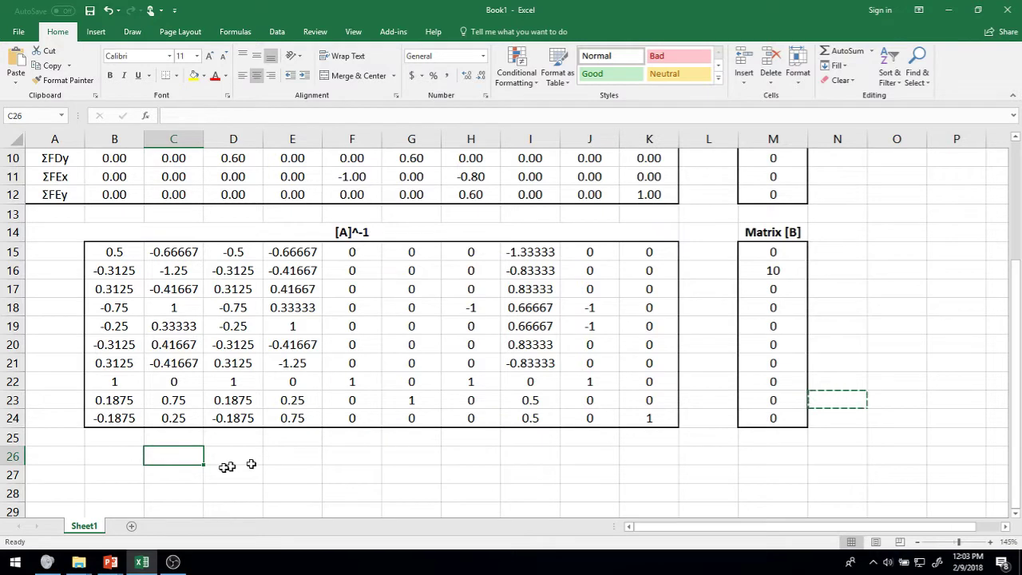
scroll(183, 460, down, 2)
scroll(148, 375, up, 2)
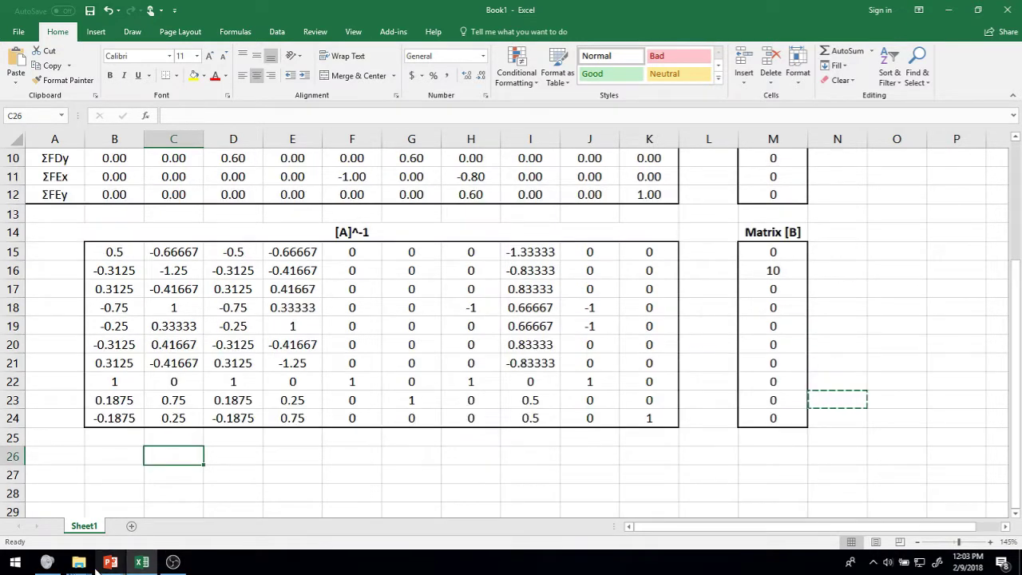
mouse_move(107, 565)
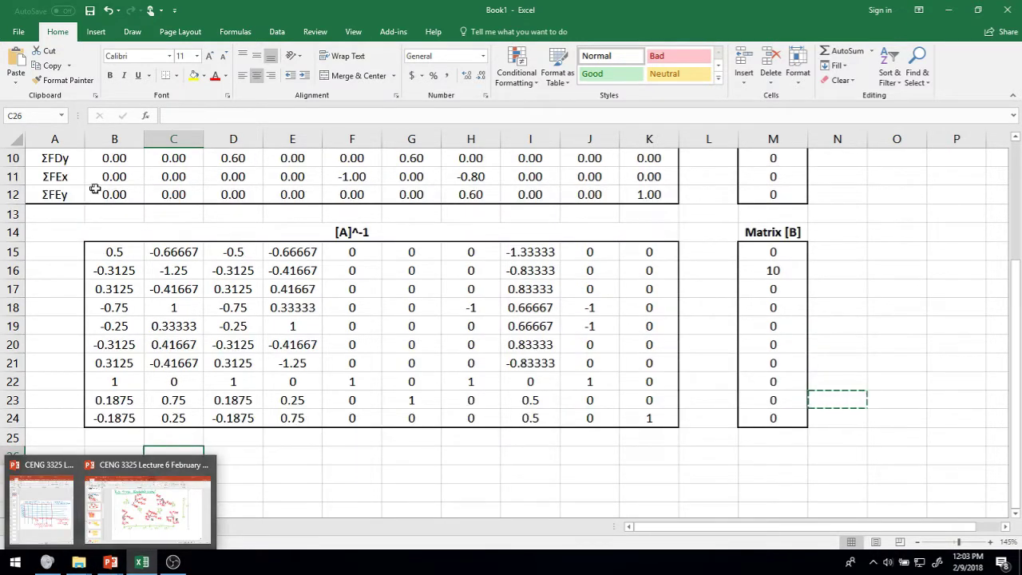
scroll(91, 192, up, 3)
drag(114, 176, 649, 178)
key(ctrl+c)
Paste the labels transposed down column B starting at B26
scroll(296, 380, down, 5)
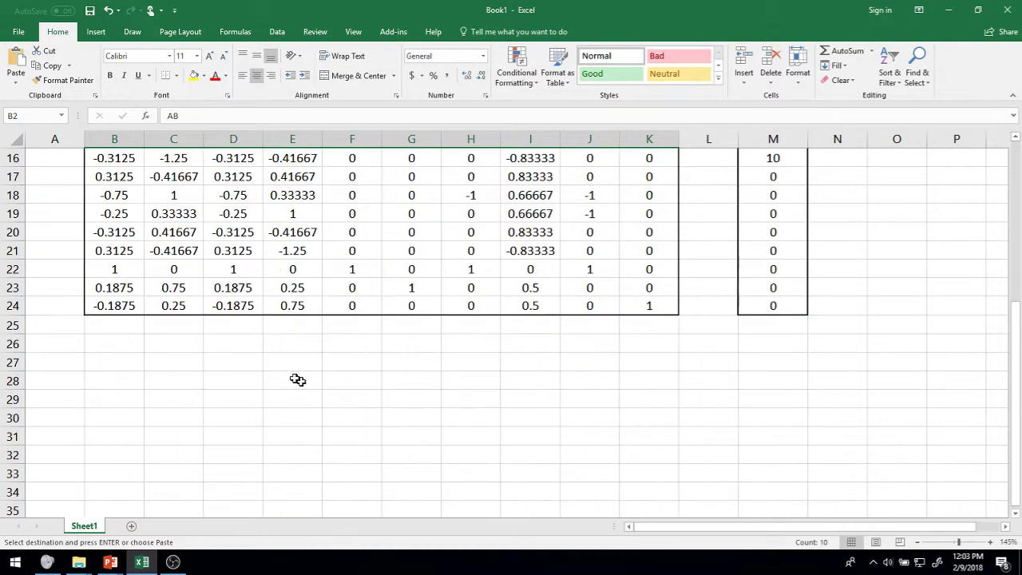
click(108, 339)
right_click(108, 339)
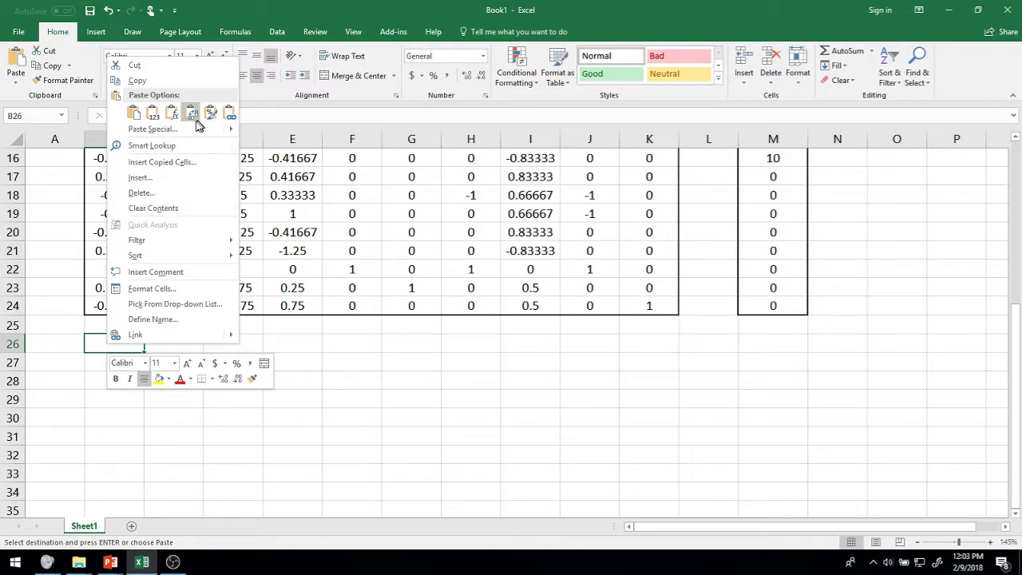
mouse_move(228, 130)
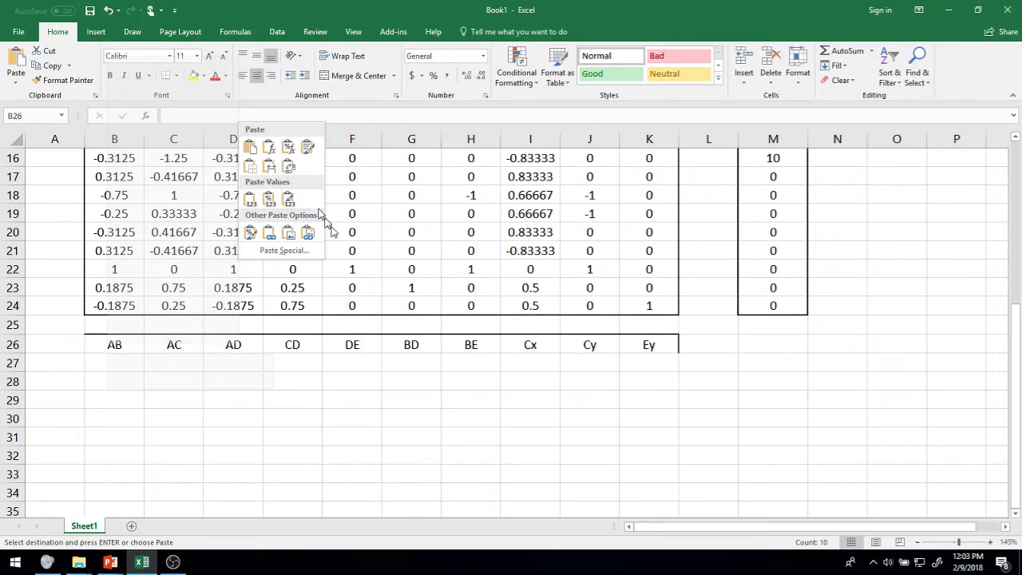
click(290, 171)
Undo the transposed paste so B26:B35 is empty again, with B26 selected
click(232, 345)
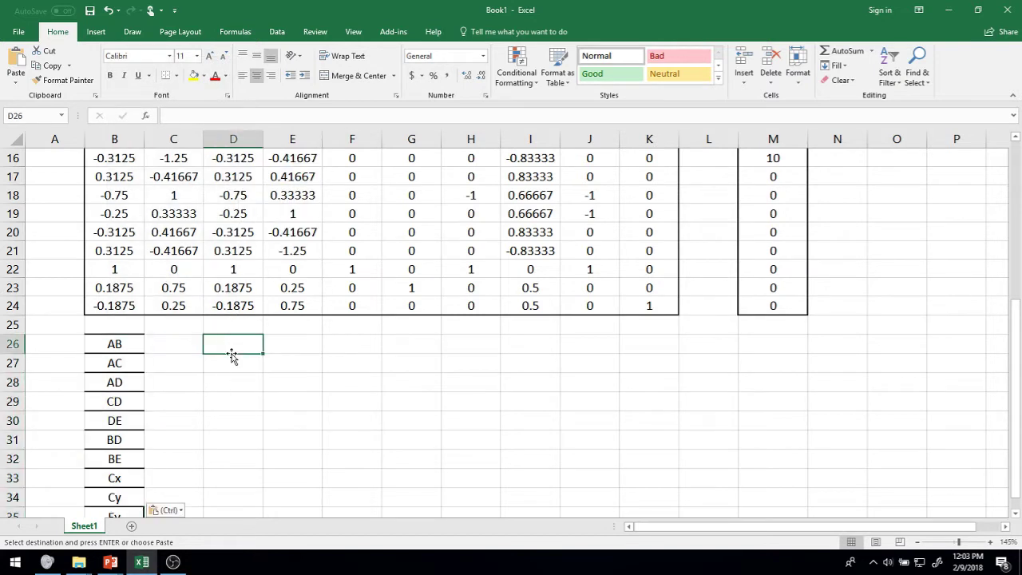
scroll(228, 337, down, 2)
scroll(215, 340, up, 2)
click(174, 361)
key(ctrl+z)
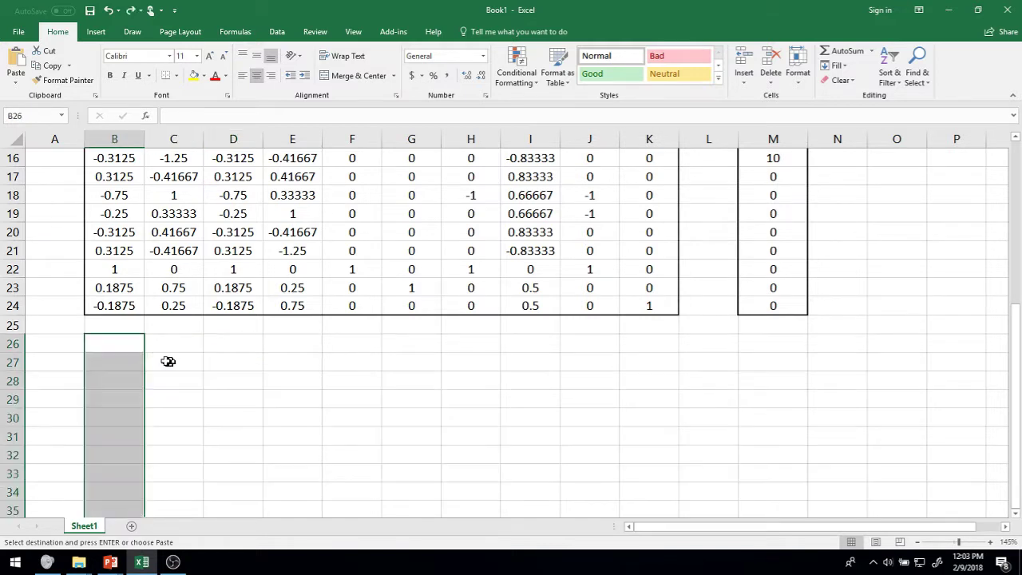
click(136, 341)
scroll(133, 352, down, 2)
scroll(133, 358, up, 7)
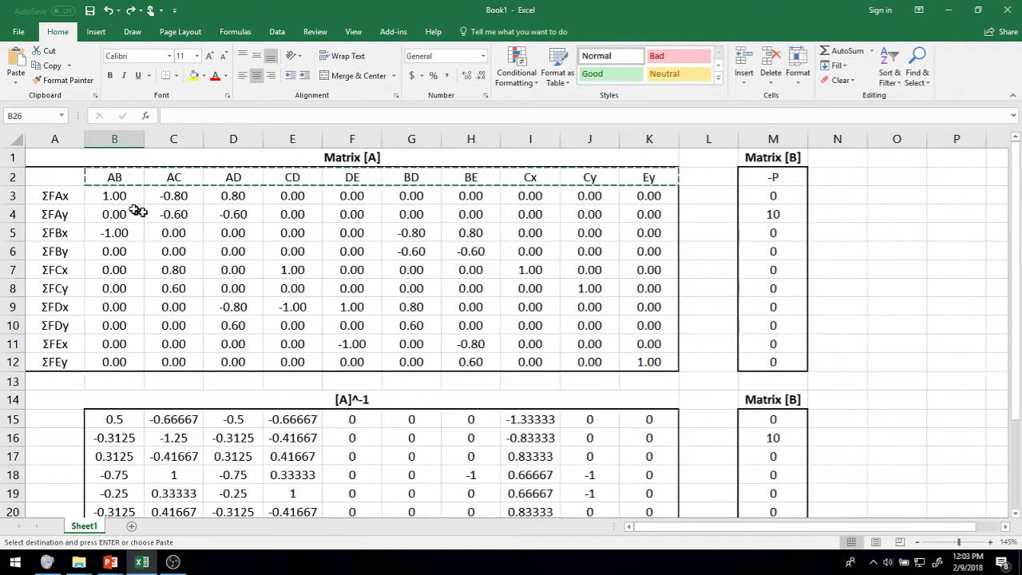
Paste the member labels AB through Ey transposed into A26:A35
drag(118, 178, 659, 179)
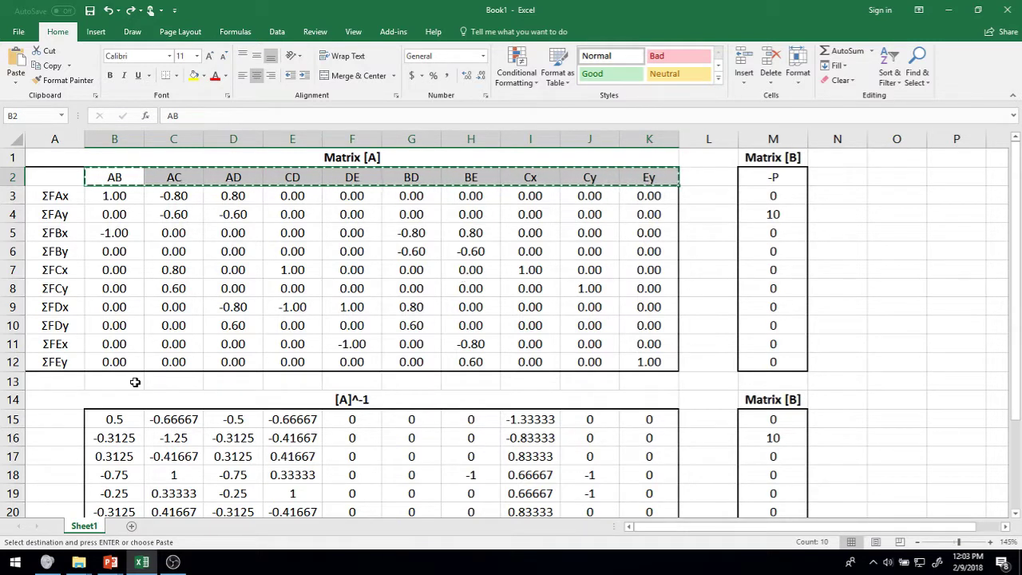
scroll(126, 381, down, 5)
scroll(127, 381, up, 5)
scroll(132, 292, down, 5)
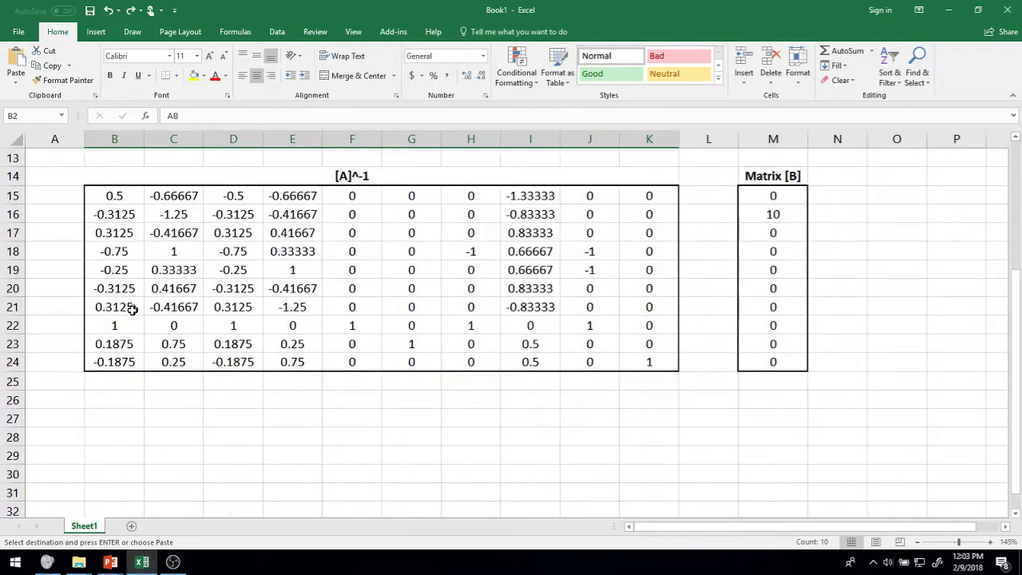
right_click(70, 343)
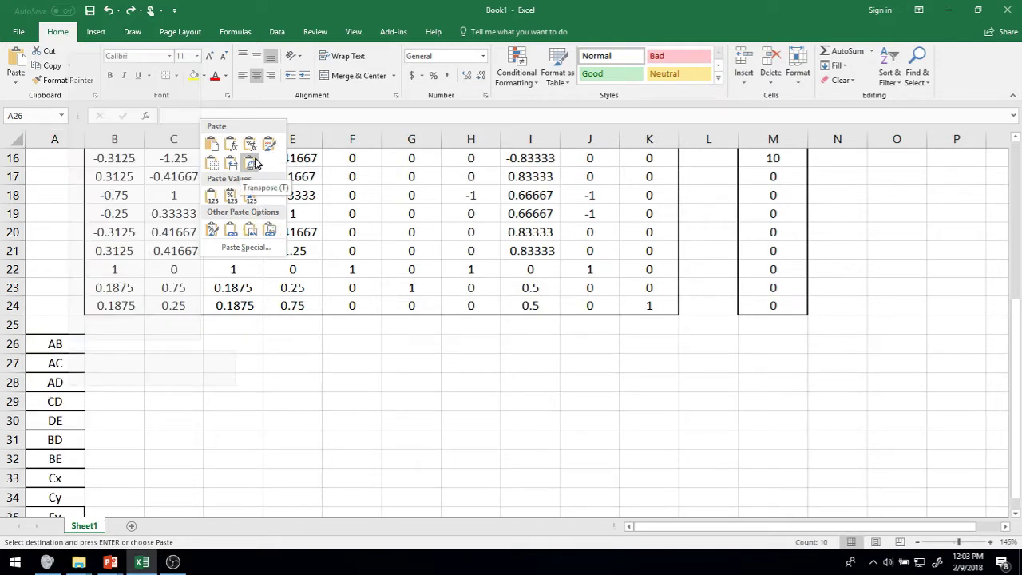
click(254, 164)
Copy the plain empty cell B26 to reuse its formatting
click(120, 358)
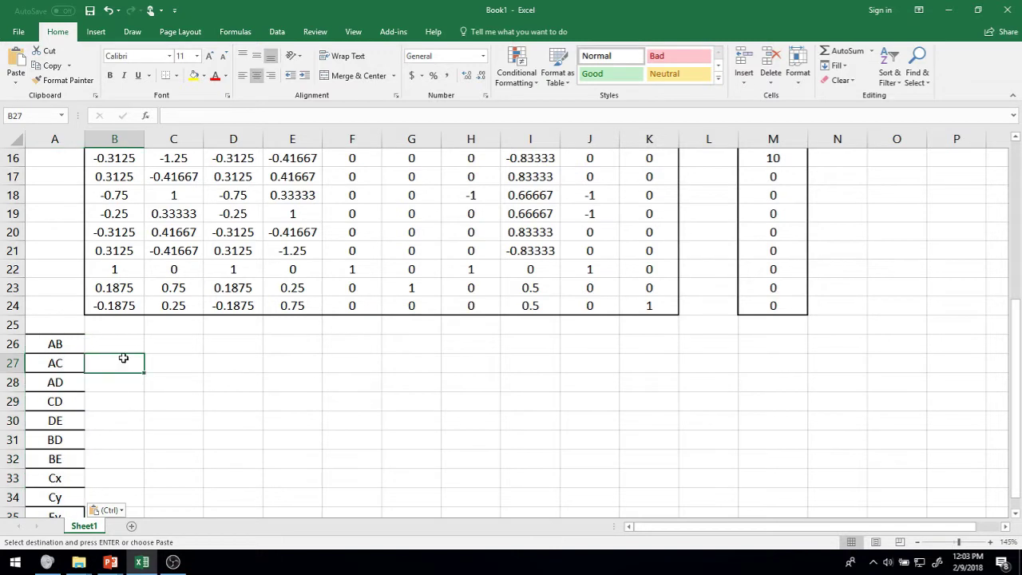
scroll(122, 349, down, 2)
scroll(404, 372, up, 2)
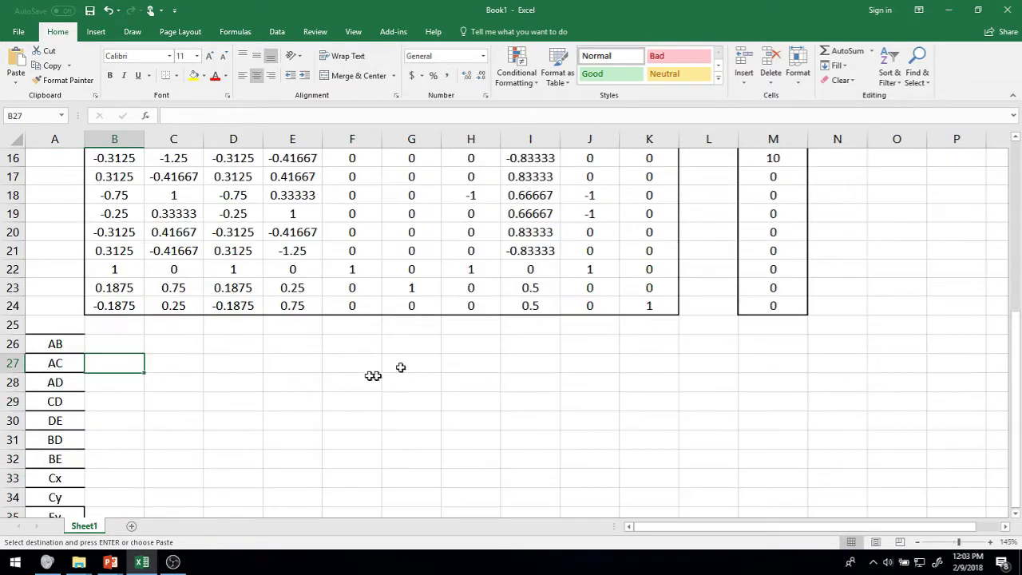
scroll(137, 383, down, 1)
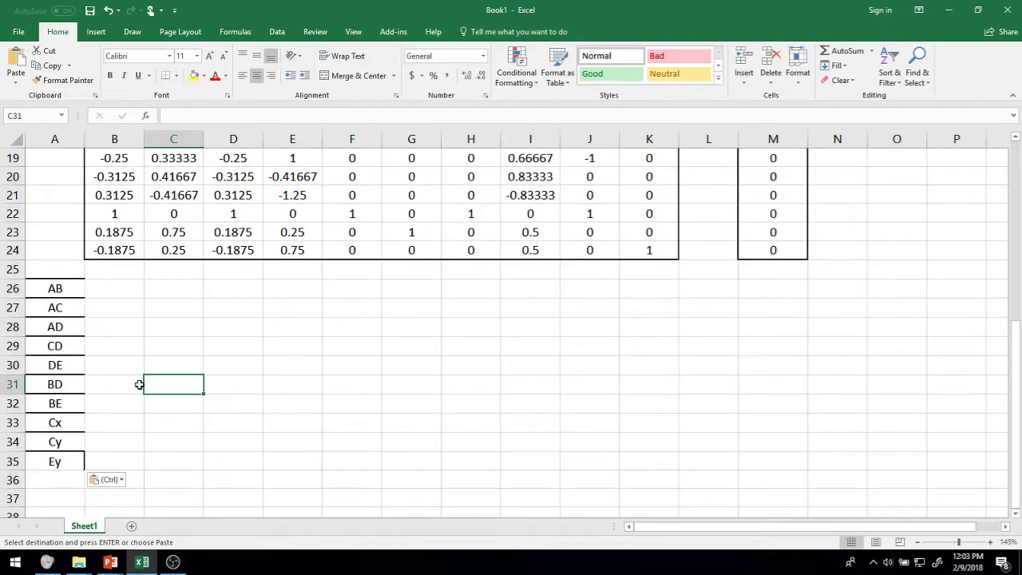
click(119, 284)
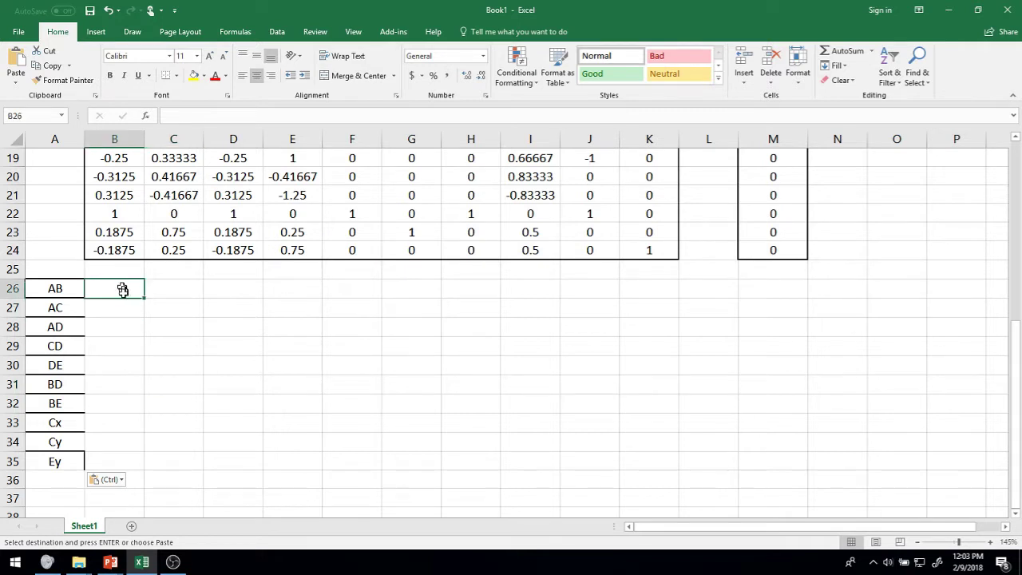
key(ctrl+c)
click(74, 285)
Select the labels A26:A35, then copy blank cell B26's plain formatting
drag(74, 285, 64, 455)
right_click(64, 455)
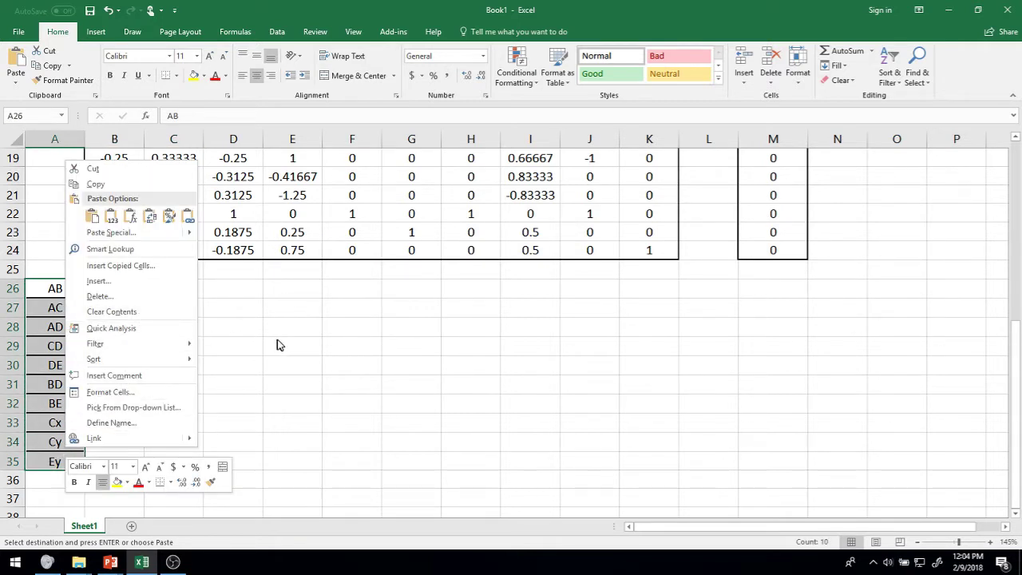
key(Escape)
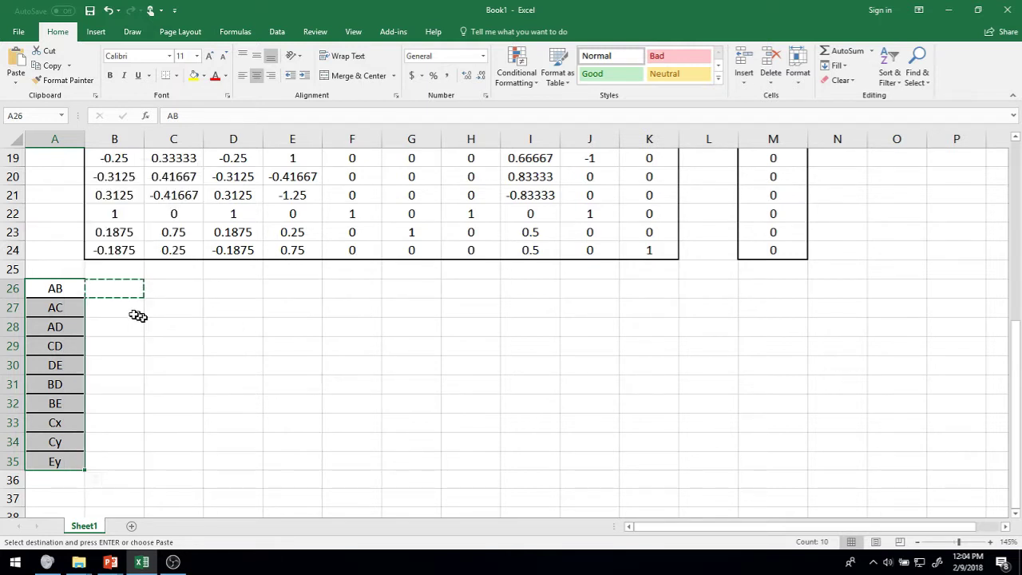
key(ctrl+c)
click(133, 289)
key(ctrl+c)
Paste only B26's formatting onto A26:A35, stripping the borders and shading
right_click(72, 290)
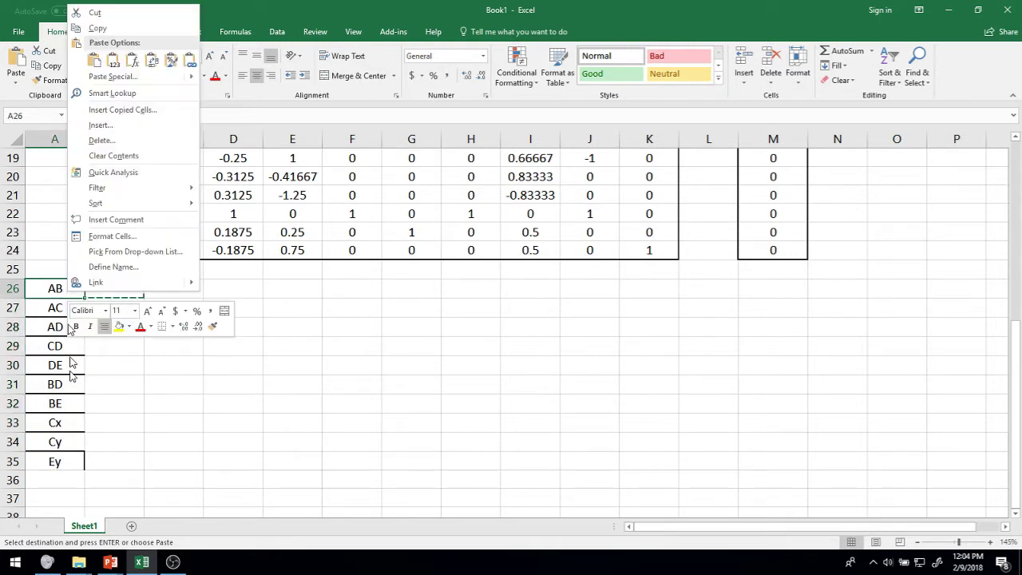
click(66, 471)
shift+click(64, 459)
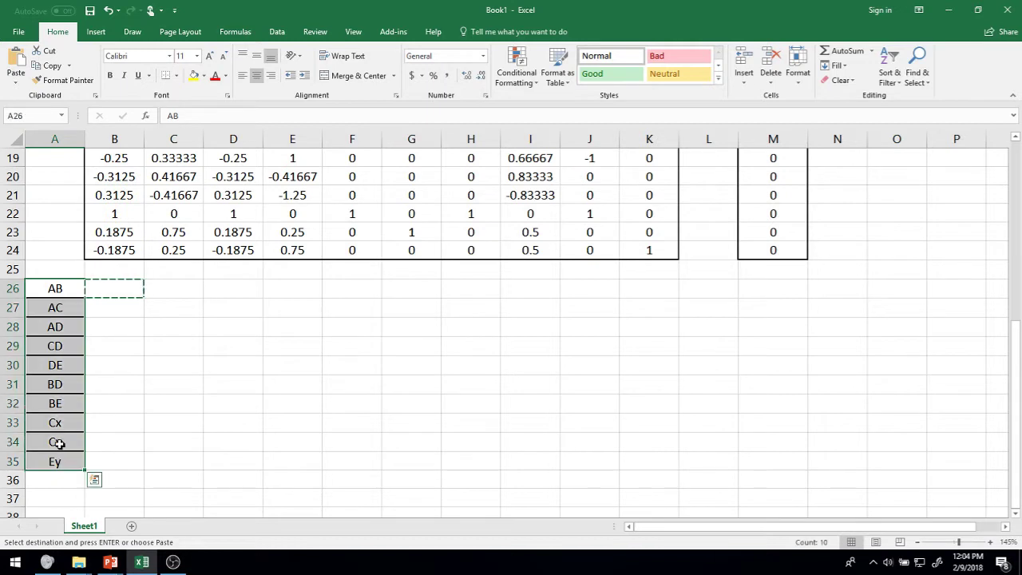
right_click(67, 452)
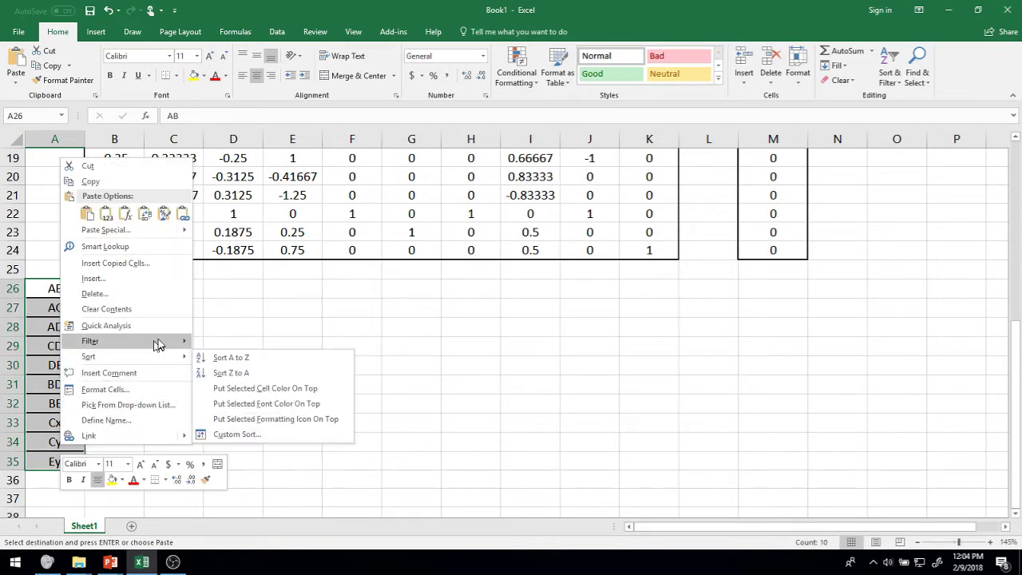
mouse_move(126, 341)
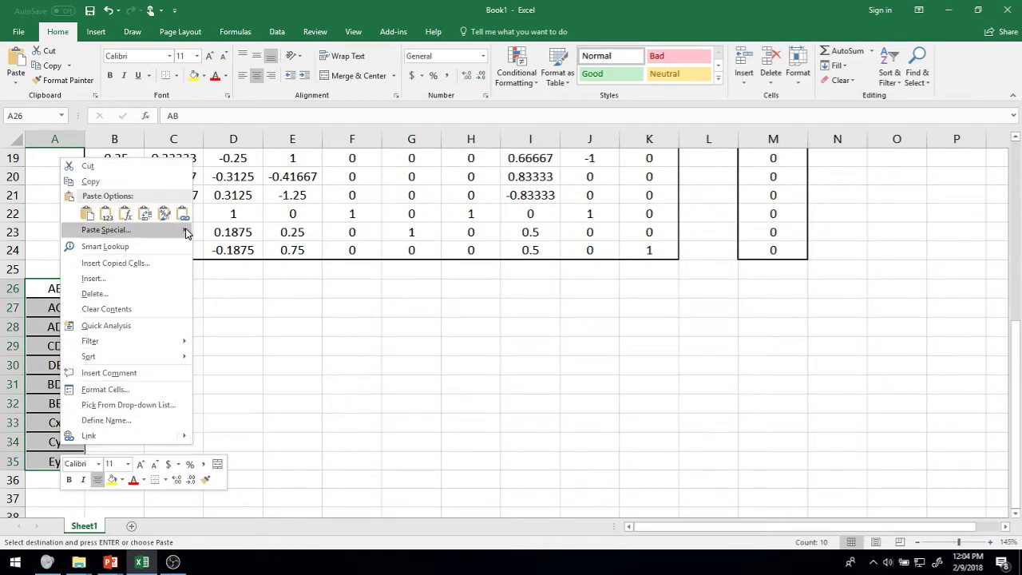
mouse_move(188, 232)
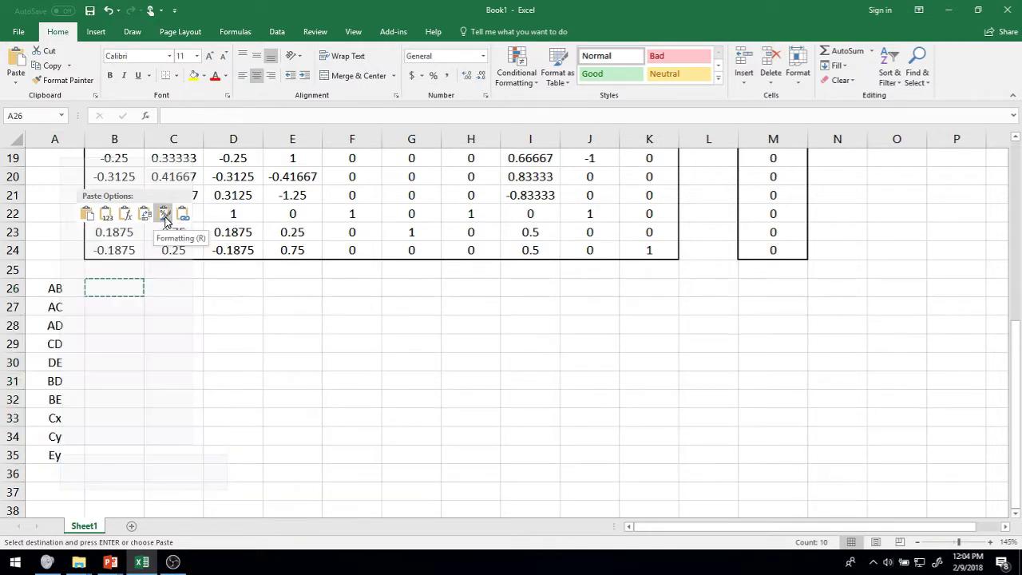
click(165, 214)
click(169, 343)
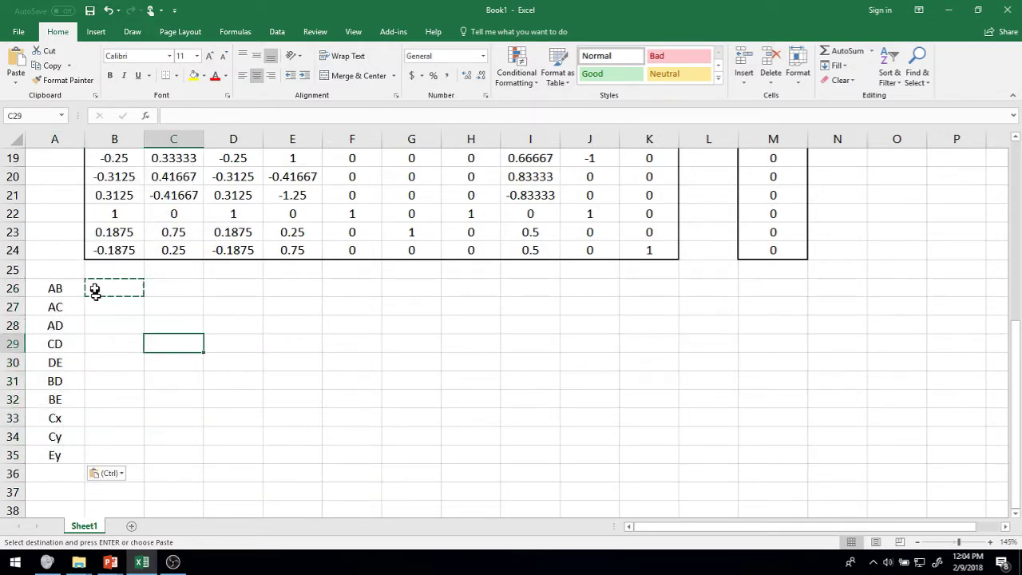
click(91, 289)
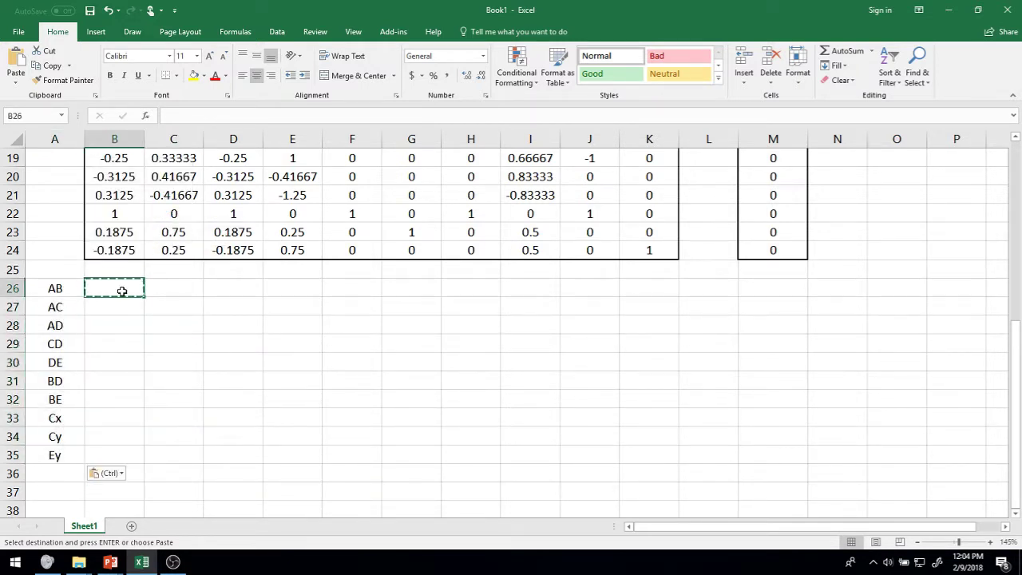
Enter the heading [X] in cell B25
click(115, 273)
key(Escape)
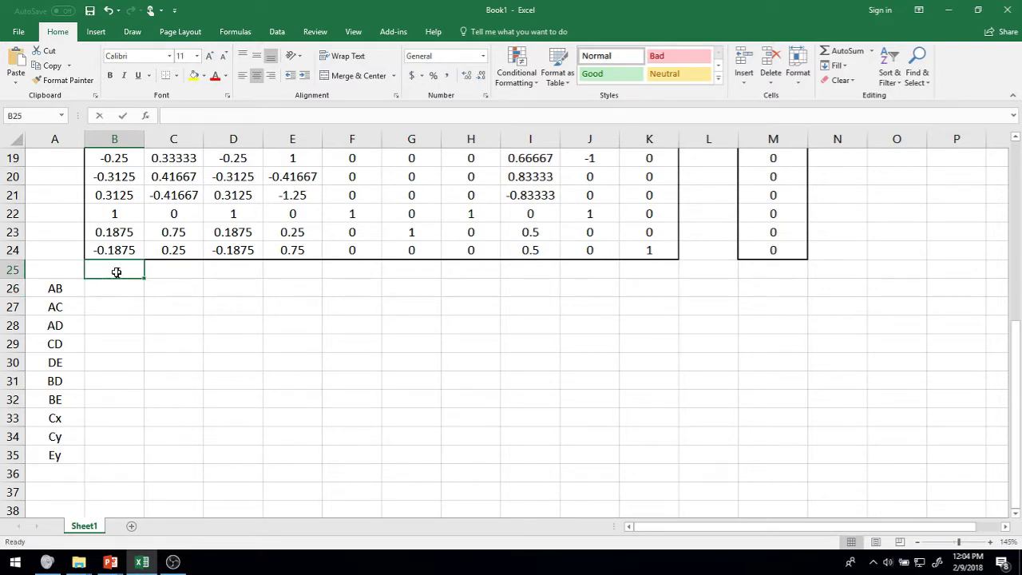
text([X)
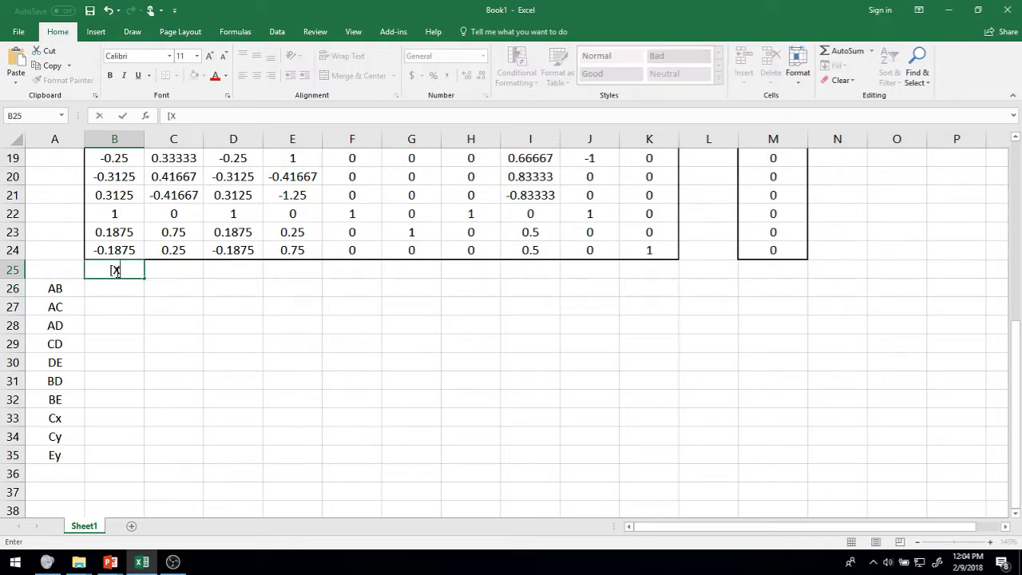
key(ctrl+Return)
key(ctrl+c)
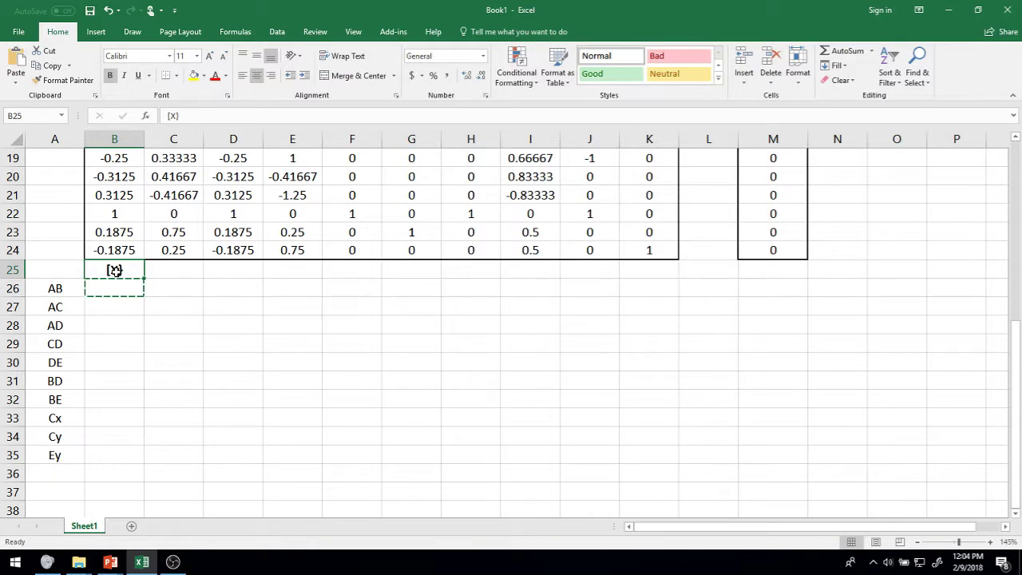
Select the result range B26:B35, then bring up the PowerPoint lecture windows
click(114, 299)
click(113, 281)
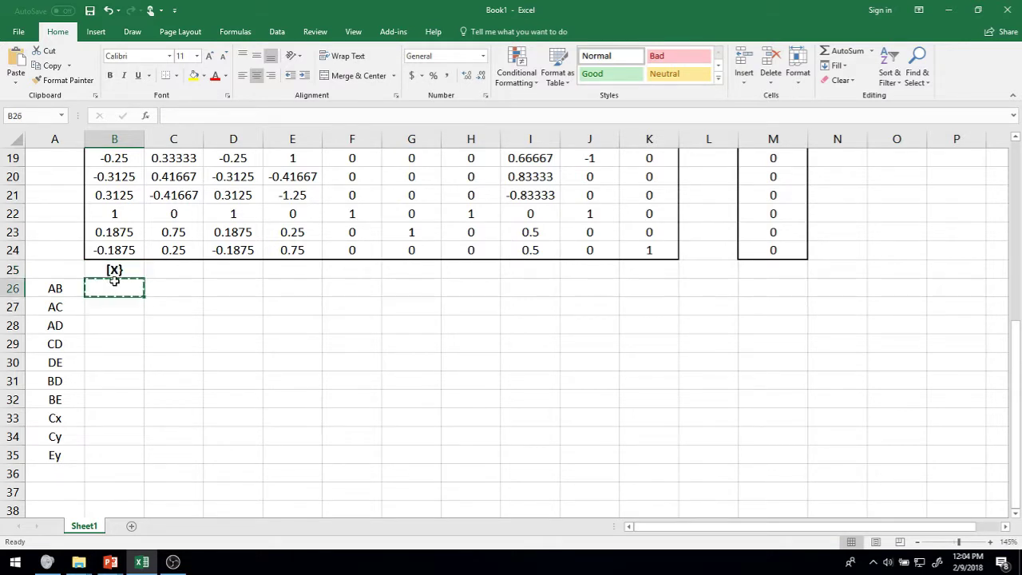
key(shift+Down)
key(shift+Down)
key(shift+Down)
key(shift+Down)
key(shift+Down)
key(shift+Down)
key(shift+Down)
key(shift+Down)
key(shift+Down)
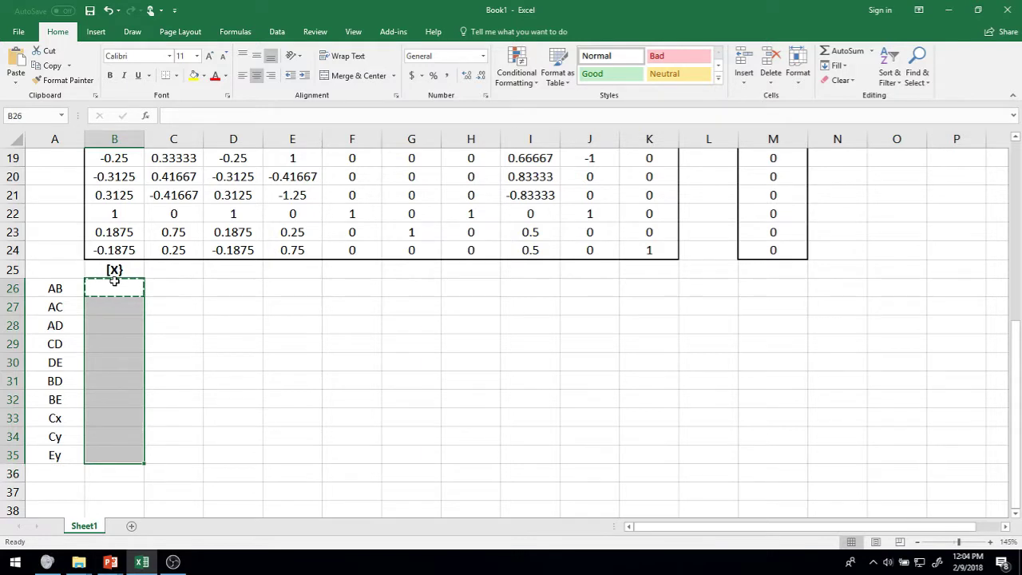
click(110, 562)
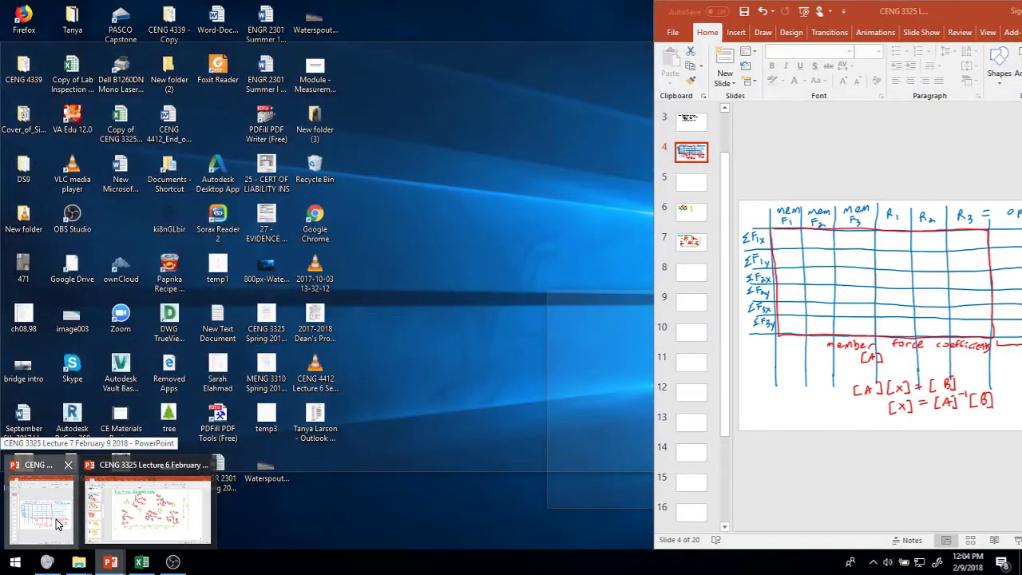
Show the PowerPoint lecture slide with the [X] = [A]^-1[B] equation
click(56, 519)
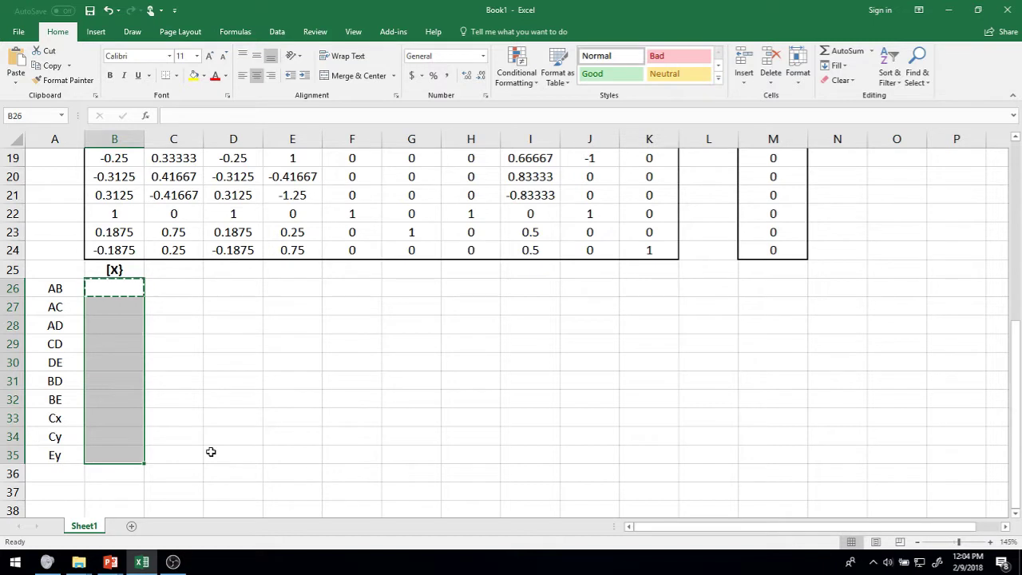
Enter {=MMULT(B15:K24,M15:M24)} as an array formula in B26:B35
ctrl+scroll(209, 451, up, 1)
scroll(207, 436, down, 1)
scroll(208, 431, up, 3)
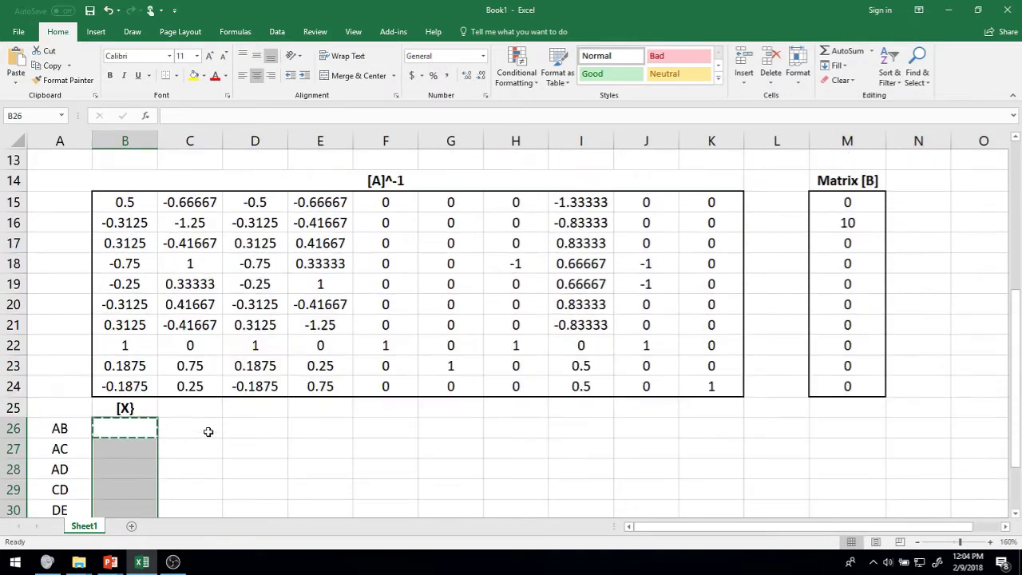
scroll(208, 431, down, 3)
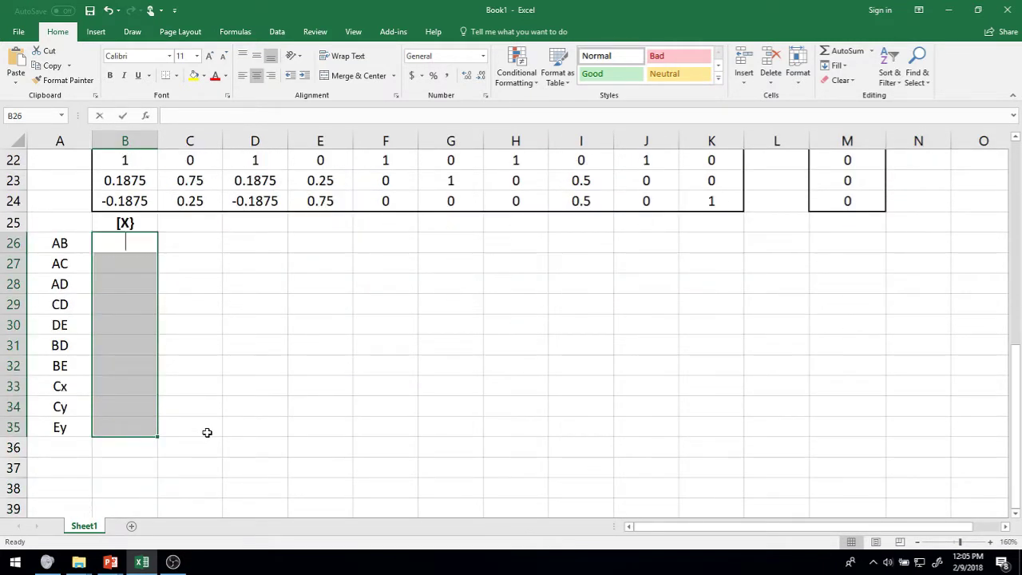
text(=mmul)
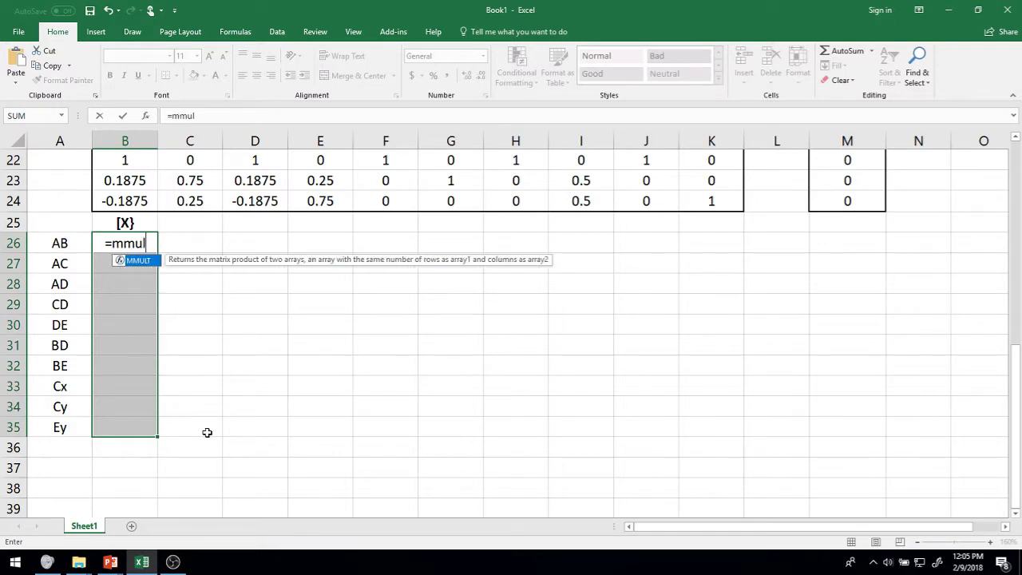
text(t()
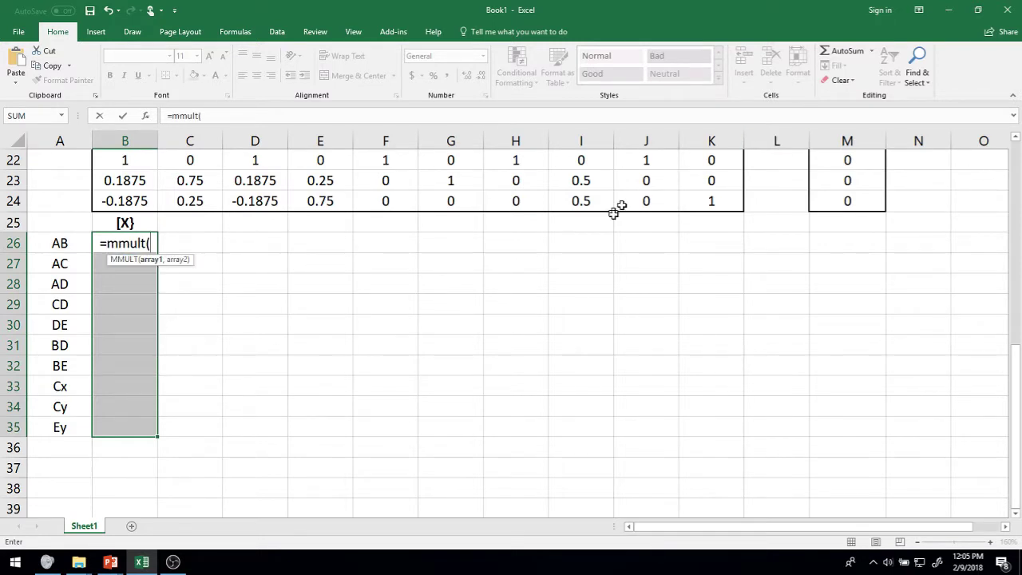
scroll(411, 274, up, 5)
drag(133, 321, 705, 404)
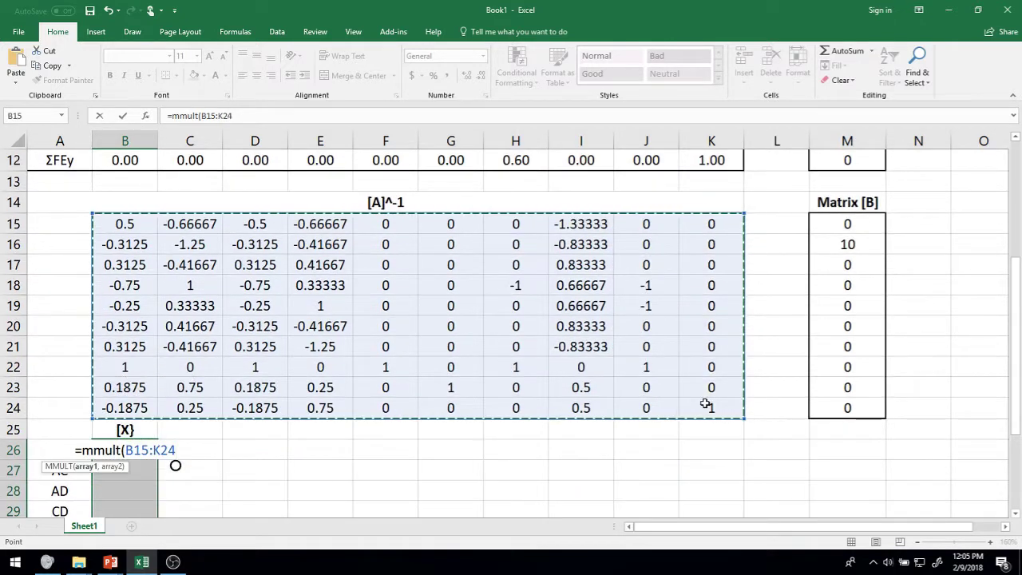
text(,)
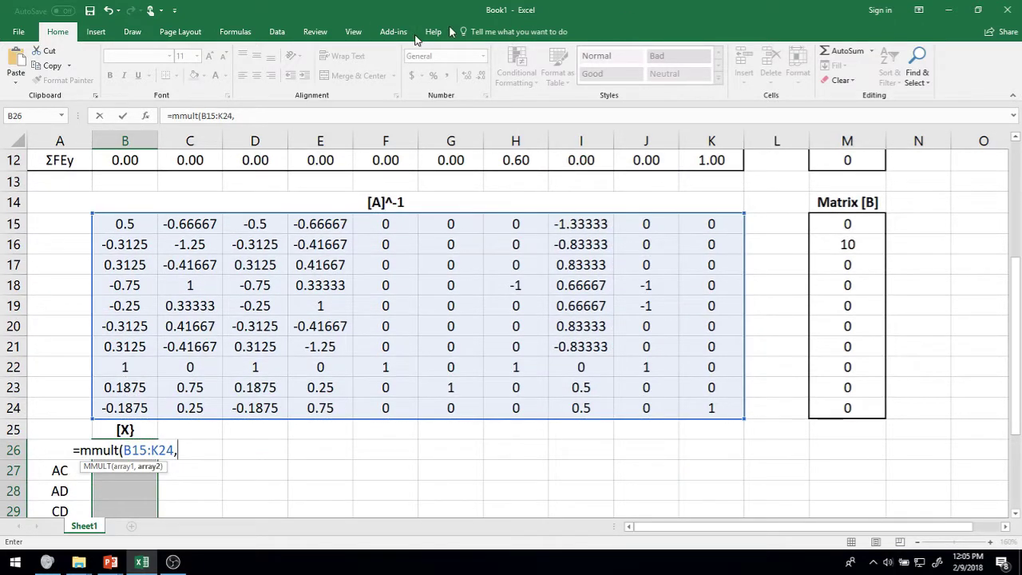
drag(870, 224, 873, 404)
text())
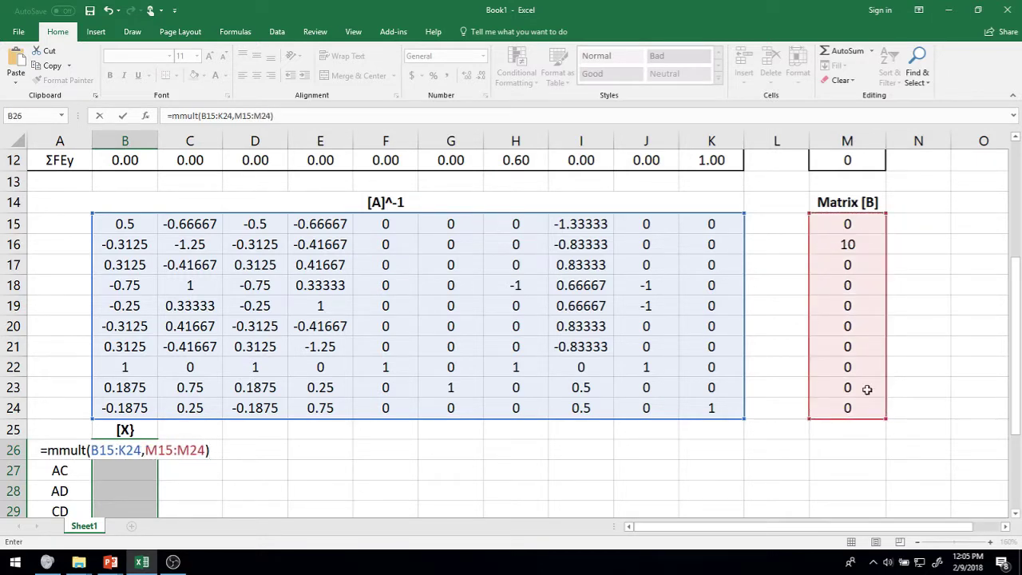
key(ctrl+shift+Return)
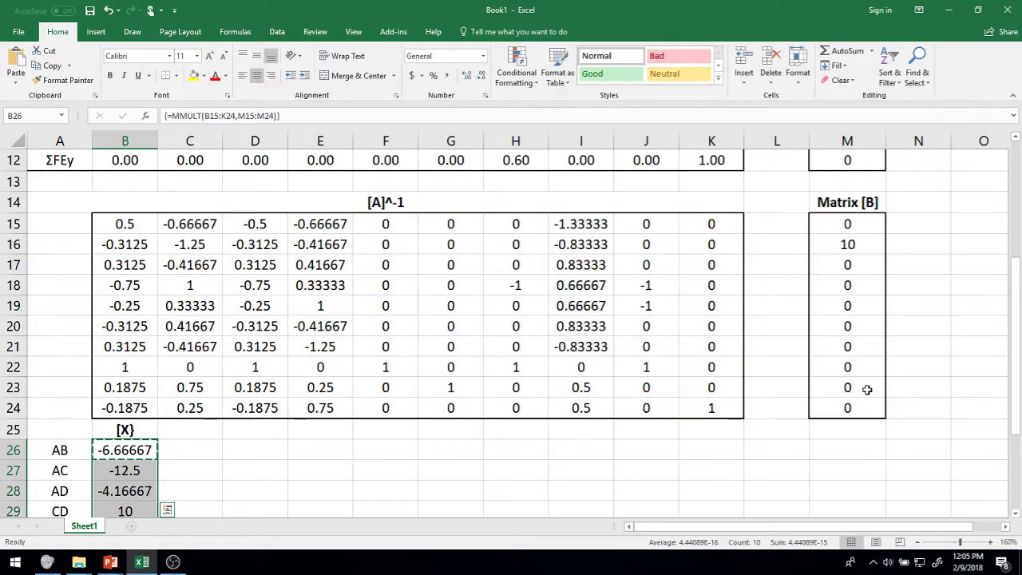
scroll(445, 449, down, 3)
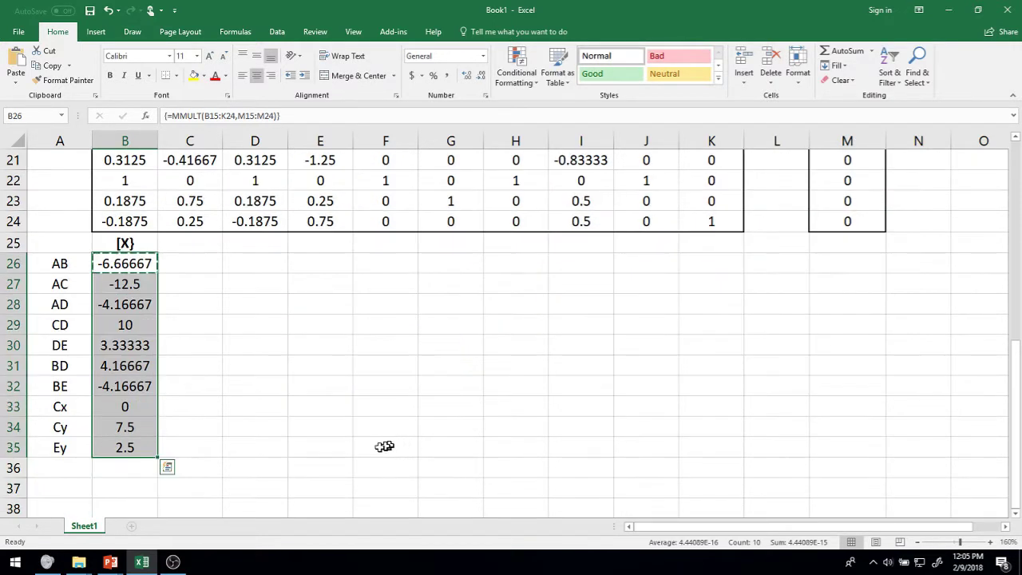
click(256, 431)
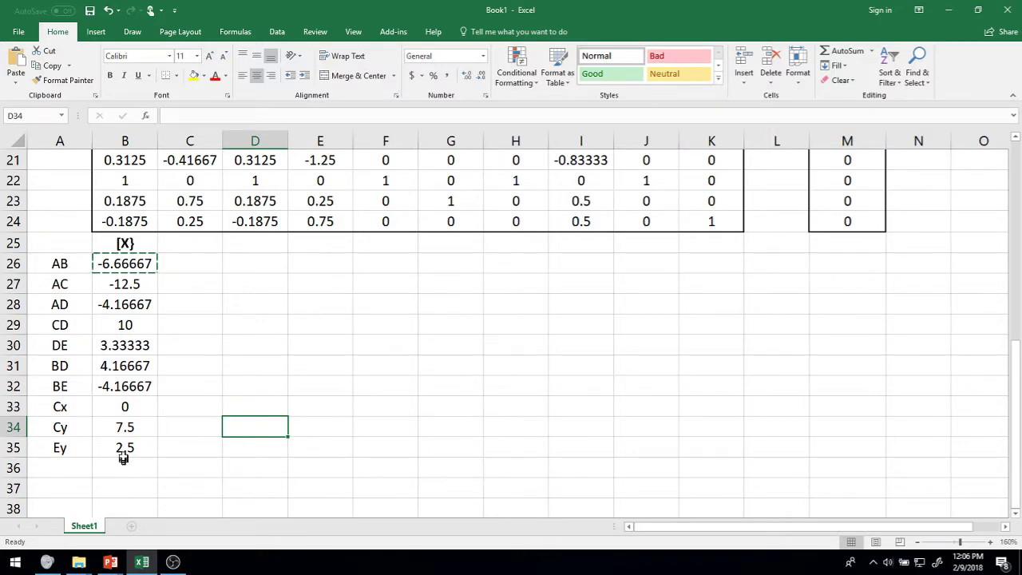
scroll(125, 444, up, 3)
scroll(294, 414, up, 4)
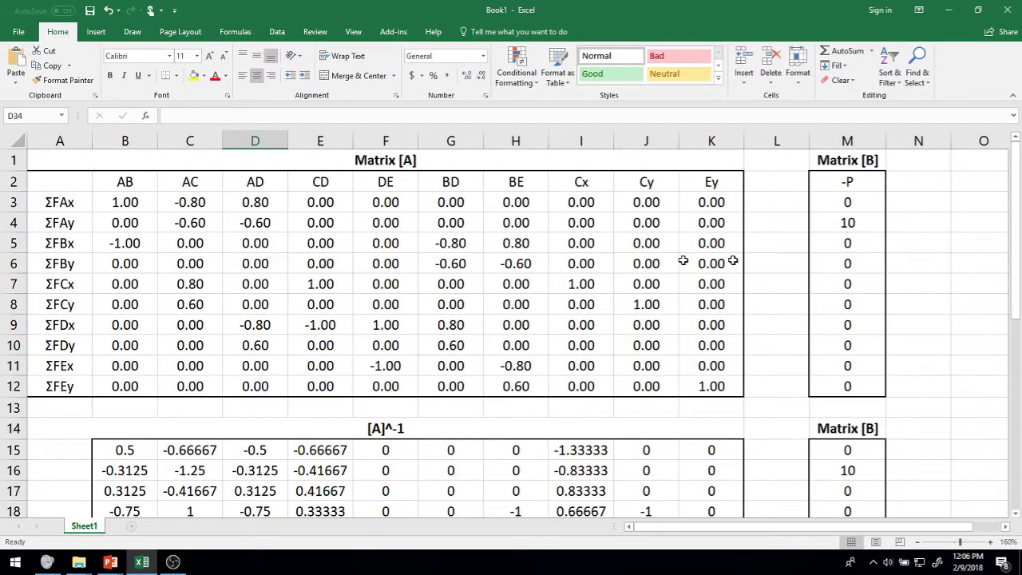
scroll(639, 375, down, 4)
scroll(256, 447, up, 4)
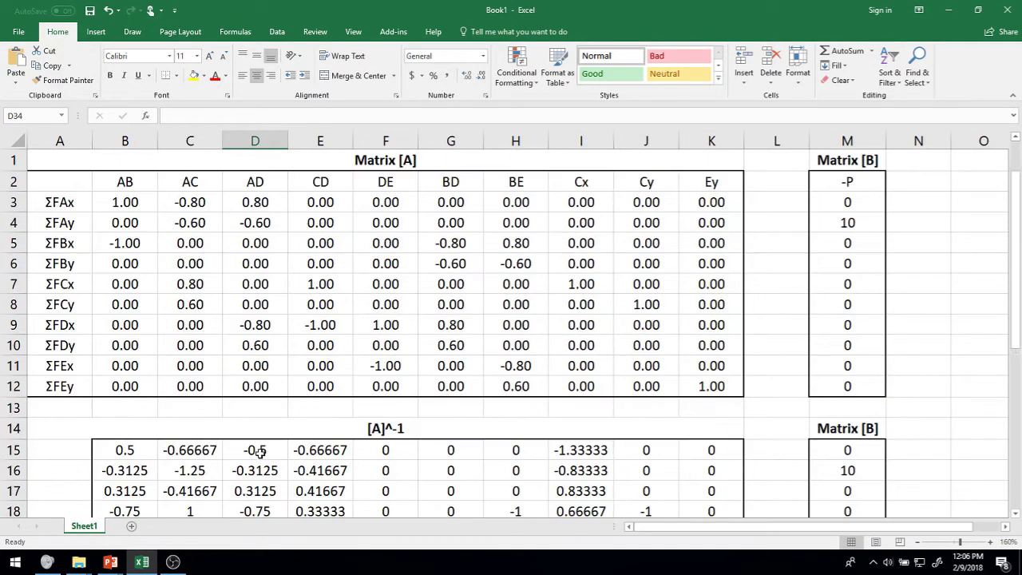
scroll(265, 452, down, 5)
click(255, 467)
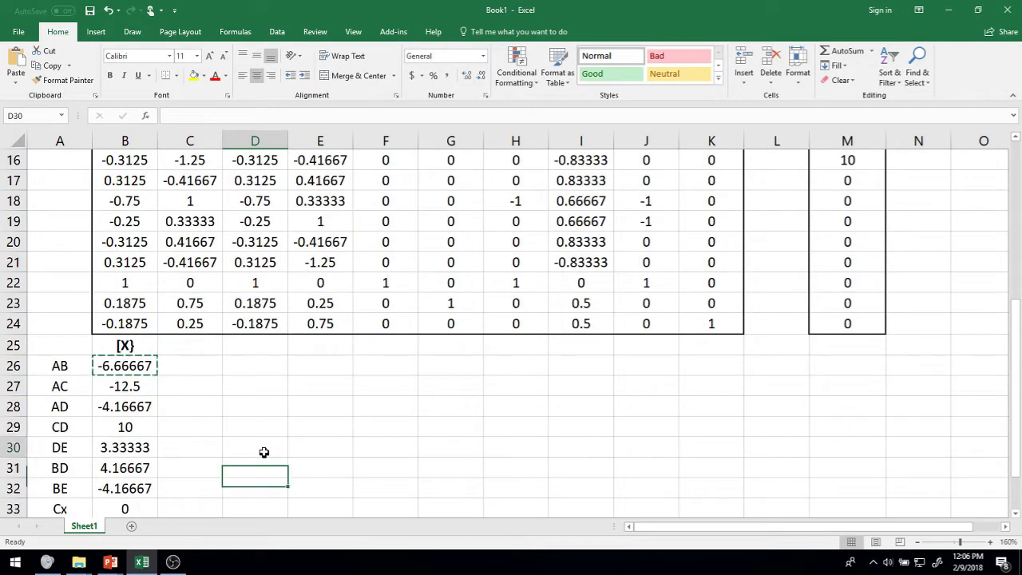
click(255, 447)
scroll(220, 378, down, 1)
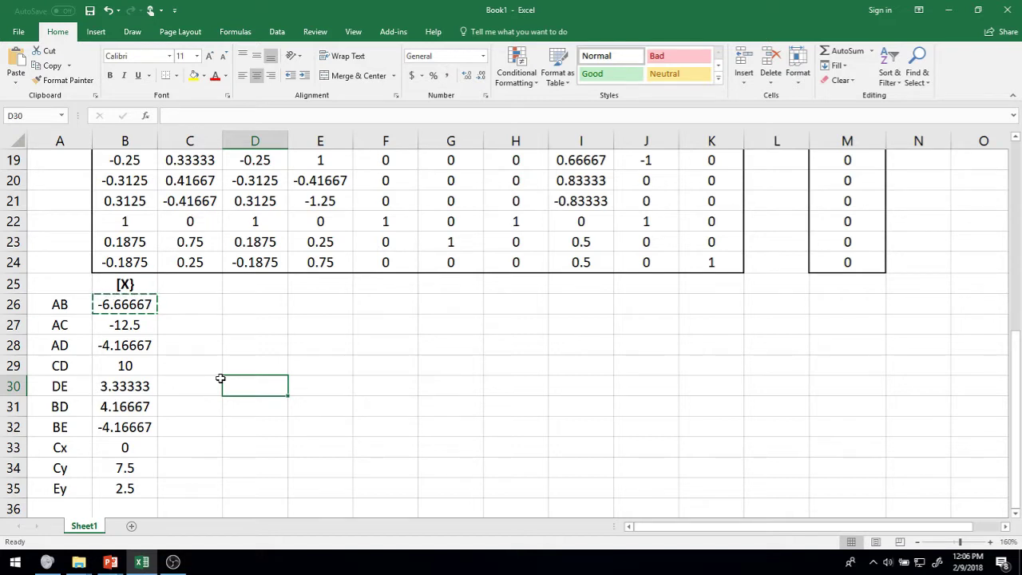
scroll(199, 327, up, 6)
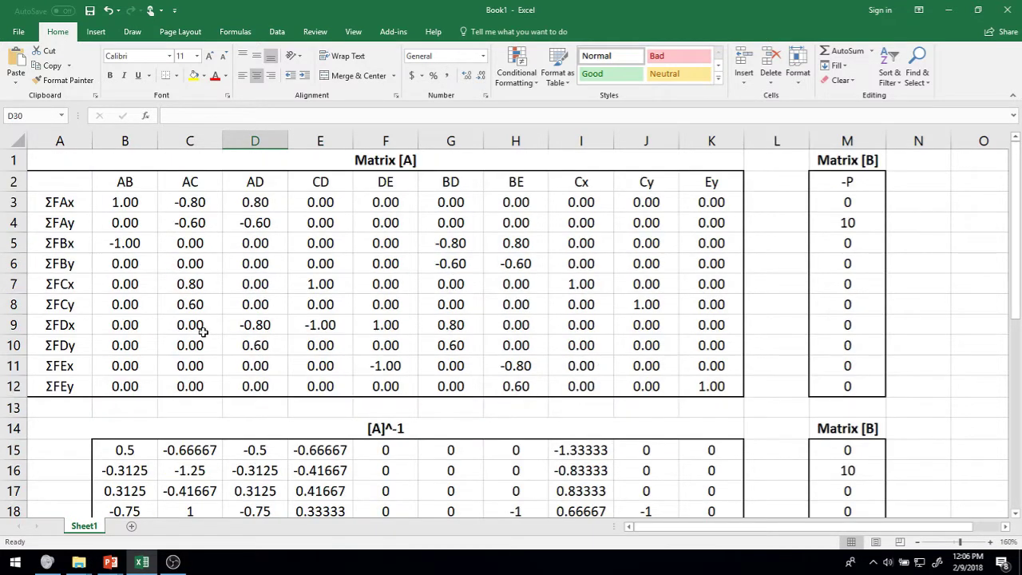
scroll(204, 331, down, 1)
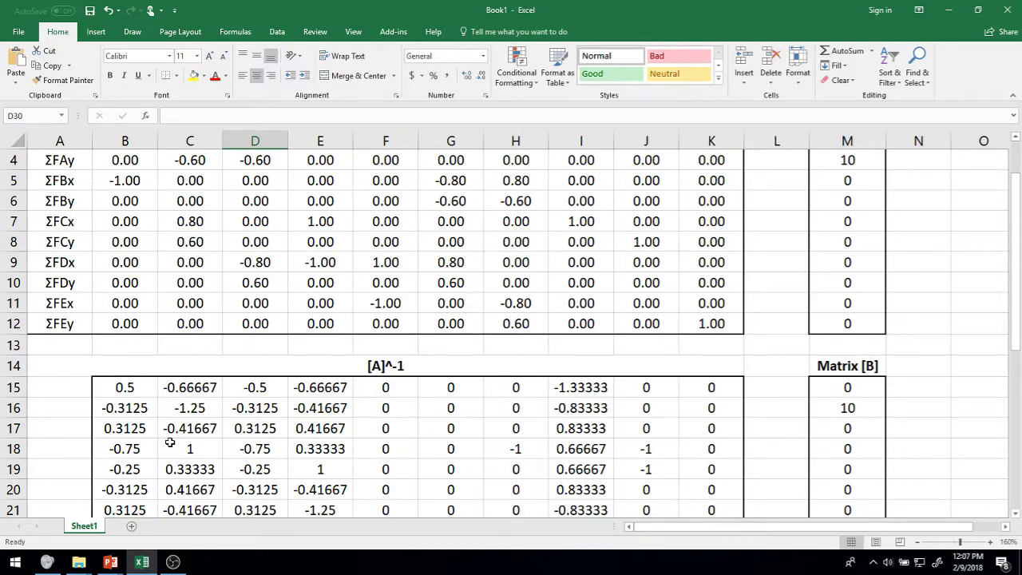
scroll(118, 303, up, 1)
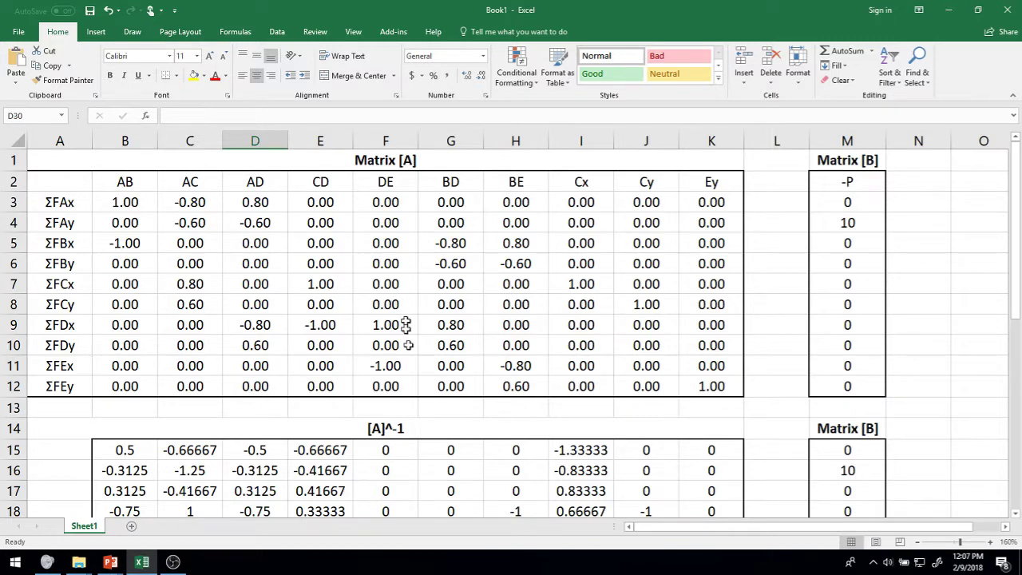
scroll(439, 415, down, 6)
scroll(261, 456, up, 4)
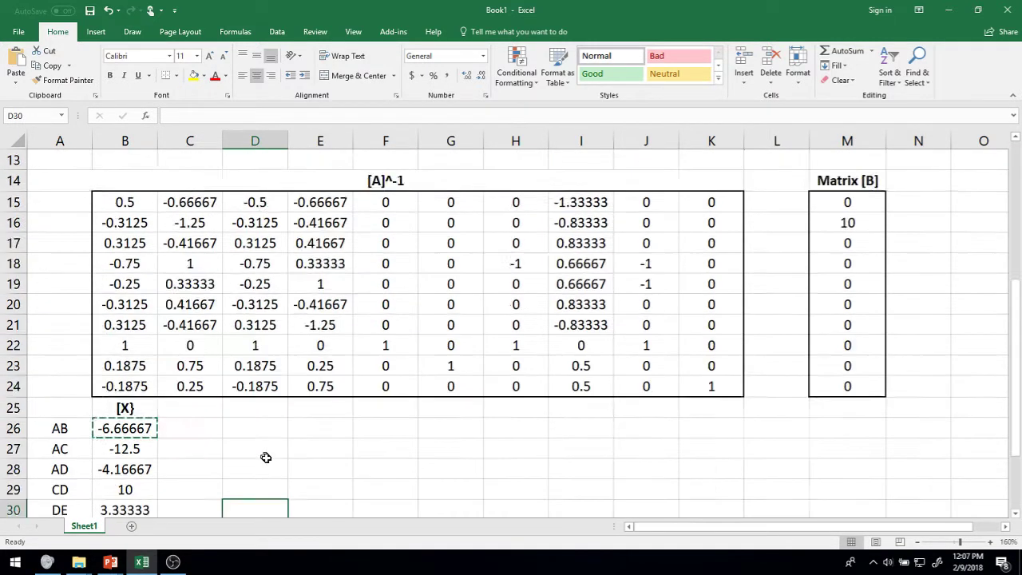
scroll(255, 449, down, 3)
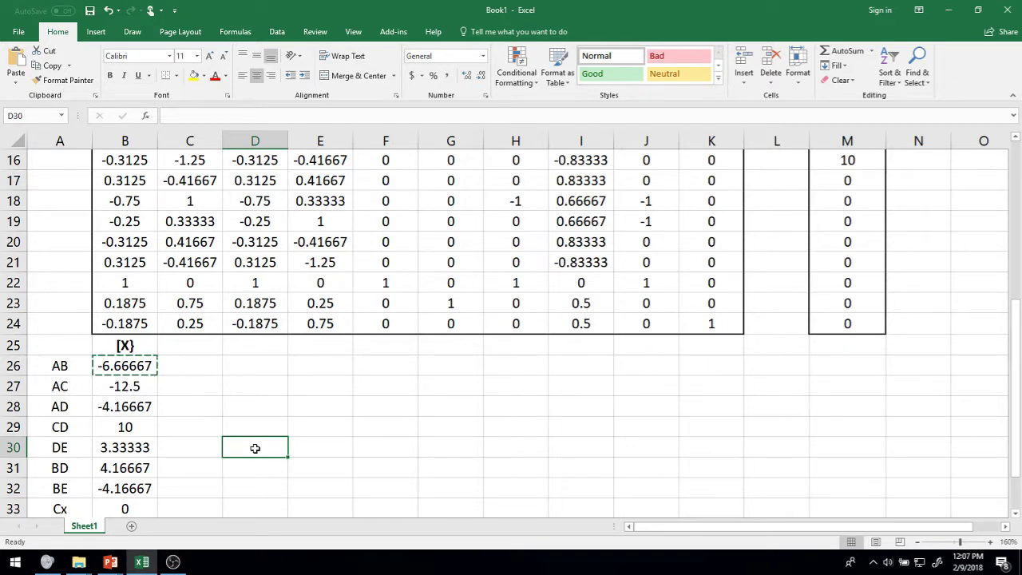
scroll(256, 399, up, 5)
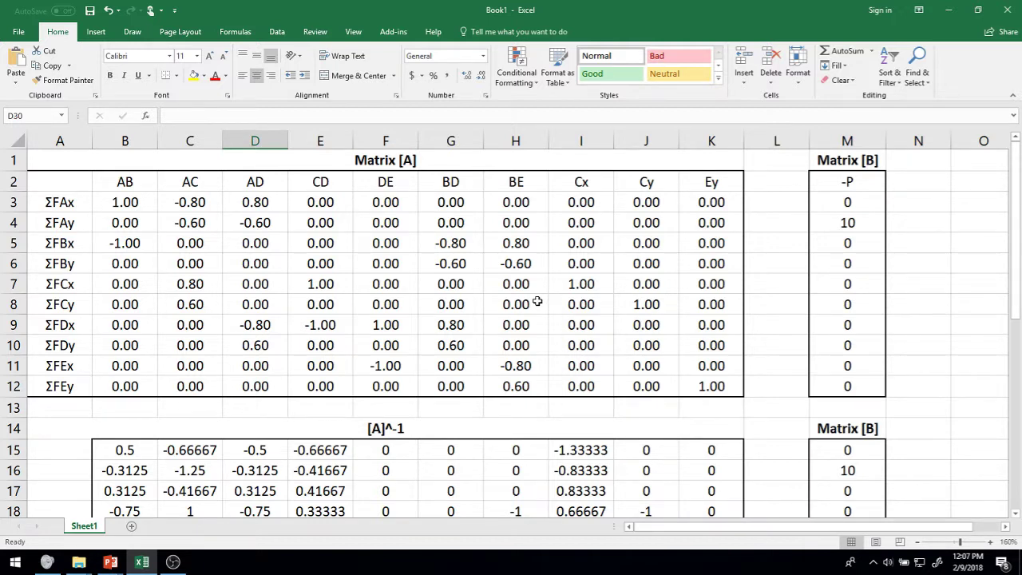
scroll(516, 271, down, 2)
scroll(102, 423, up, 2)
scroll(102, 423, down, 5)
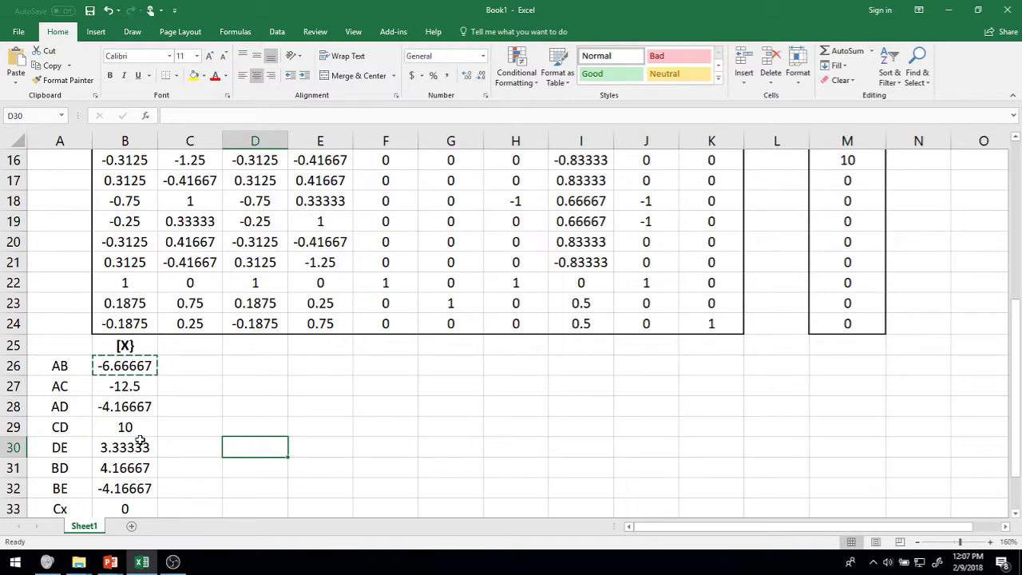
scroll(137, 443, up, 5)
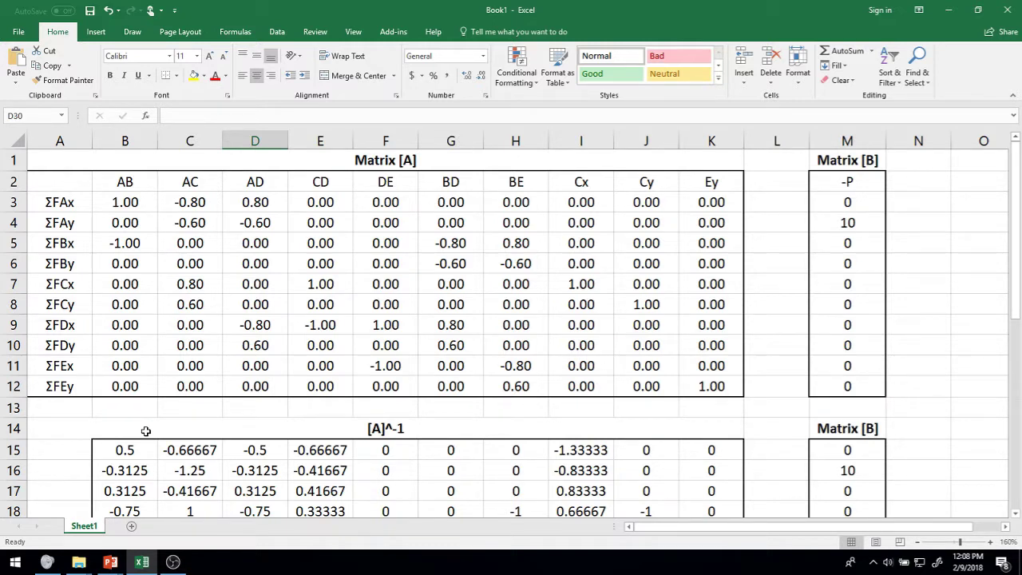
scroll(263, 324, down, 1)
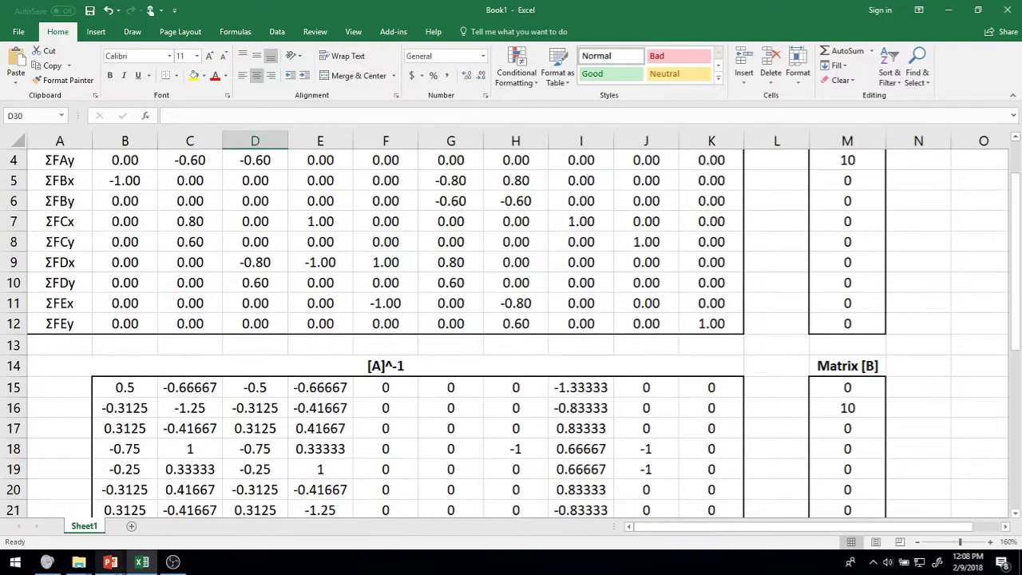
mouse_move(110, 562)
mouse_move(68, 529)
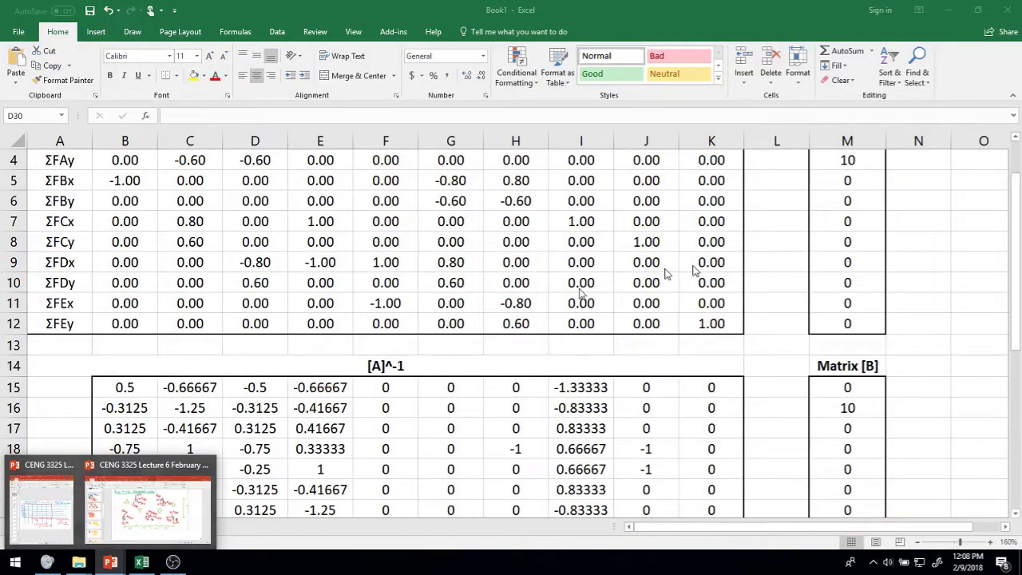
scroll(905, 292, up, 1)
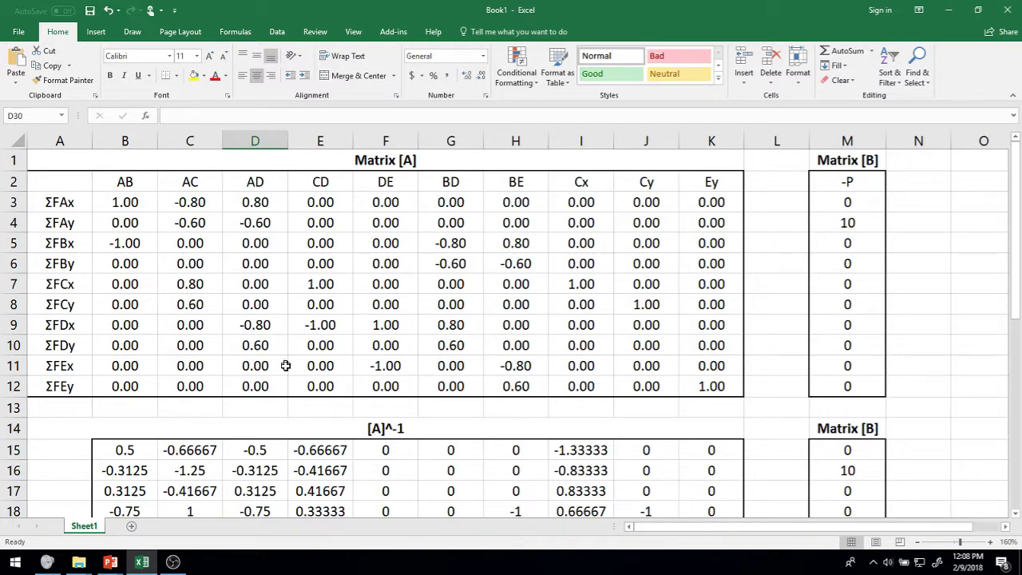
scroll(415, 418, down, 3)
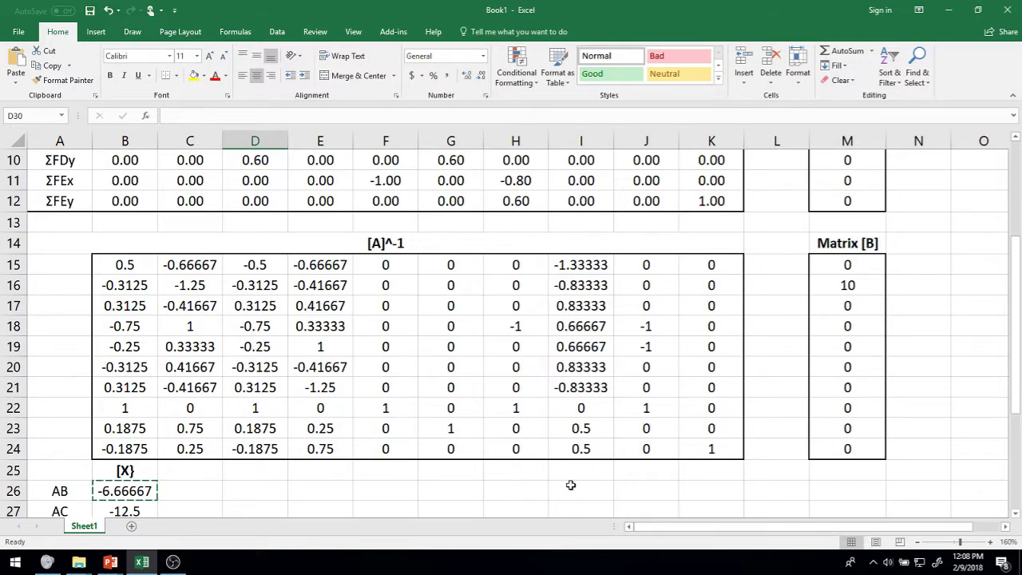
scroll(575, 407, down, 4)
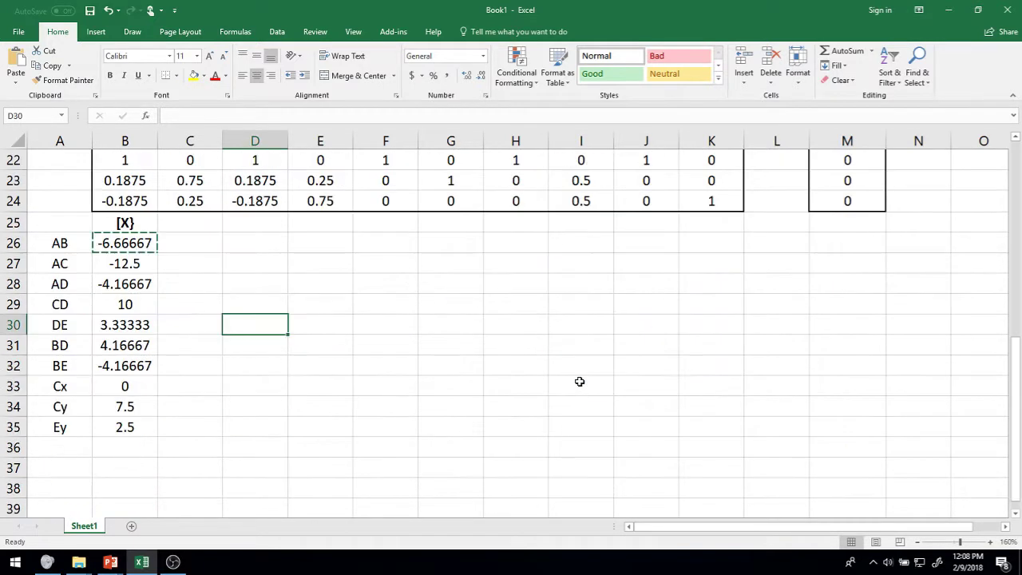
click(578, 406)
scroll(457, 383, up, 7)
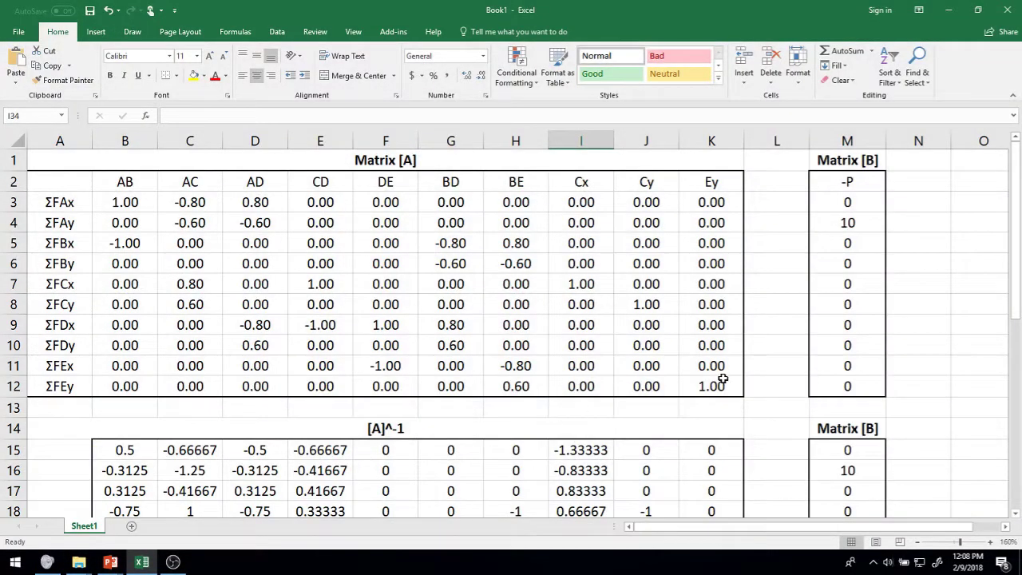
scroll(792, 370, down, 3)
scroll(736, 372, up, 3)
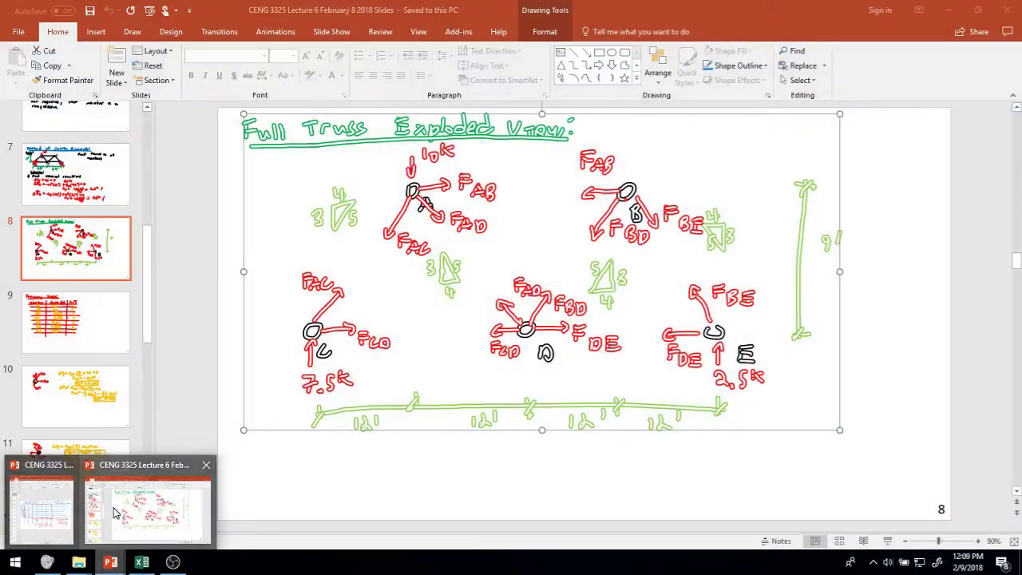
click(113, 510)
click(367, 485)
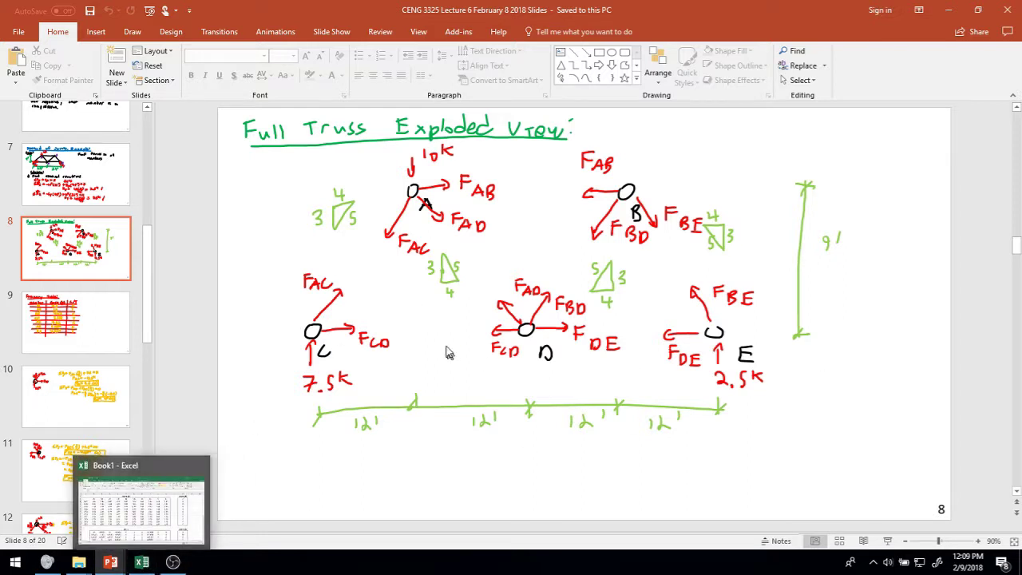
click(142, 562)
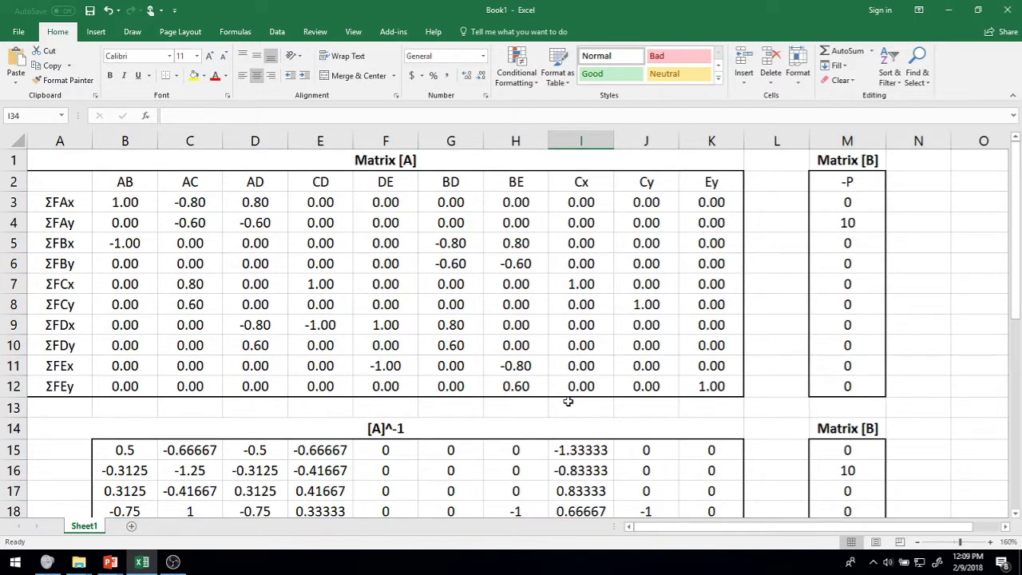
Scroll through the sheet to review the solved [X] results
scroll(569, 399, down, 5)
scroll(516, 410, up, 5)
scroll(598, 399, down, 4)
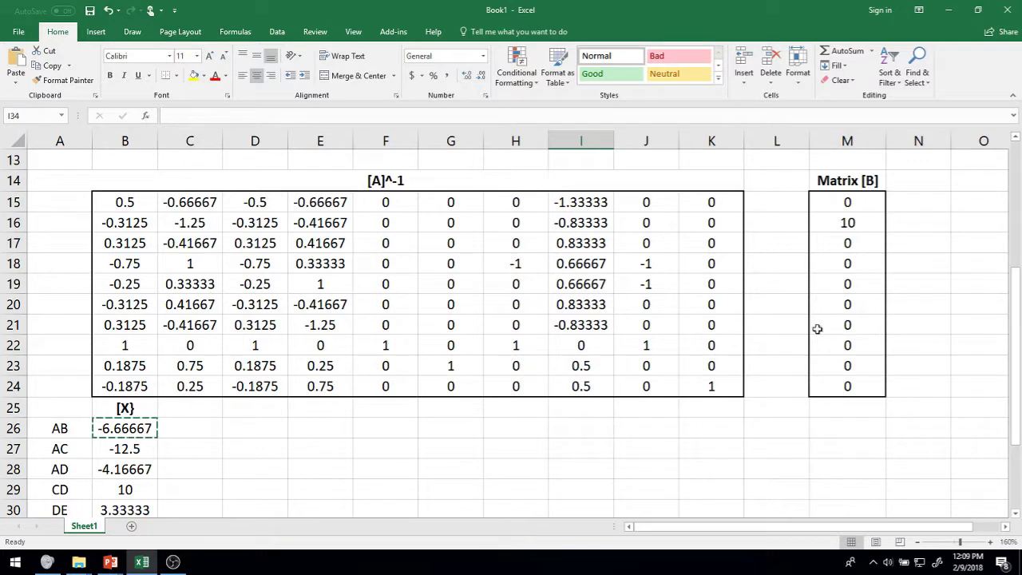
scroll(146, 372, down, 4)
scroll(152, 331, up, 4)
scroll(120, 240, down, 3)
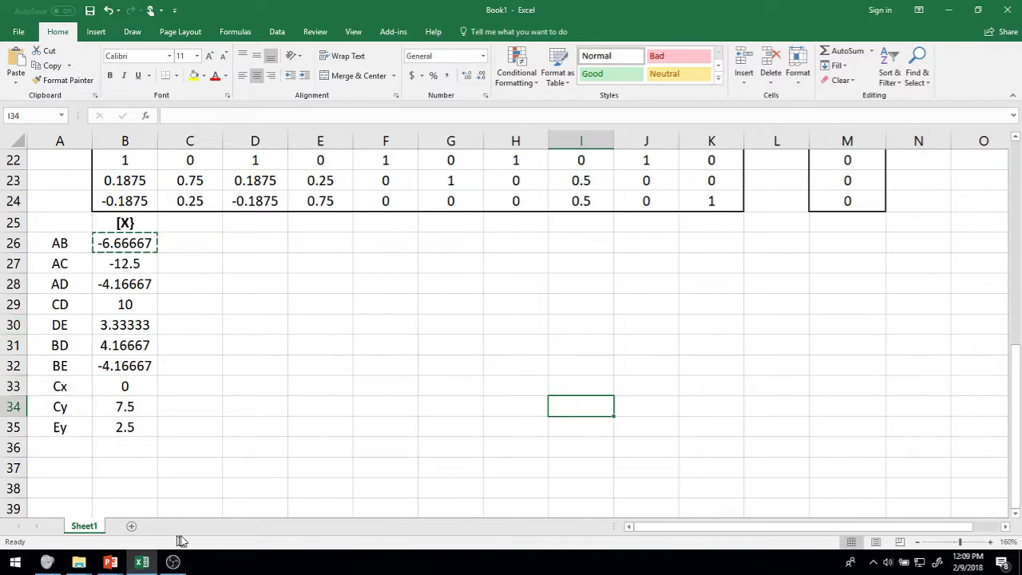
scroll(327, 429, up, 7)
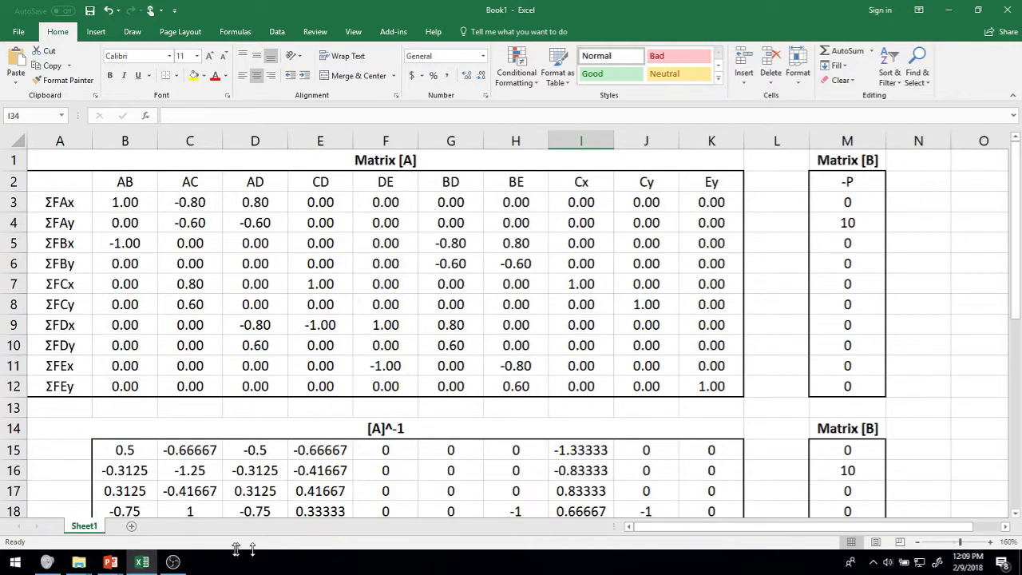
scroll(300, 443, down, 2)
scroll(301, 444, down, 3)
Return focus to the spreadsheet, then bring the OBS recording window forward
mouse_move(171, 567)
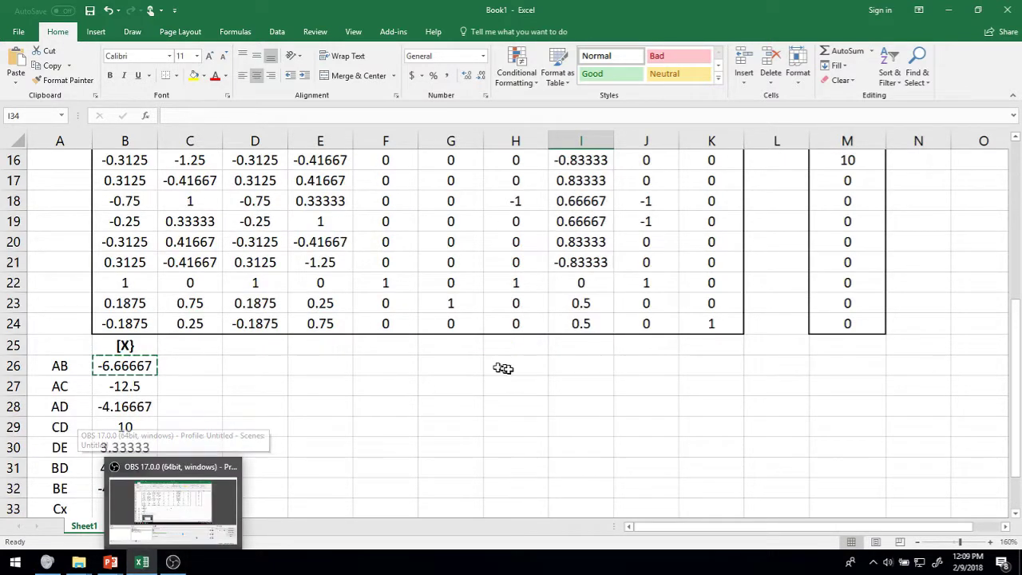
click(490, 404)
scroll(489, 403, down, 3)
scroll(479, 393, up, 8)
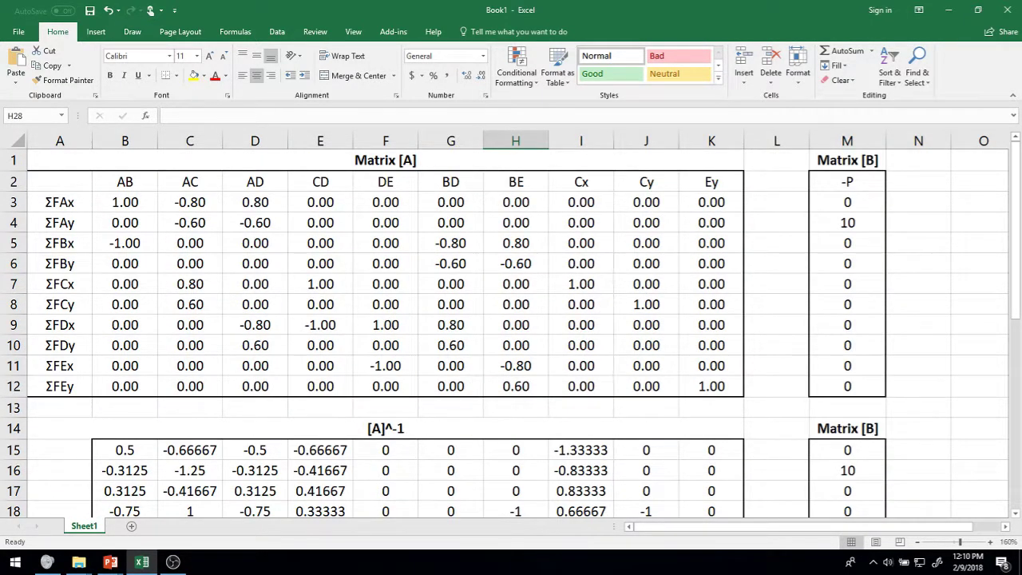
click(174, 562)
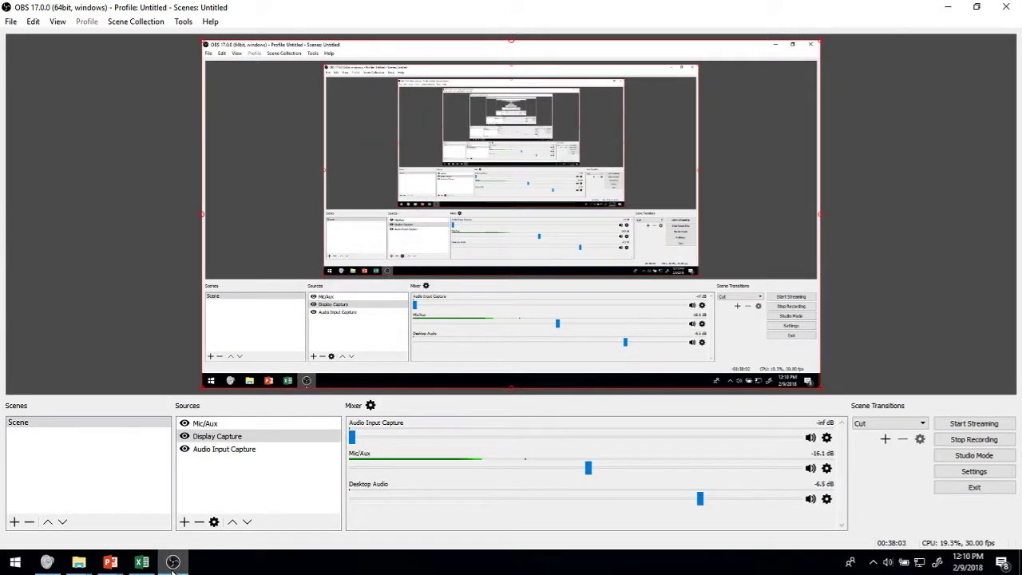